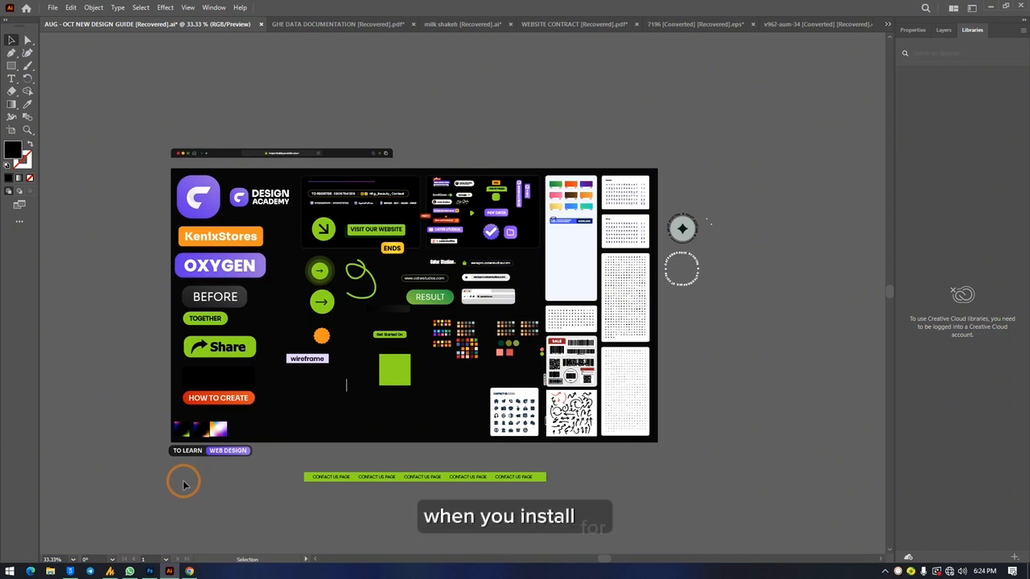
left_click(9, 570)
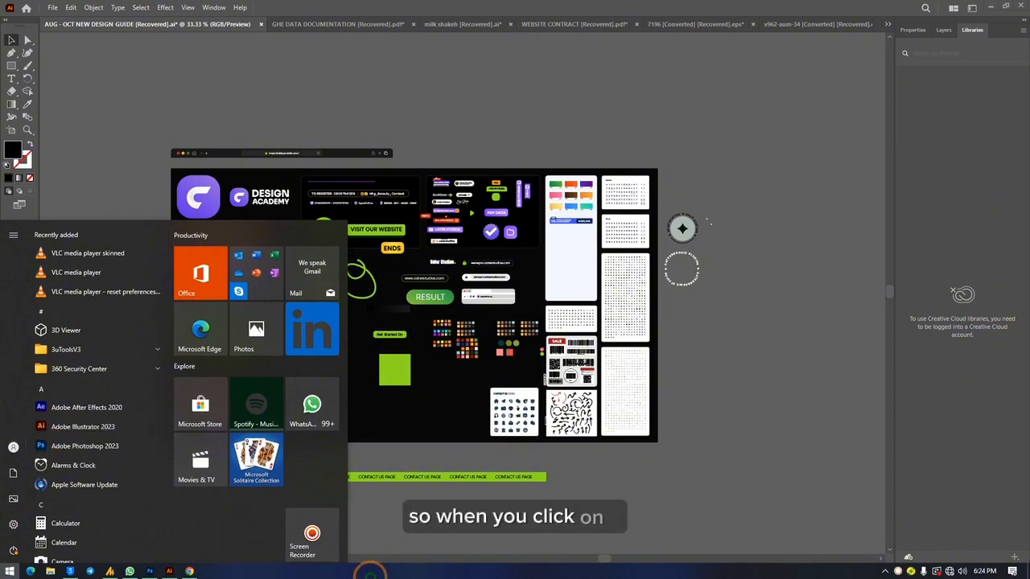
left_click(713, 439)
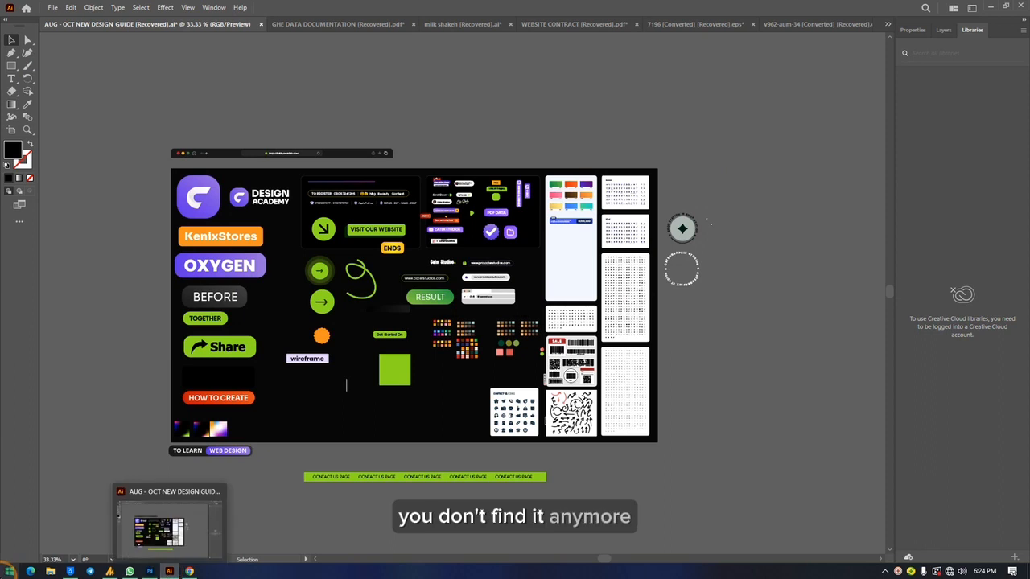
left_click(9, 571)
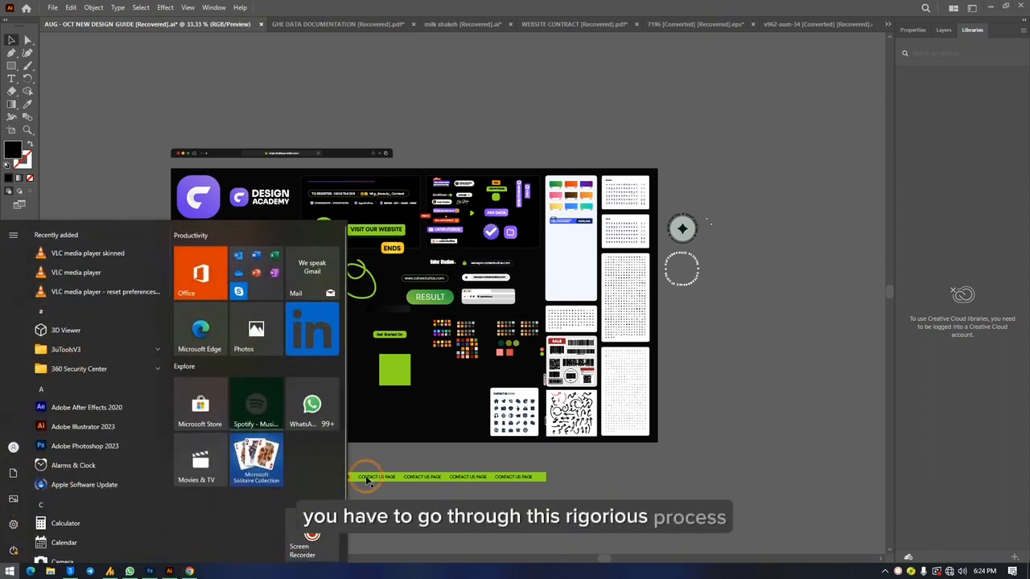
left_click(437, 494)
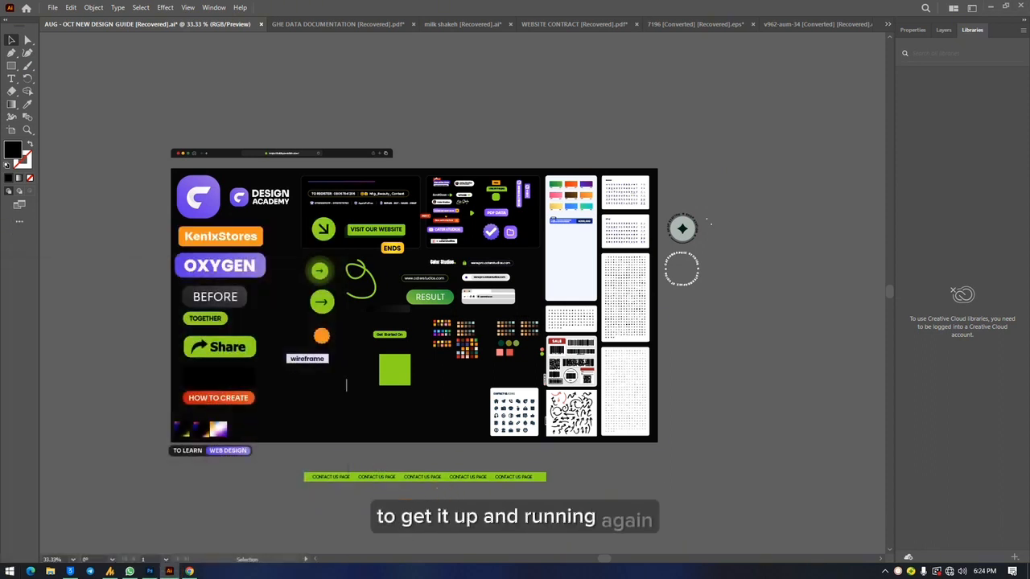
Unpin Illustrator from the taskbar and pin it back.
left_click(172, 572)
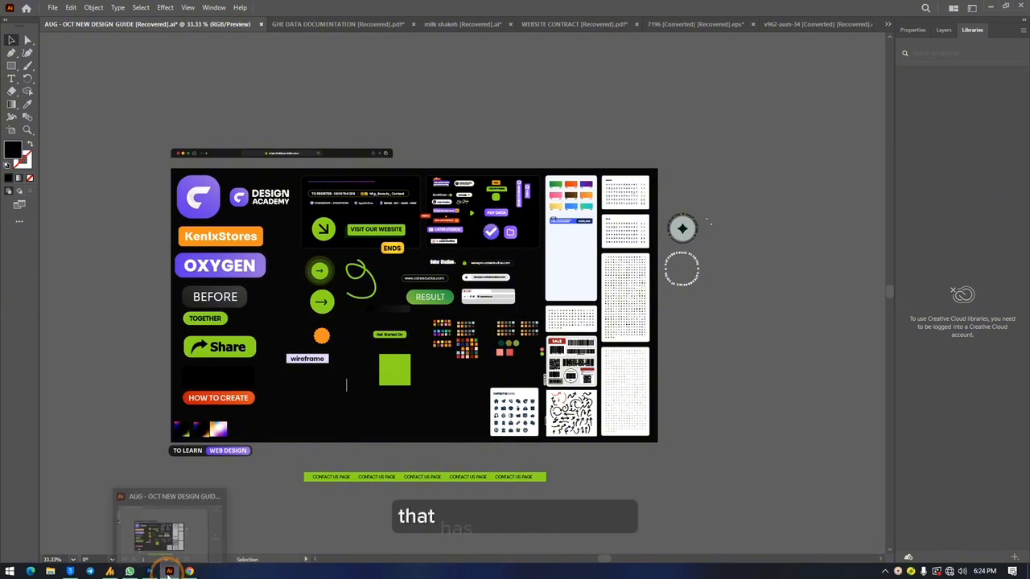
right_click(169, 572)
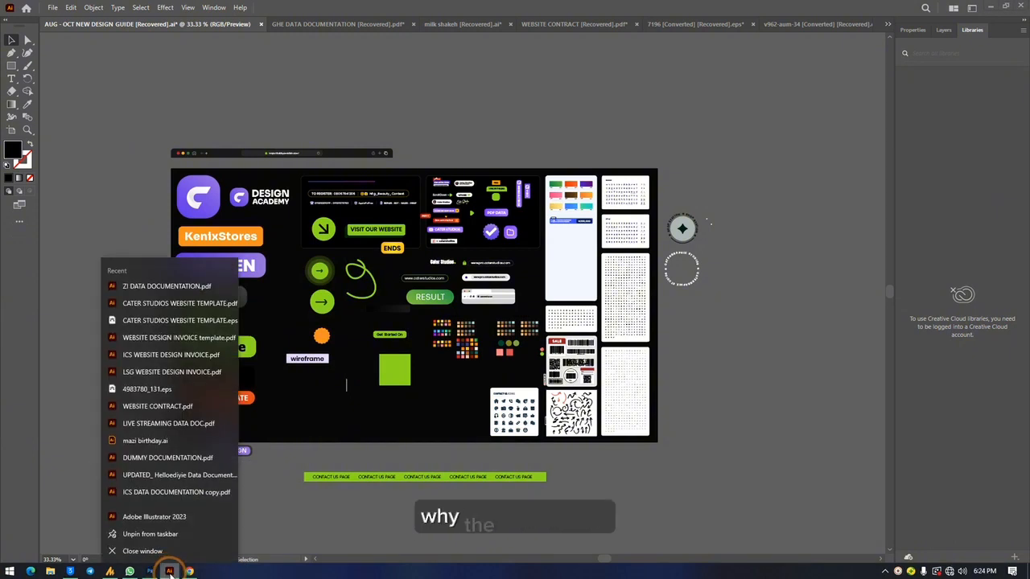
left_click(150, 533)
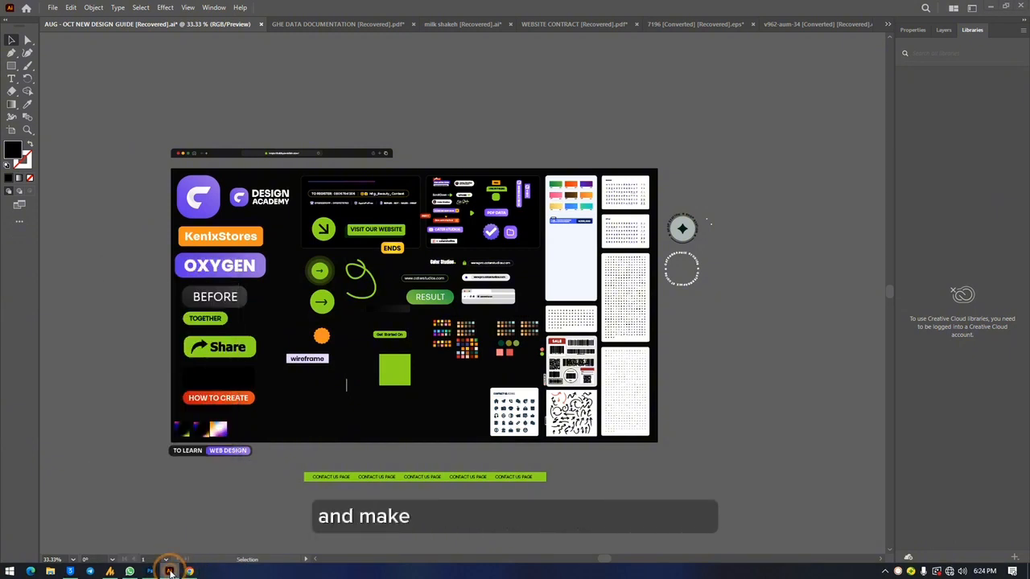
right_click(168, 563)
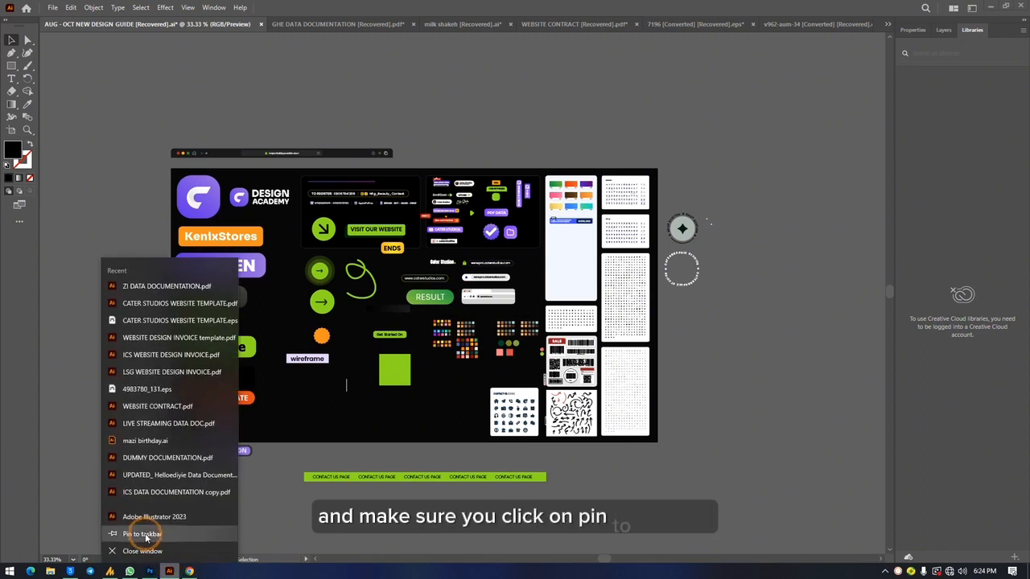
left_click(145, 534)
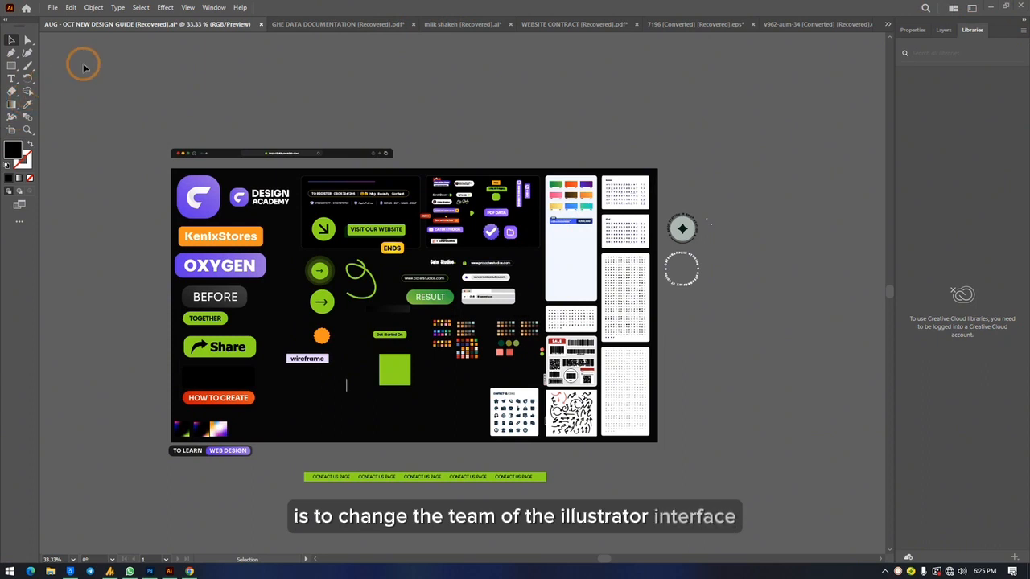
Open the User Interface preferences, checking the General preferences as well.
left_click(71, 8)
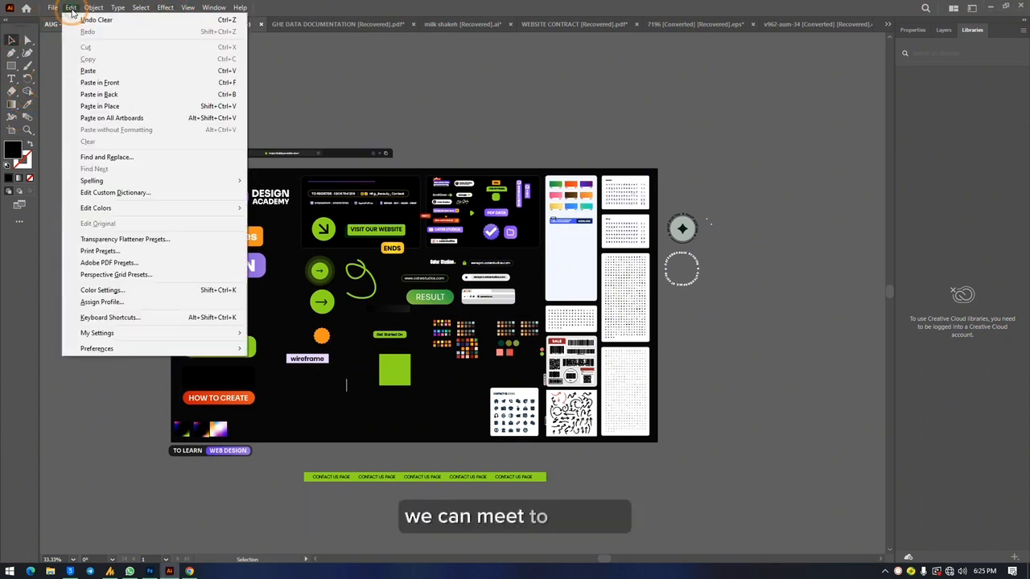
left_click(138, 348)
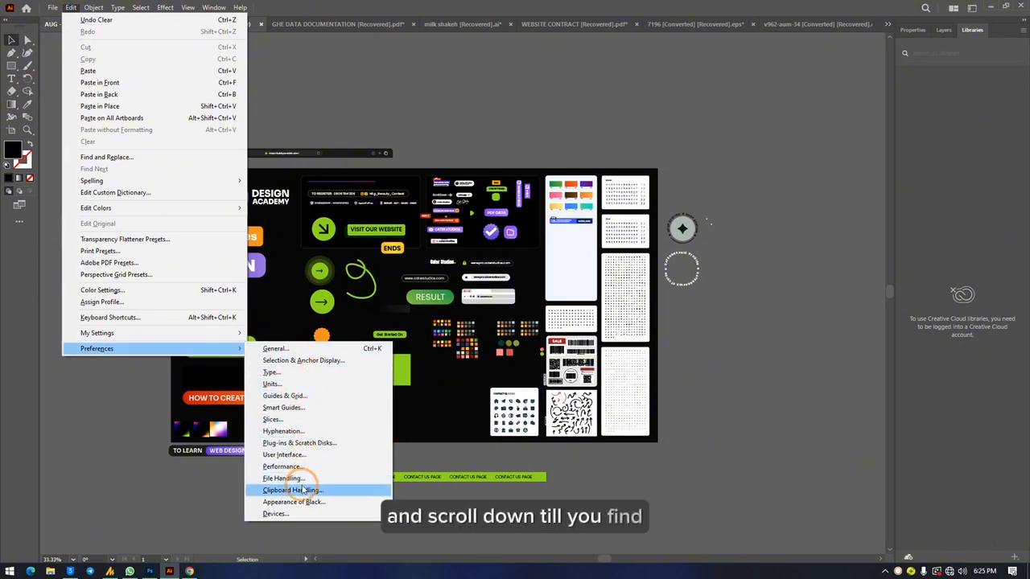
left_click(298, 455)
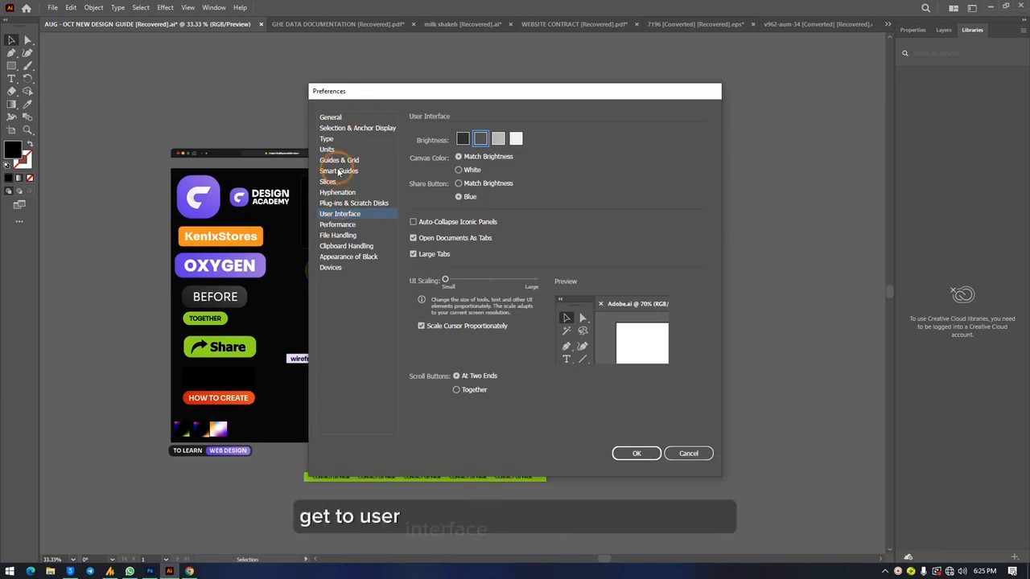
left_click(330, 117)
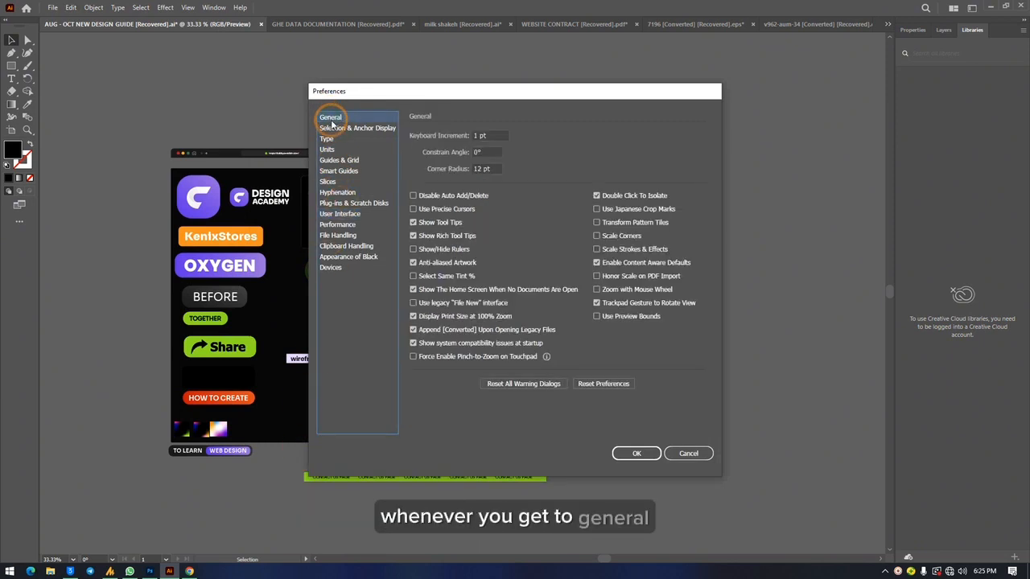
left_click(338, 214)
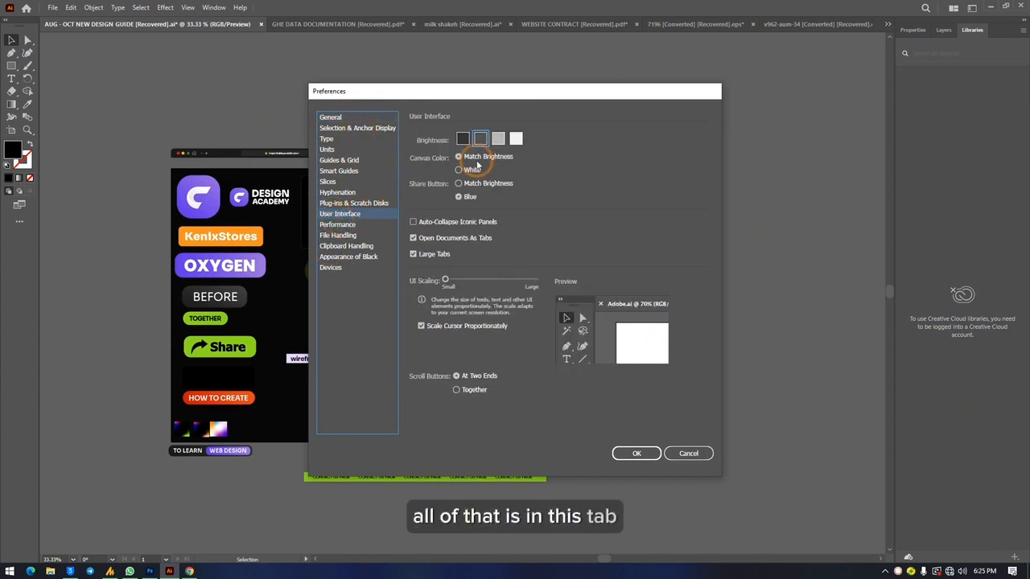
Preview the two lighter and the medium-dark interface brightness options, and apply the darkest one.
left_click(498, 140)
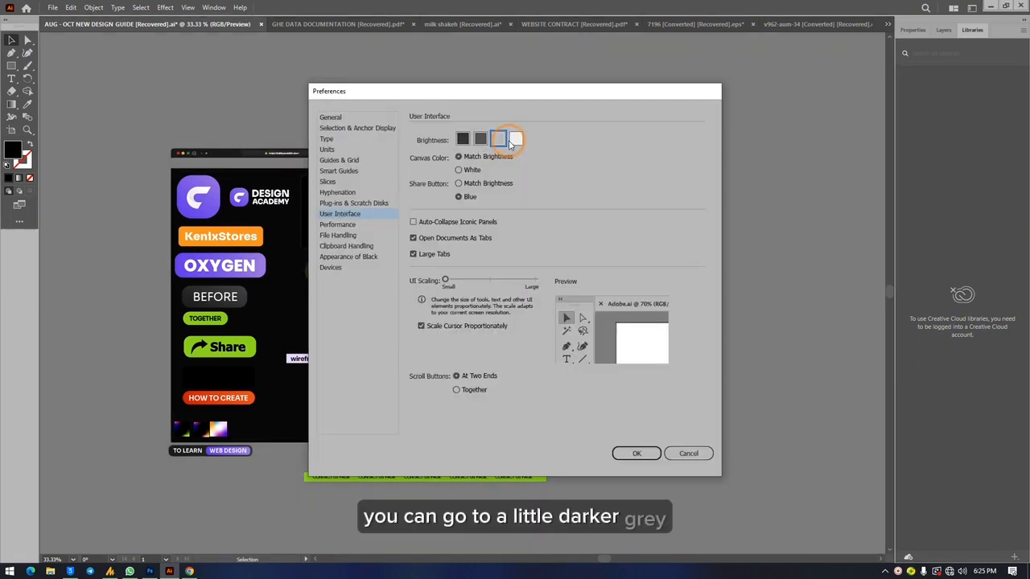
left_click(518, 139)
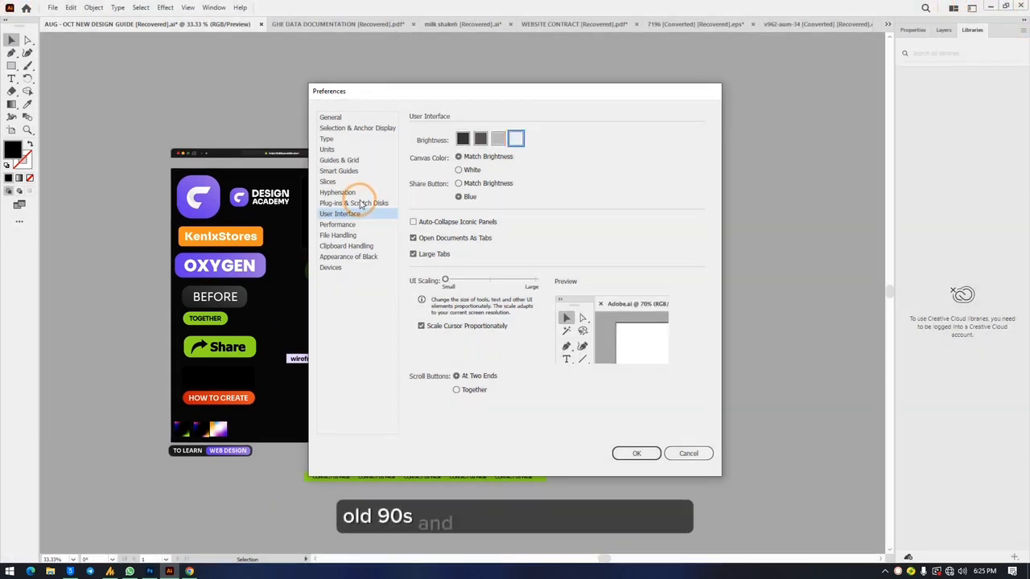
left_click(480, 141)
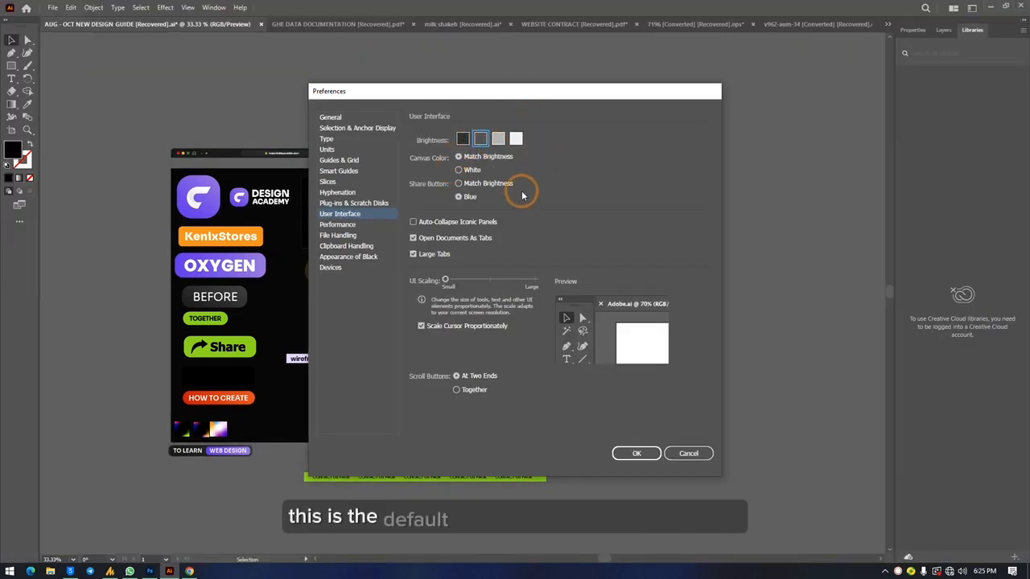
left_click(463, 139)
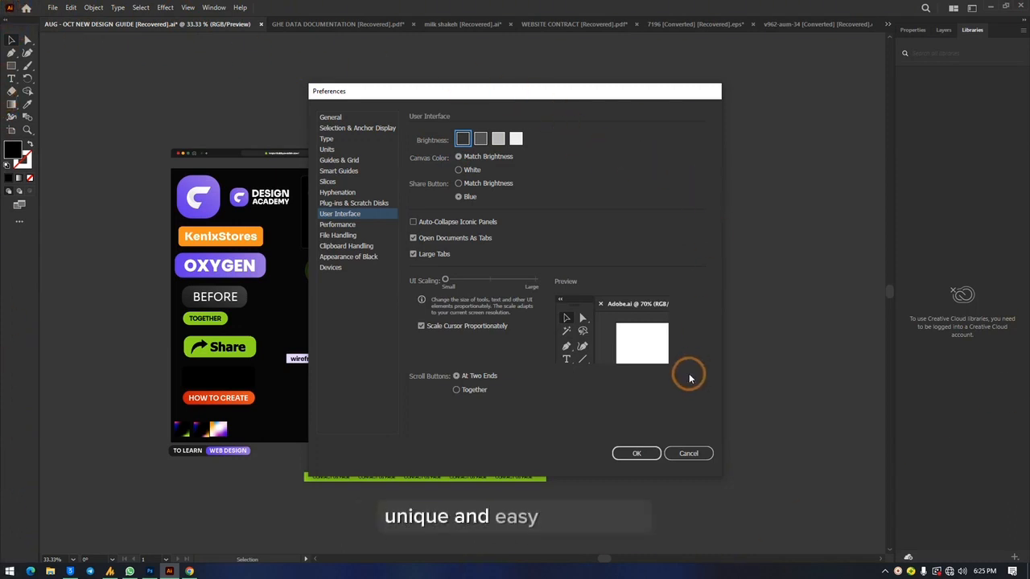
left_click(635, 455)
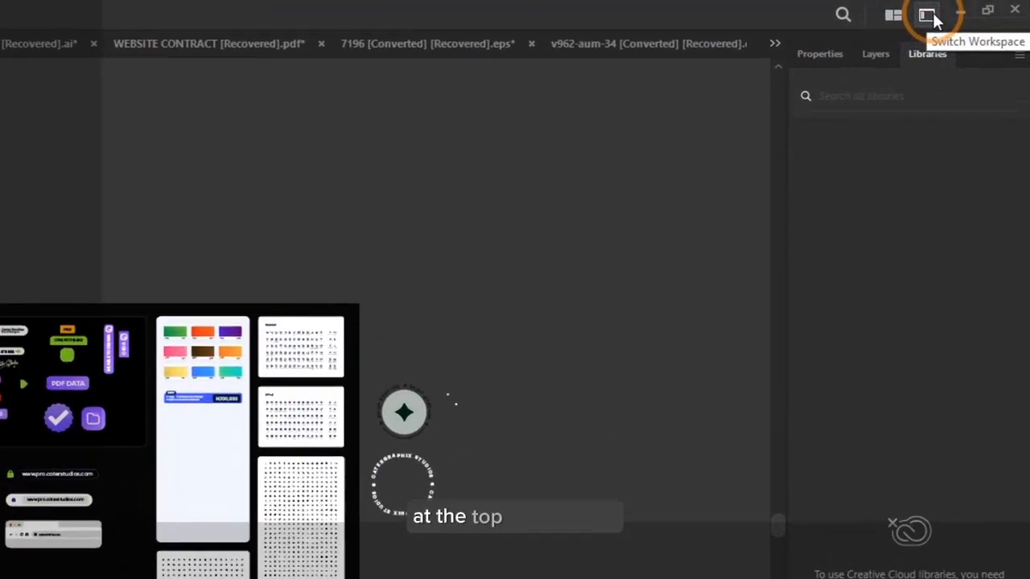
Switch the workspace from Essentials to Essentials Classic.
left_click(922, 19)
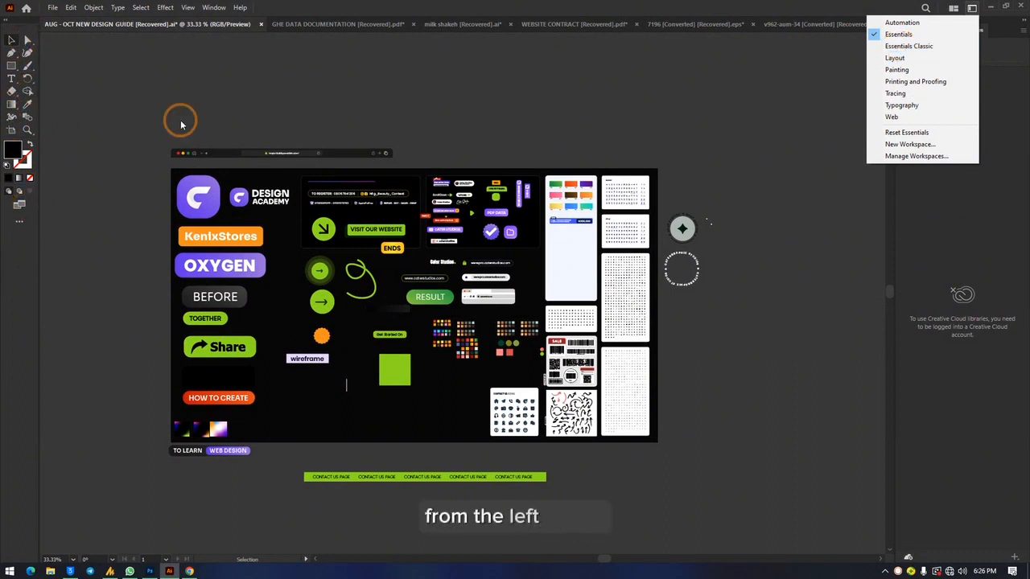
left_click(913, 45)
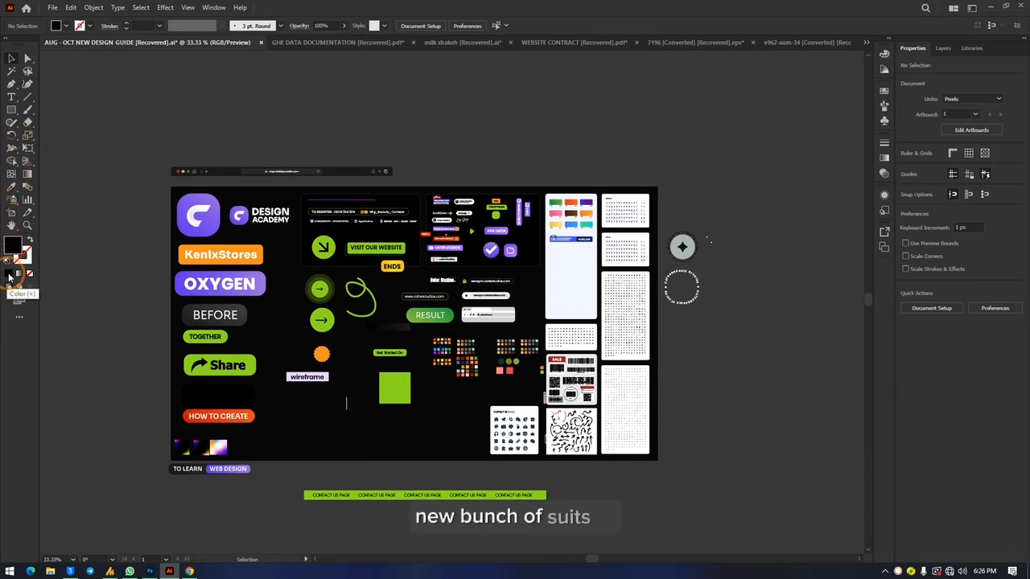
left_click(29, 58)
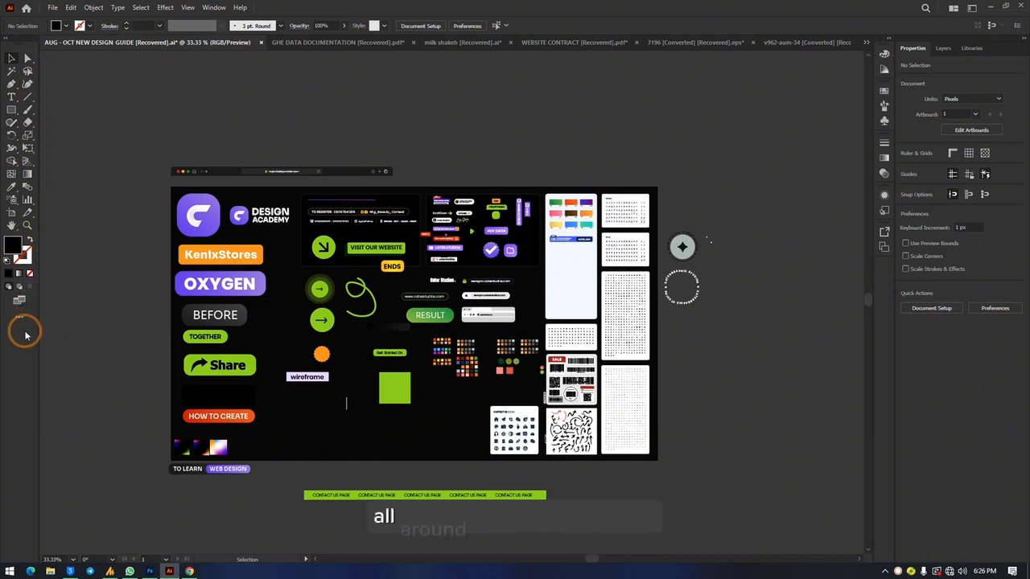
left_click(972, 10)
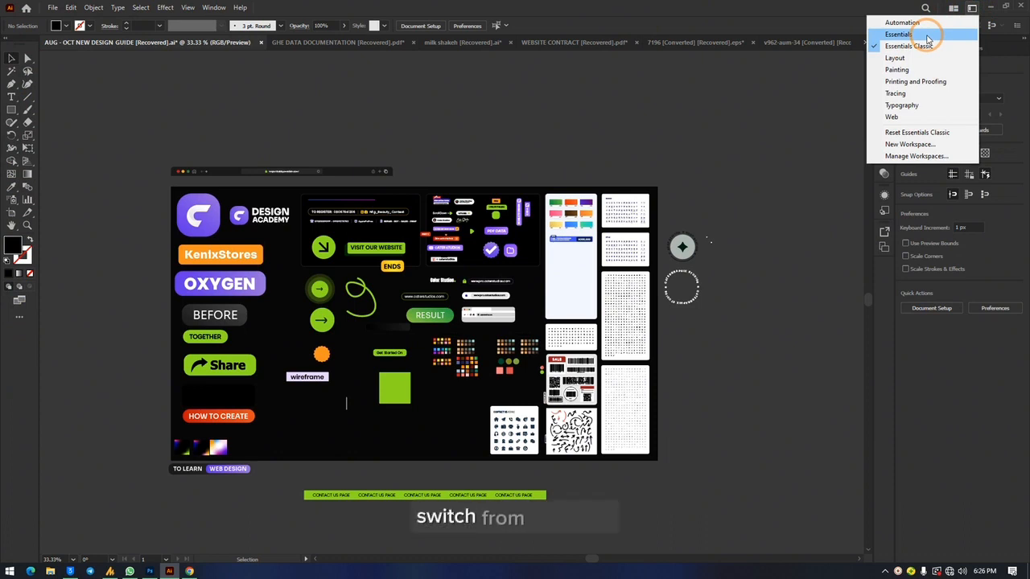
left_click(917, 46)
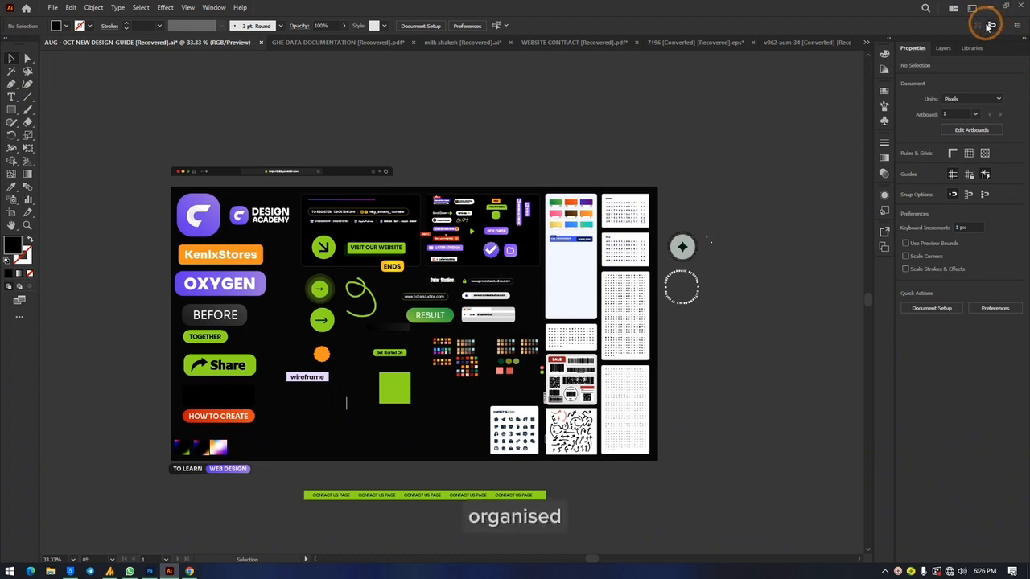
Check the installed Illustrator version in the About Illustrator information and close it.
left_click(240, 8)
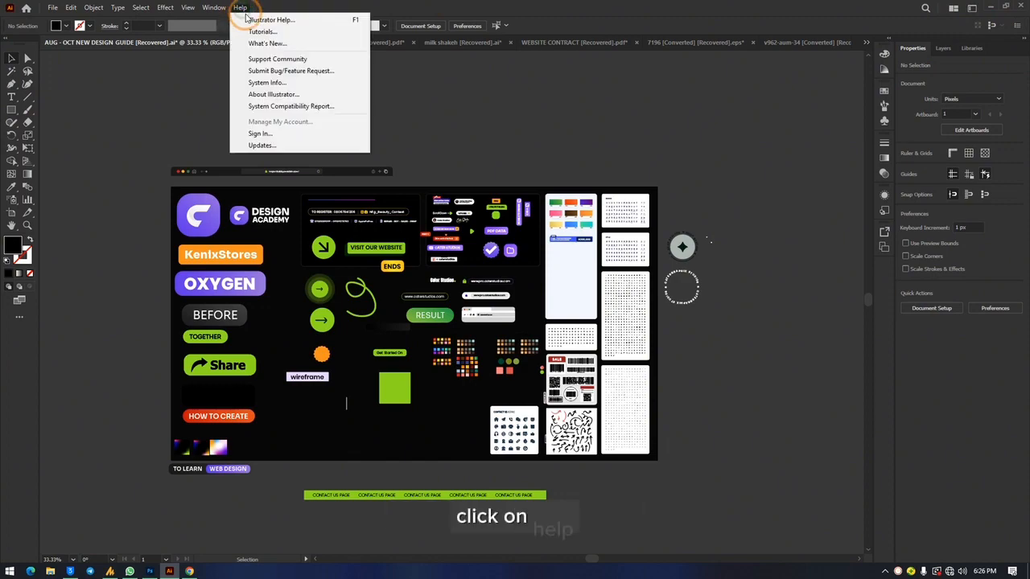
left_click(269, 94)
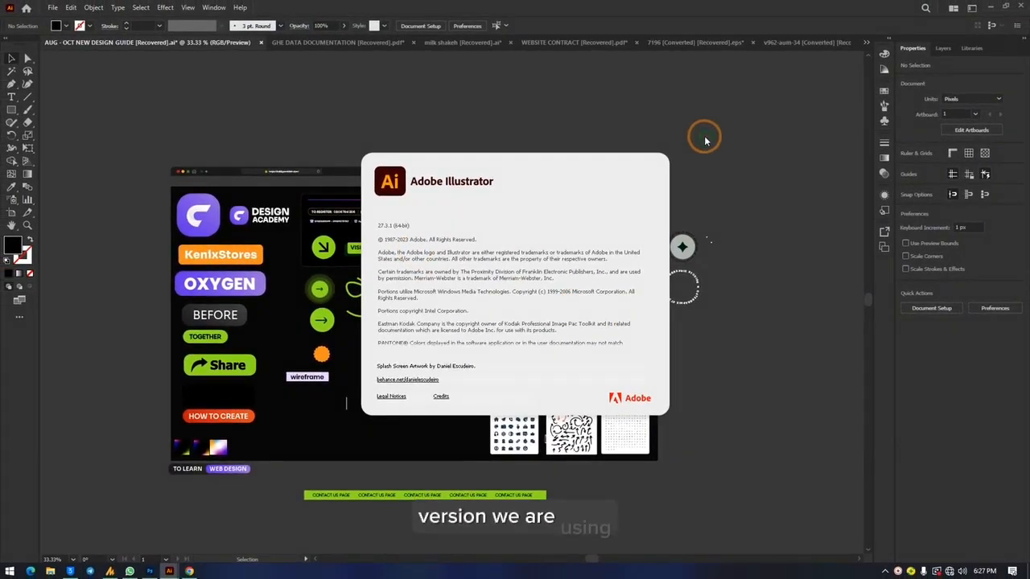
left_click(510, 167)
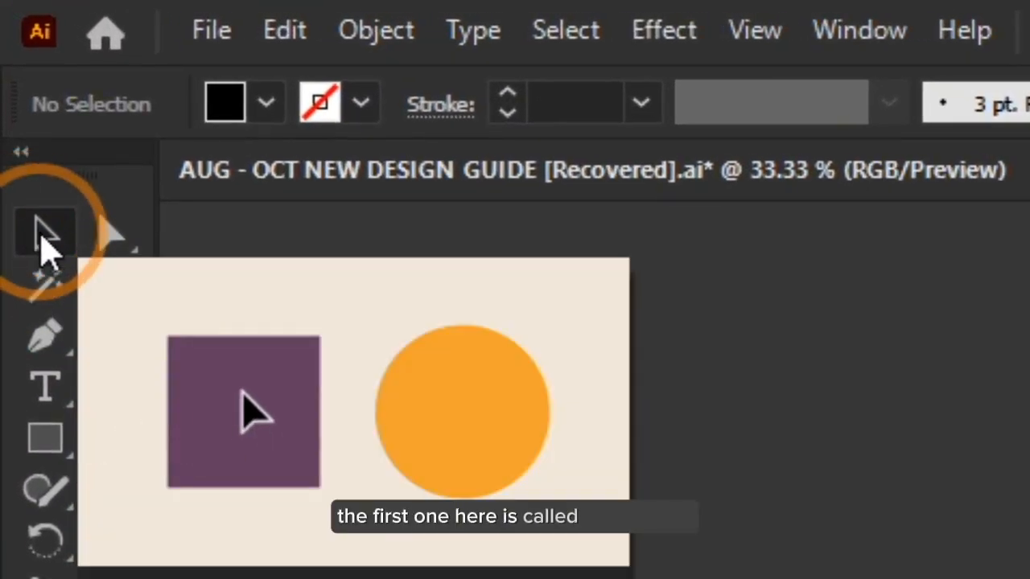
left_click_drag(242, 394, 308, 427)
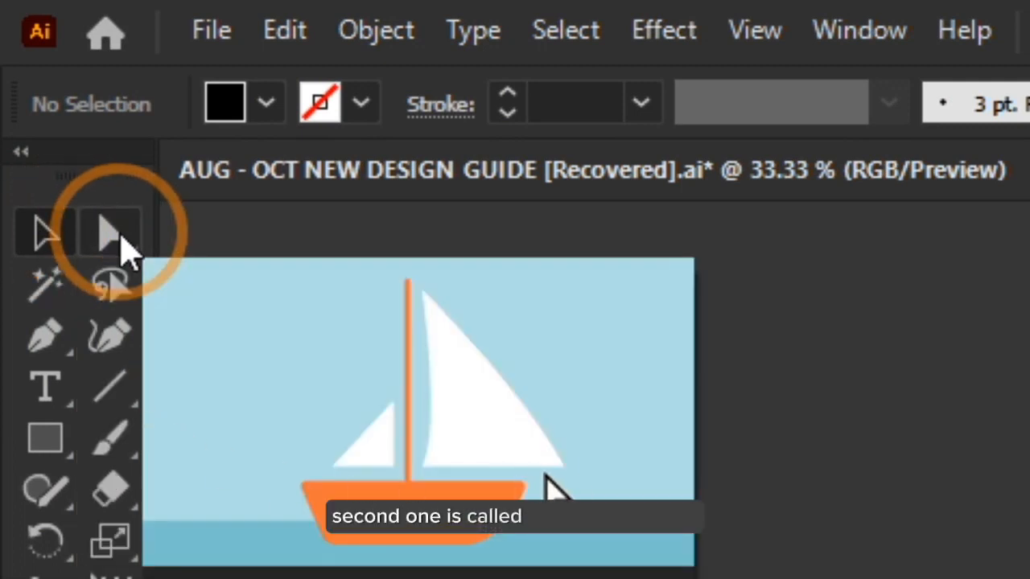
left_click(563, 465)
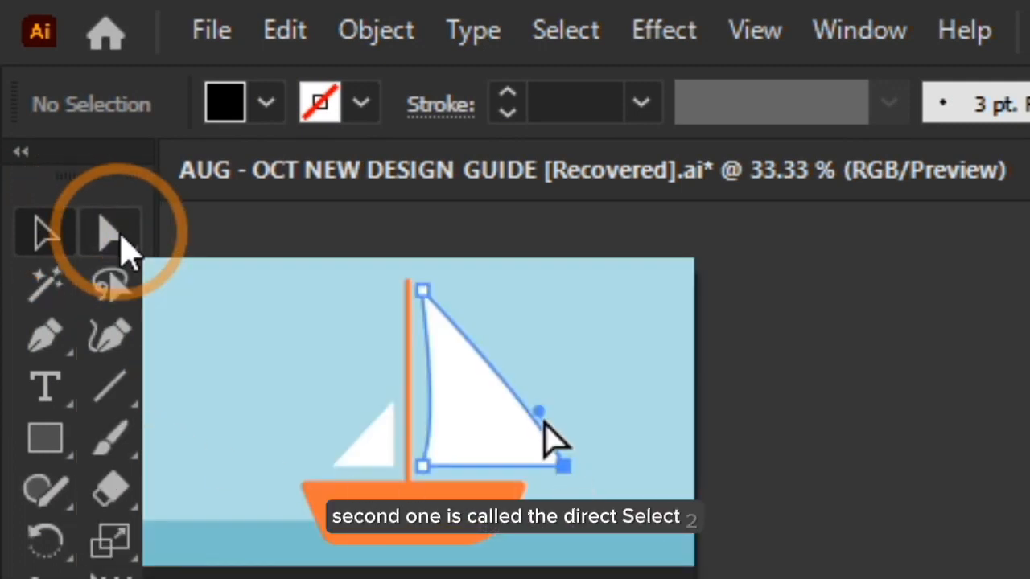
left_click_drag(539, 411, 597, 394)
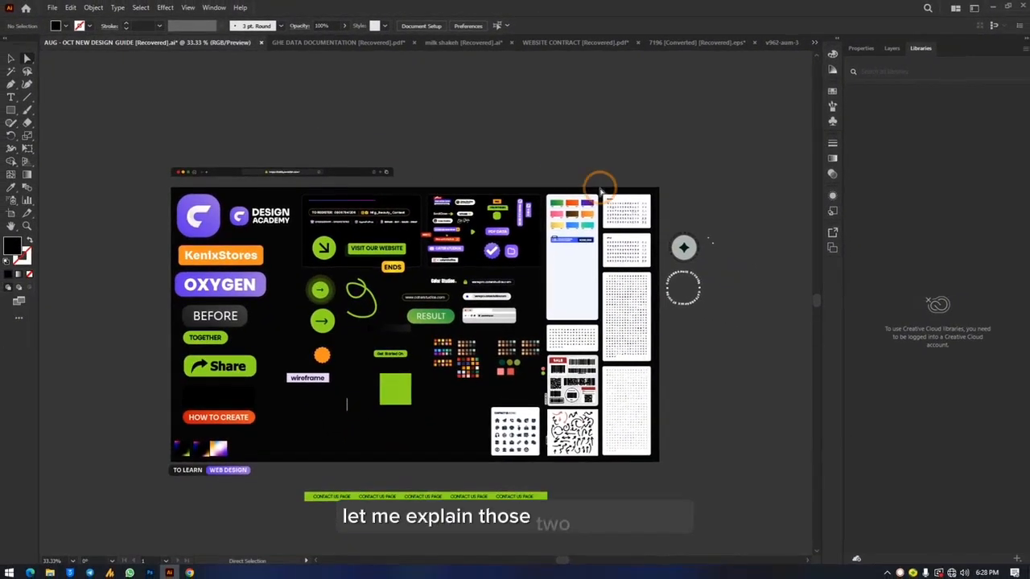
Draw a rectangle about 167 × 146 px above the black artboard and fill it with orange FF6700.
left_click(11, 109)
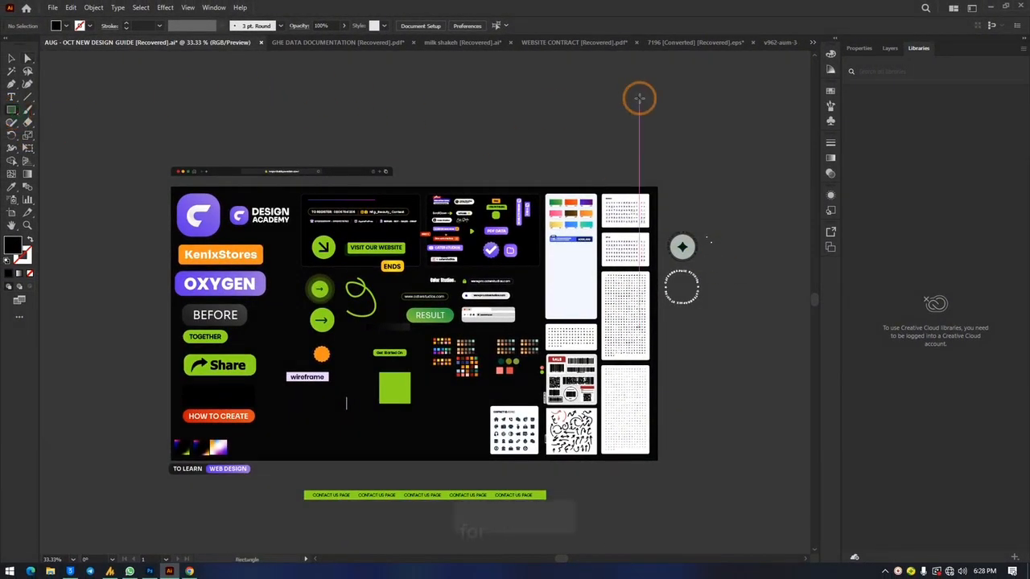
left_click_drag(414, 102, 457, 138)
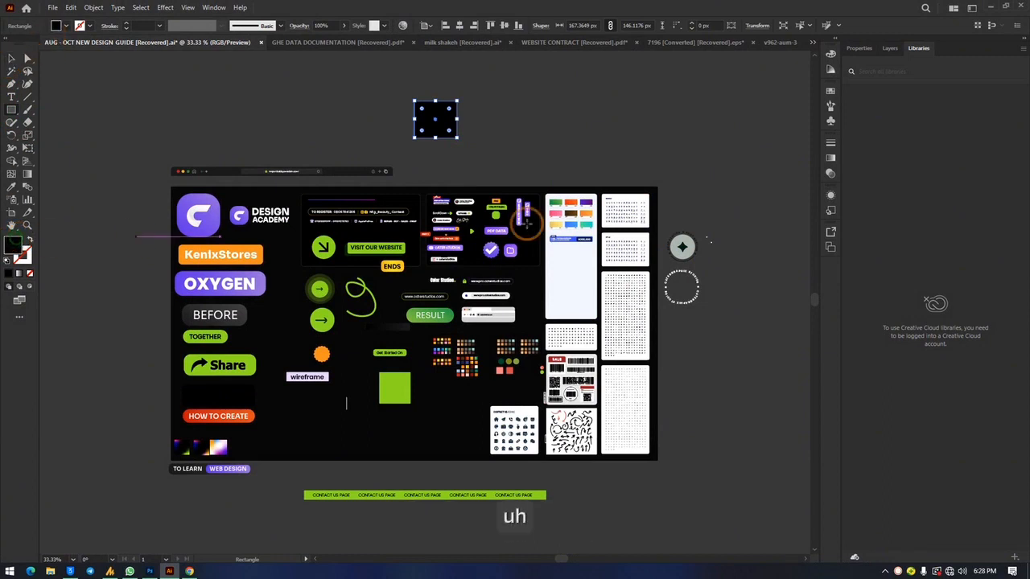
double_click(14, 243)
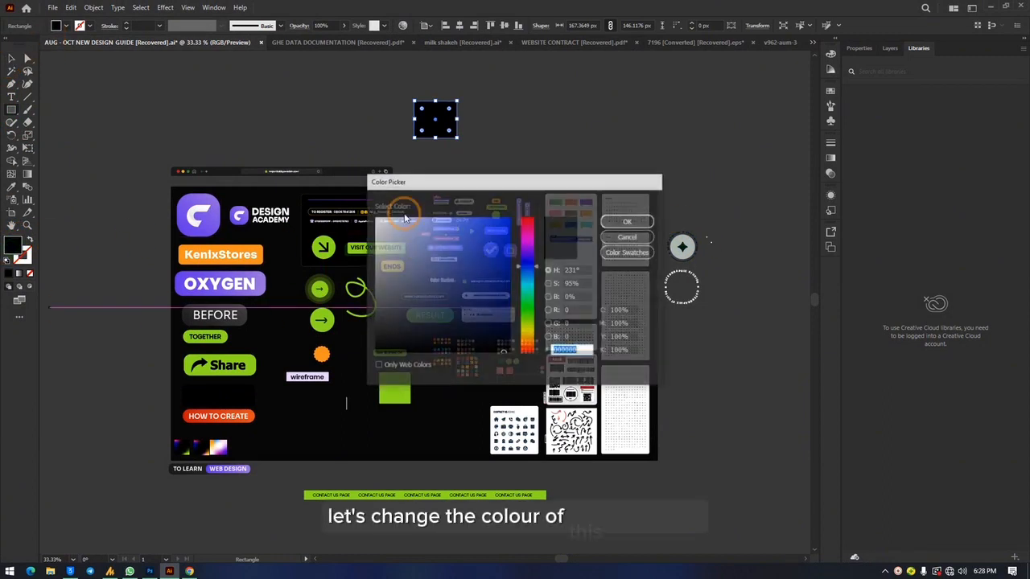
left_click(528, 345)
left_click_drag(485, 269, 522, 202)
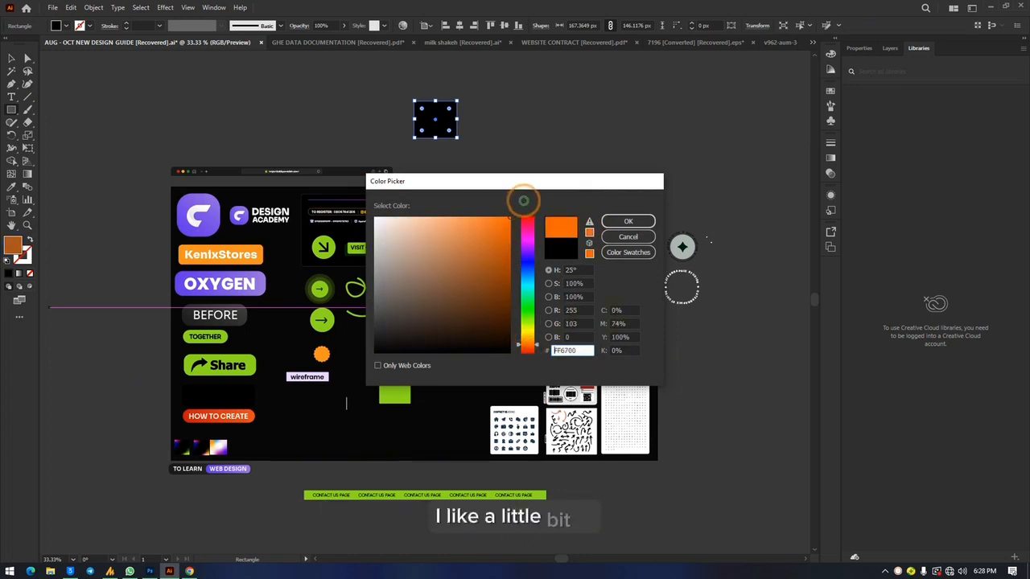
left_click(627, 222)
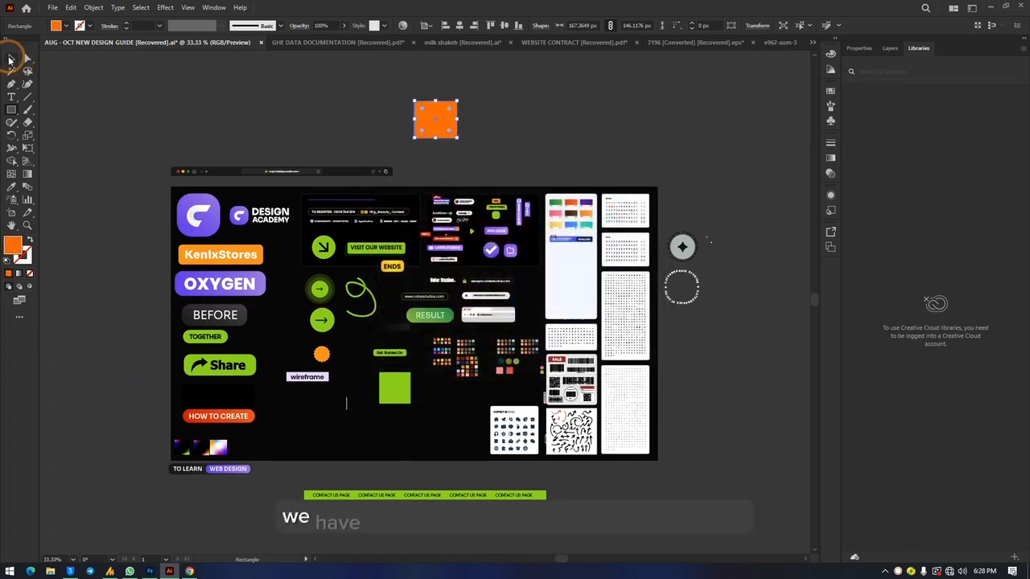
Duplicate the orange rectangle beside the original and fill the copy with a dark brown shade of the same hue.
left_click(10, 58)
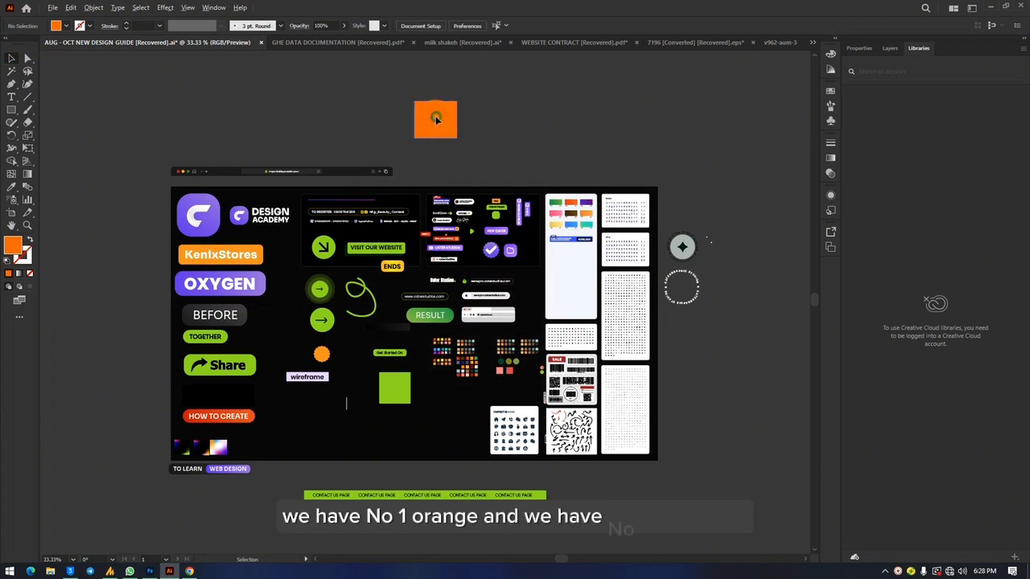
left_click_drag(435, 117, 506, 118)
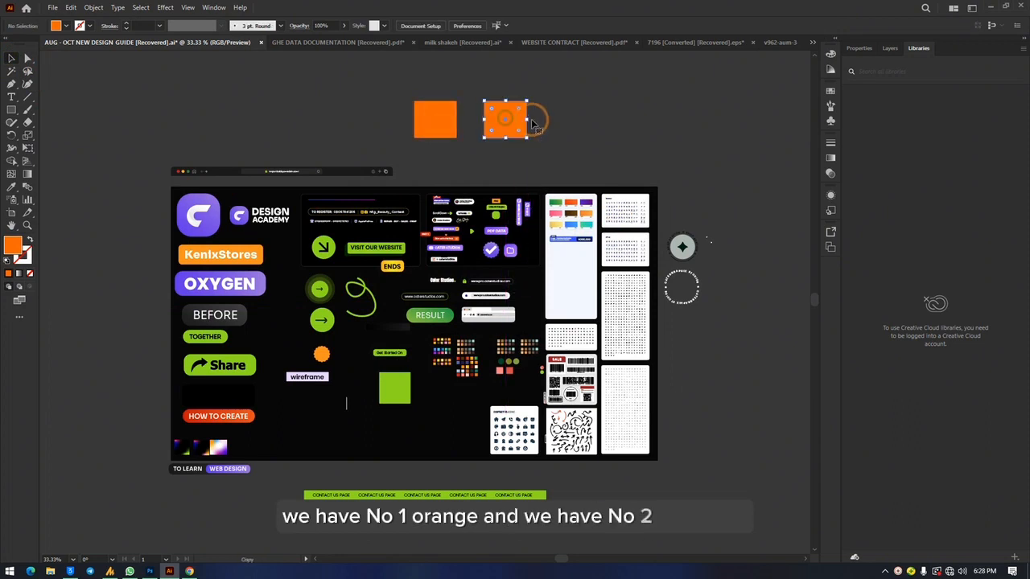
double_click(12, 244)
left_click(496, 299)
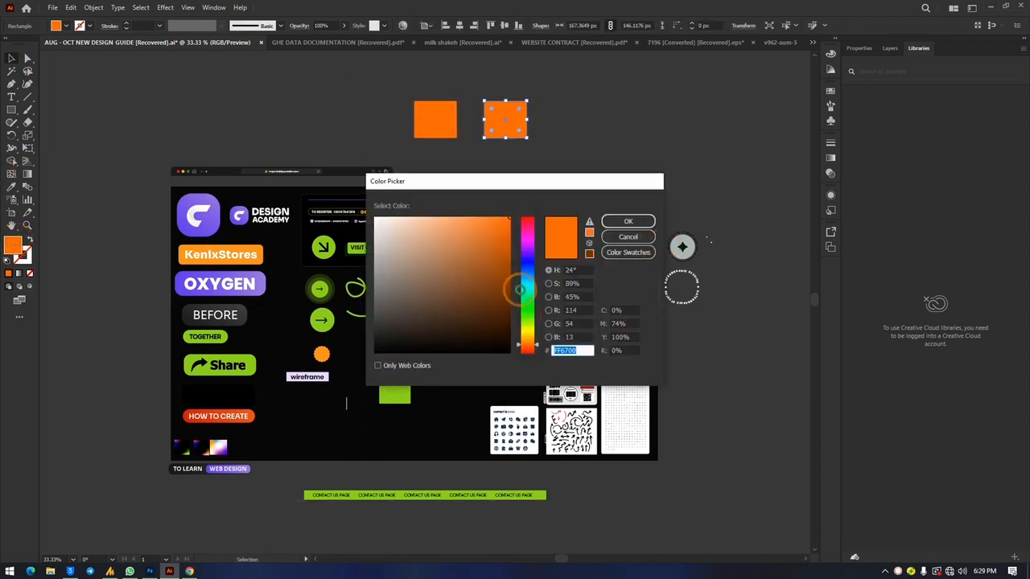
left_click(628, 221)
left_click(583, 113)
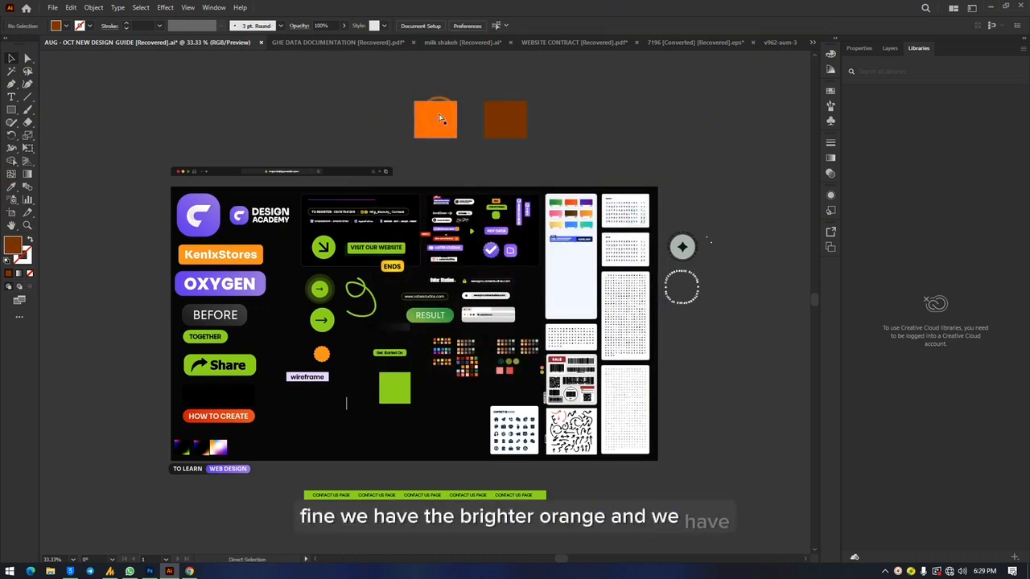
Zoom in on the artwork with nothing selected, and zoom back out to 50%.
key("ctrl+plus")
key("ctrl+plus")
scroll(494, 133, "up", 2)
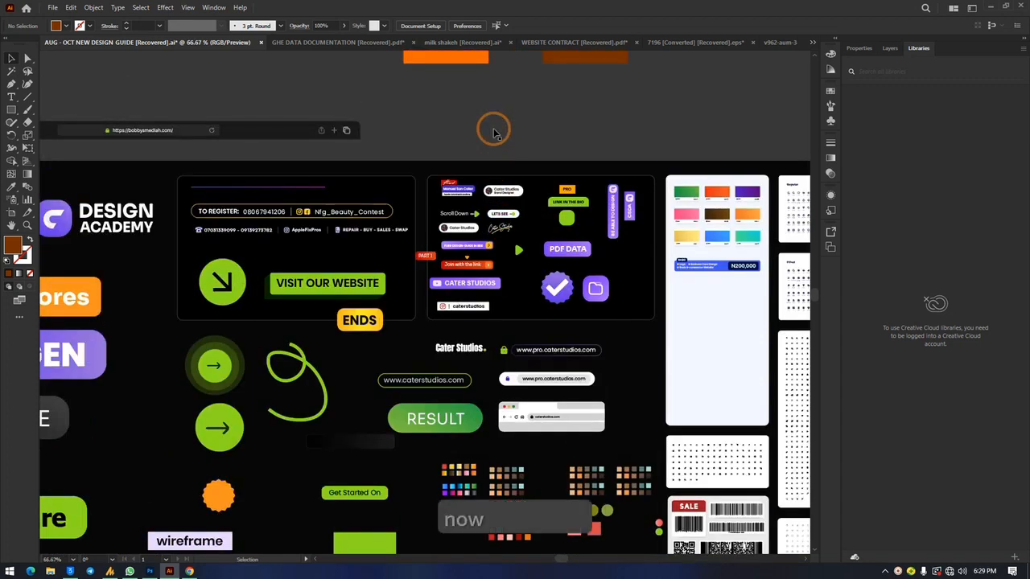
key("ctrl+minus")
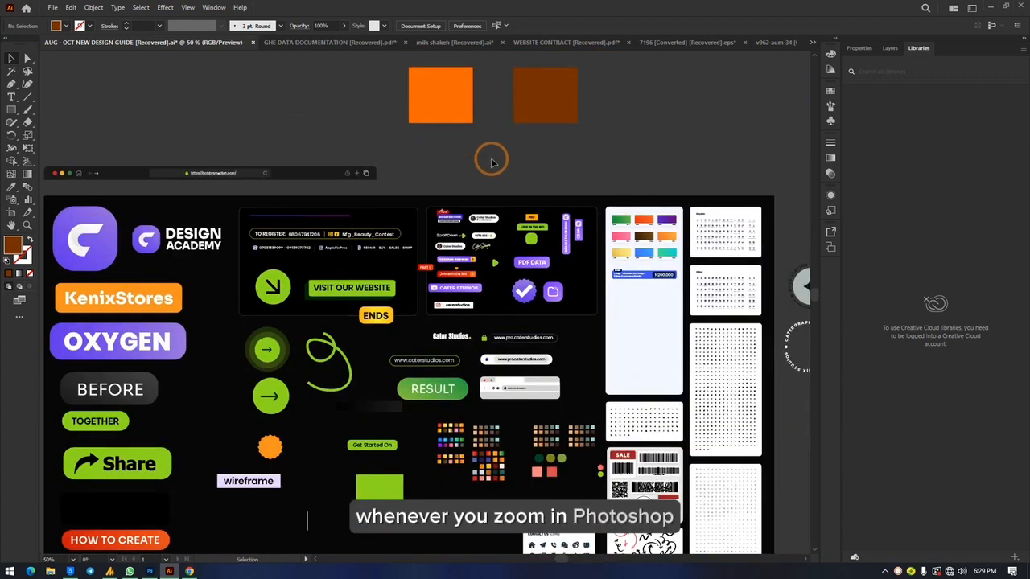
Select the orange rectangle and zoom in on it to 200%.
left_click(448, 98)
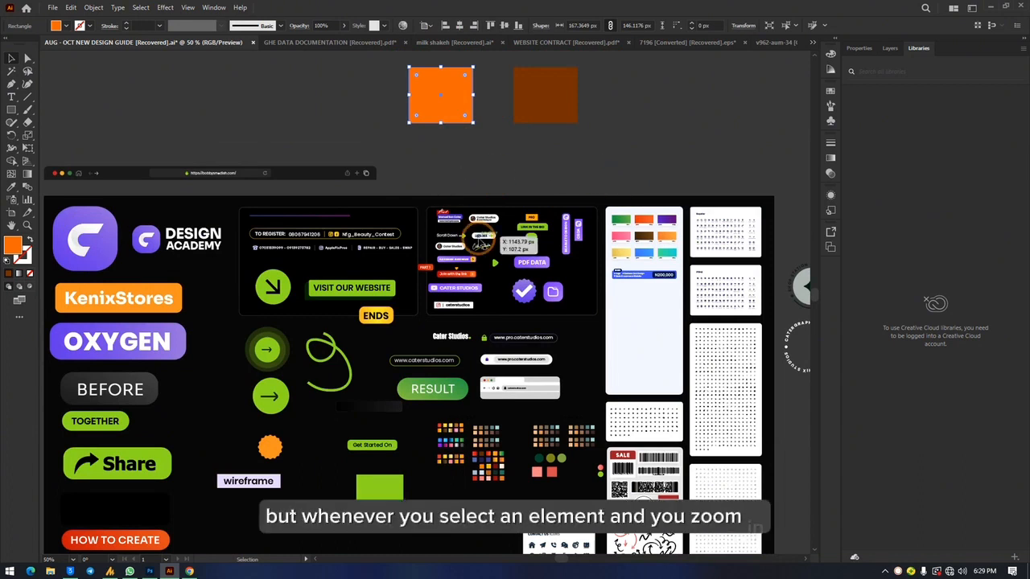
key("a")
key("ctrl+plus")
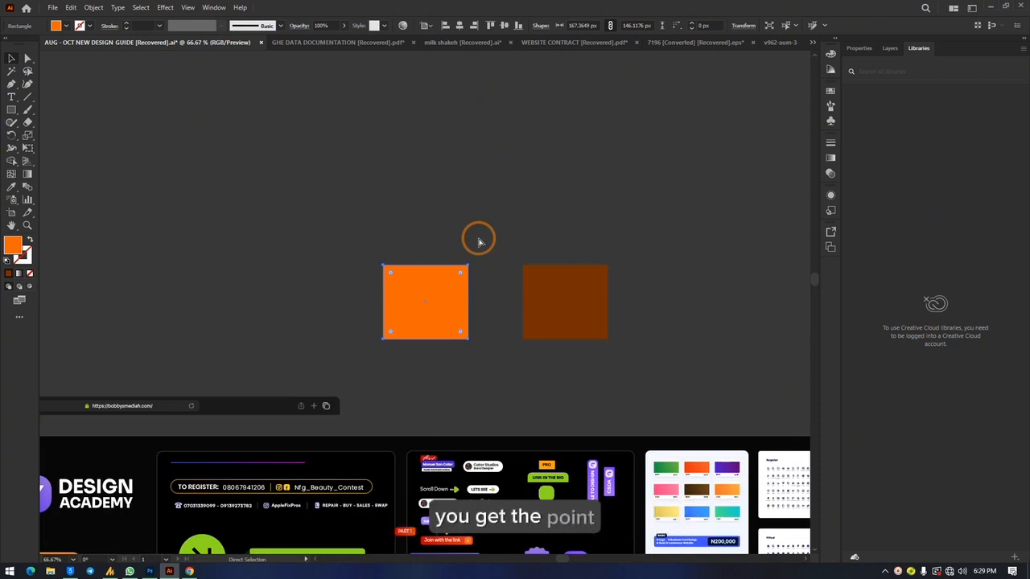
key("ctrl+plus")
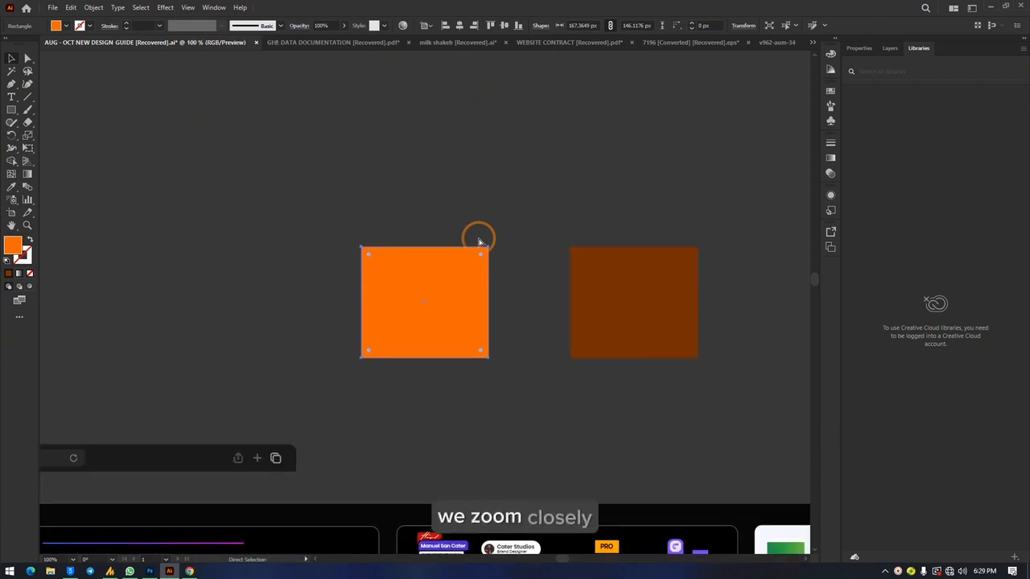
key("v")
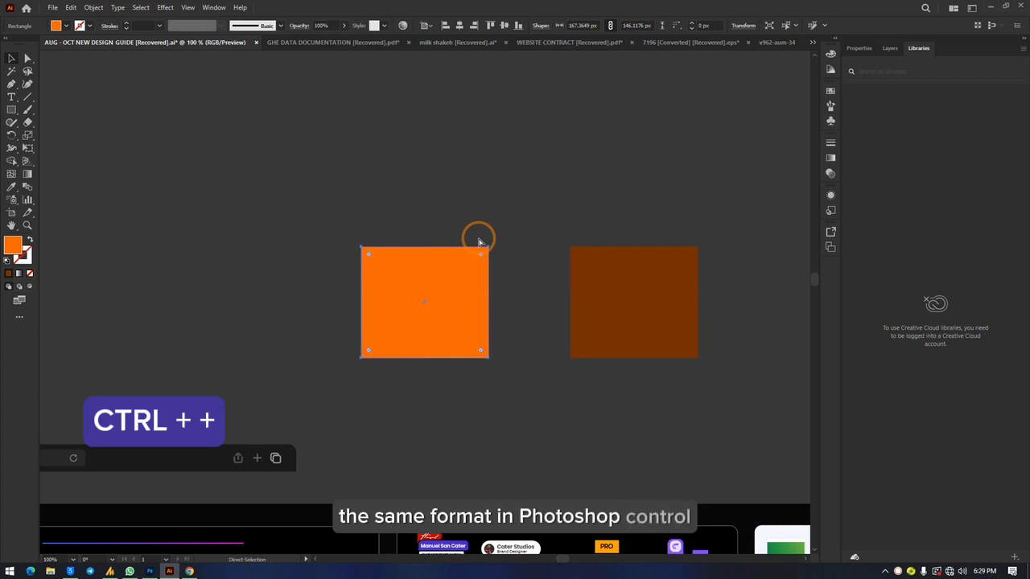
key("ctrl+plus")
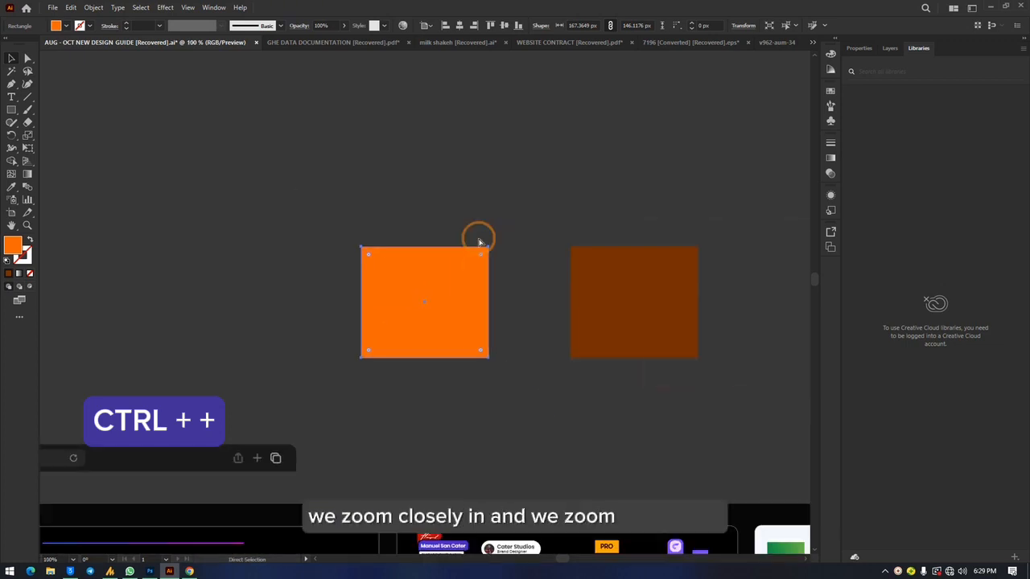
key("ctrl+plus")
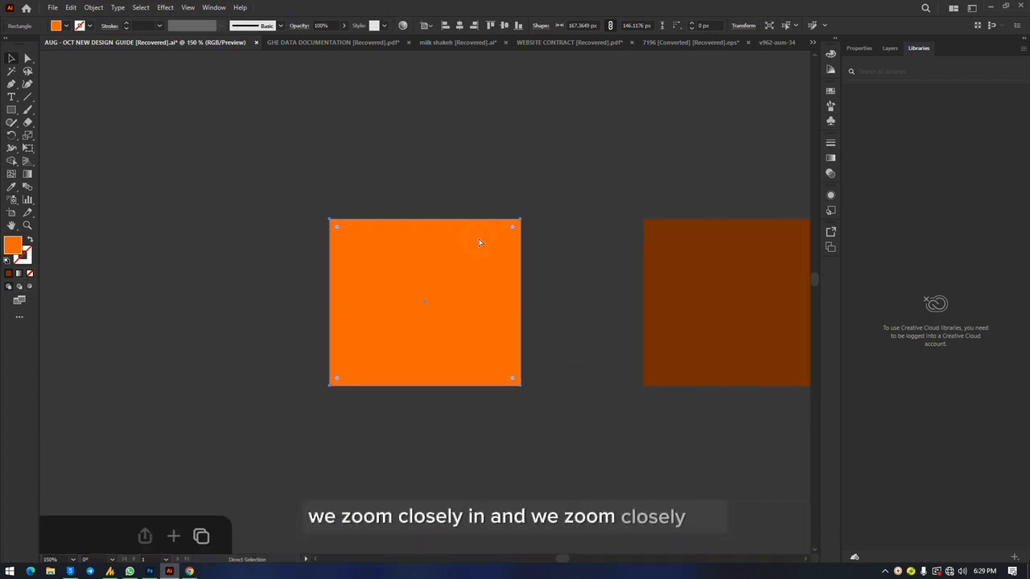
key("ctrl+plus")
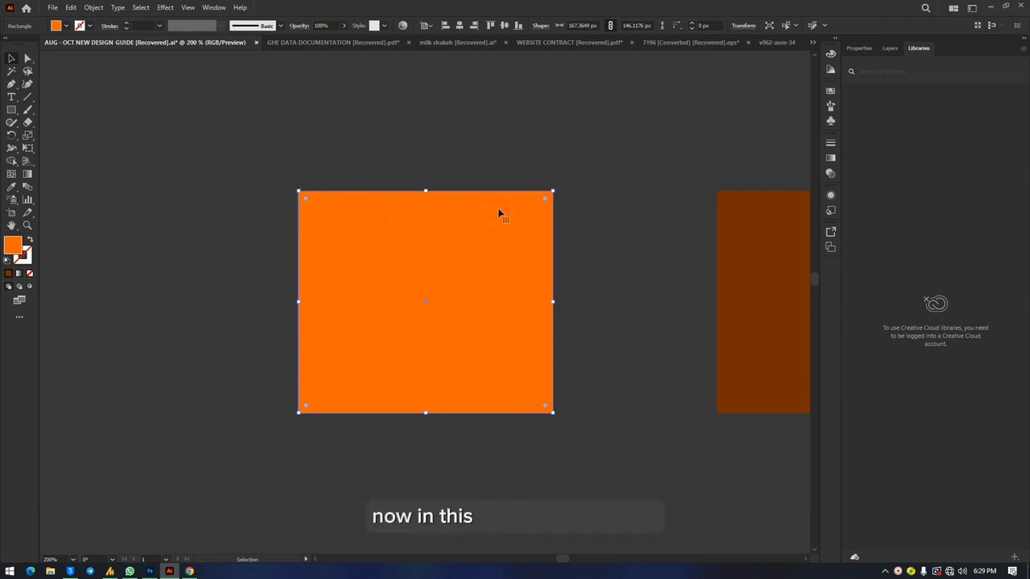
Move the orange and brown rectangles closer together, keeping them aligned side by side.
scroll(675, 259, "right", 2)
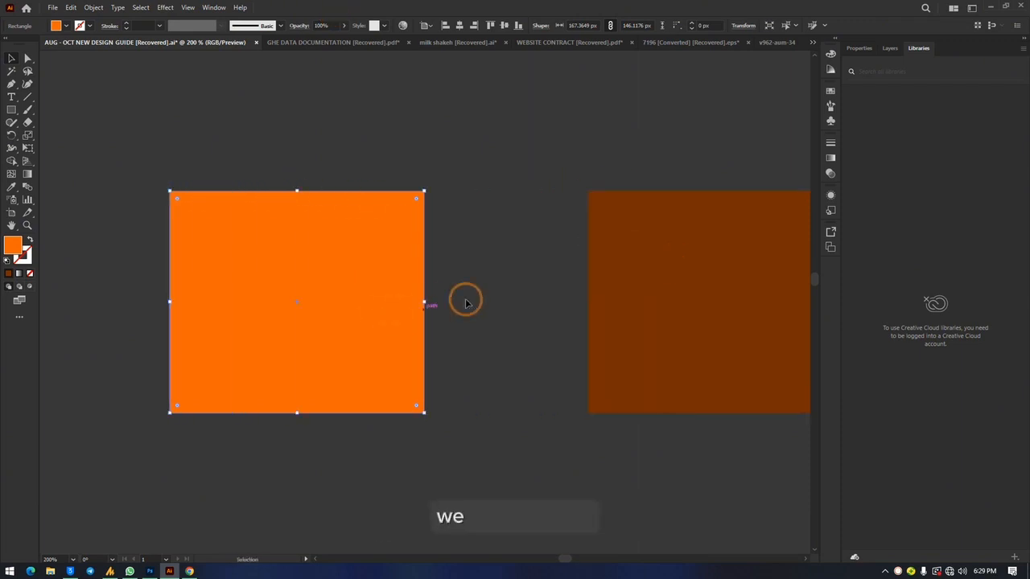
scroll(494, 284, "down", 3)
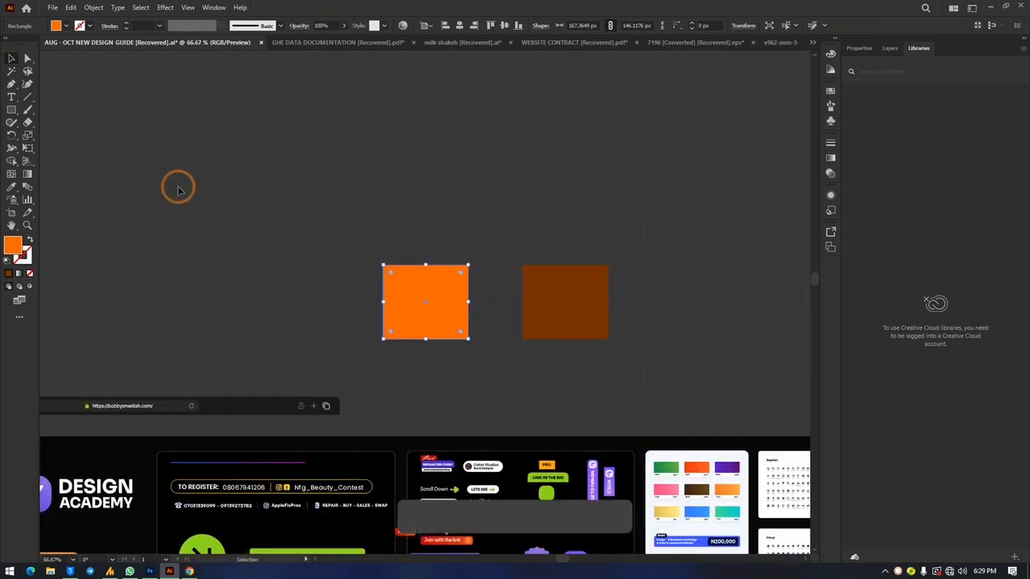
left_click_drag(438, 292, 461, 299)
mouse_move(582, 313)
left_mouse_down()
mouse_move(648, 193)
mouse_move(573, 318)
left_mouse_up()
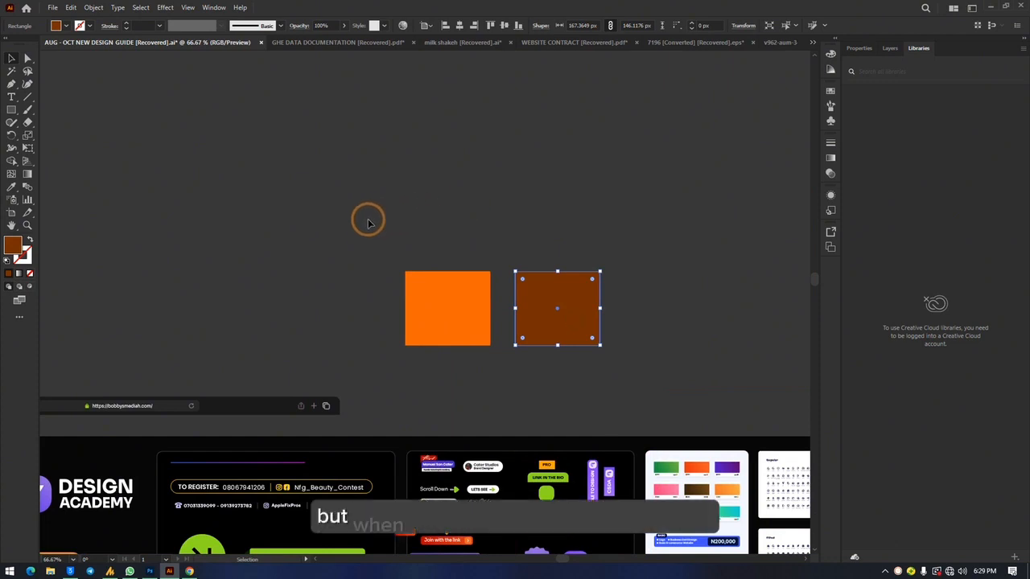
Try area selections around both rectangles, including one reaching over the artboard elements, and clear each selection.
left_click_drag(366, 217, 683, 371)
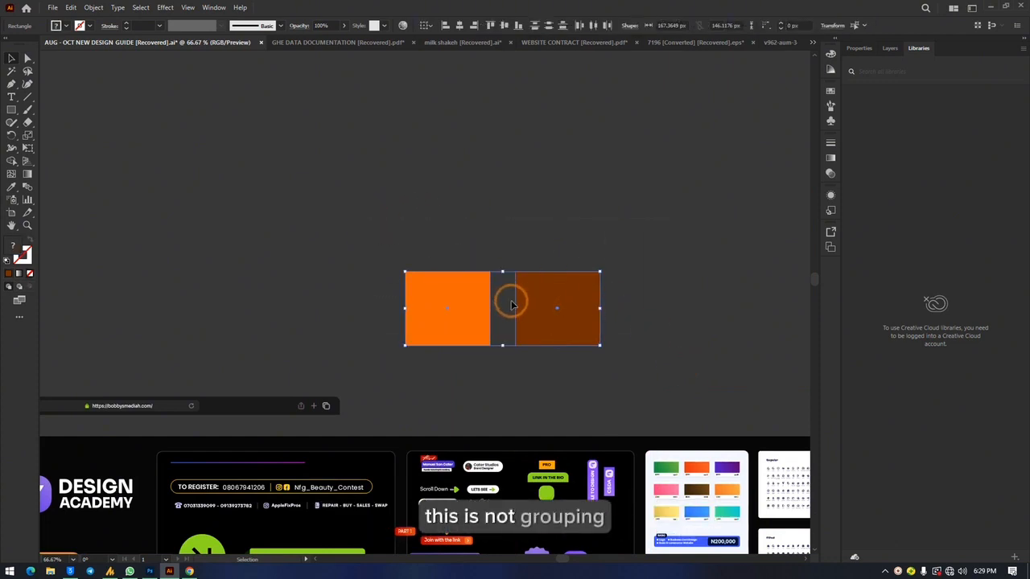
left_click(435, 202)
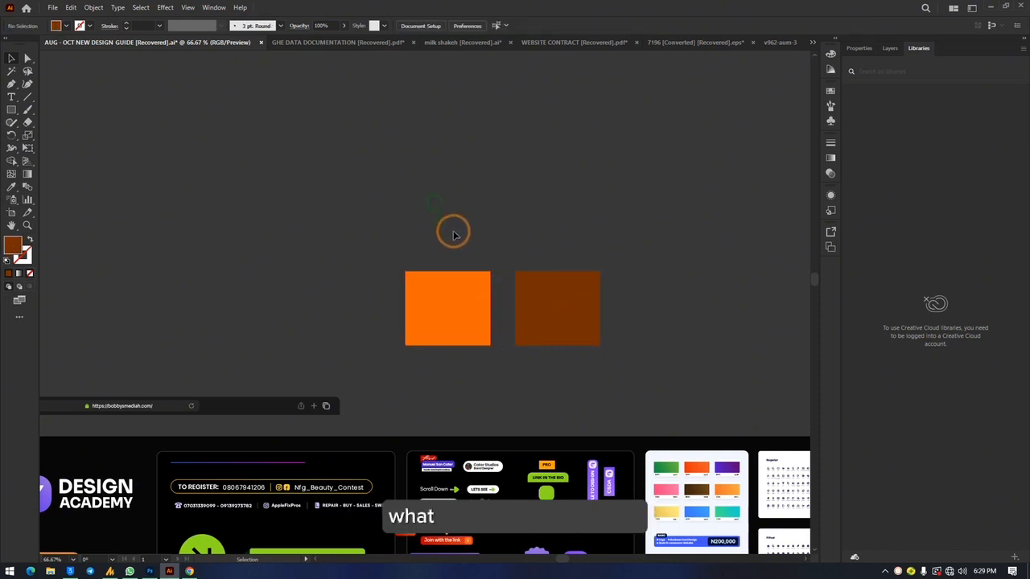
left_click_drag(619, 319, 680, 373)
left_click(350, 215)
left_click_drag(350, 216, 714, 554)
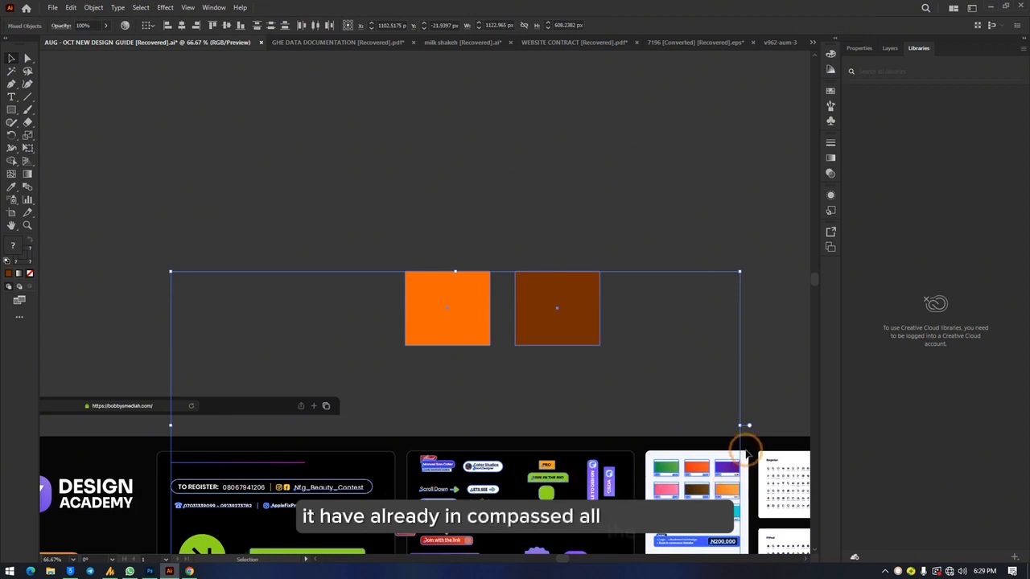
left_click(437, 176)
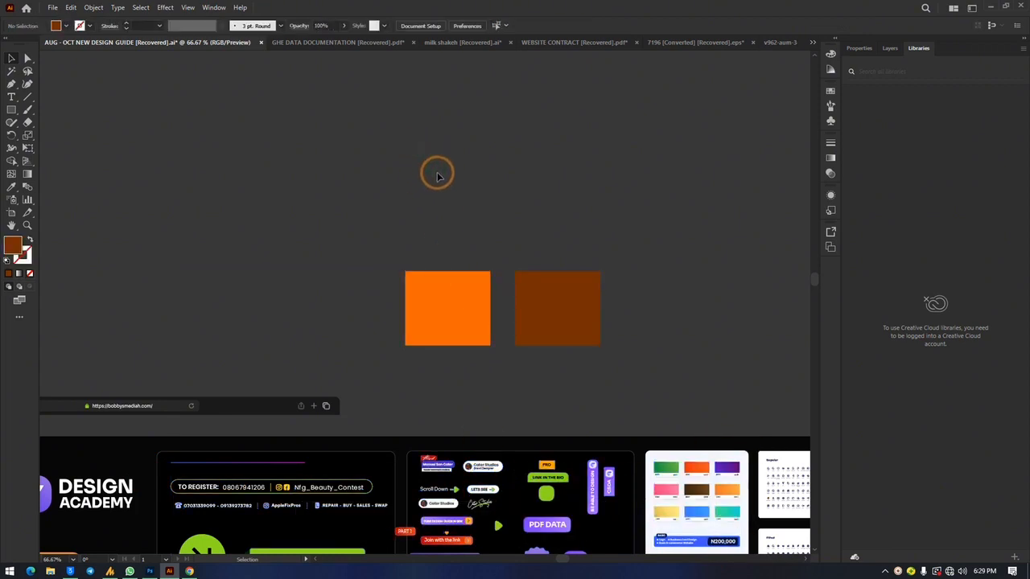
Move both rectangles together farther above the artboard, and shift only the orange one slightly closer to the brown one.
left_click_drag(361, 218, 685, 395)
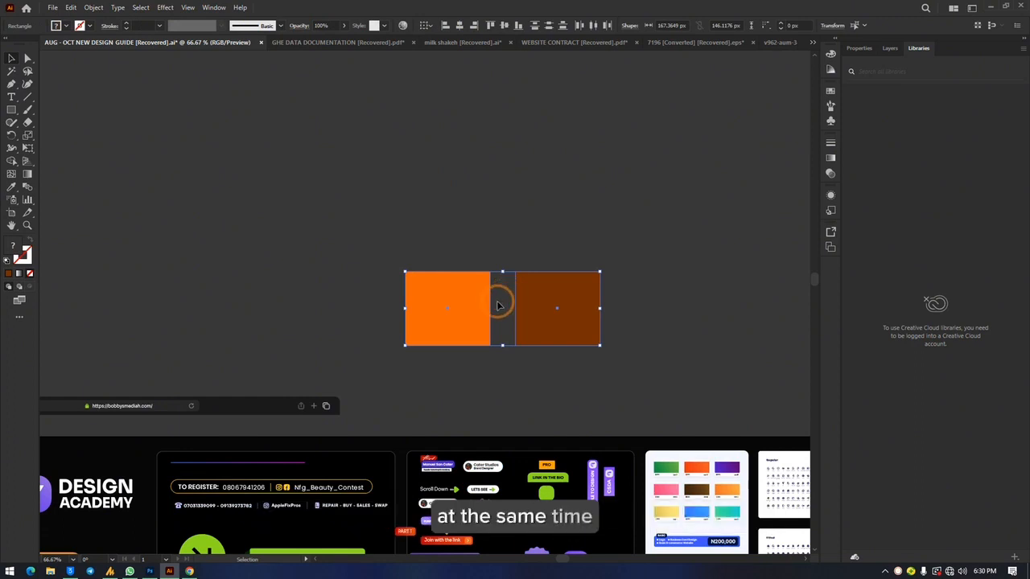
left_click_drag(475, 305, 422, 200)
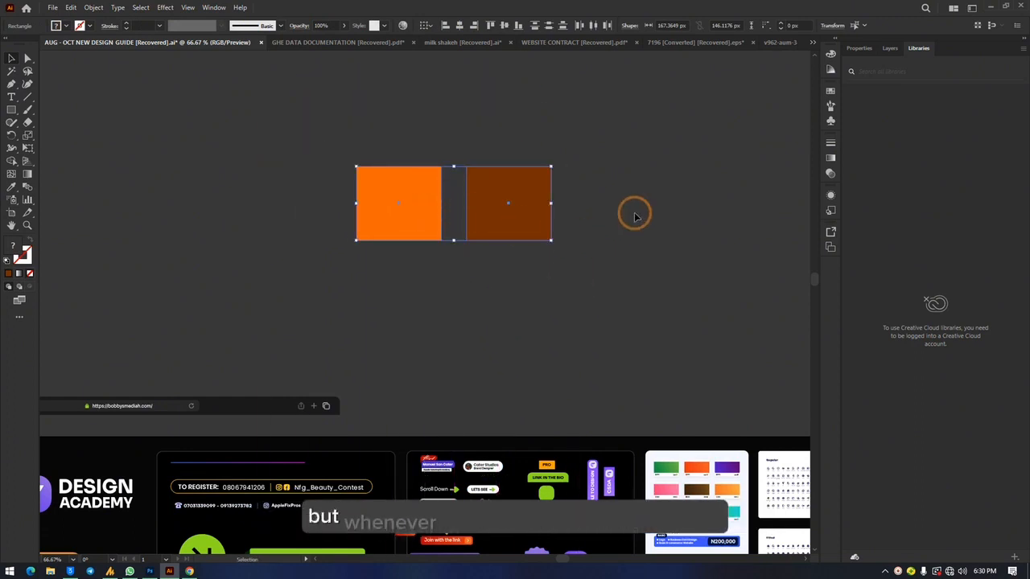
left_click(698, 124)
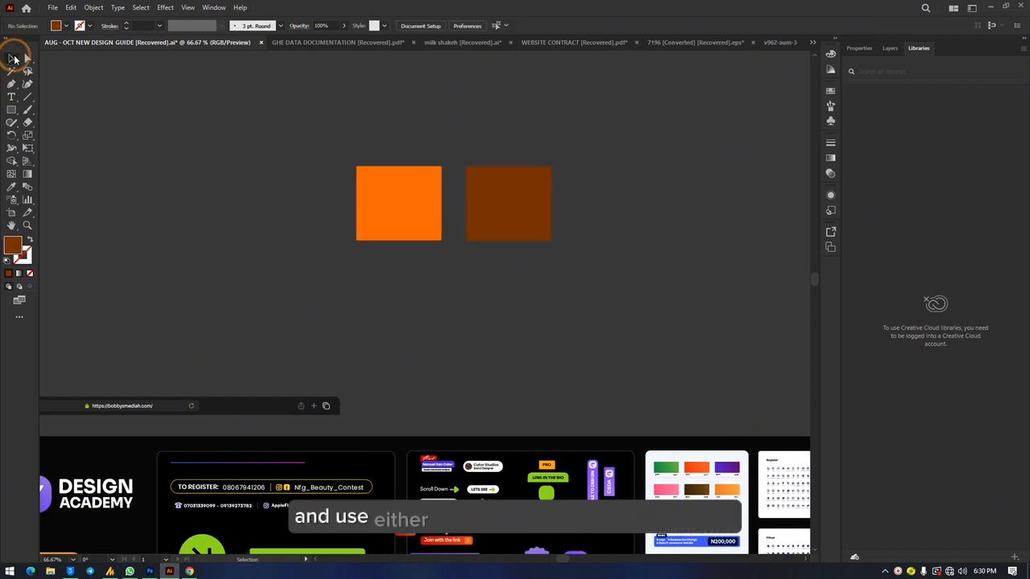
left_click(34, 58)
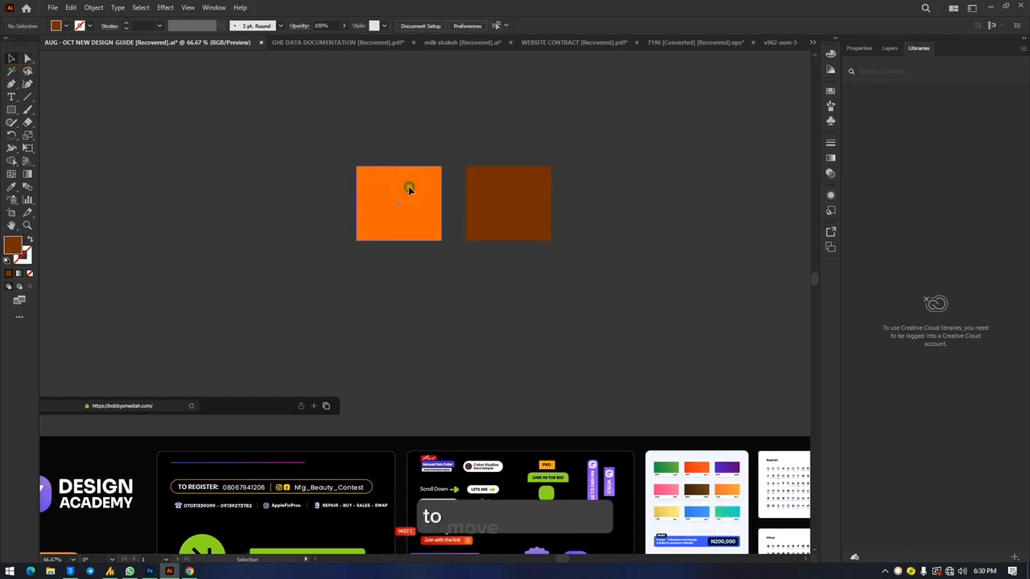
left_click_drag(408, 186, 432, 199)
Group the orange and brown rectangles and deselect the group.
left_click_drag(623, 163, 298, 246)
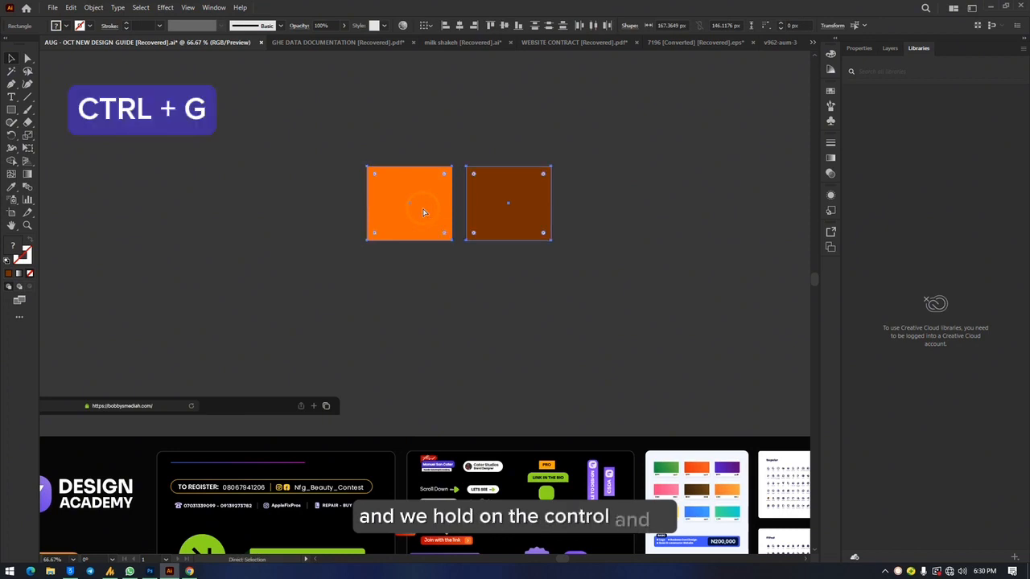
key("ctrl+g")
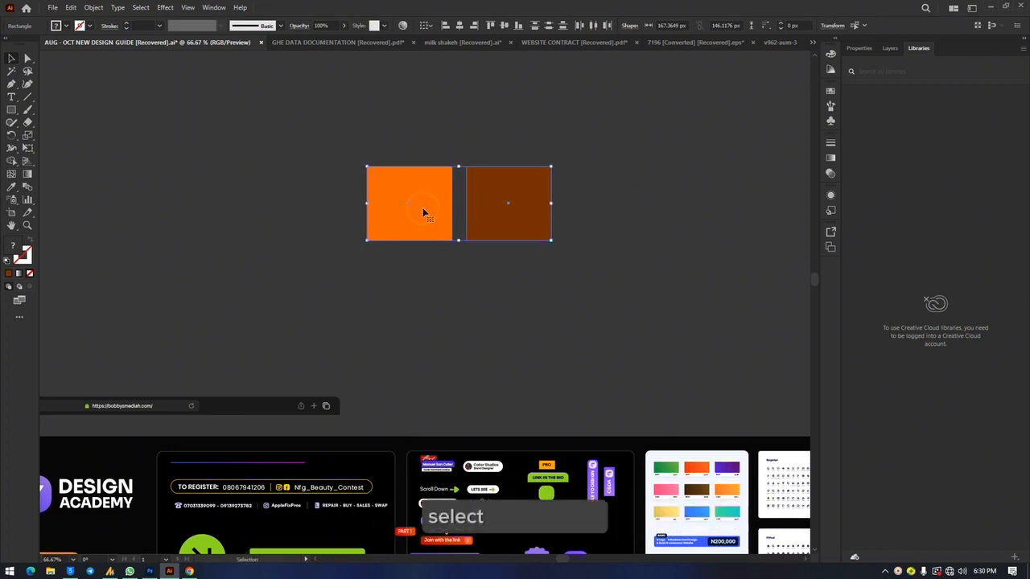
key("ctrl")
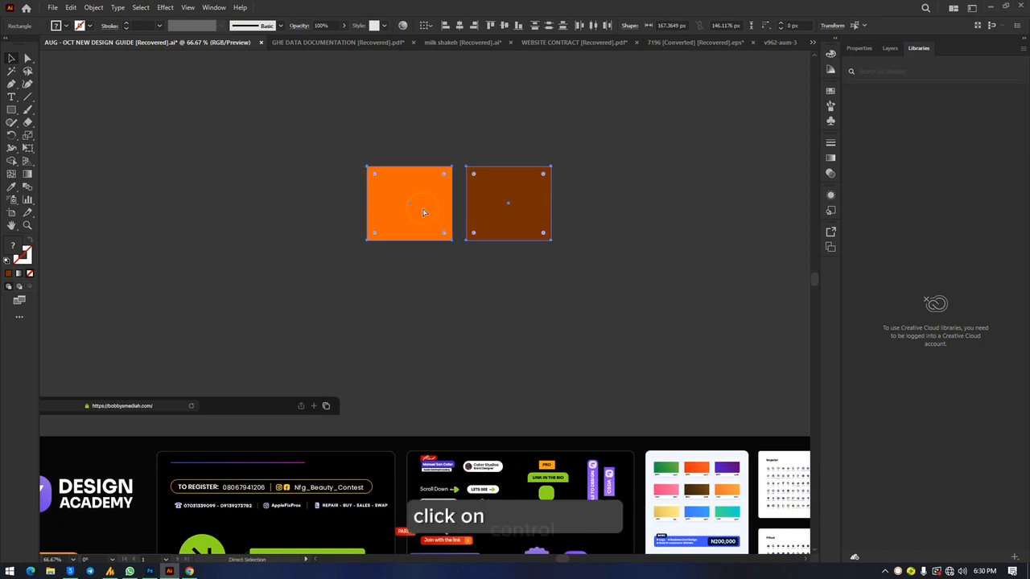
left_click(485, 175)
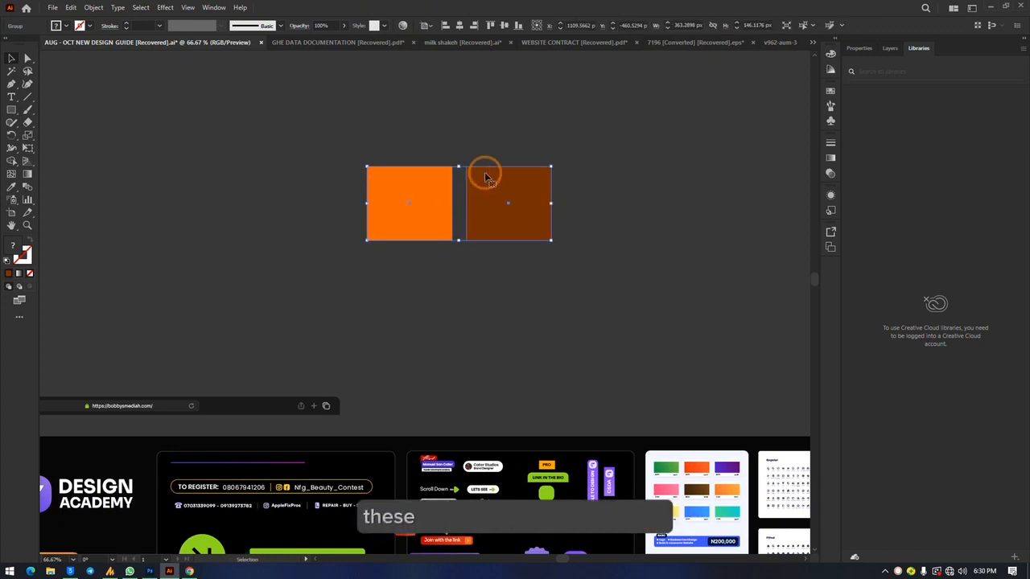
left_click(730, 113)
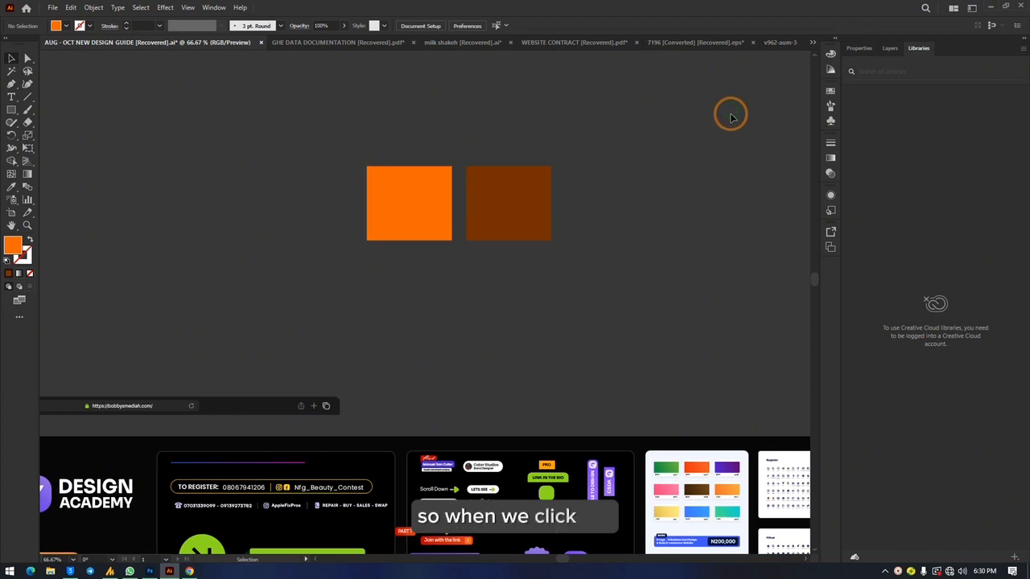
Move the grouped rectangles as one unit, first by the brown one and again by the orange one, and deselect.
left_click(410, 210)
left_click_drag(525, 188, 461, 196)
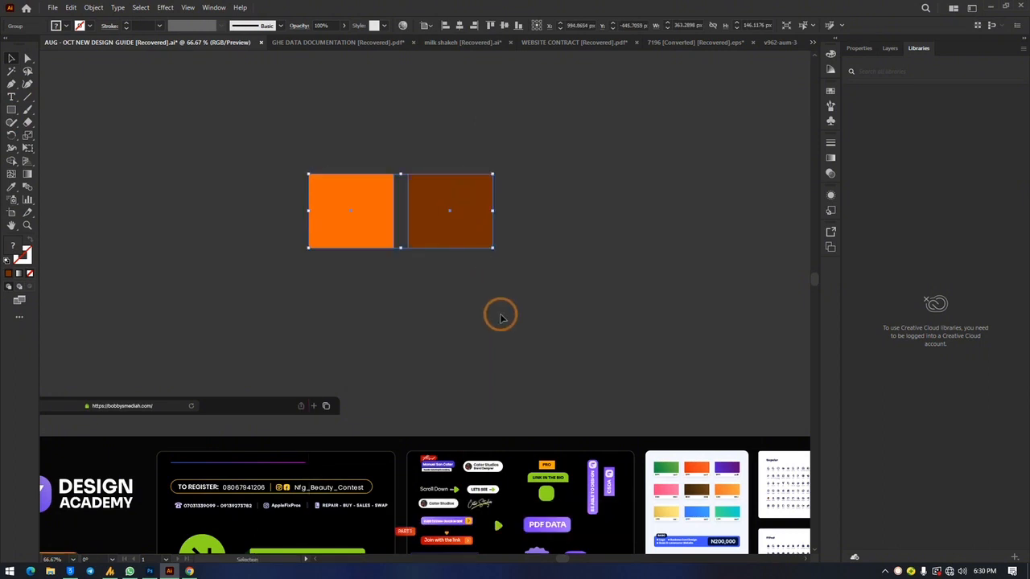
left_click(499, 313)
left_click_drag(356, 214, 449, 233)
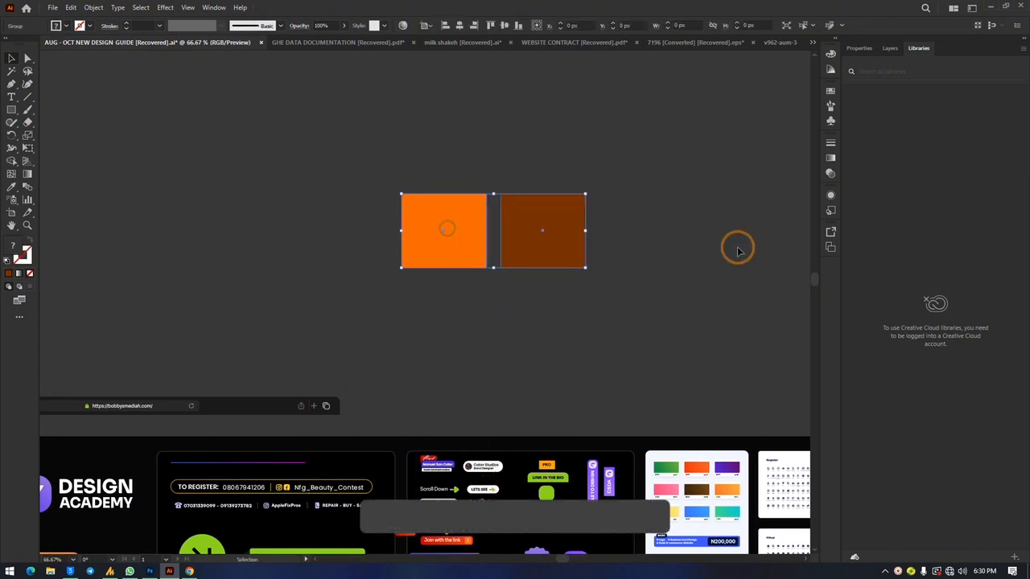
left_click(718, 178)
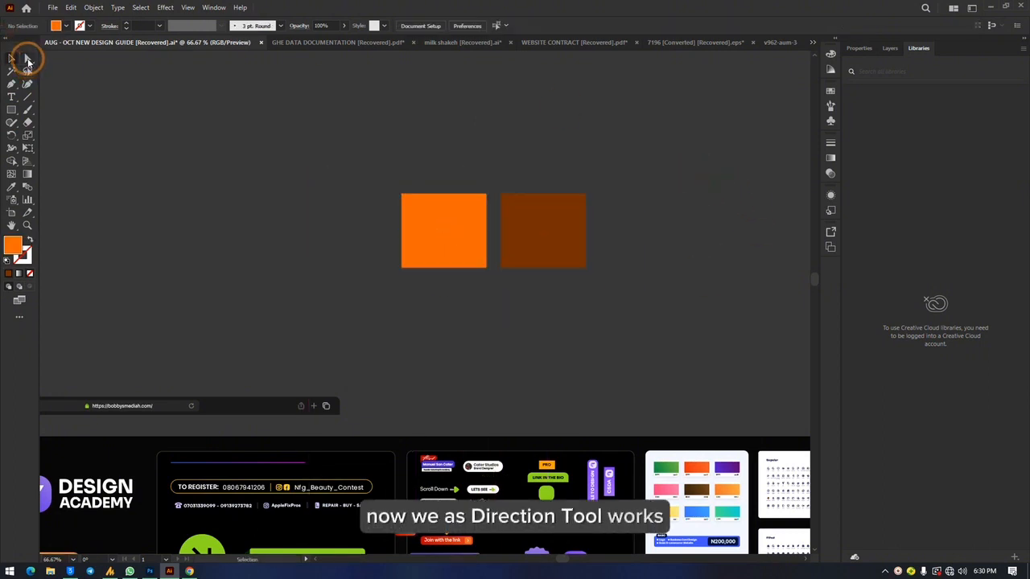
Use the Direct Selection tool to move only the orange rectangle upward within the group, and deselect it.
left_click(369, 308)
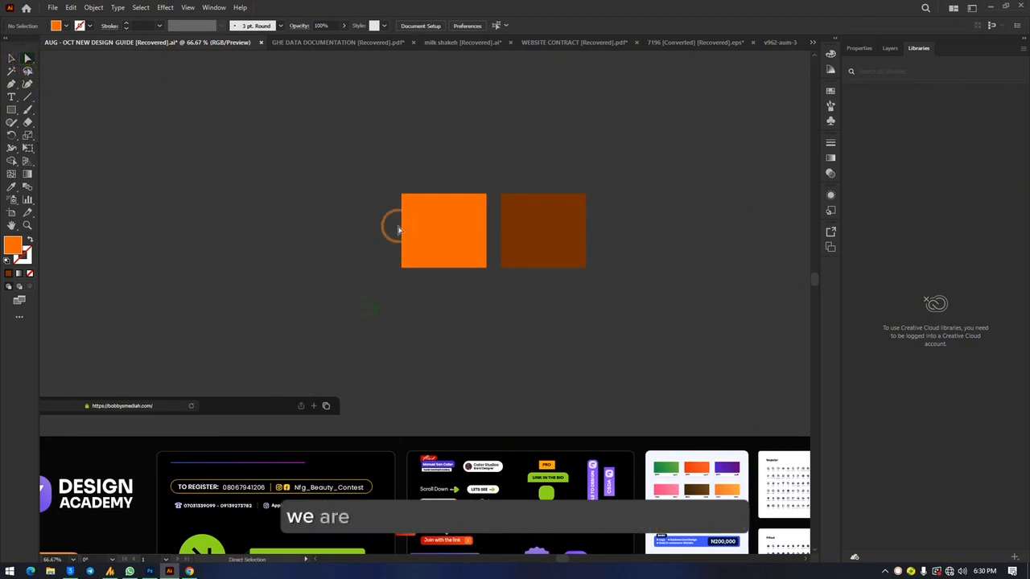
left_click_drag(437, 220, 431, 178)
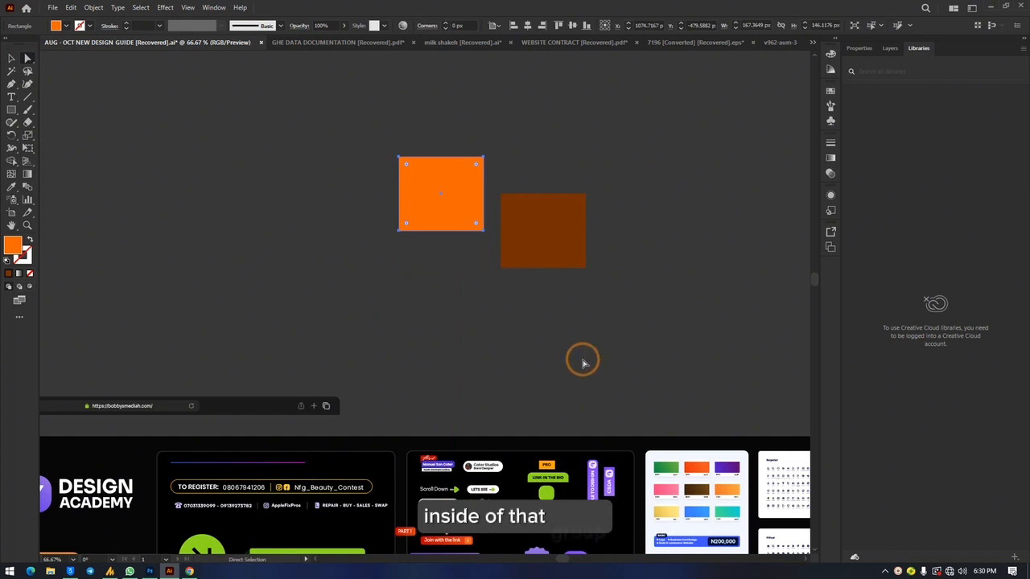
left_click(688, 119)
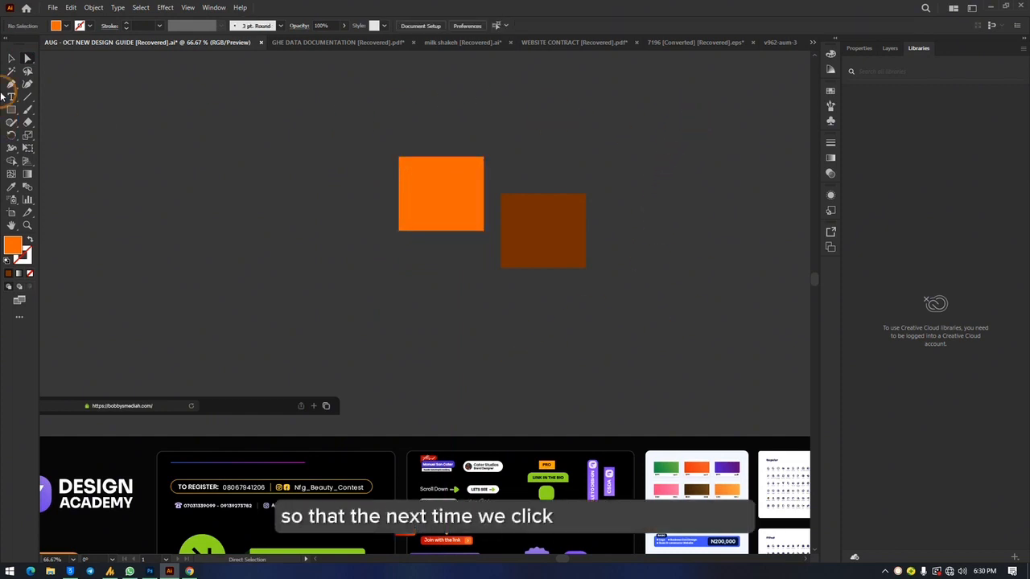
Move the whole group slightly right and down with the Selection tool, and raise only the brown rectangle with the Direct Selection tool.
left_click(10, 59)
left_click_drag(536, 230, 591, 232)
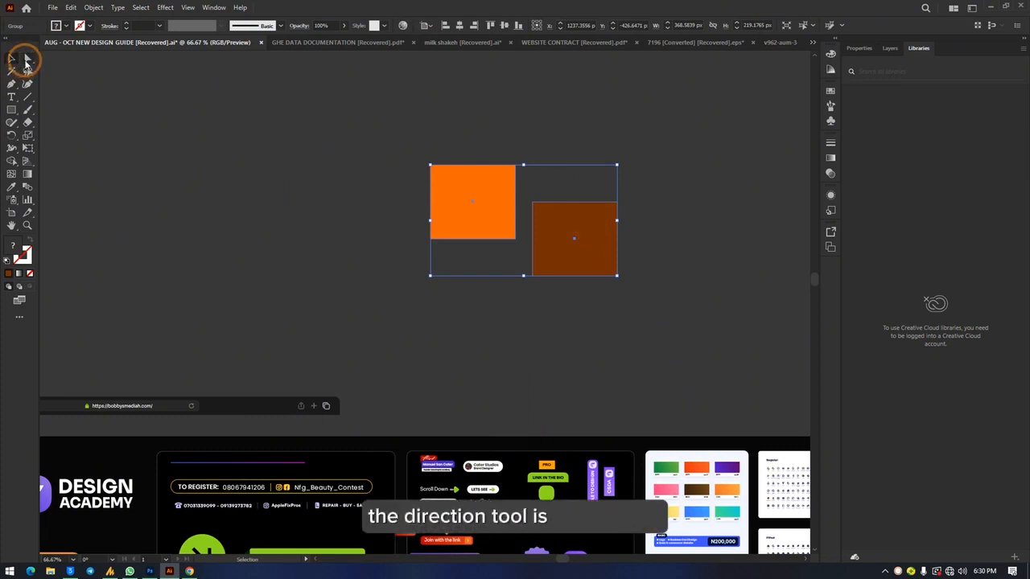
left_click(27, 59)
left_click(576, 238)
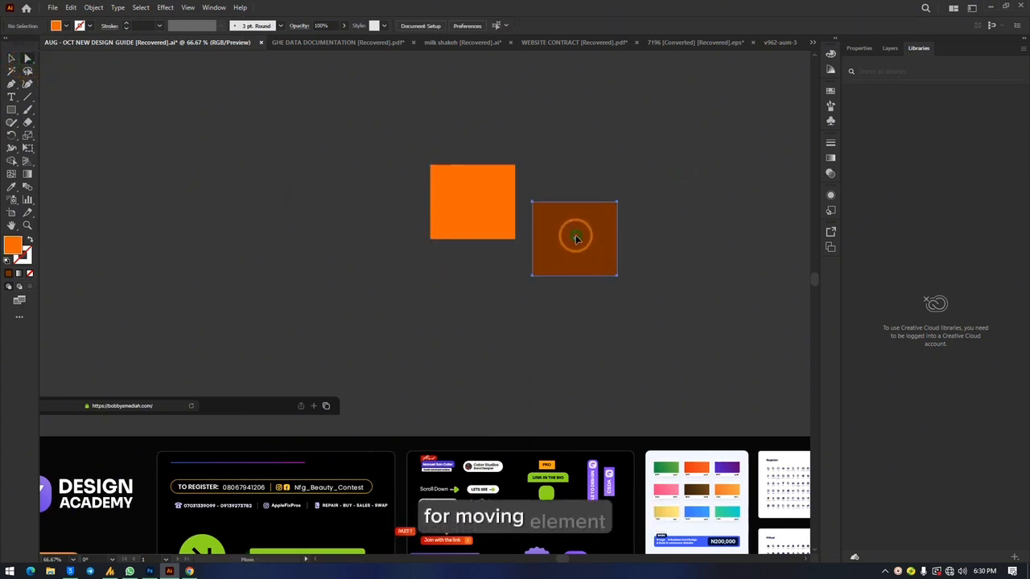
left_click_drag(576, 238, 575, 210)
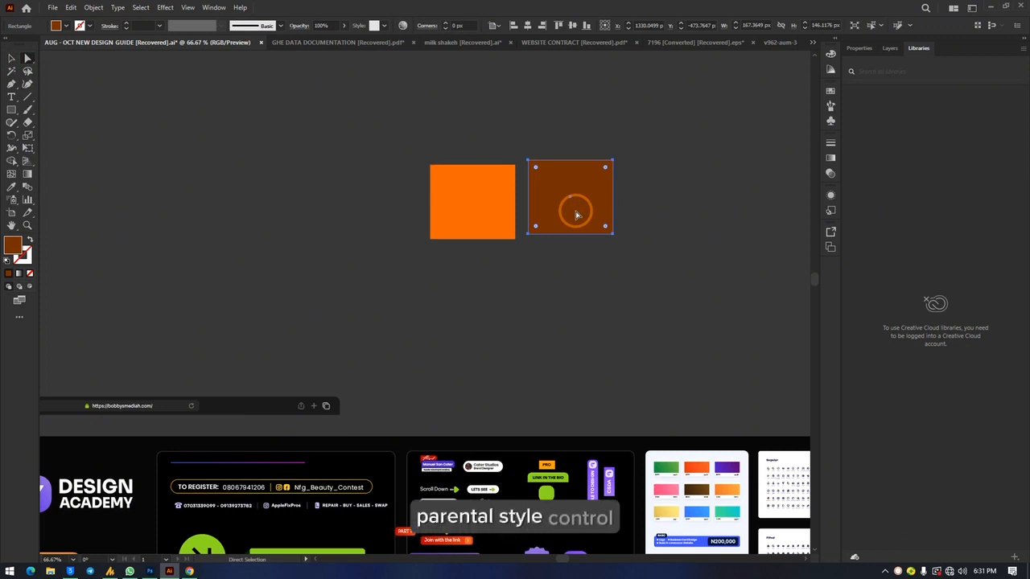
Reposition the brown and orange rectangles individually within their group, ending with orange just left of brown.
left_click_drag(420, 152, 698, 332)
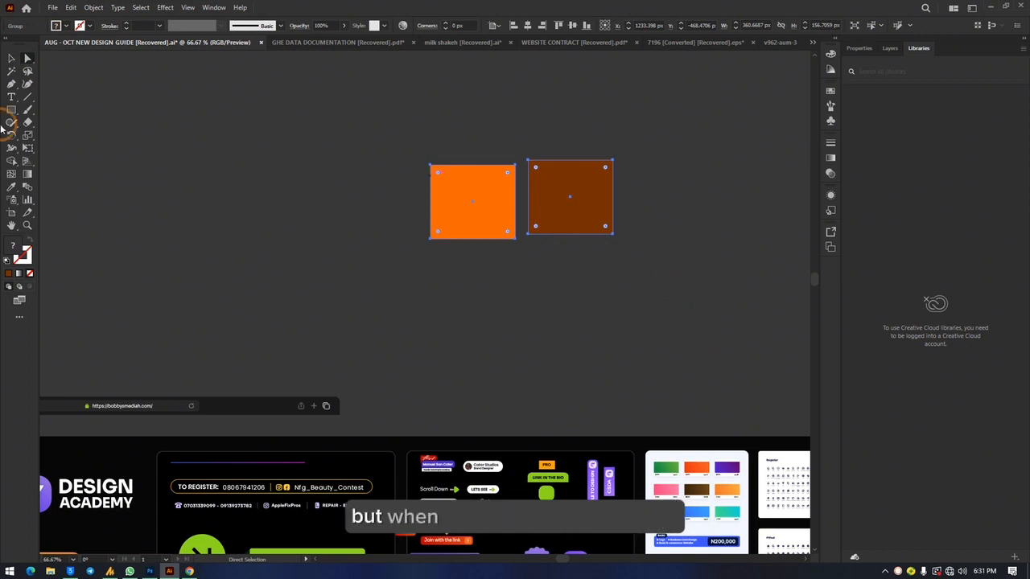
left_click(616, 239)
left_click_drag(570, 195, 326, 179)
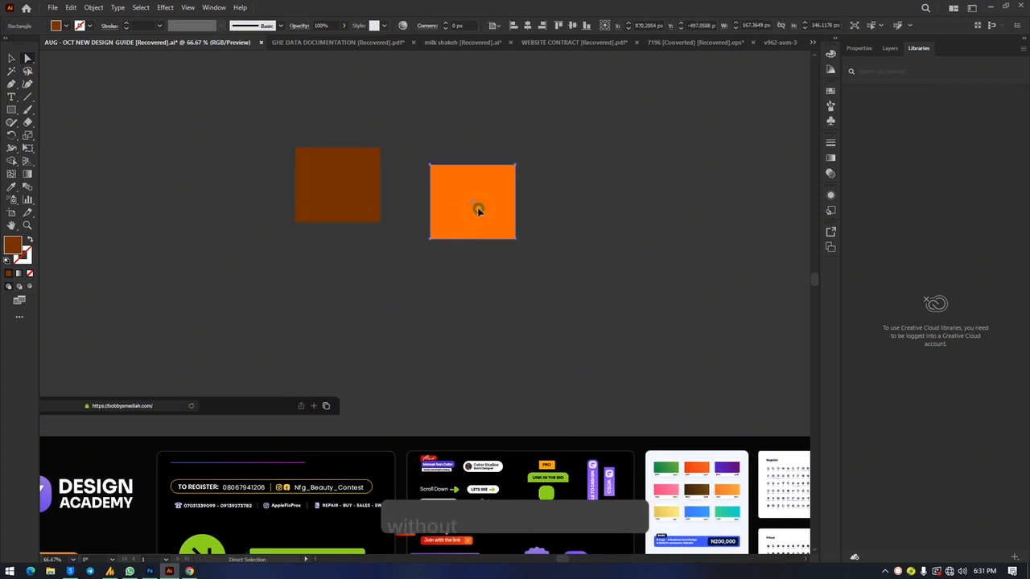
left_click_drag(477, 209, 453, 156)
left_click_drag(359, 188, 532, 192)
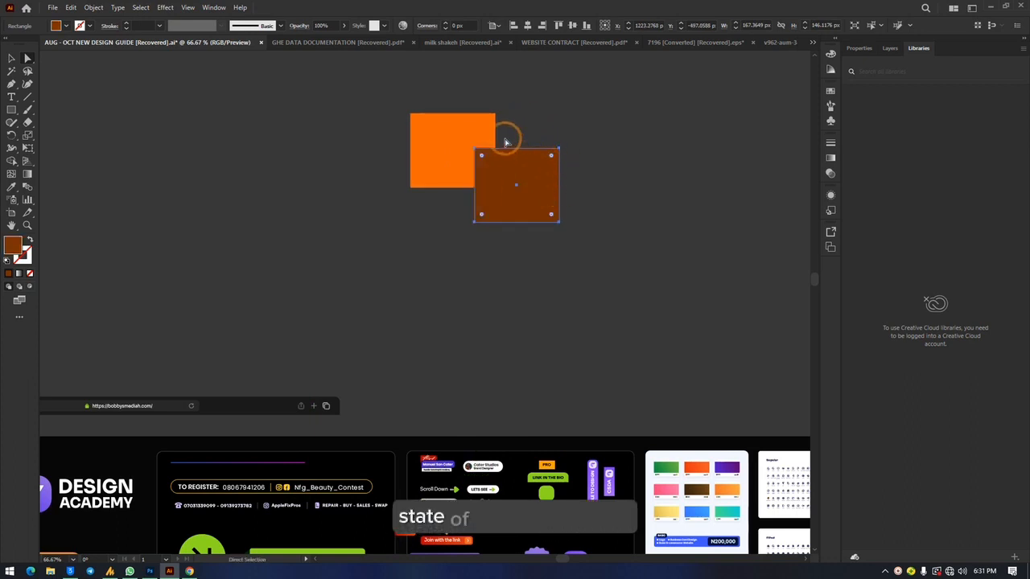
left_click_drag(446, 153, 421, 202)
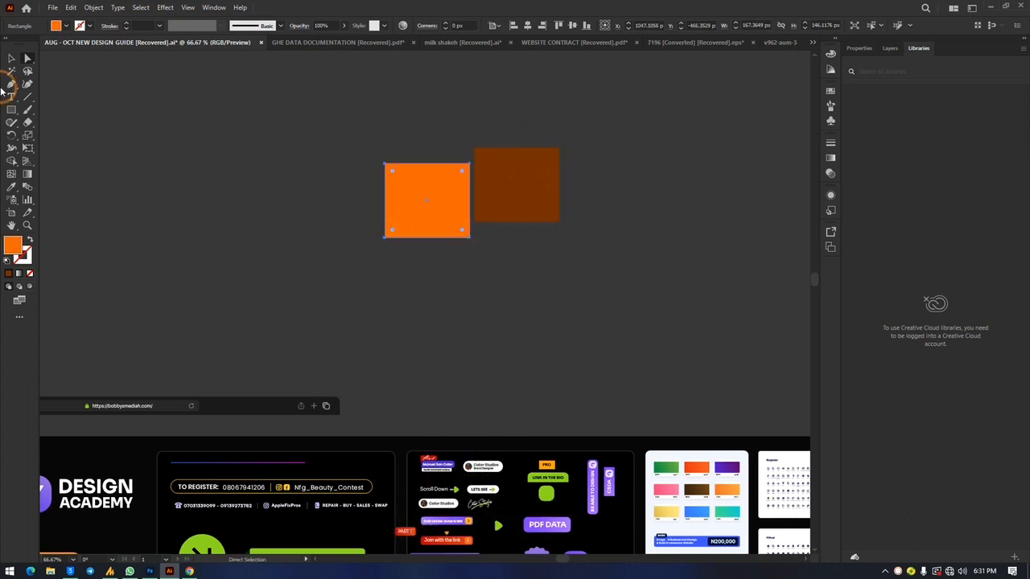
Move the rectangle group slightly down with the Selection tool, and place the browser bar group beneath the rectangles.
left_click(11, 60)
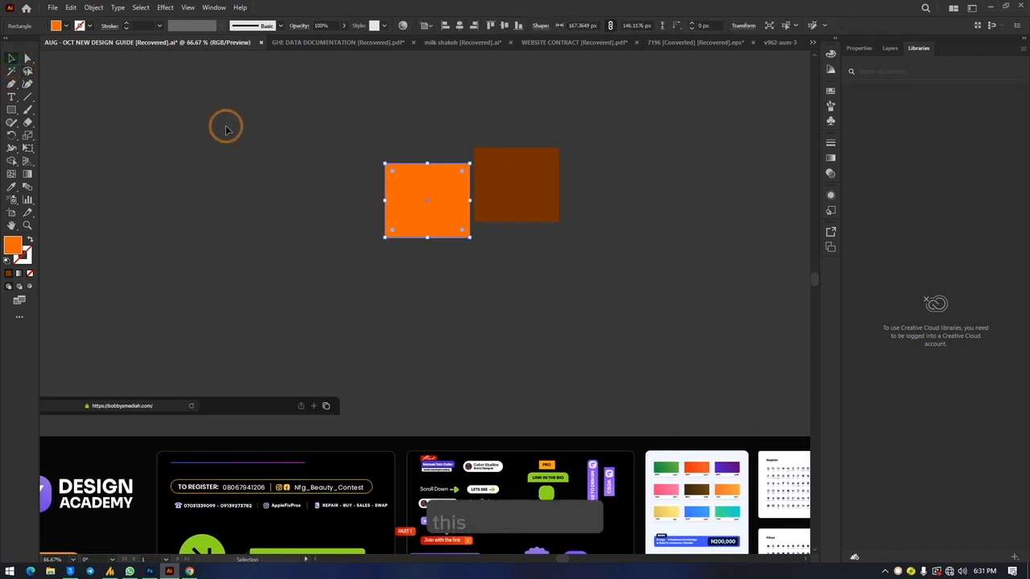
left_click(587, 168)
mouse_move(530, 178)
left_mouse_down()
mouse_move(683, 214)
mouse_move(534, 197)
left_mouse_up()
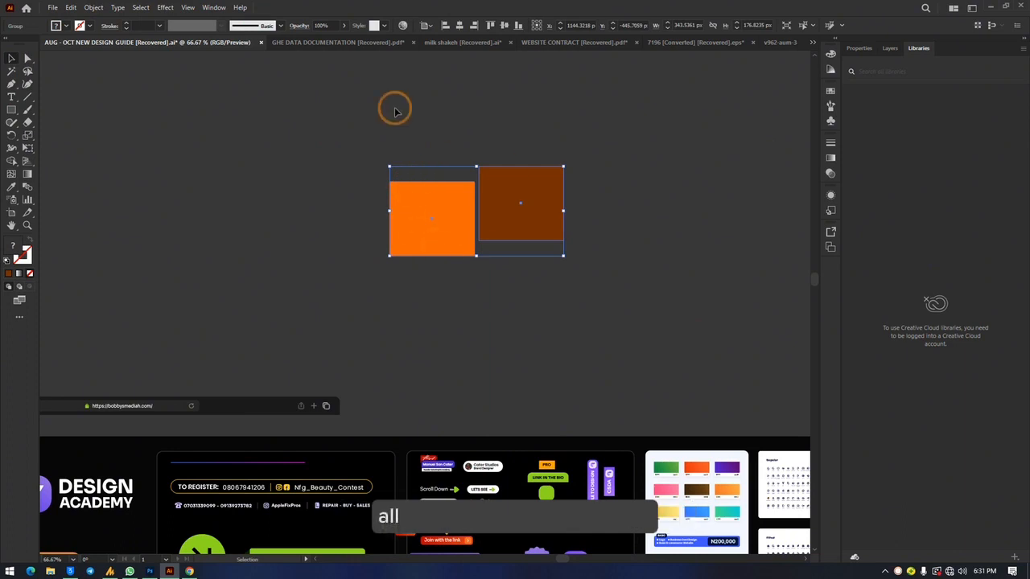
left_click_drag(157, 398, 473, 291)
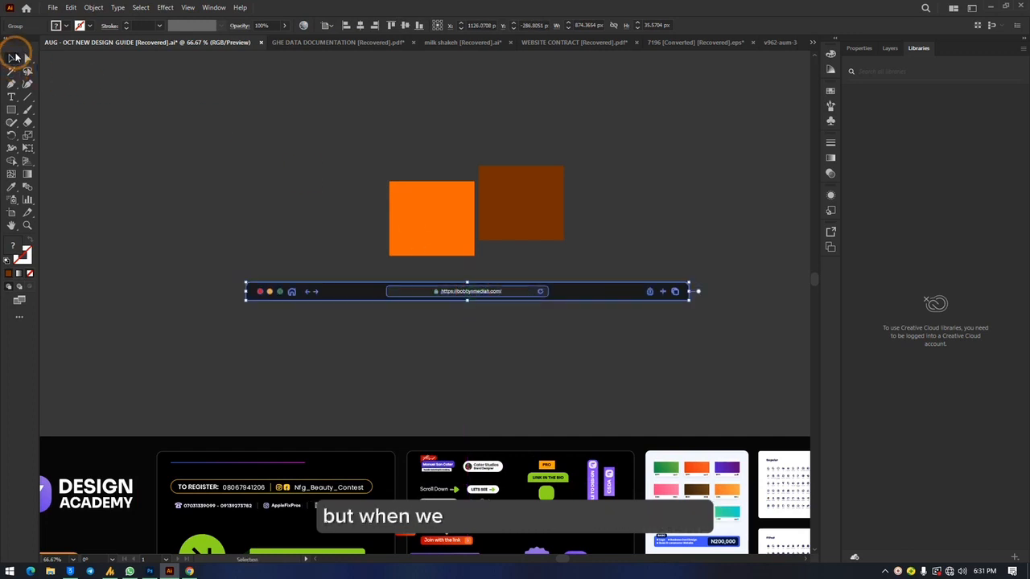
Use the Direct Selection tool to pull the browser bar's dark background, address field and three coloured dots apart.
left_click(26, 57)
left_click(661, 224)
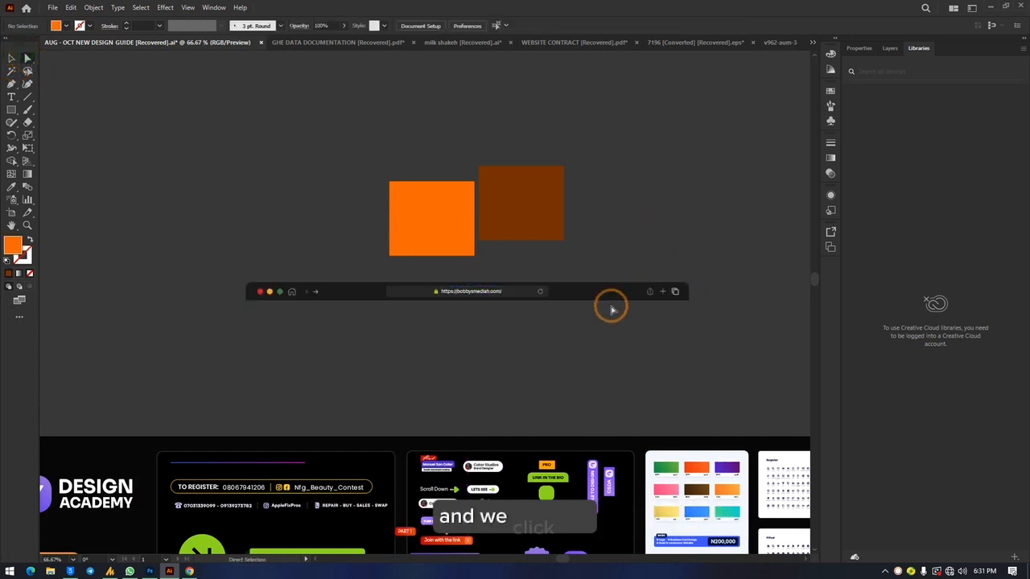
left_click_drag(584, 292, 591, 156)
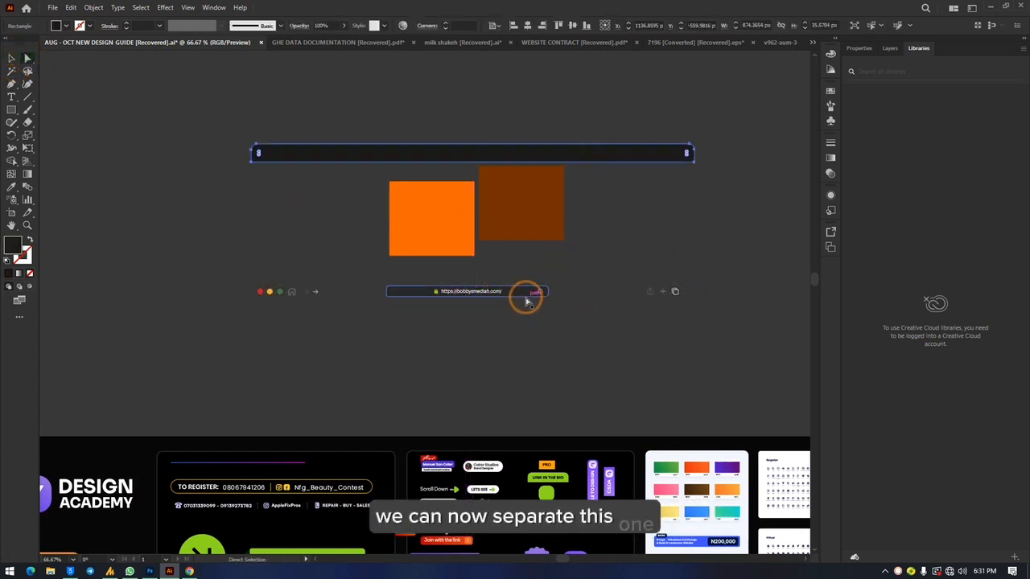
left_click_drag(522, 293, 505, 363)
left_click_drag(239, 283, 225, 344)
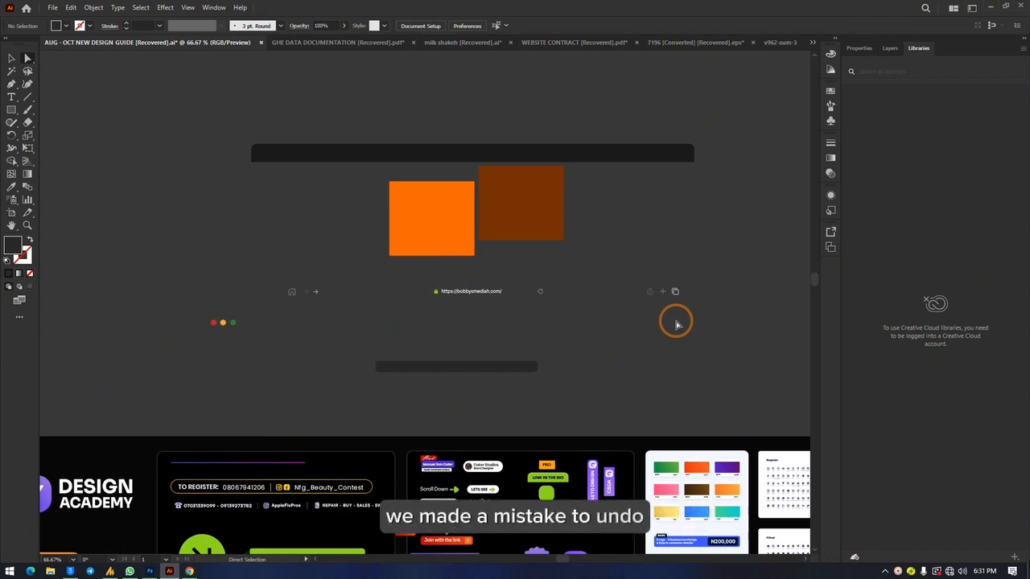
Undo the separation and move of the browser bar, along with the last move of the rectangle group.
key("ctrl+z")
key("ctrl+z")
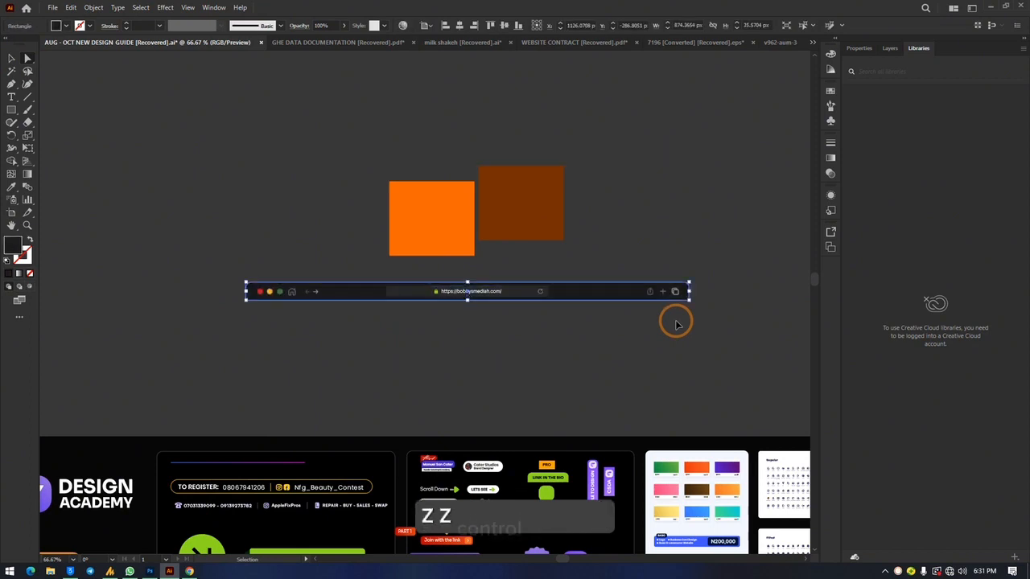
key("ctrl+z")
key("ctrl+z")
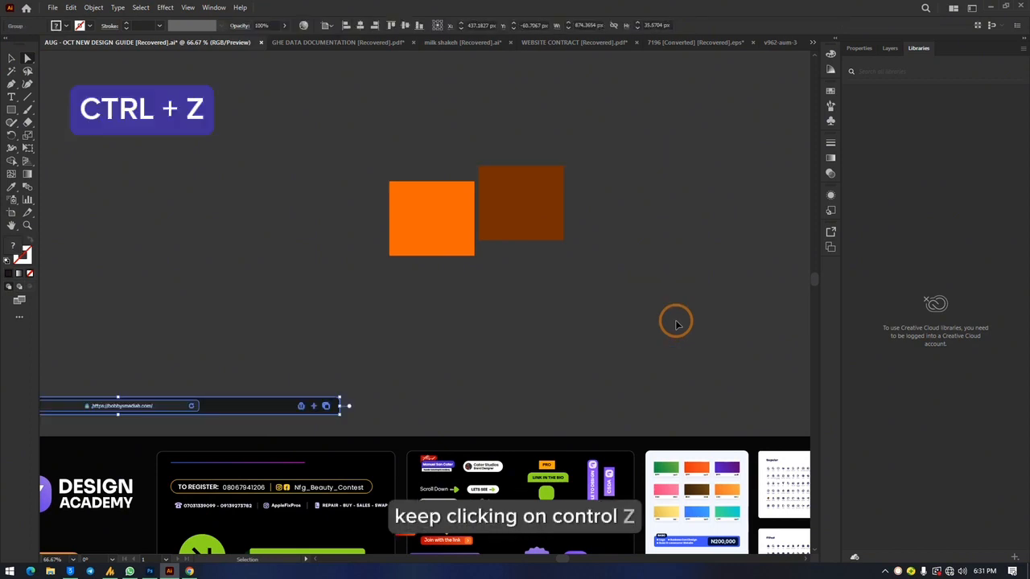
key("ctrl+z")
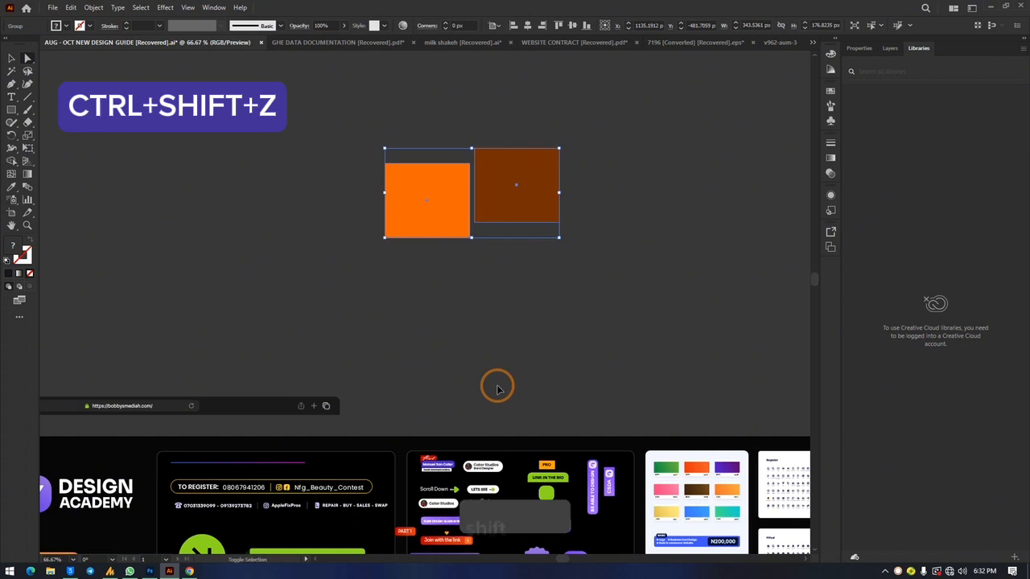
Redo the undone moves of the rectangle group and browser bar until the bar's parts are separated again.
key("ctrl+shift+z")
key("ctrl+shift+z")
key("ctrl+shift+z")
key("ctrl+shift+z")
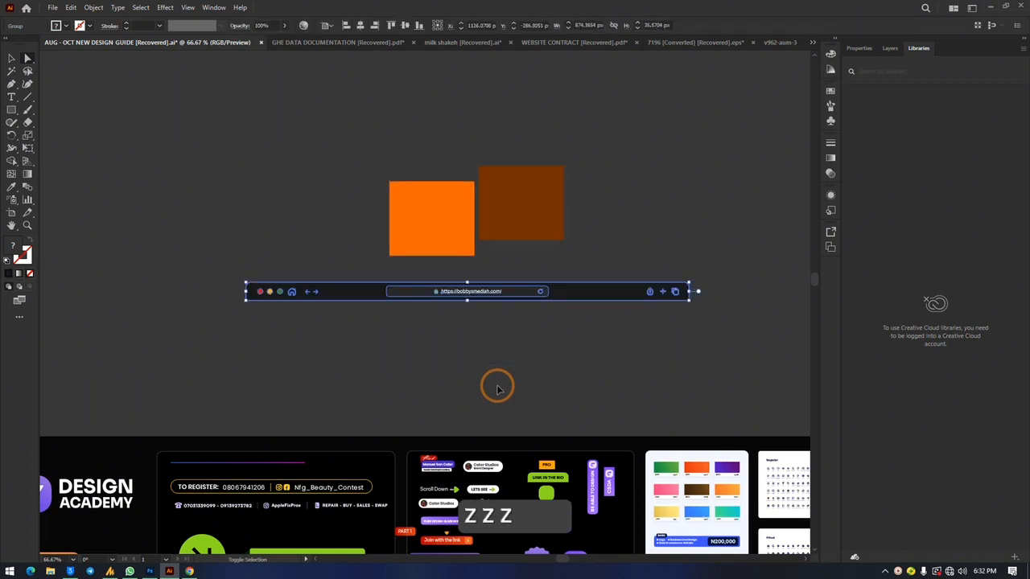
key("ctrl+shift+z")
key("ctrl+shift+z")
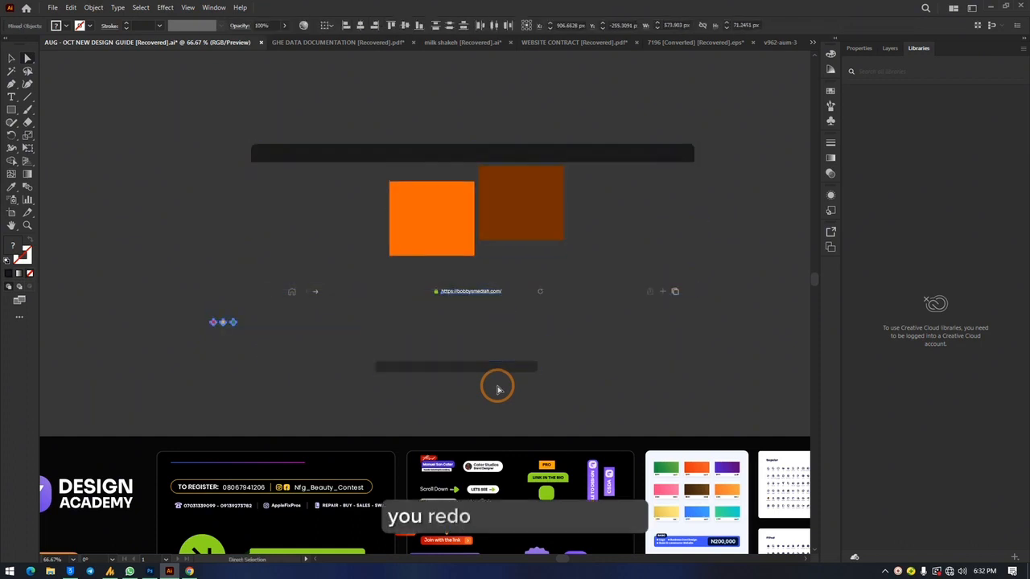
Undo the redone browser bar and rectangle group moves once more, and deselect everything.
key("ctrl+z")
key("ctrl+z")
key("ctrl+z")
key("ctrl+z")
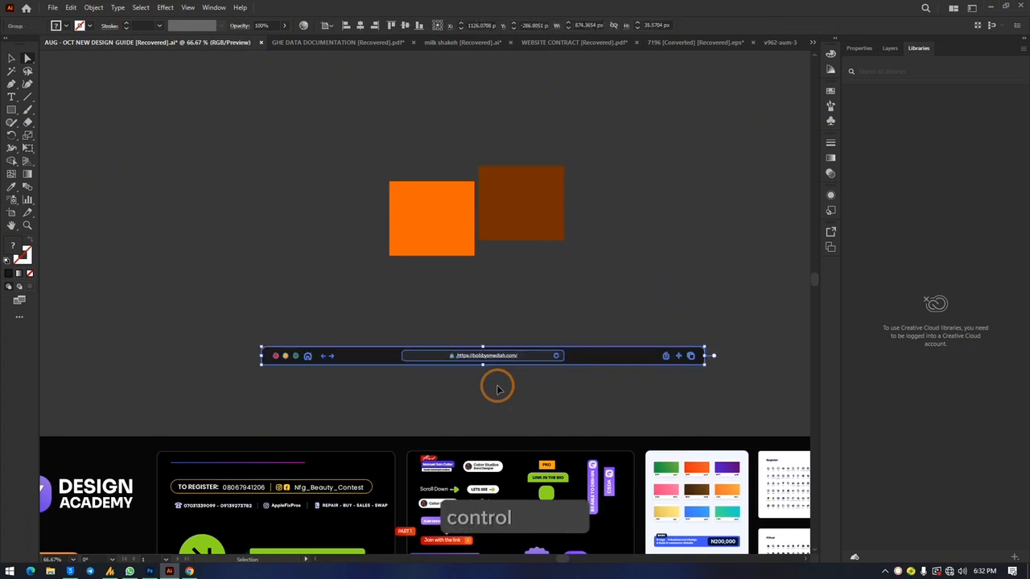
key("ctrl+z")
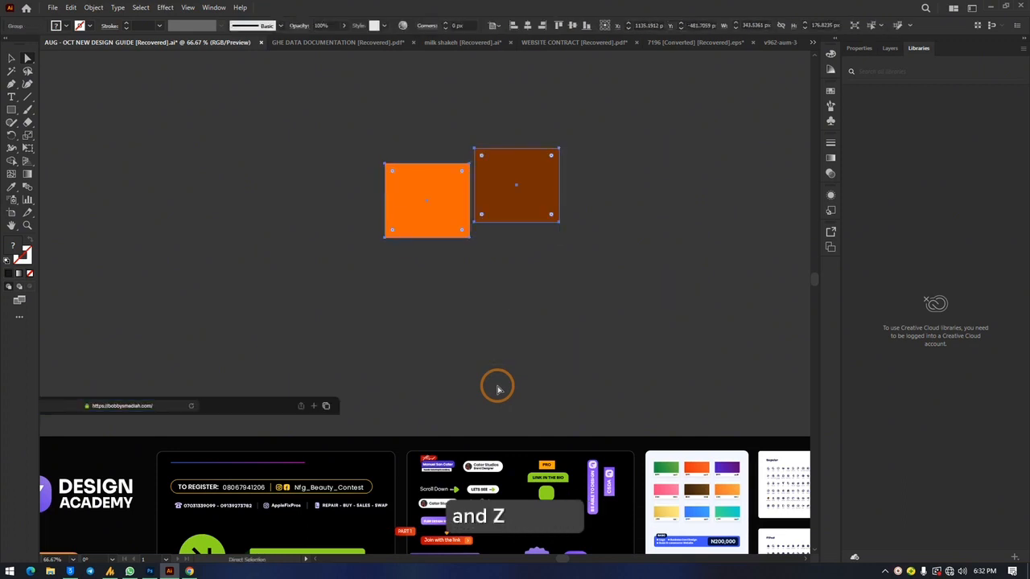
left_click(478, 362)
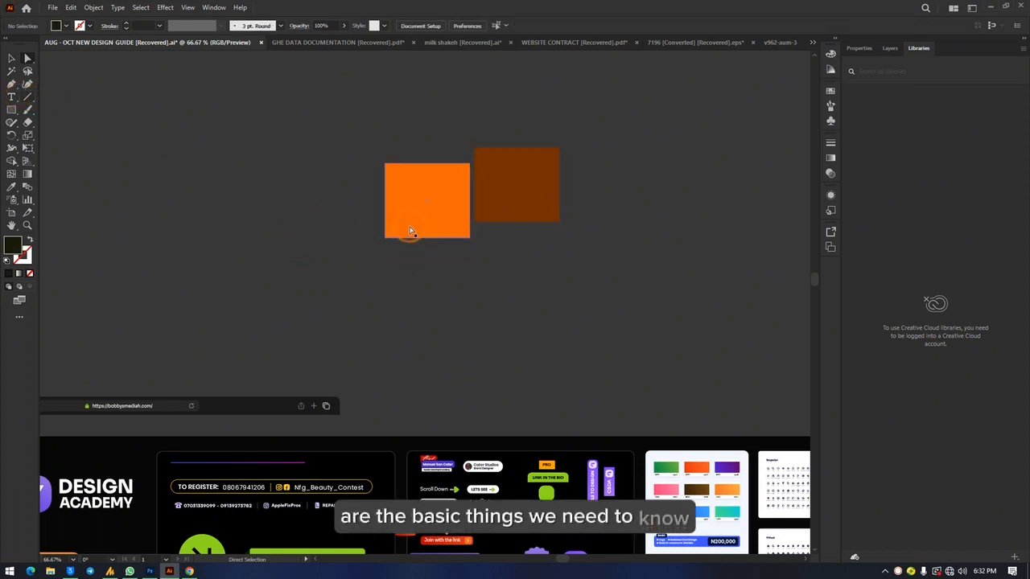
Move only the brown rectangle slightly right to widen its gap from the orange one.
scroll(494, 329, "down", 1)
scroll(494, 329, "down", 4)
scroll(495, 328, "up", 8)
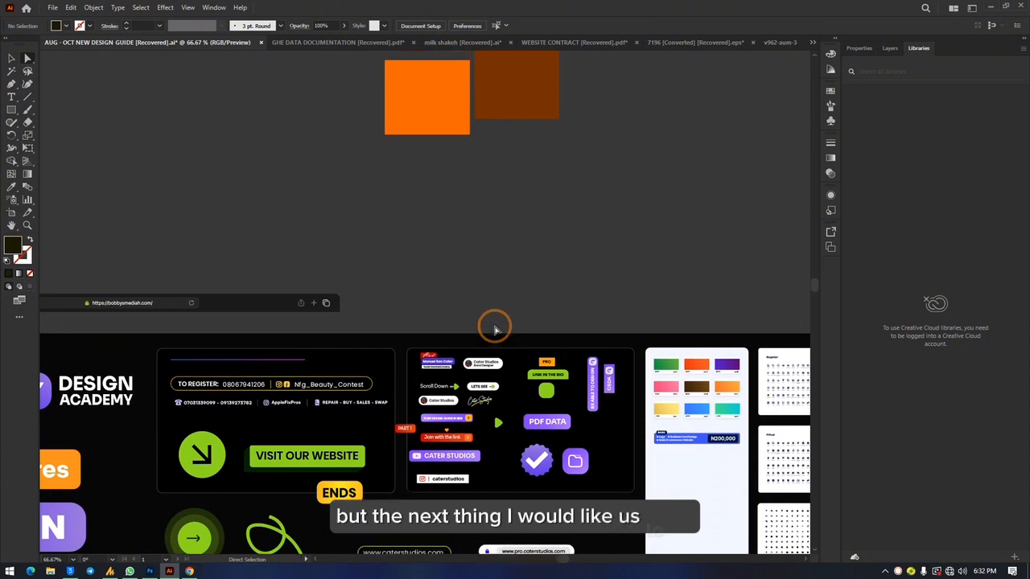
left_click_drag(501, 298, 510, 317)
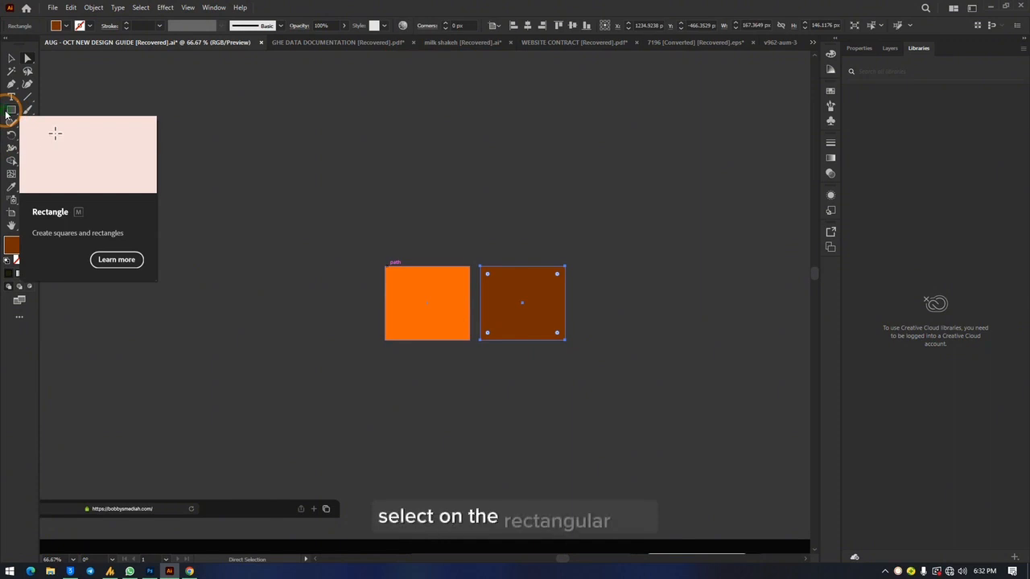
Draw a rectangle about 266 × 210 px above the pair and a five-pointed star about 318 × 309 px to its left.
left_click(8, 112)
left_click_drag(433, 120, 567, 226)
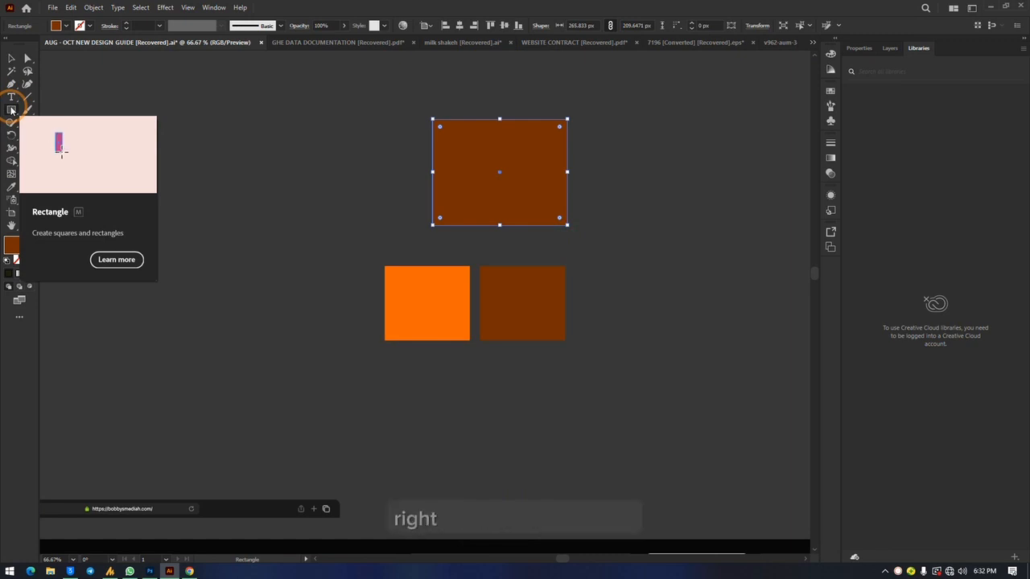
right_click(11, 110)
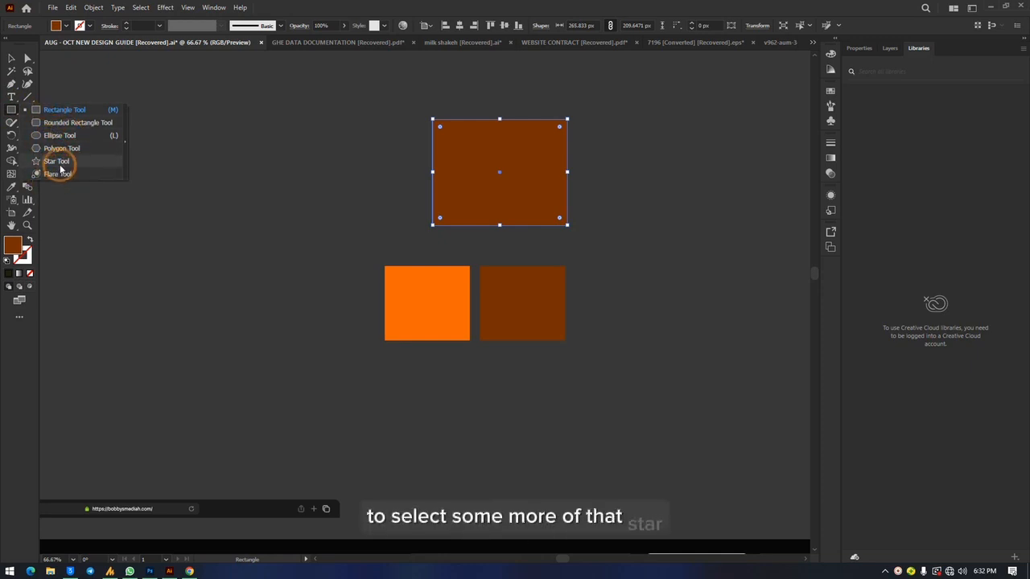
left_click(58, 160)
left_click_drag(265, 130, 320, 195)
Draw an ellipse about 319 × 331 px right of the rectangles and a circle about 150 px across below it.
left_click(11, 119)
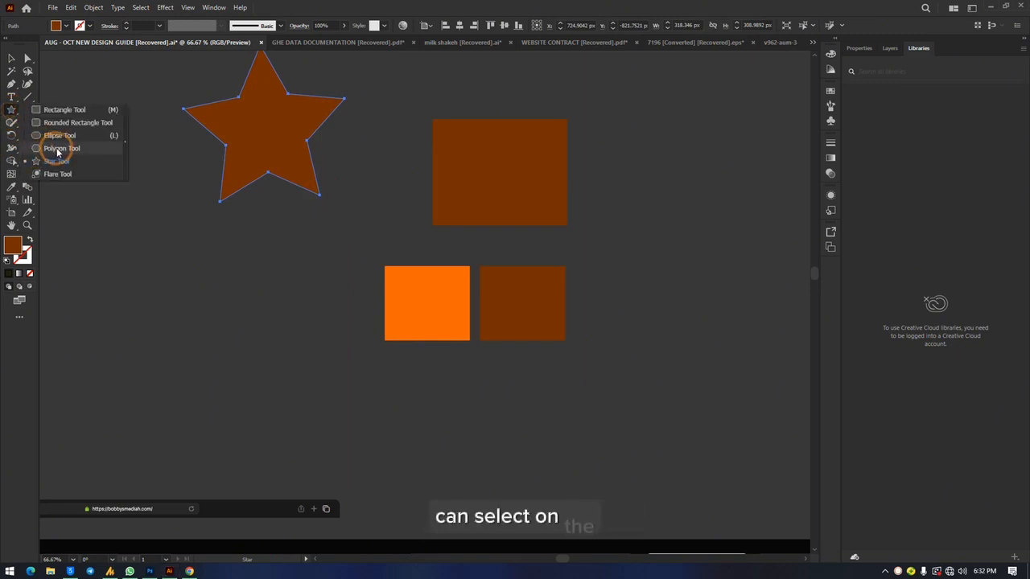
left_click(58, 134)
left_click_drag(622, 177, 734, 296)
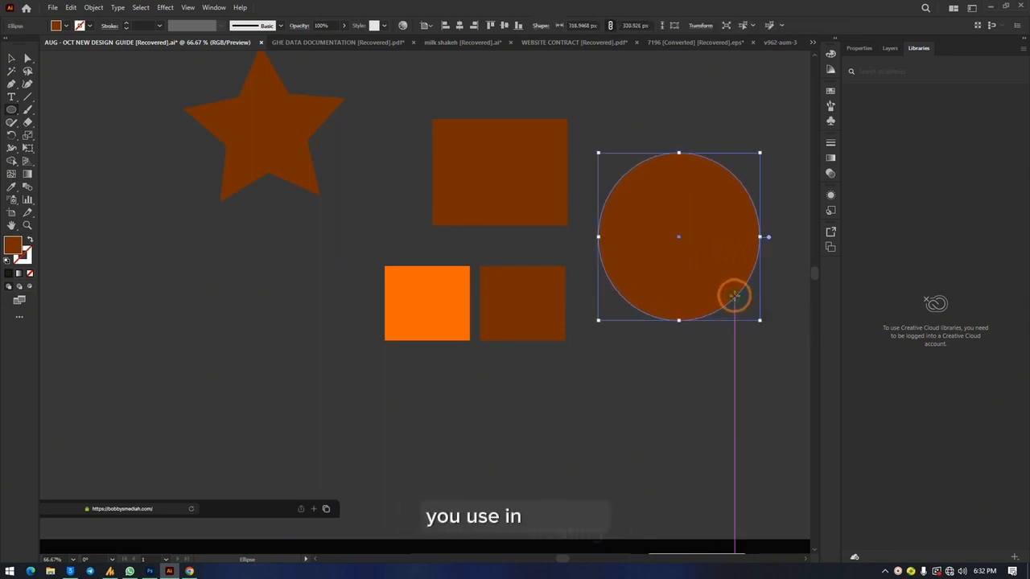
left_click_drag(587, 367, 664, 439)
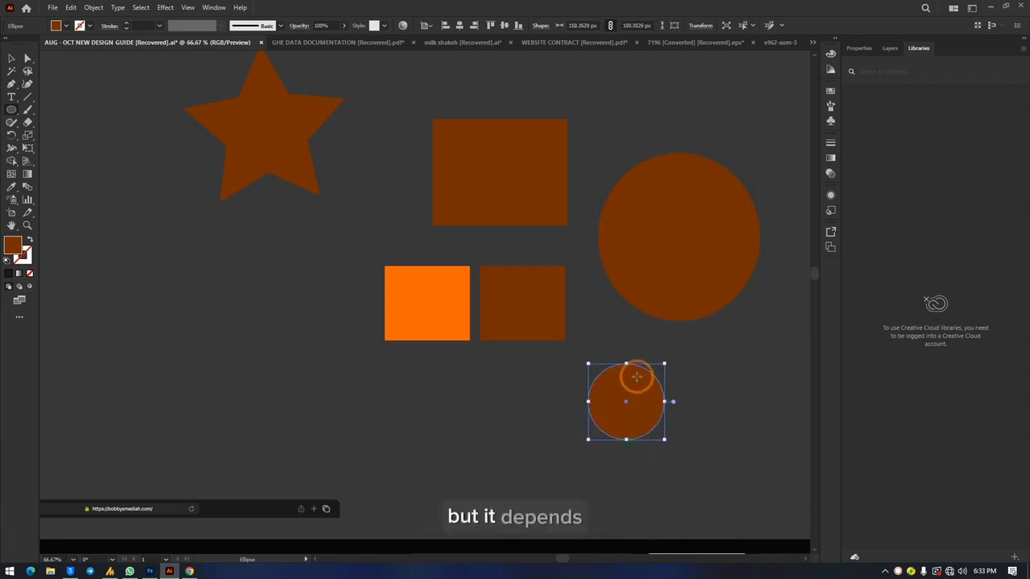
Delete the small circle and the large ellipse.
key("Delete")
left_click(10, 59)
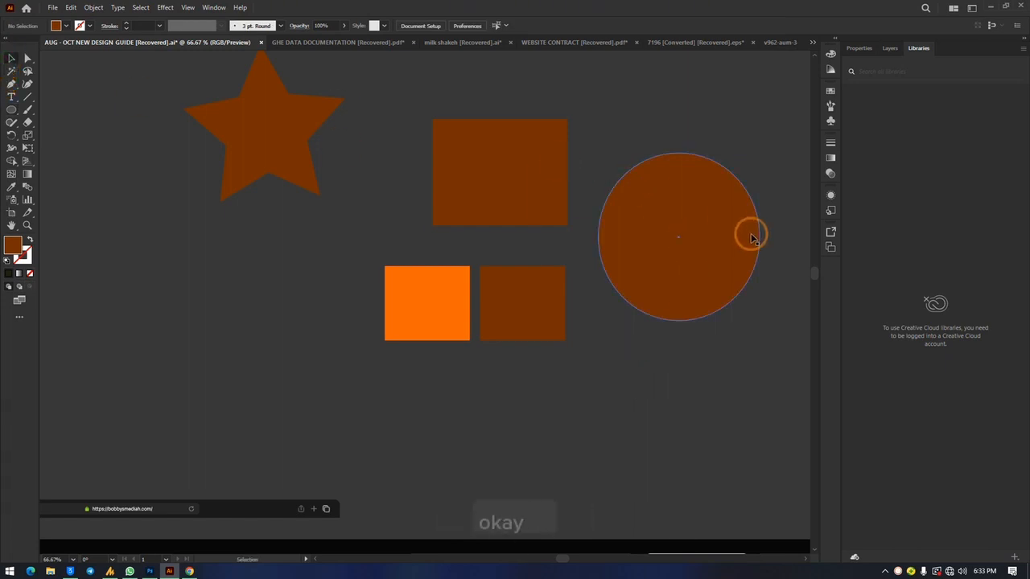
left_click(689, 260)
key("Delete")
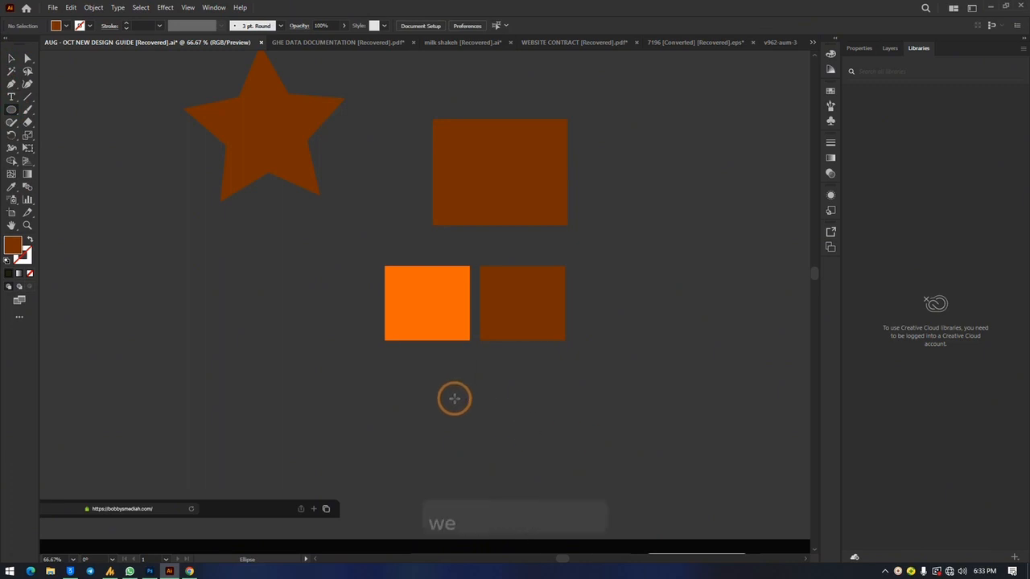
Draw a perfect circle about 260 px across below the rectangles and a square about 148 px wide right of the large rectangle.
left_click_drag(455, 398, 588, 529)
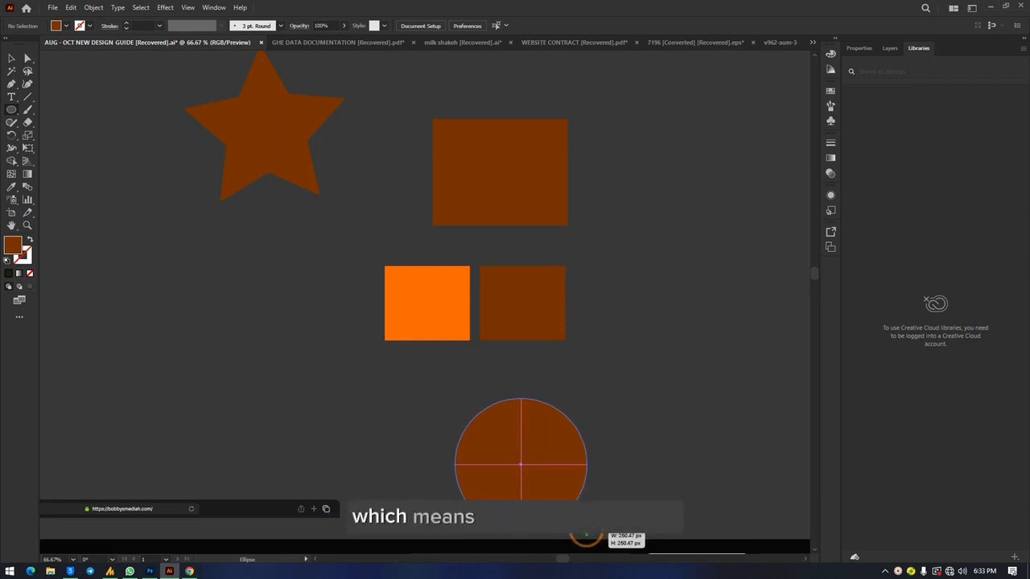
left_click_drag(586, 537, 587, 533)
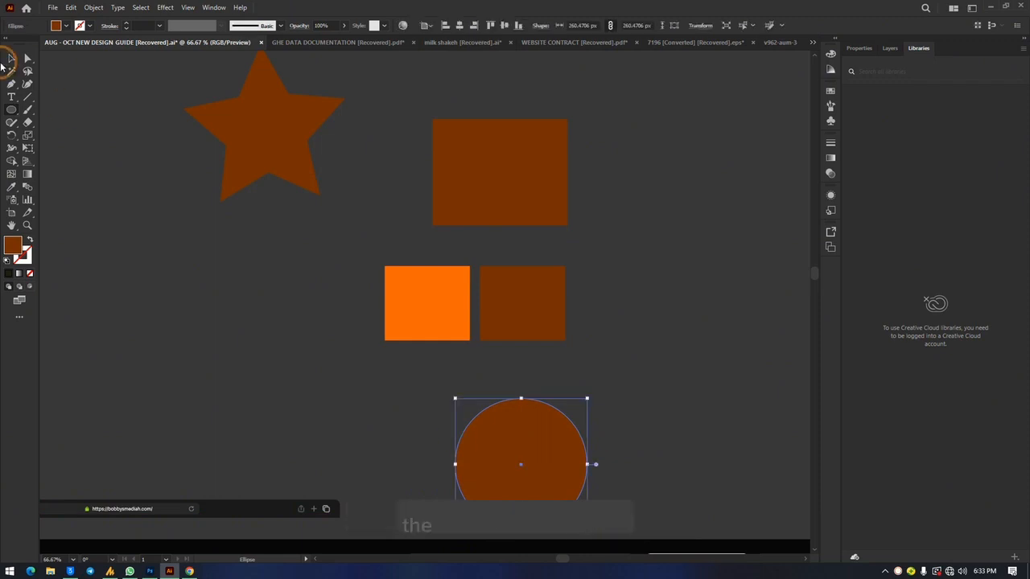
left_click_drag(11, 110, 62, 111)
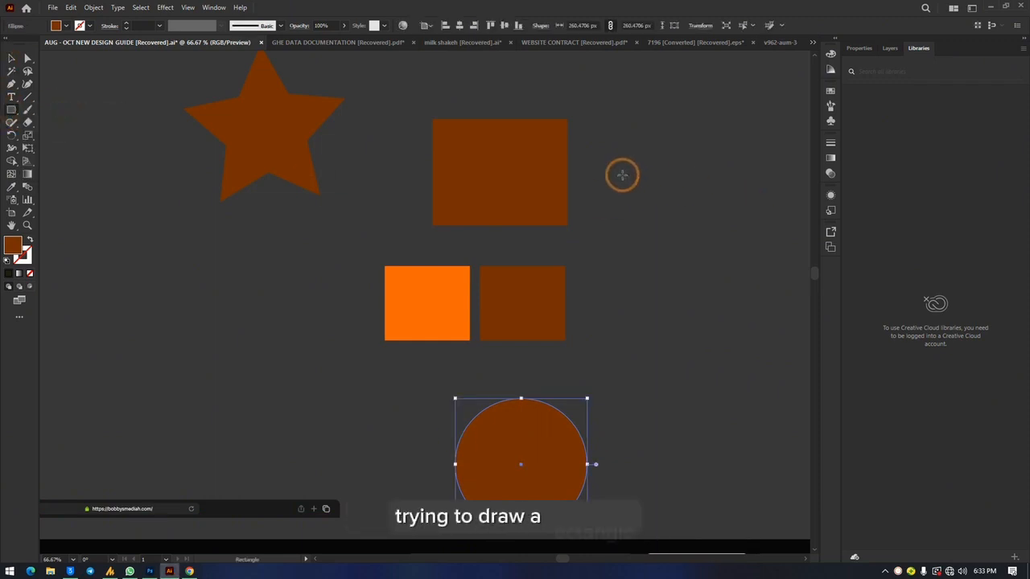
left_click_drag(620, 172, 693, 246)
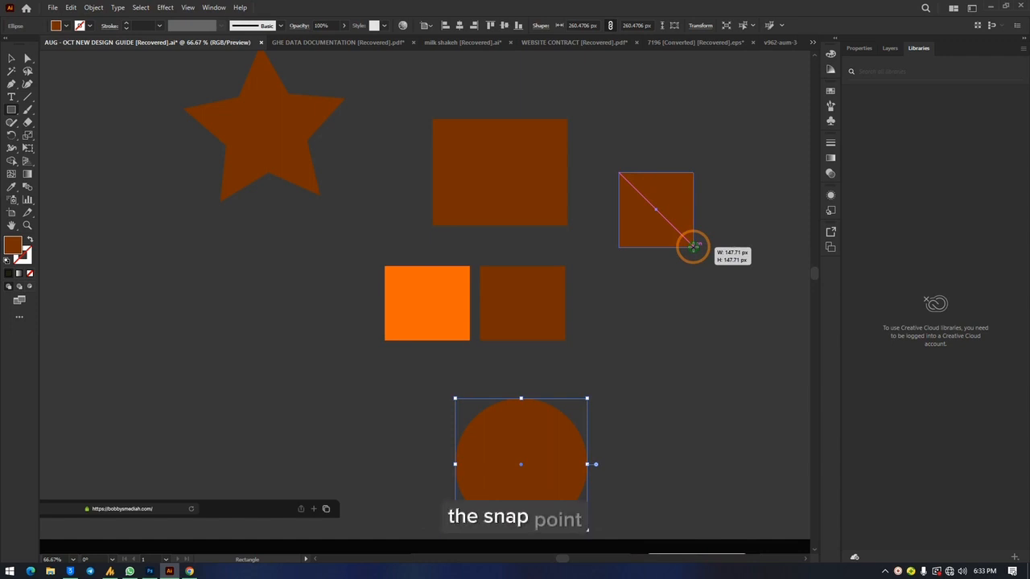
left_click_drag(692, 246, 693, 246)
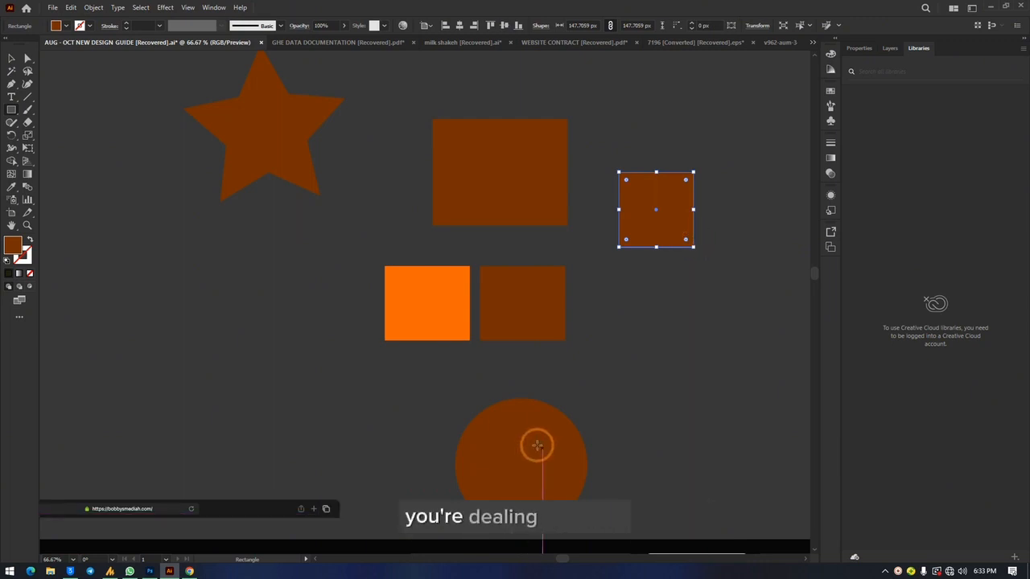
Move the circle to below and left of the star and stretch it into an ellipse about 365 × 469 px.
left_click(11, 59)
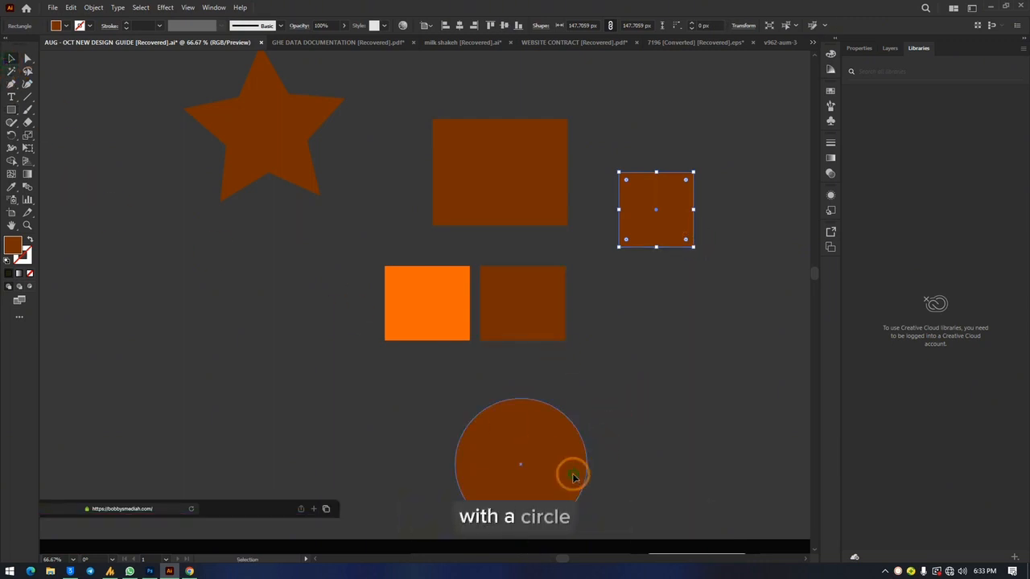
left_click_drag(567, 473, 206, 256)
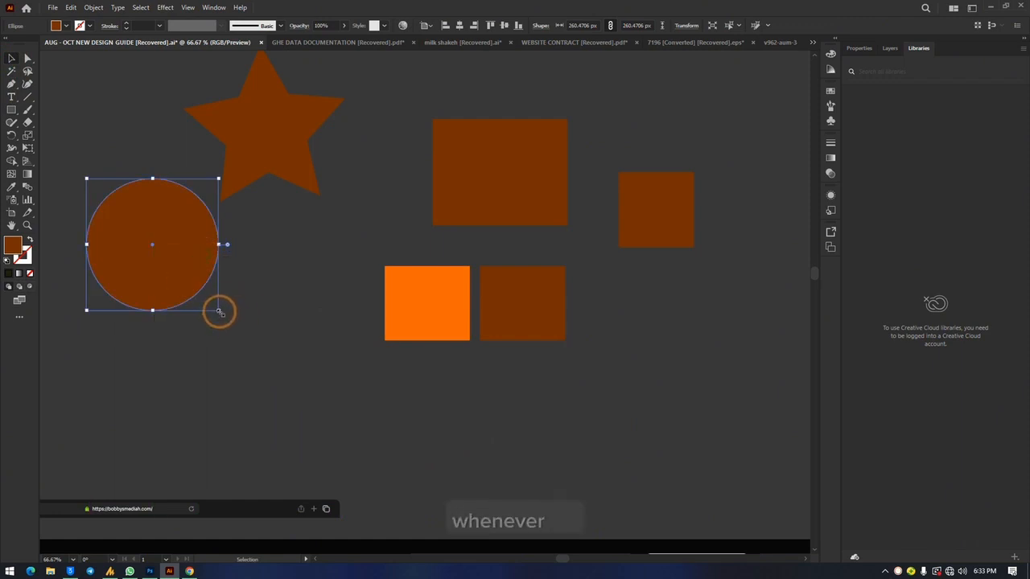
left_click_drag(218, 311, 338, 433)
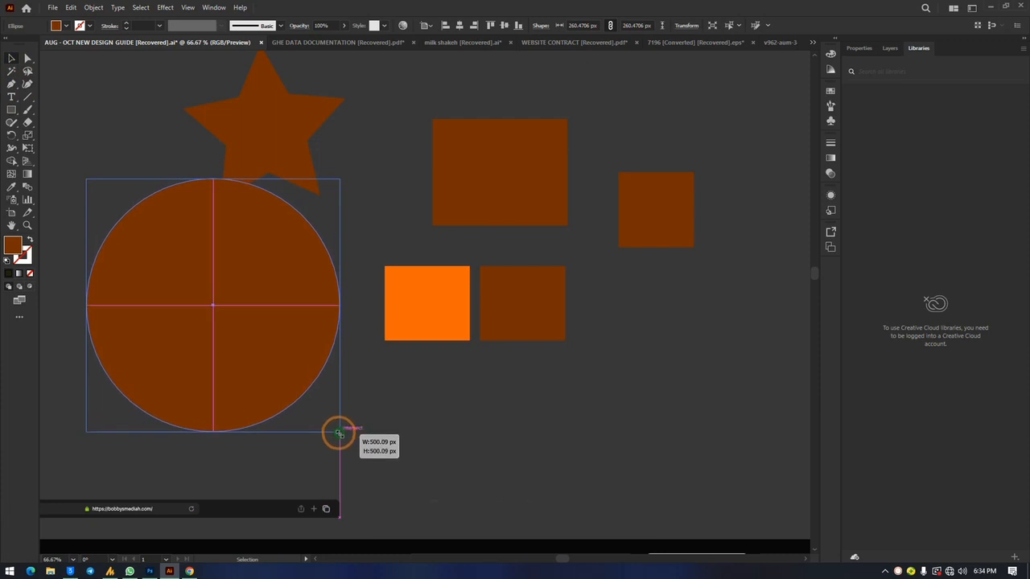
left_click_drag(338, 433, 273, 417)
key("shift")
key("shift")
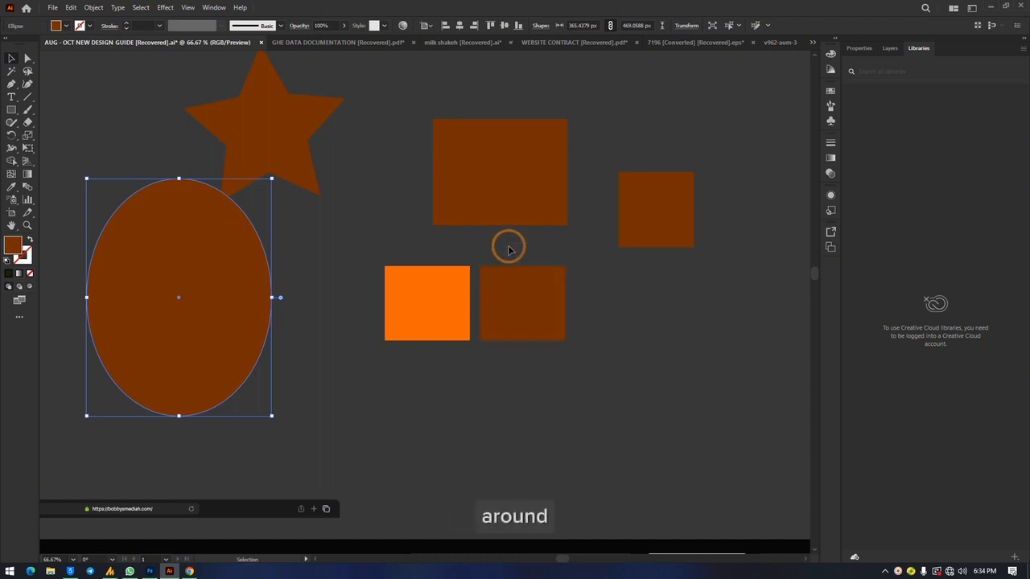
Delete the large ellipse and draw a perfect circle about 217 px across below the star.
key("Delete")
key("l")
left_click_drag(162, 273, 274, 338)
key("v")
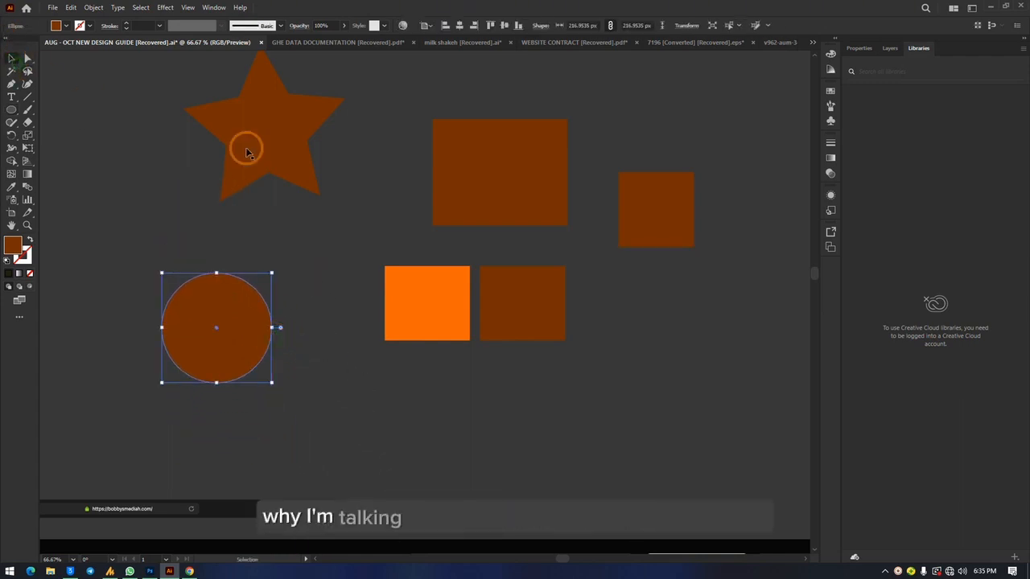
Round only the upper-right corner of the large rectangle and of the small square, each as far as it goes.
left_click_drag(104, 107, 708, 462)
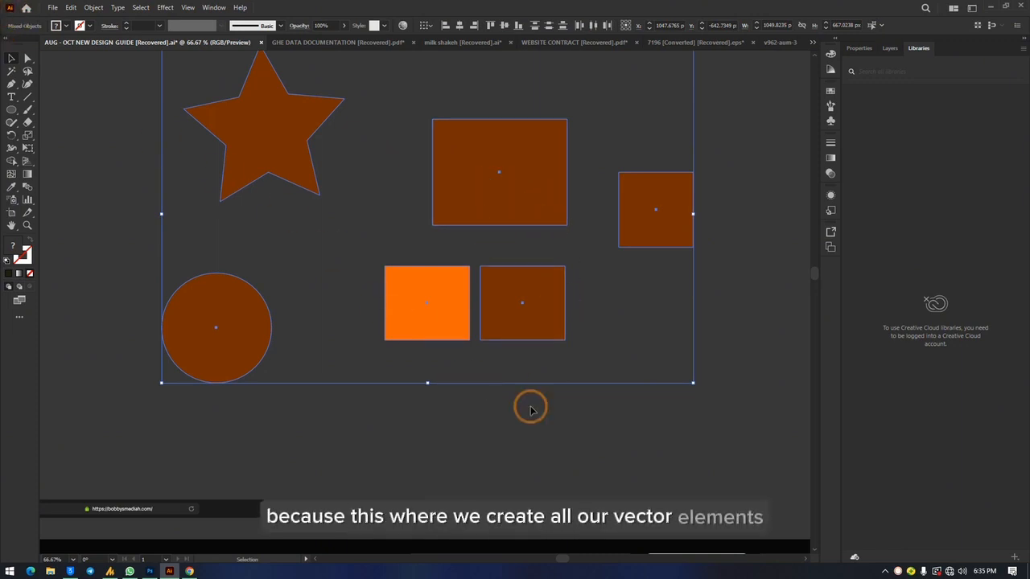
left_click(765, 296)
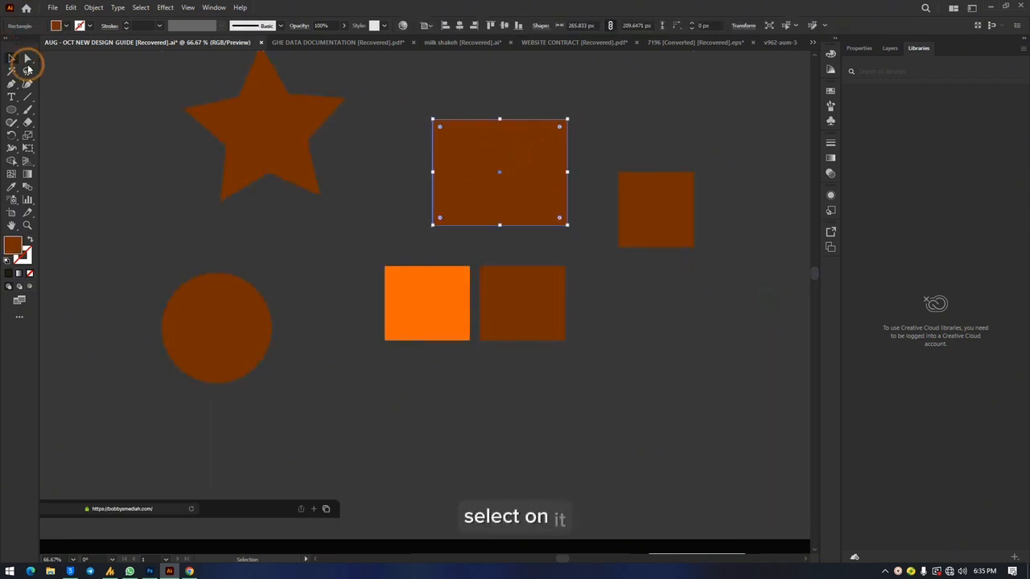
left_click_drag(559, 128, 605, 118)
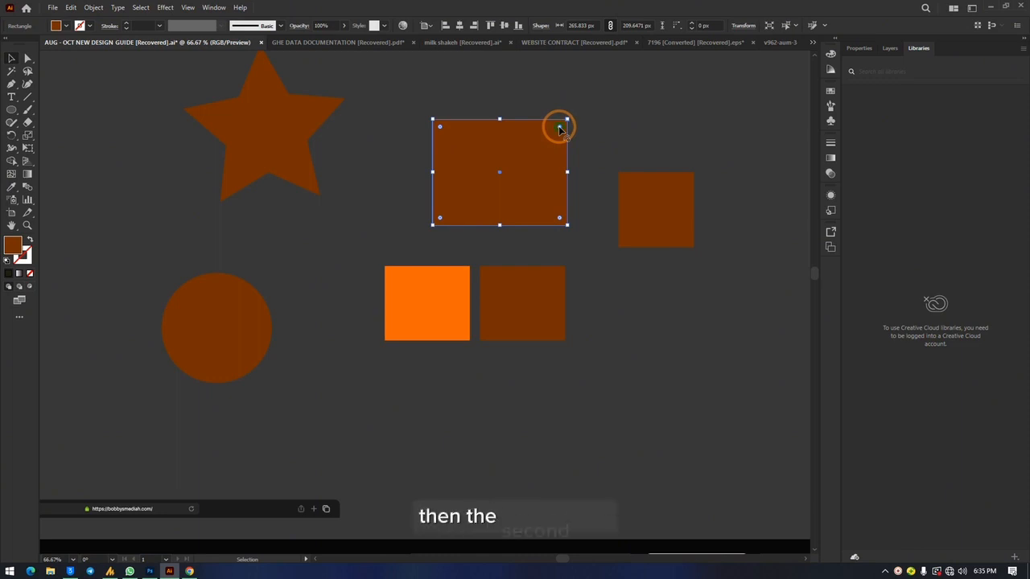
left_click_drag(559, 128, 509, 225)
left_click(680, 184)
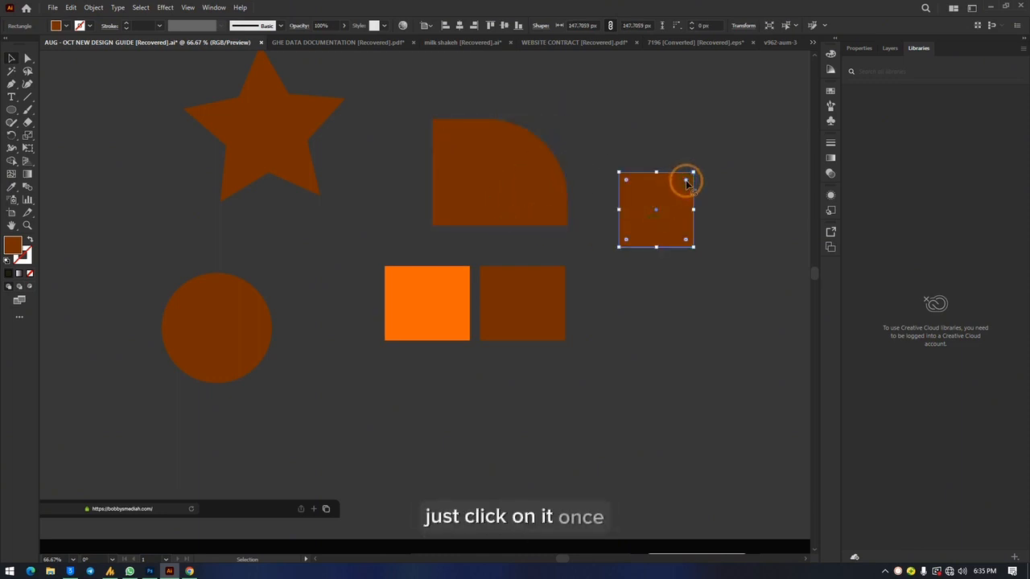
left_click_drag(687, 178, 660, 226)
left_click(726, 110)
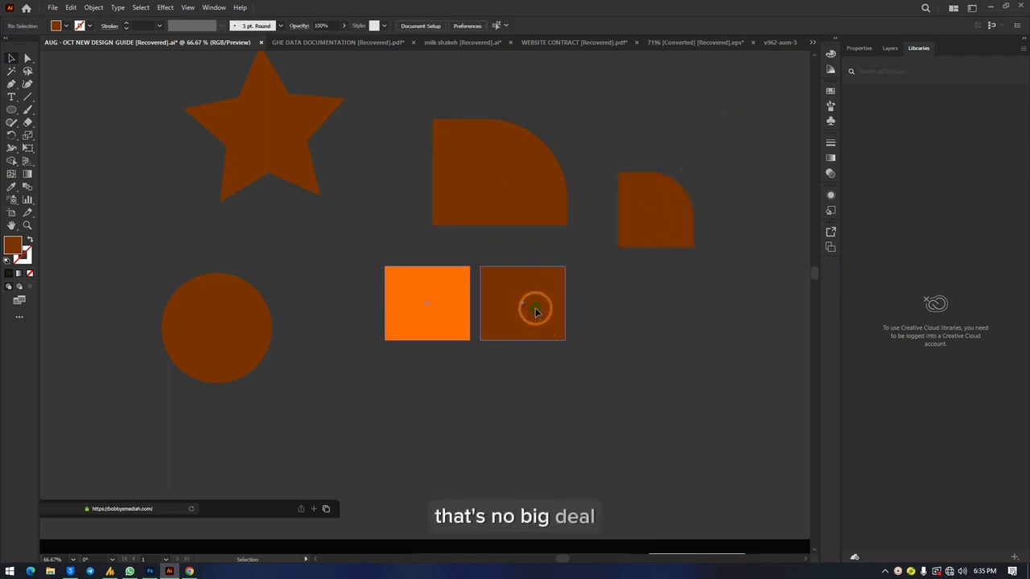
Reposition the orange and brown pair and the small rounded square lower, then overlap the star on the circle and select both.
left_click_drag(536, 312, 453, 372)
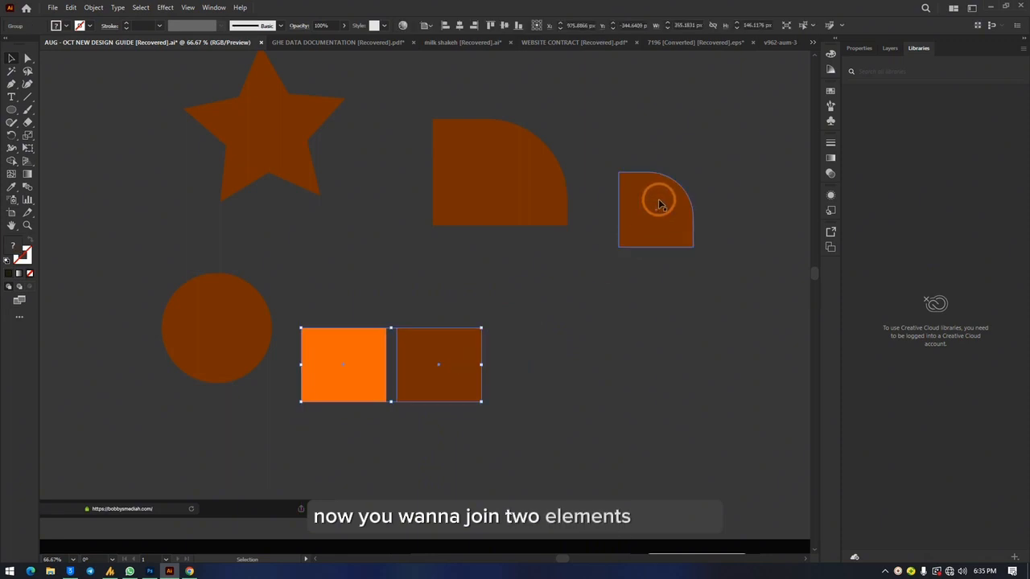
left_click_drag(657, 204, 658, 334)
left_click_drag(248, 108, 201, 241)
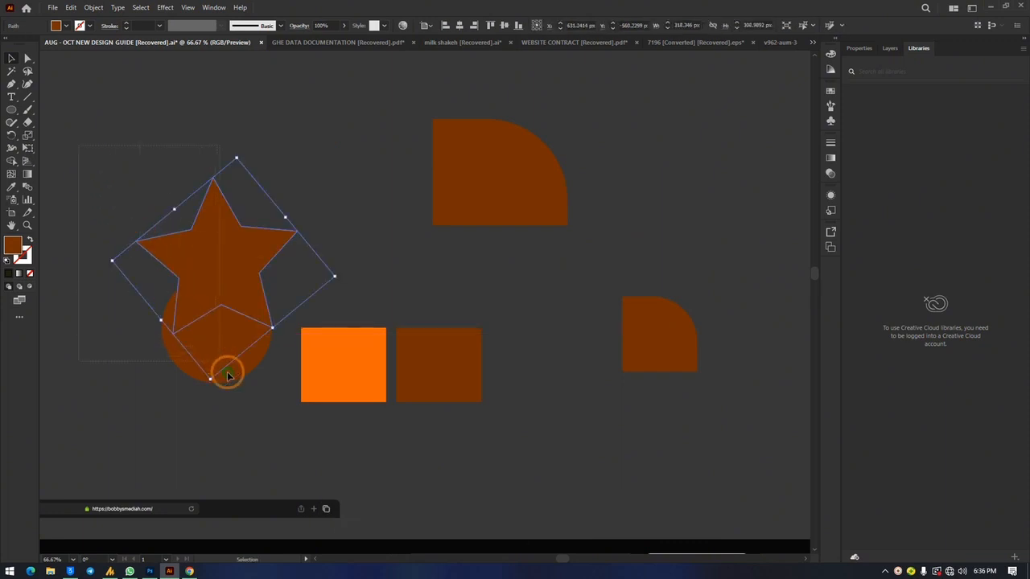
left_click(227, 376, "shift")
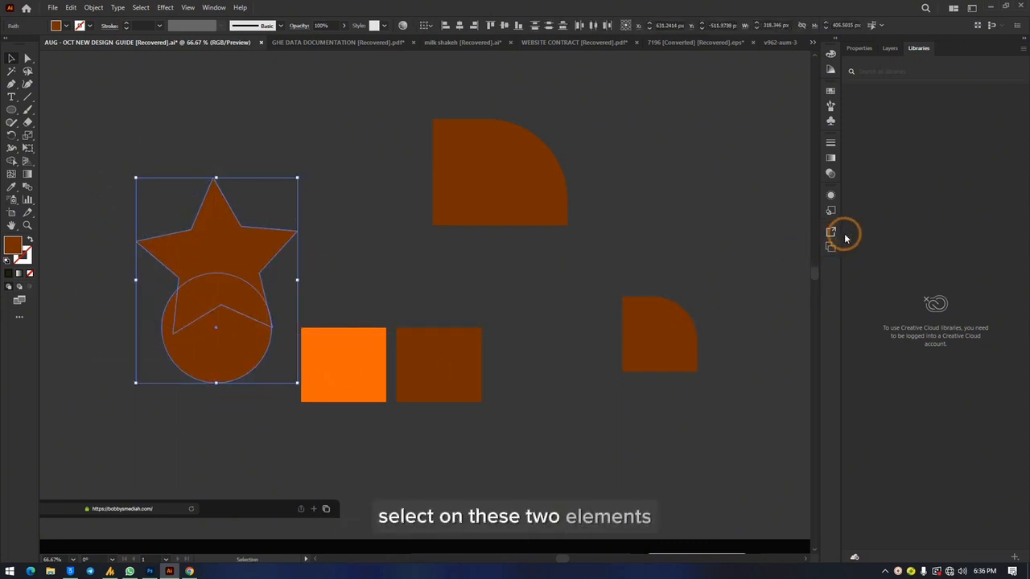
Show the Pathfinder panel and dock it as its own icon in the collapsed panel strip.
left_click(213, 7)
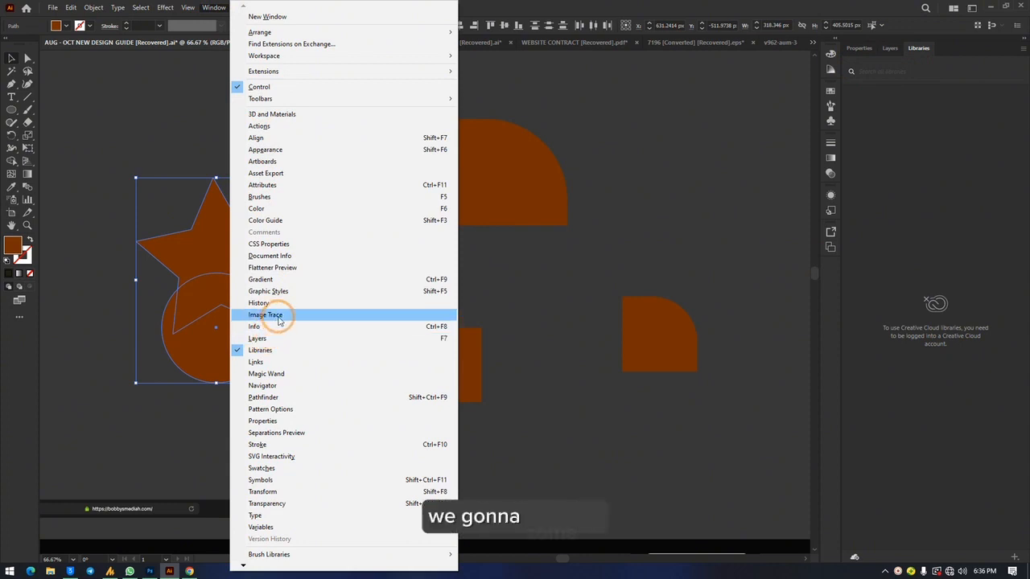
left_click(272, 399)
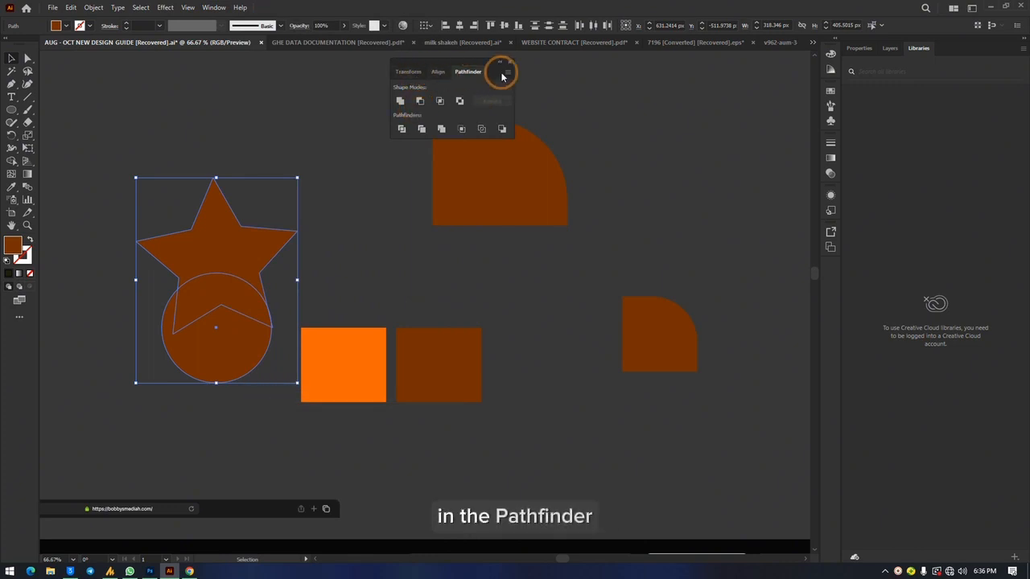
left_click_drag(435, 60, 832, 286)
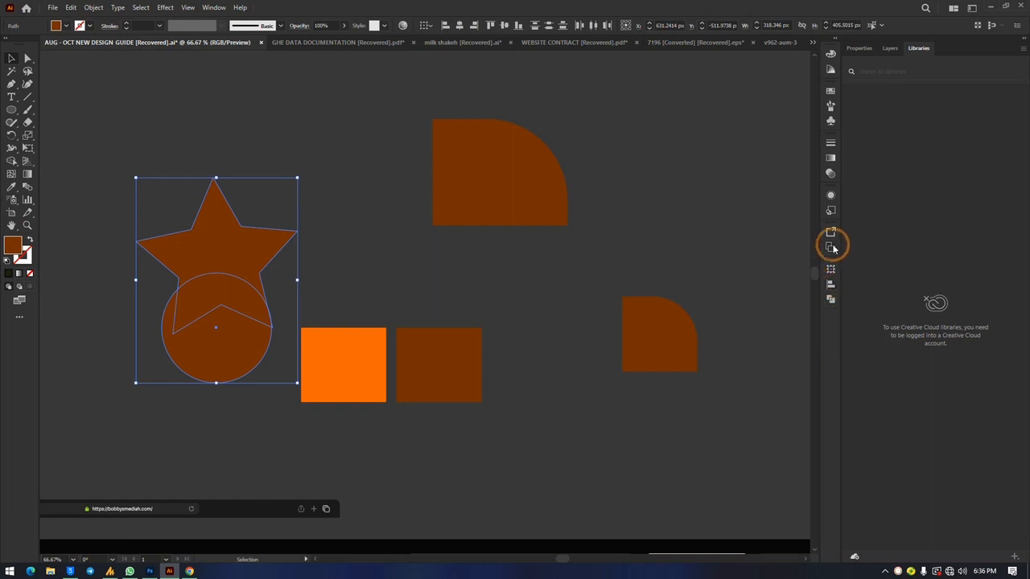
left_click(831, 285)
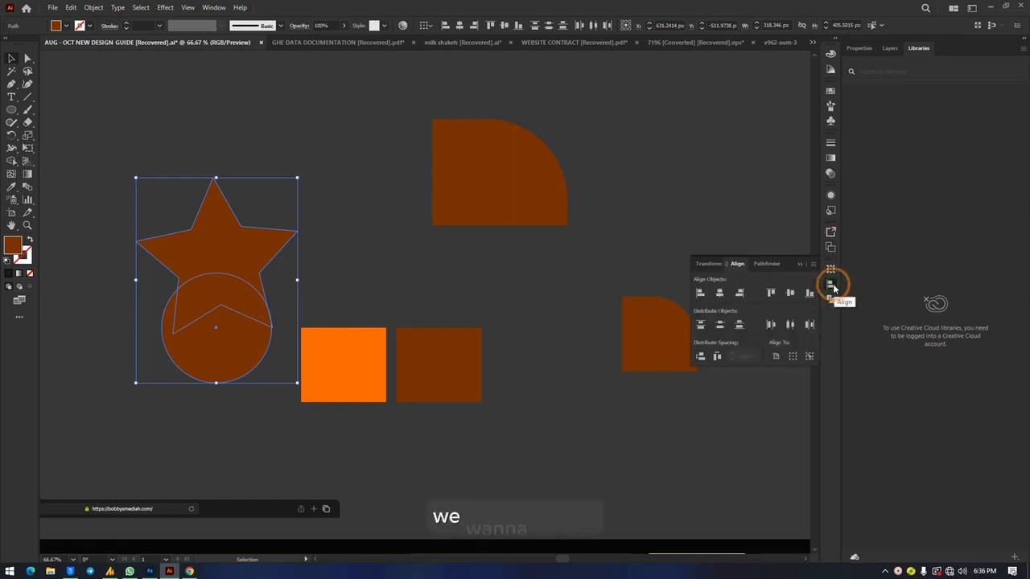
left_click(831, 302)
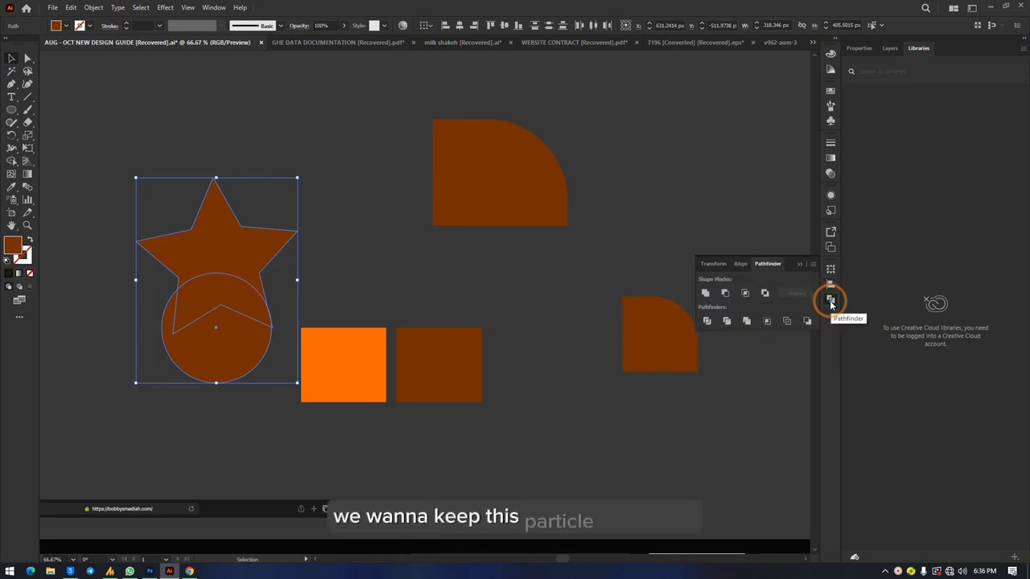
left_click_drag(831, 301, 855, 305)
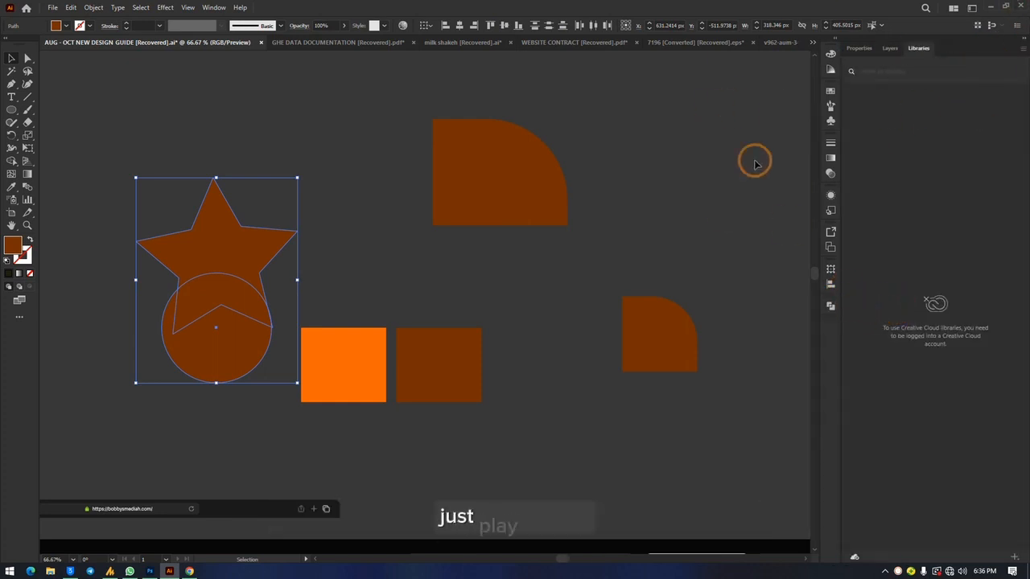
Close the Libraries panel and dock Pathfinder in the expanded group after Layers and Properties.
right_click(917, 49)
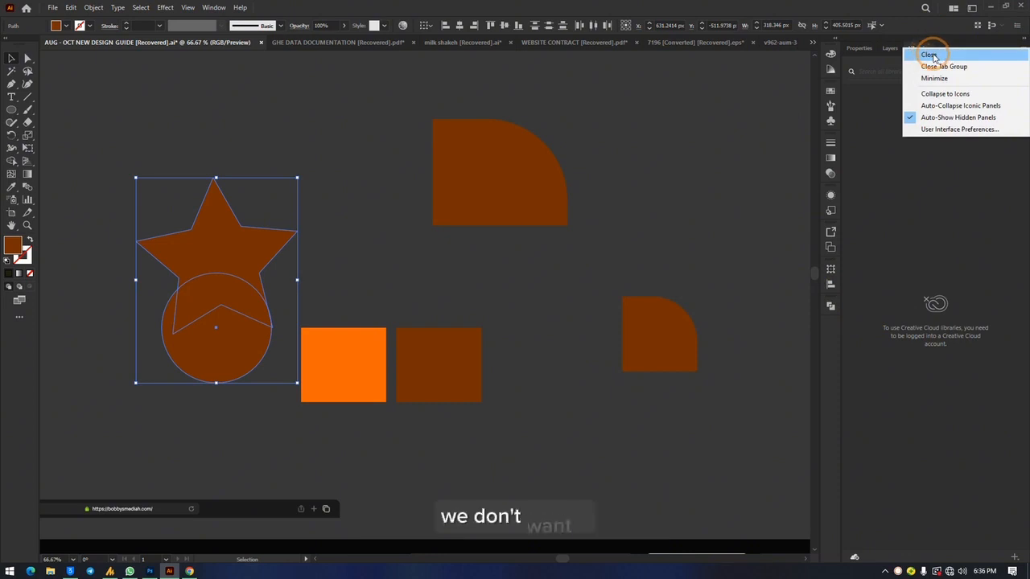
left_click(929, 55)
left_click(858, 48)
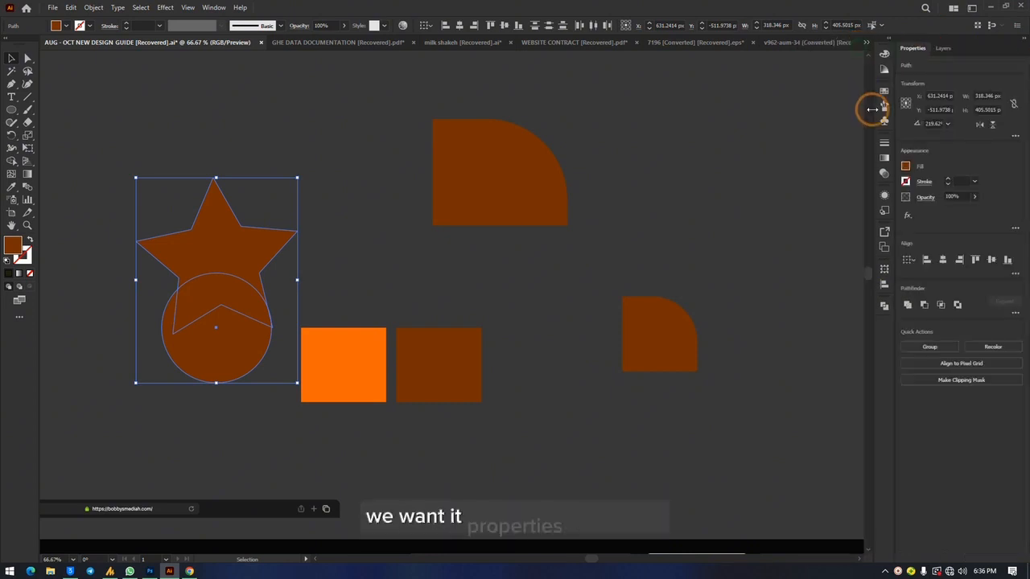
left_click_drag(915, 46, 953, 53)
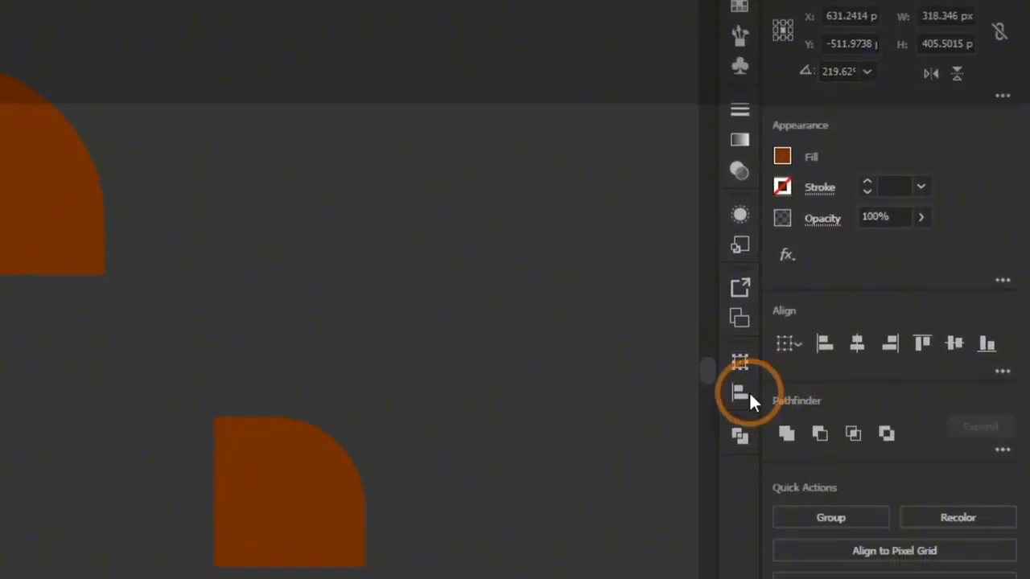
left_click_drag(739, 435, 920, 0)
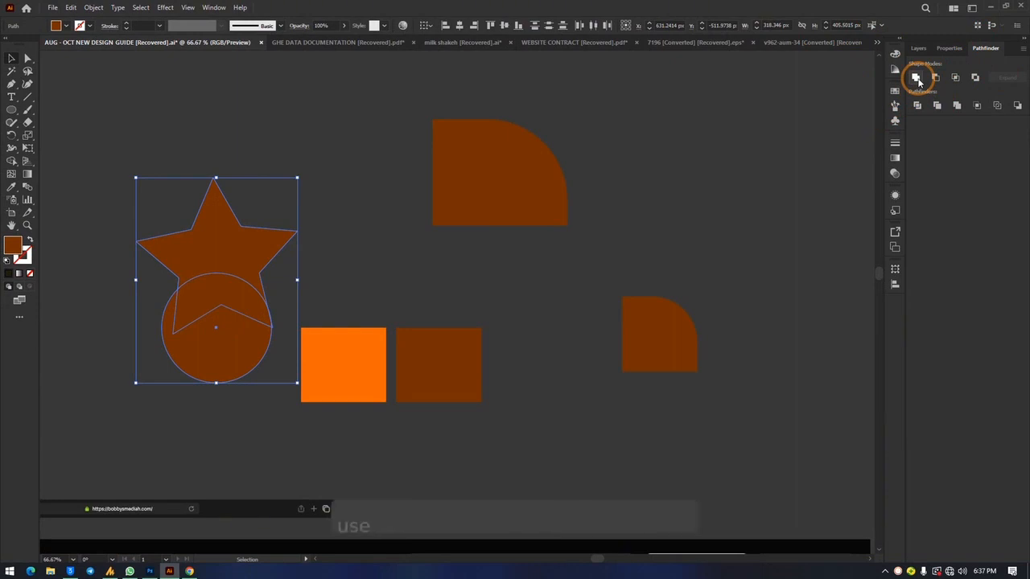
Unite the selected star and circle into one shape and move the merged shape around.
left_click(916, 77)
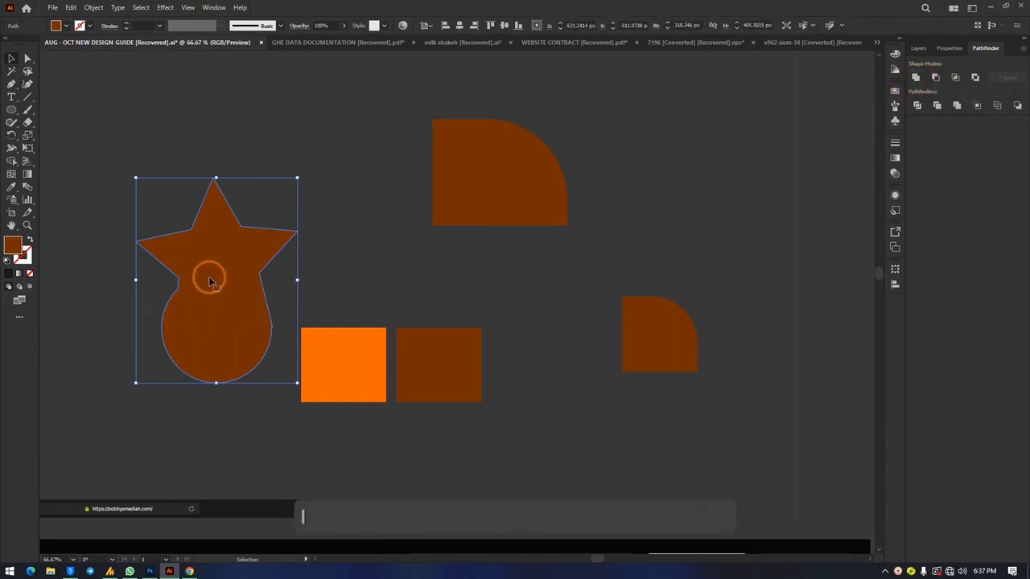
left_click_drag(209, 280, 189, 254)
left_click(407, 254)
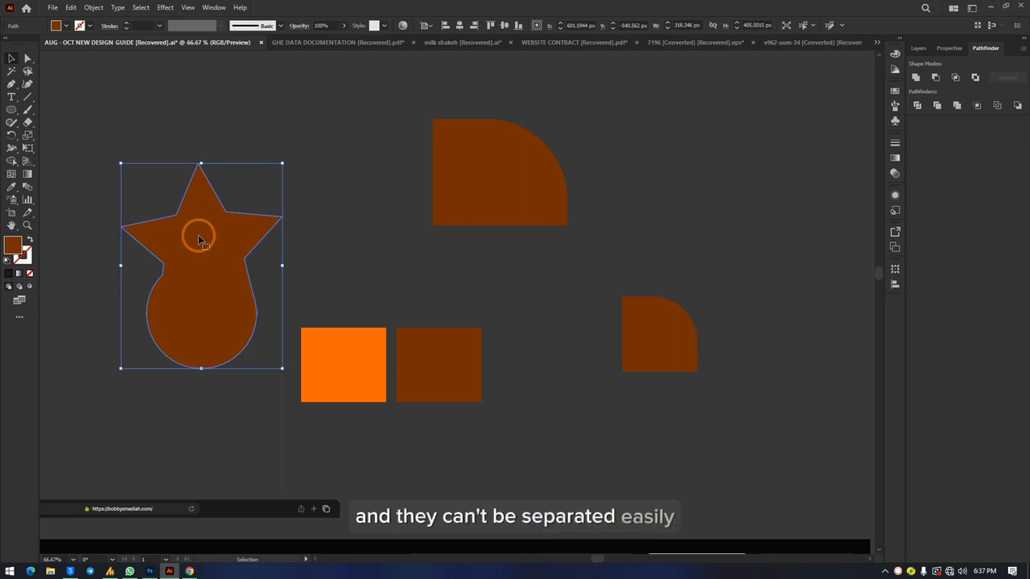
Undo the moves of the merged shape and the uniting of the star and circle.
key("ctrl+z")
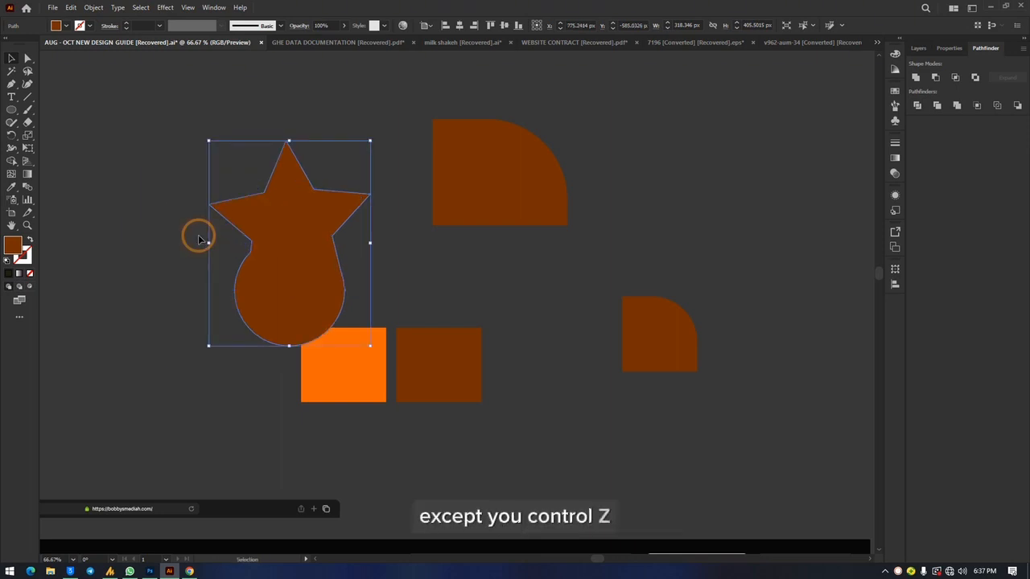
key("ctrl+z")
key("ctrl+z")
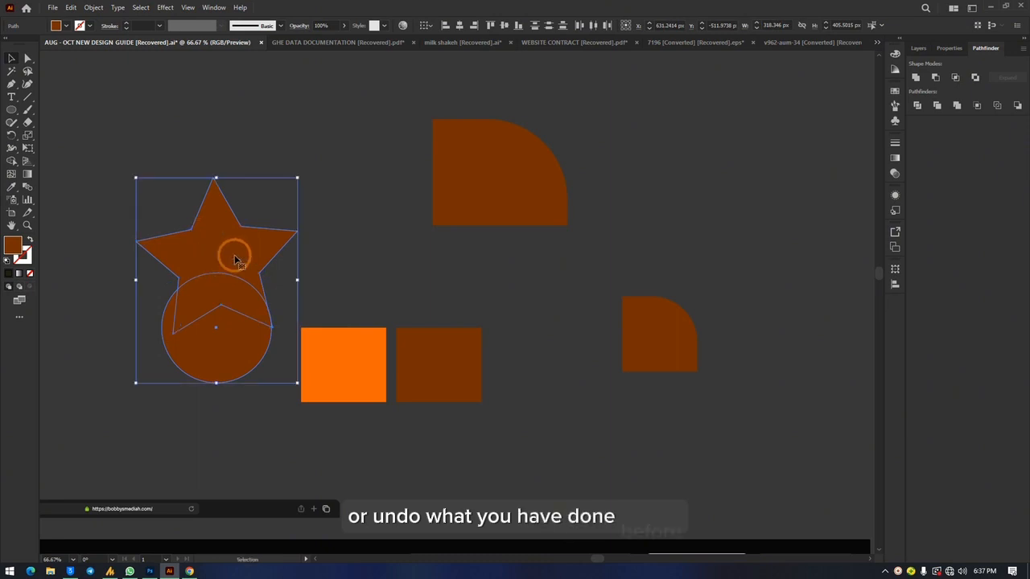
Select the star on its own and reposition it slightly so that it still overlaps the circle.
left_click(312, 208)
left_click_drag(234, 251, 206, 276)
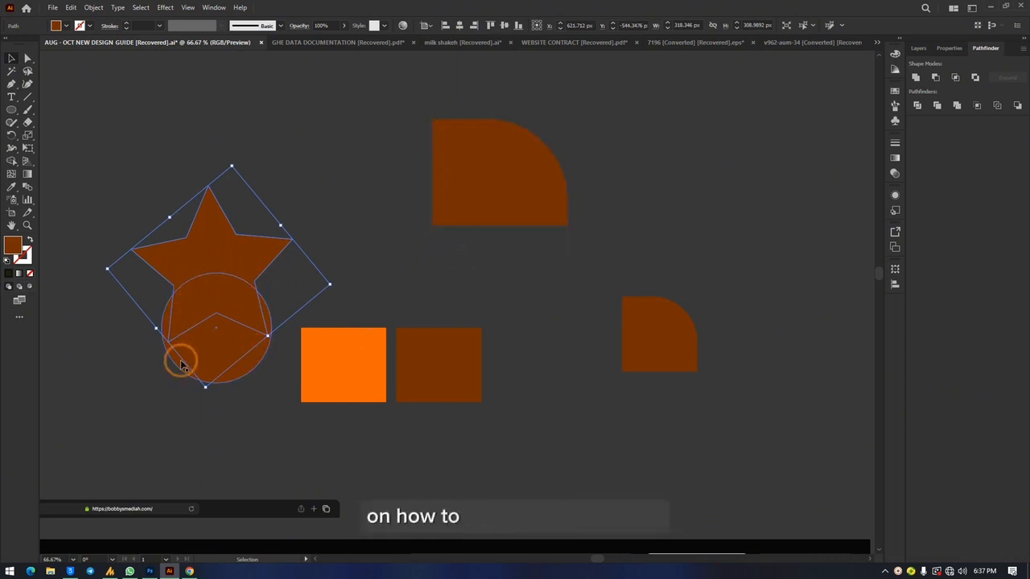
mouse_move(203, 251)
left_mouse_down()
mouse_move(118, 195)
mouse_move(232, 271)
mouse_move(200, 250)
mouse_move(197, 264)
mouse_move(204, 241)
left_mouse_up()
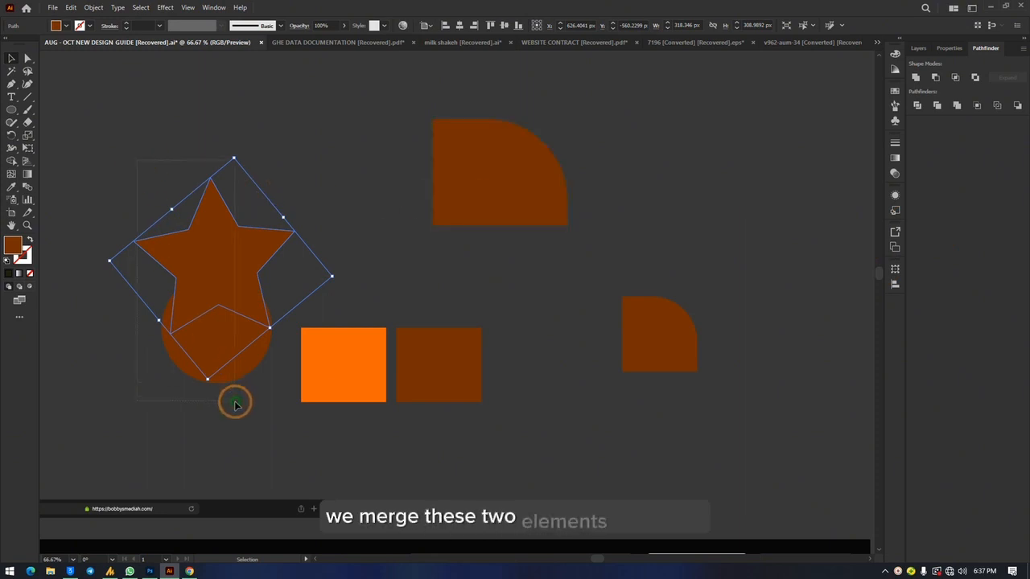
Unite the star with the circle, then move the orange and brown pair beside the large rounded rectangle.
left_click(172, 276, "shift")
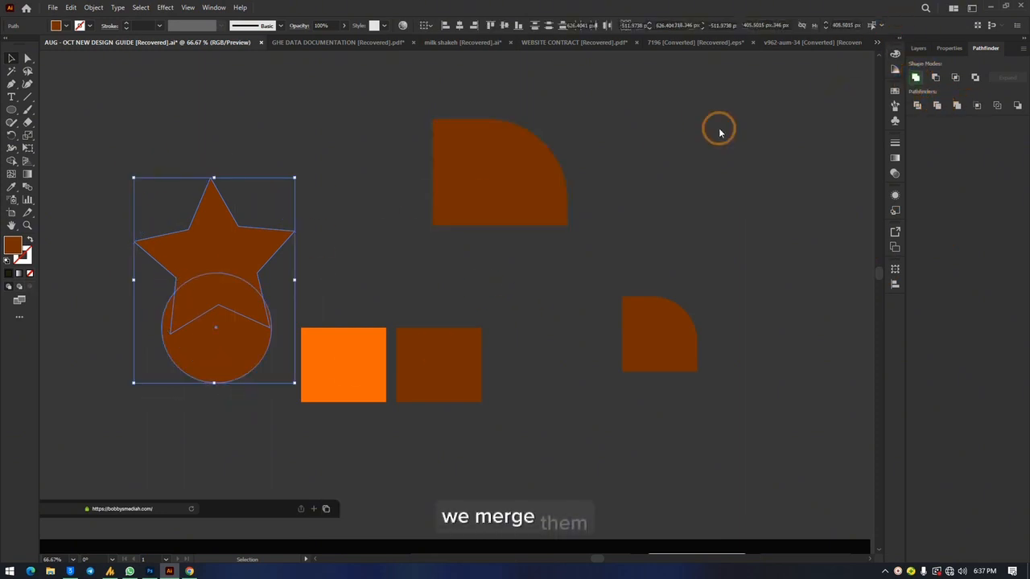
left_click(547, 275)
left_click_drag(428, 387, 745, 181)
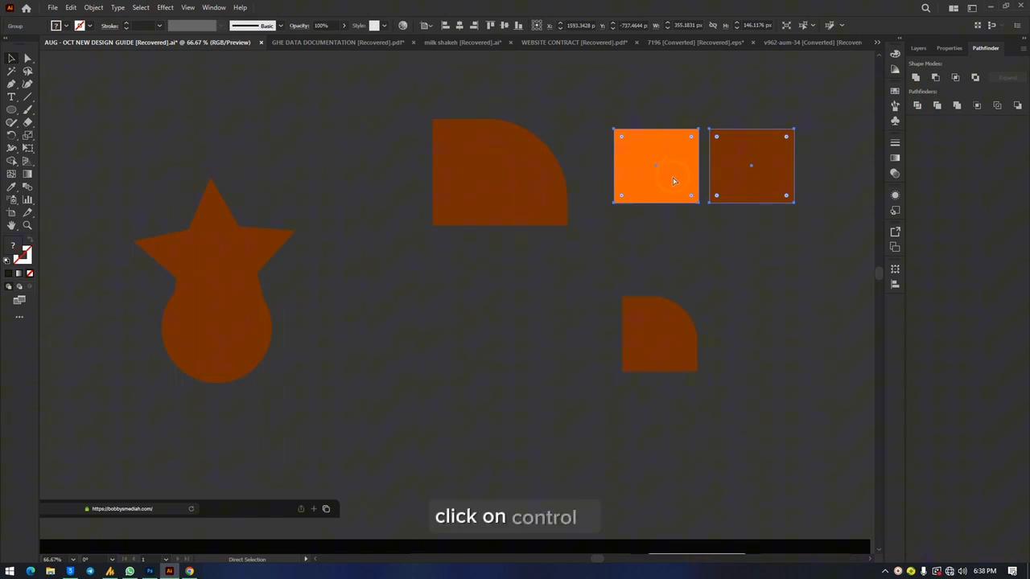
Undo the move of the orange and brown pair and the second merge of the star and circle, then clear the selection.
key("ctrl+z")
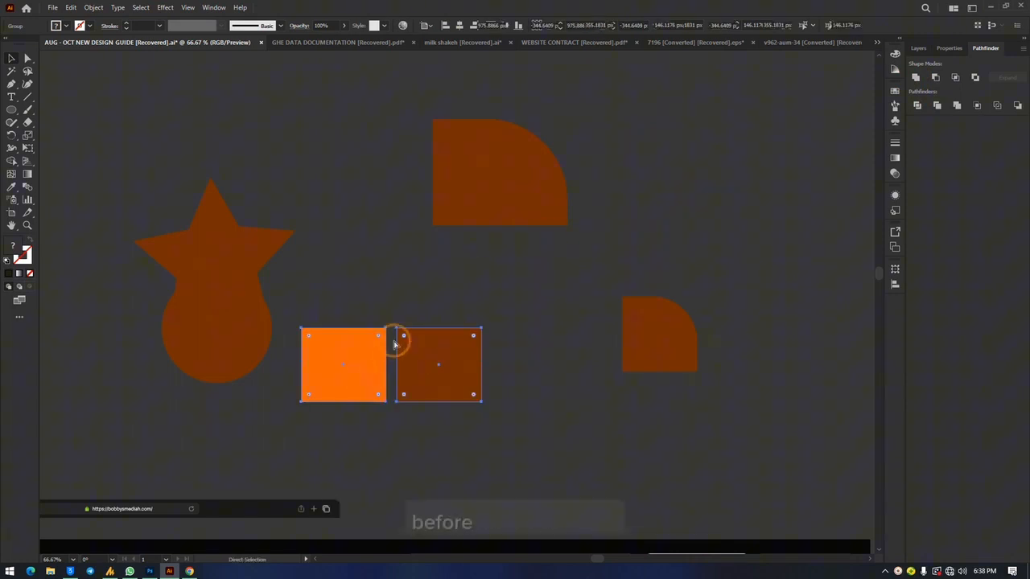
left_click(203, 249)
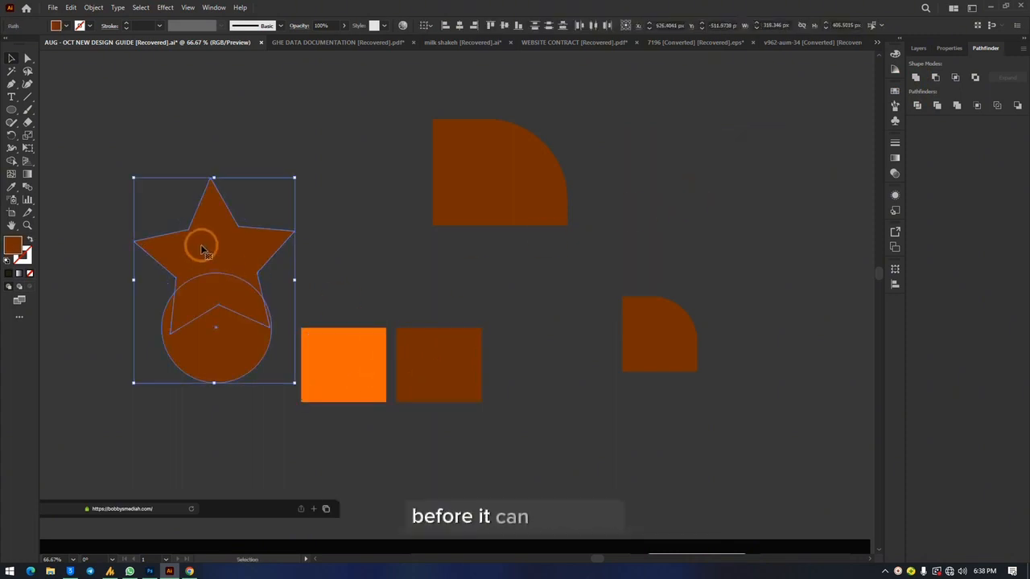
left_click(338, 145)
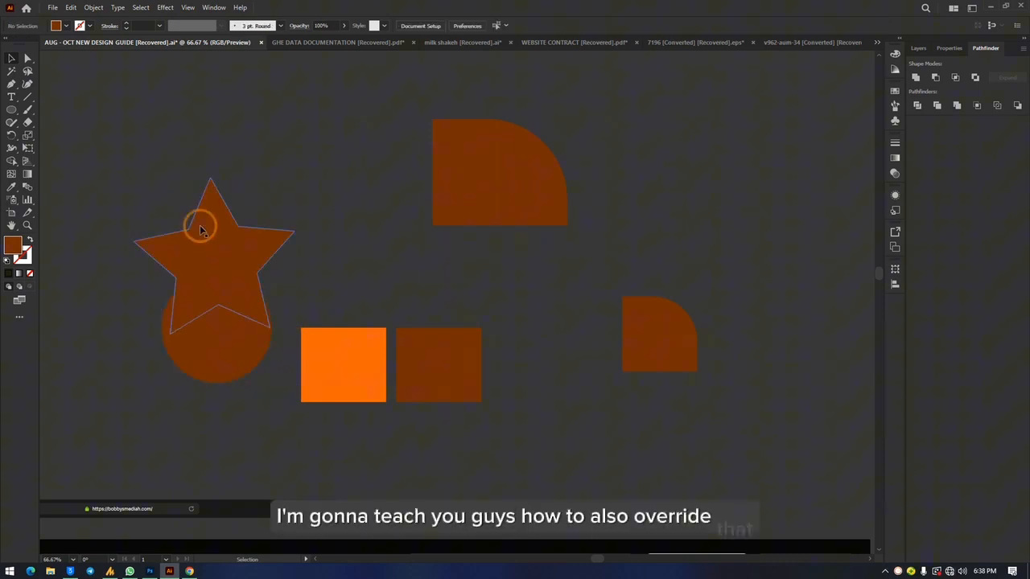
Shift the star slightly down over the circle and select the orange and brown pair.
mouse_move(204, 256)
left_mouse_down()
mouse_move(154, 212)
mouse_move(212, 266)
left_mouse_up()
left_click(348, 379)
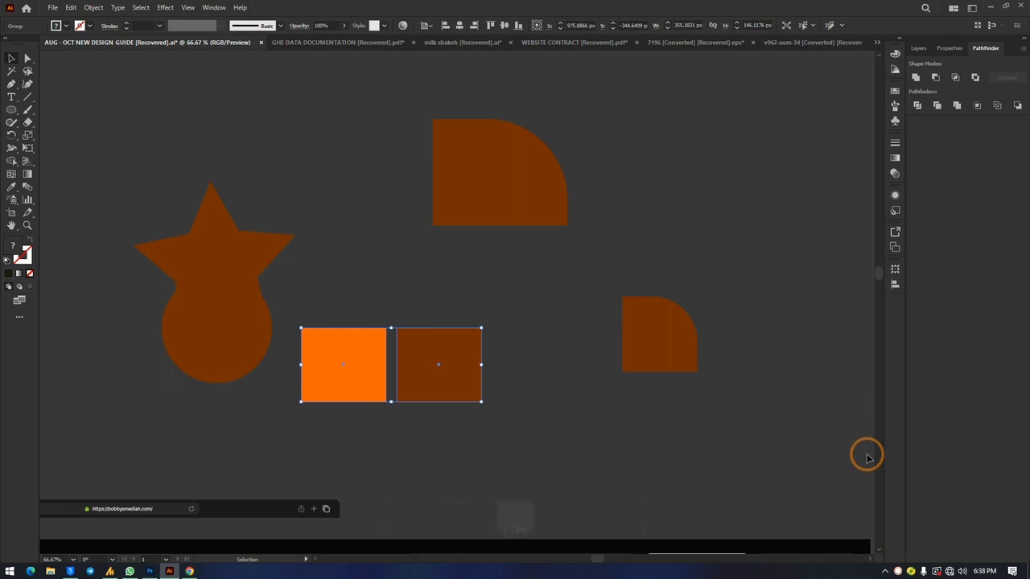
key("ctrl+n")
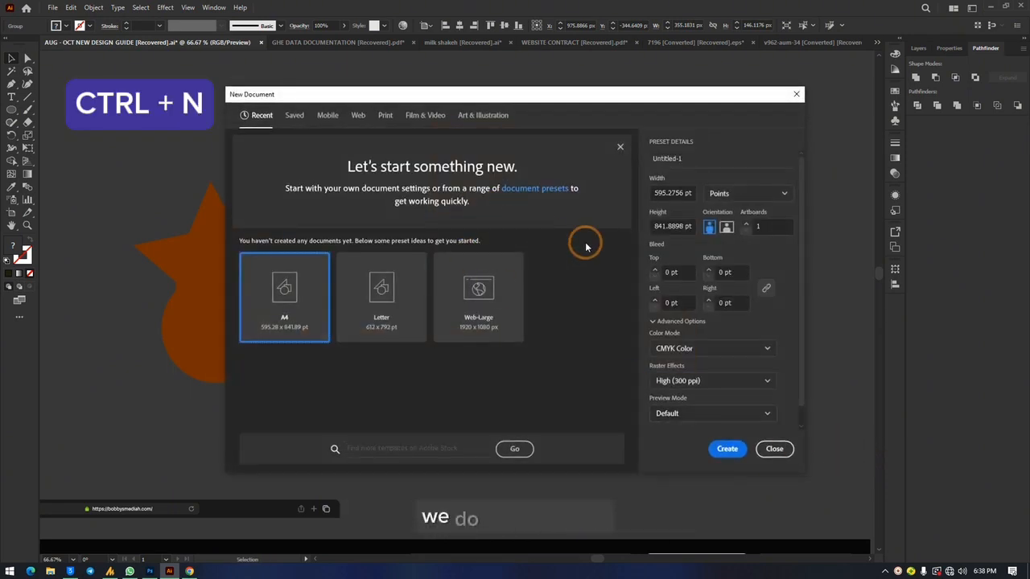
left_click(742, 193)
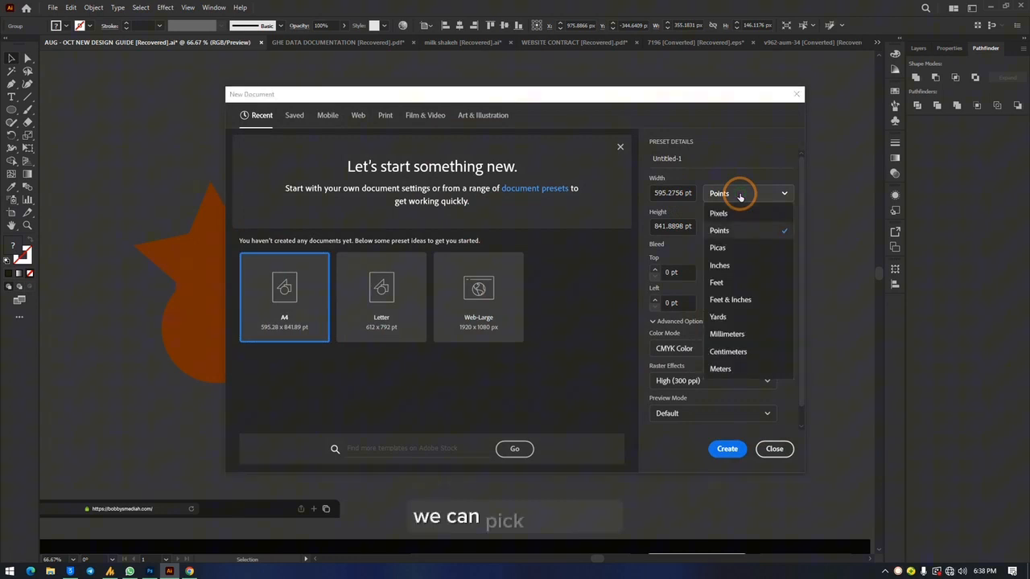
left_click(741, 195)
left_click(740, 197)
left_click(737, 217)
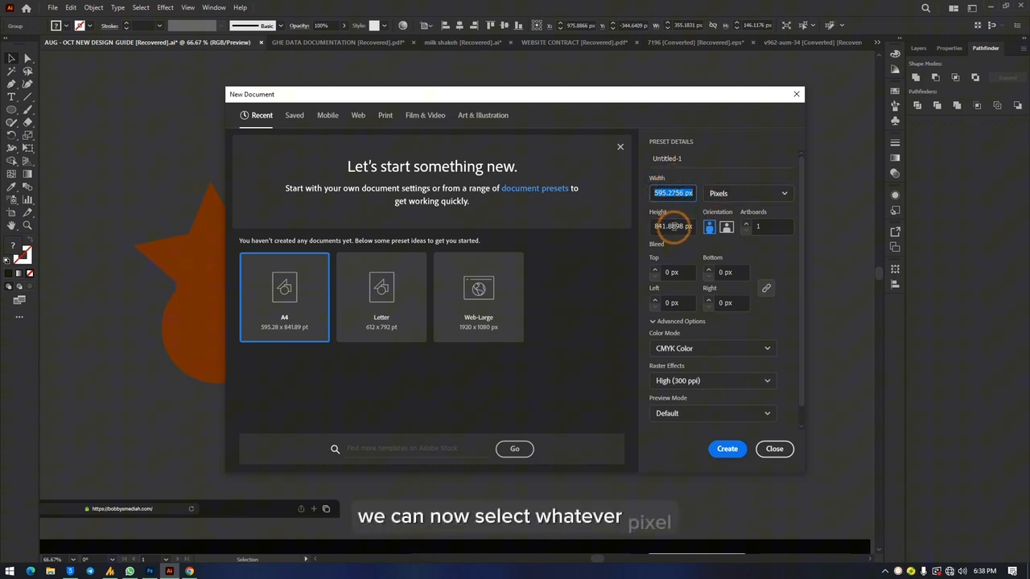
left_click(726, 227)
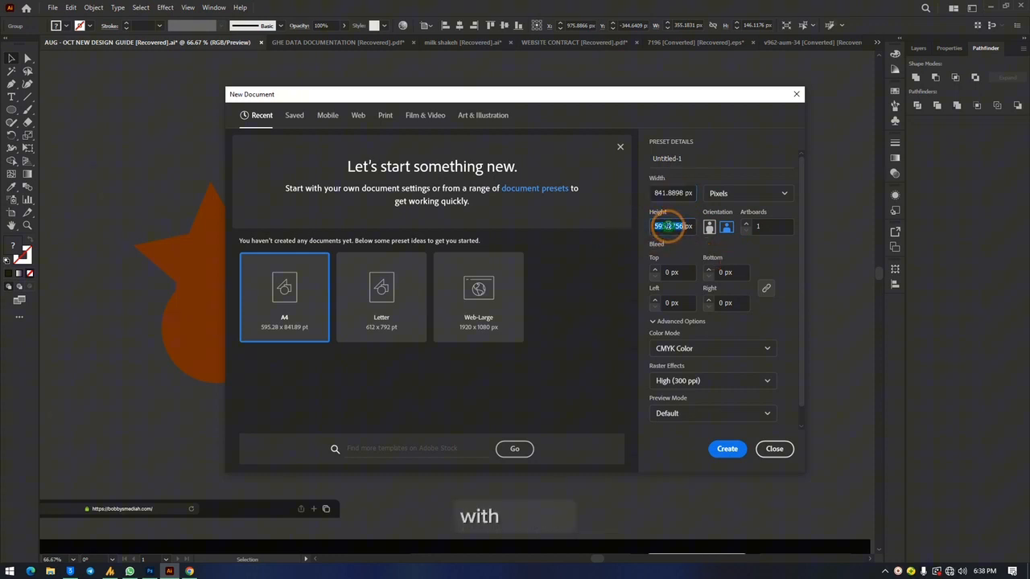
left_click(668, 193)
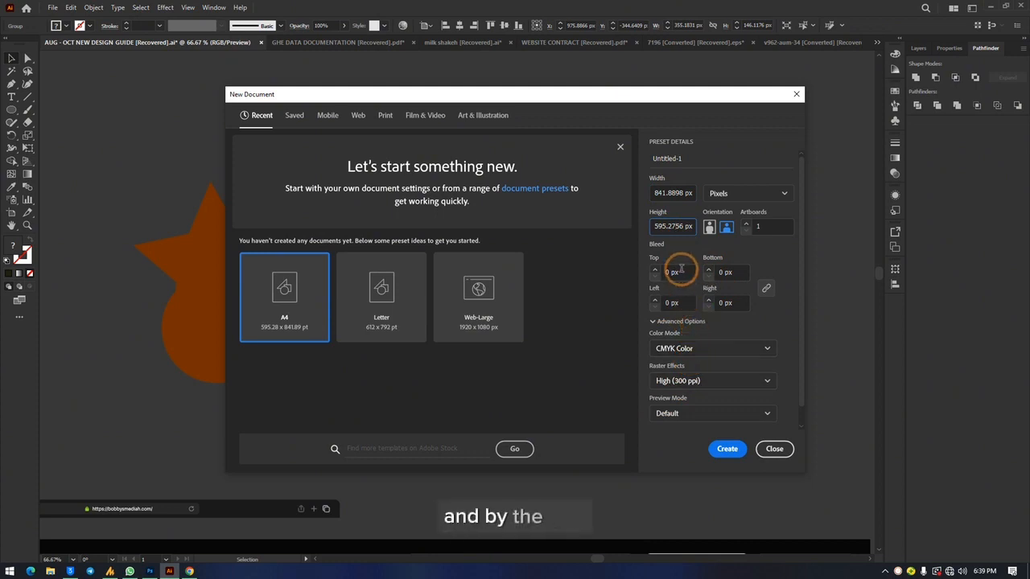
left_click(680, 349)
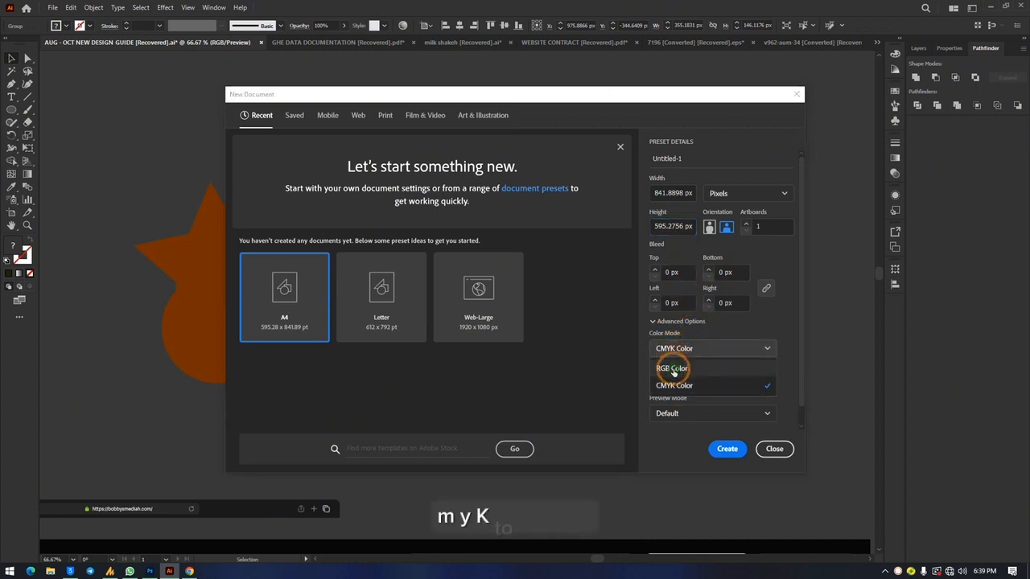
left_click(672, 369)
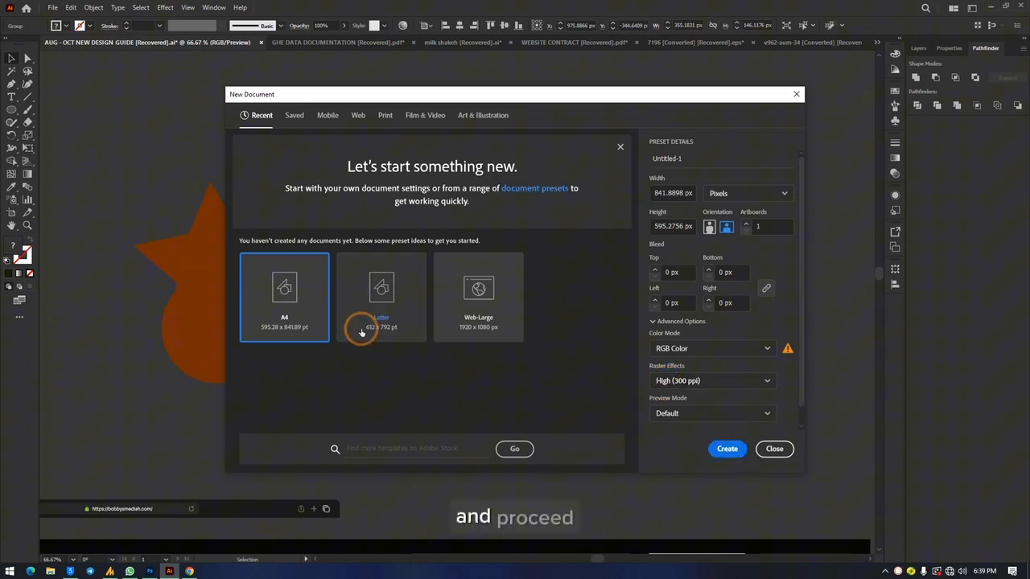
left_click(370, 281)
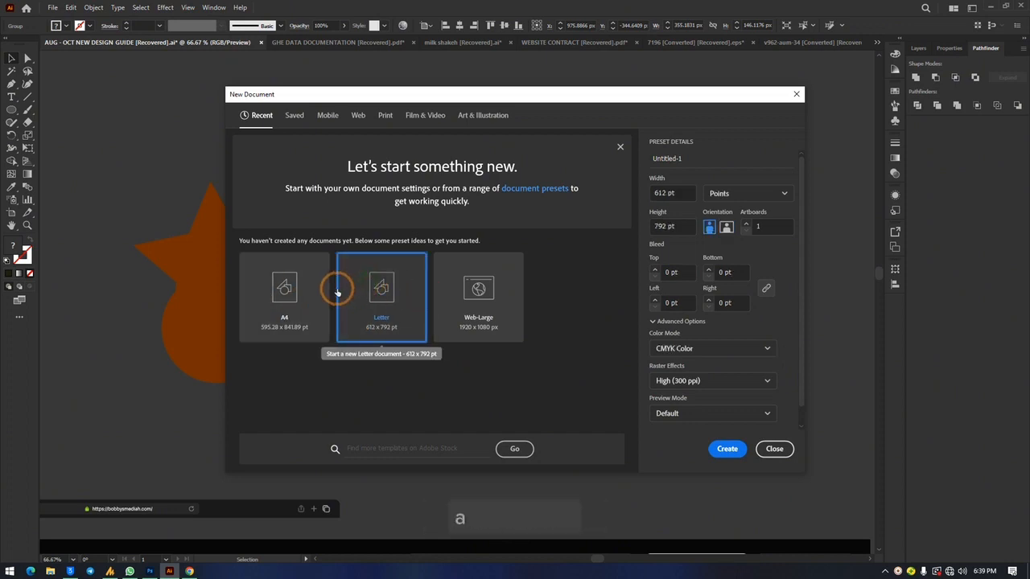
left_click(797, 96)
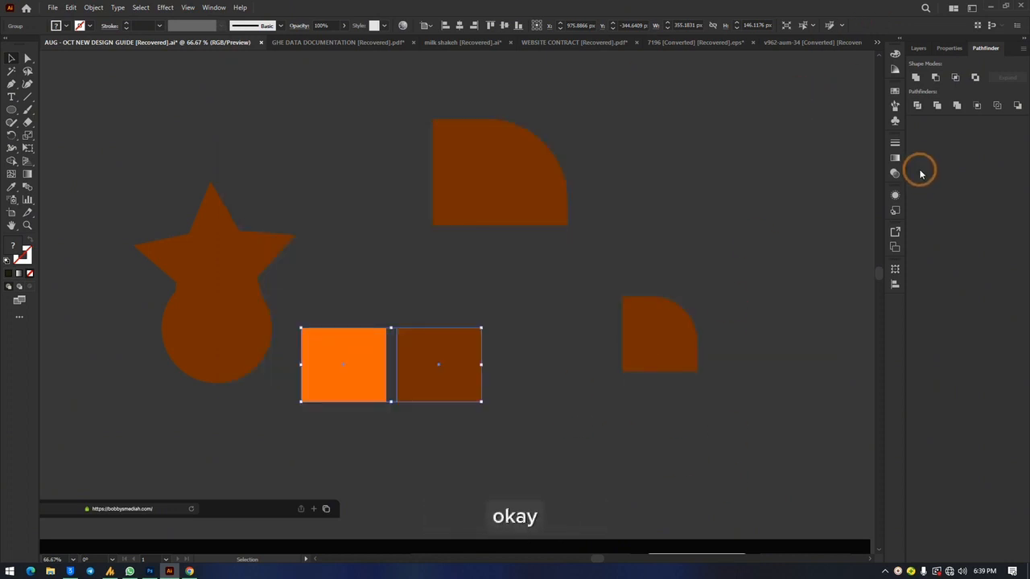
Create a new A4 portrait document with three artboards, RGB colour mode and pixels as the unit.
key("ctrl+n")
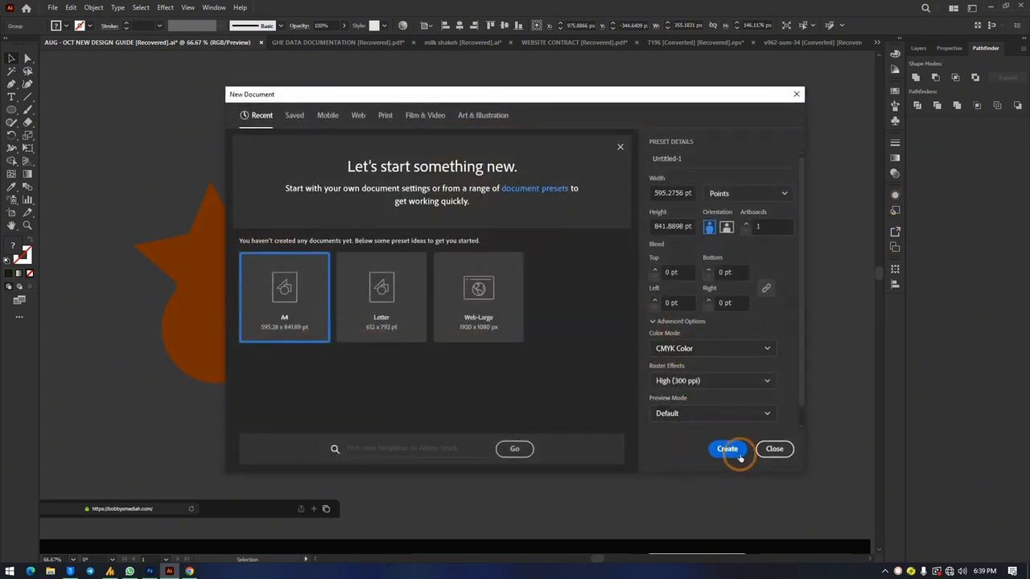
left_click(700, 347)
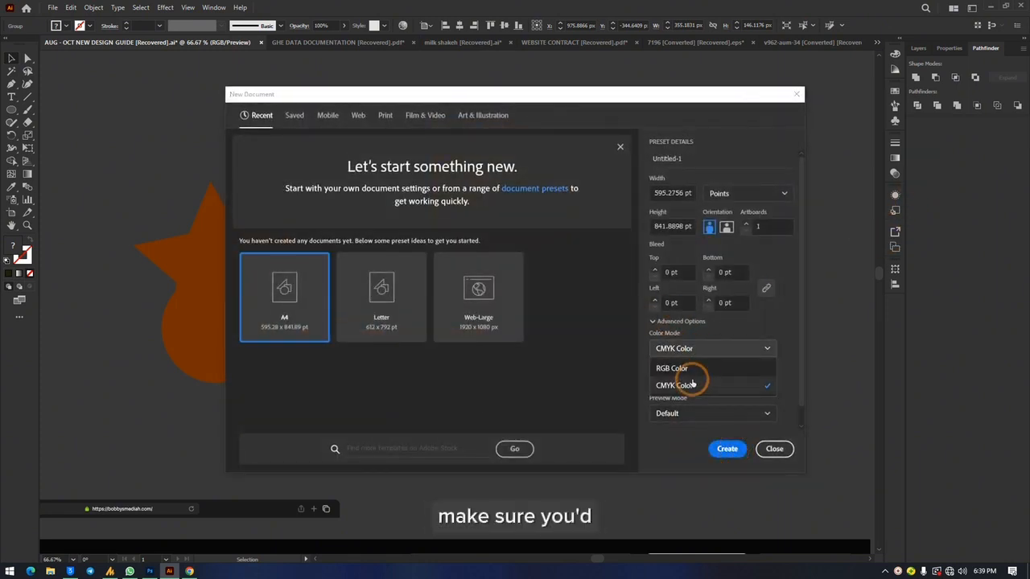
left_click(690, 379)
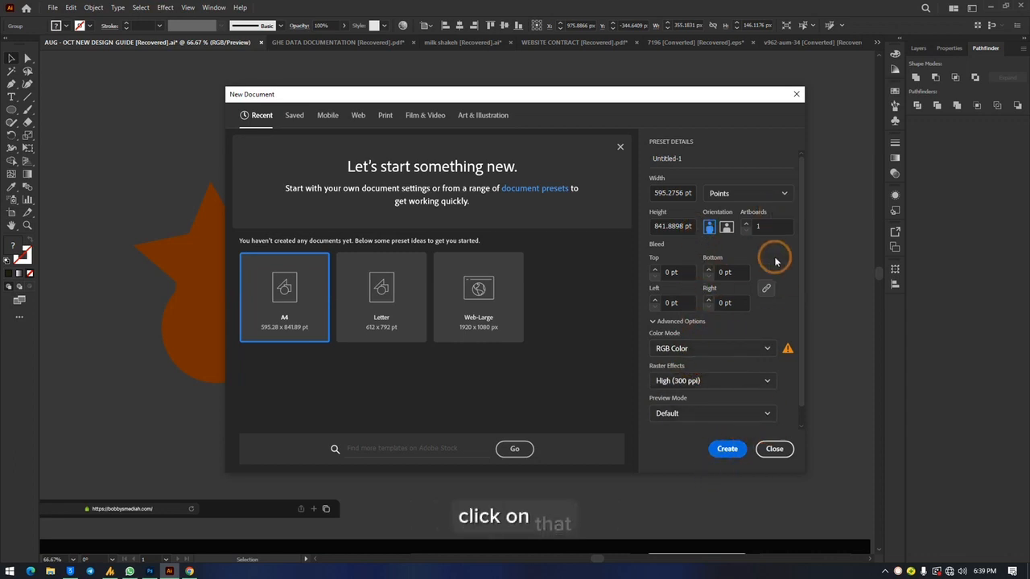
left_click(764, 227)
double_click(756, 228)
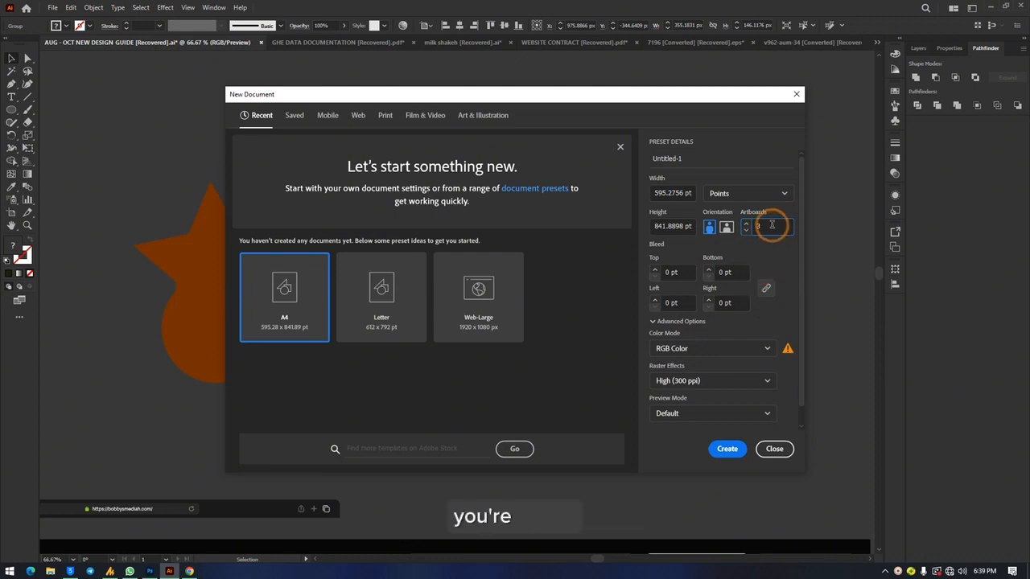
left_click(770, 193)
left_click(756, 215)
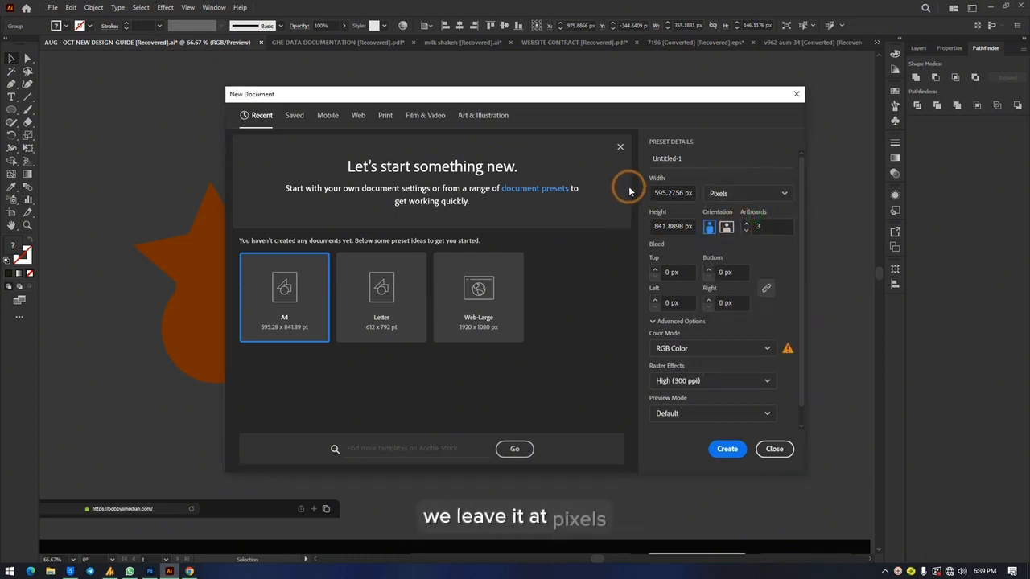
left_click(722, 449)
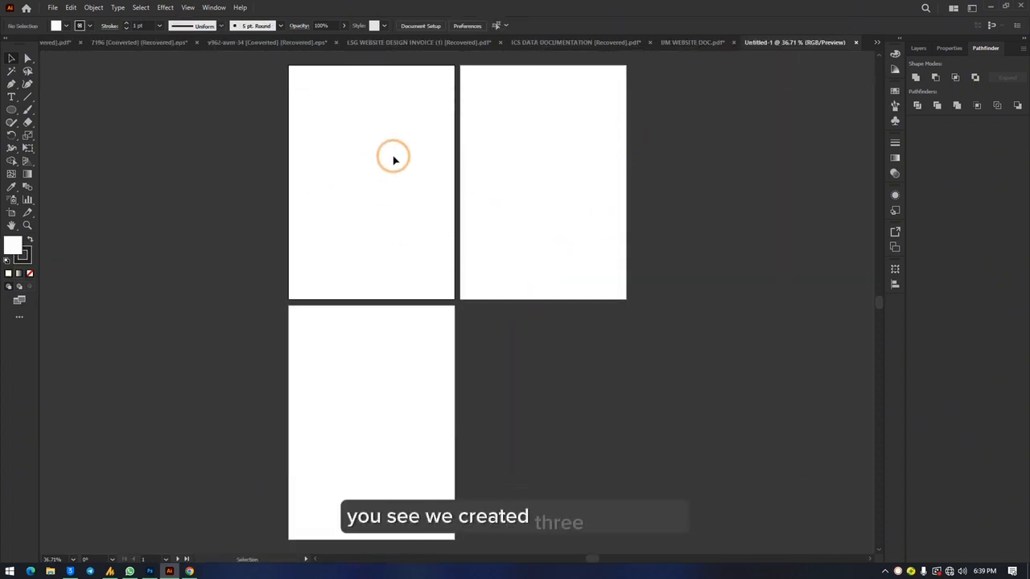
Activate the second and third blank artboards in turn, then close the new document.
left_click(533, 110)
left_click(409, 361)
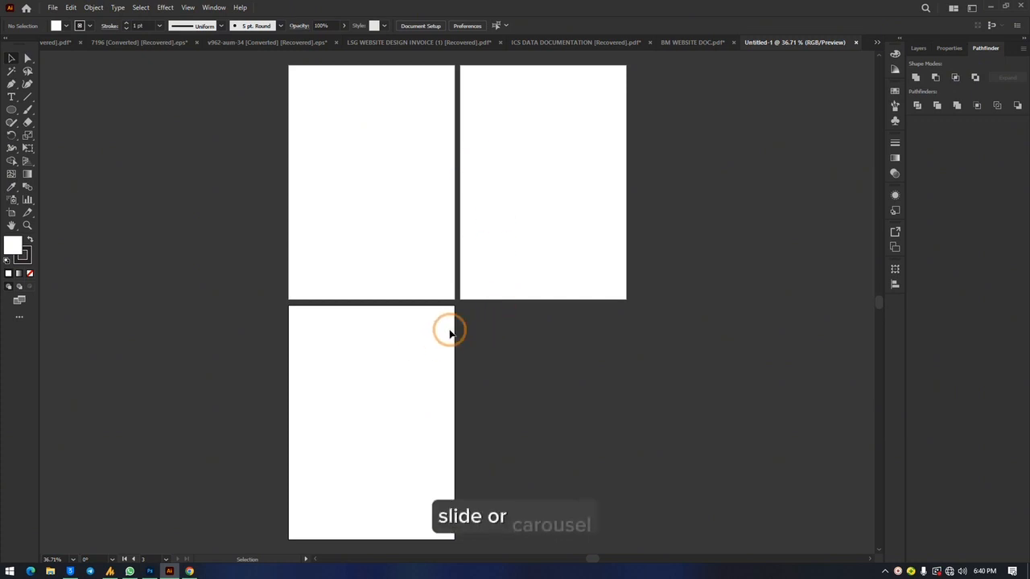
left_click(858, 44)
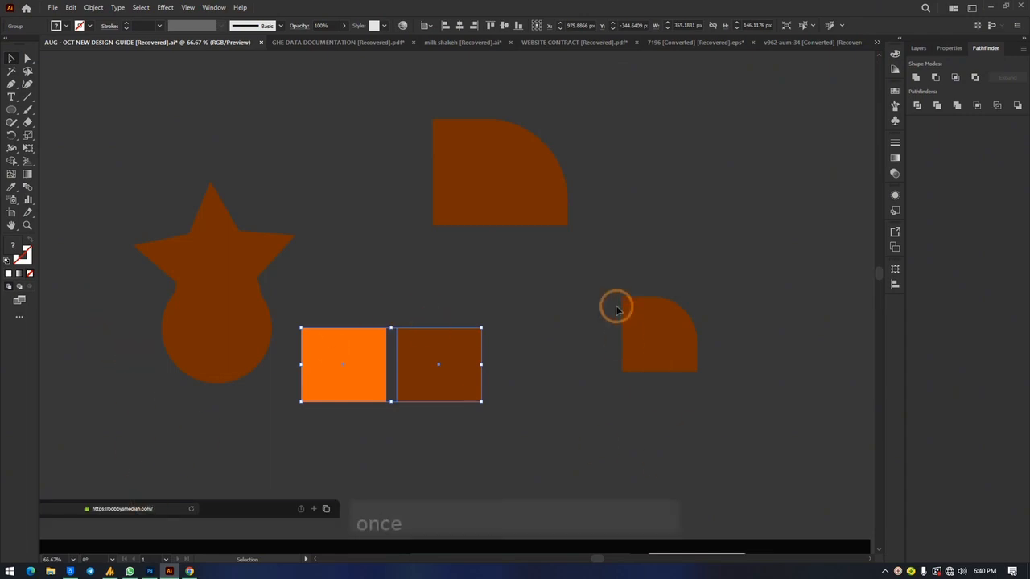
Find the sheet of hand-drawn arrows on the design guide artboard and select the whole arrow group.
scroll(616, 298, "down", 5)
scroll(620, 305, "down", 7)
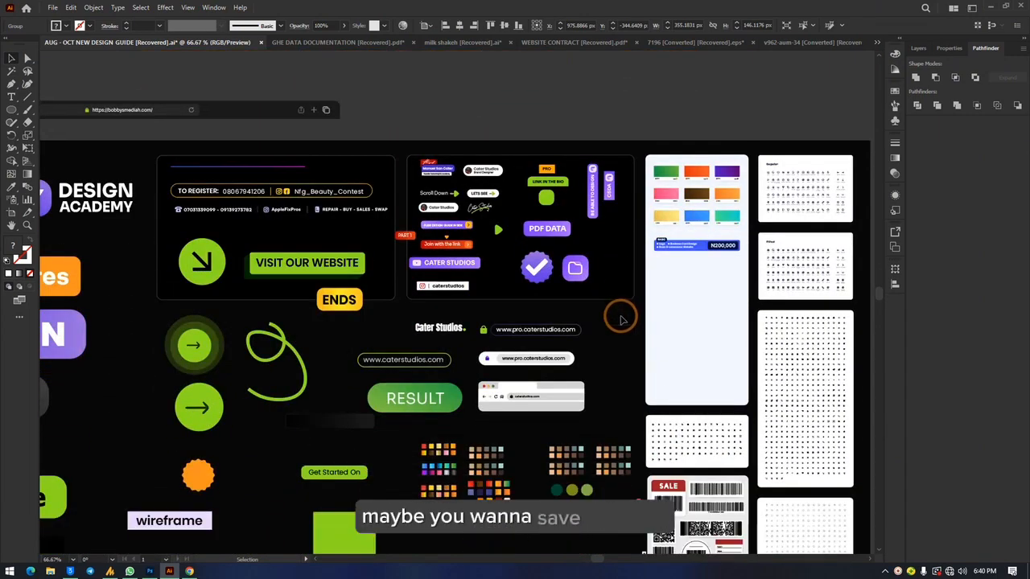
key("ctrl+minus")
scroll(620, 319, "down", 10)
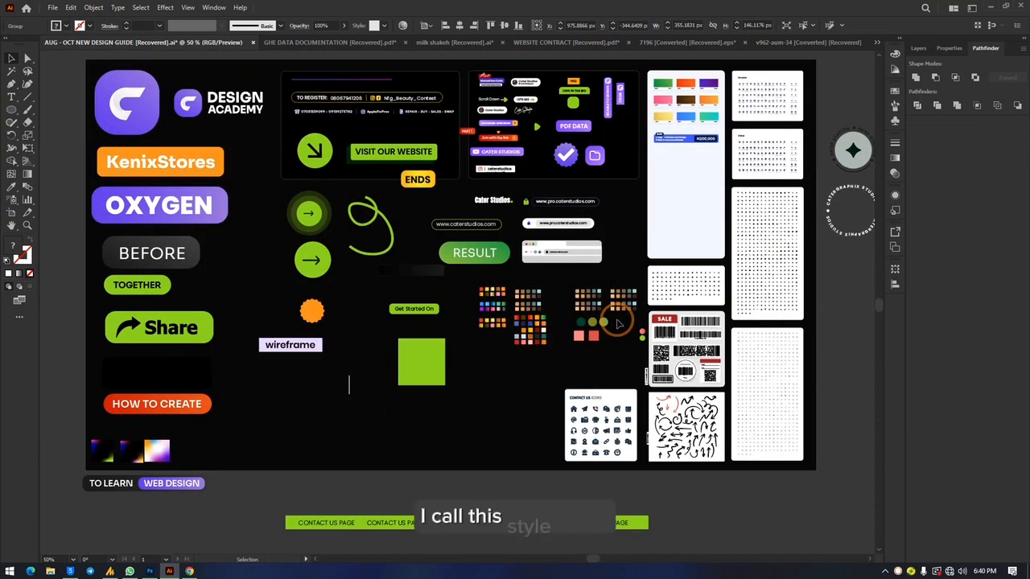
scroll(618, 323, "up", 1)
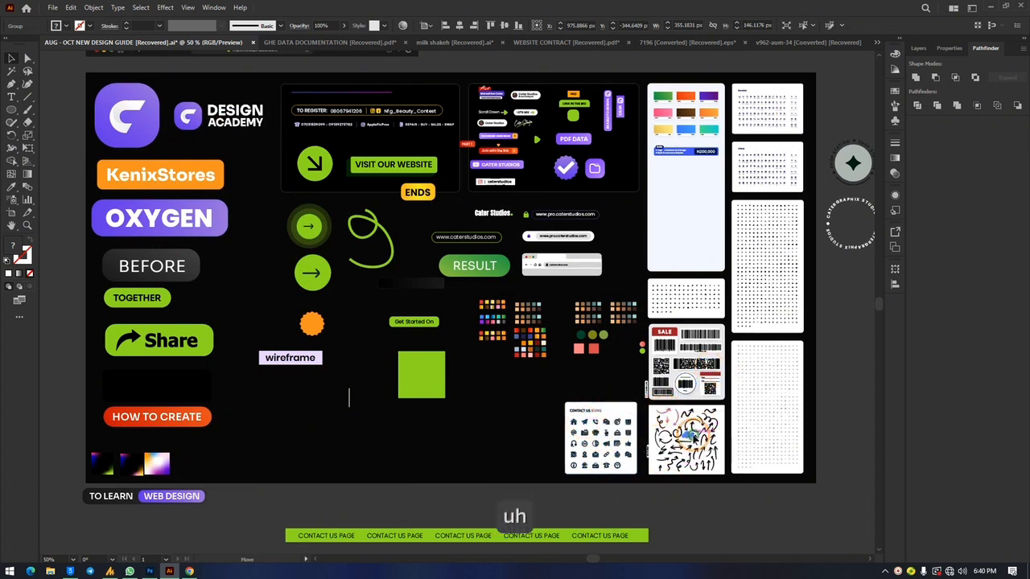
key("a")
scroll(692, 435, "up", 5)
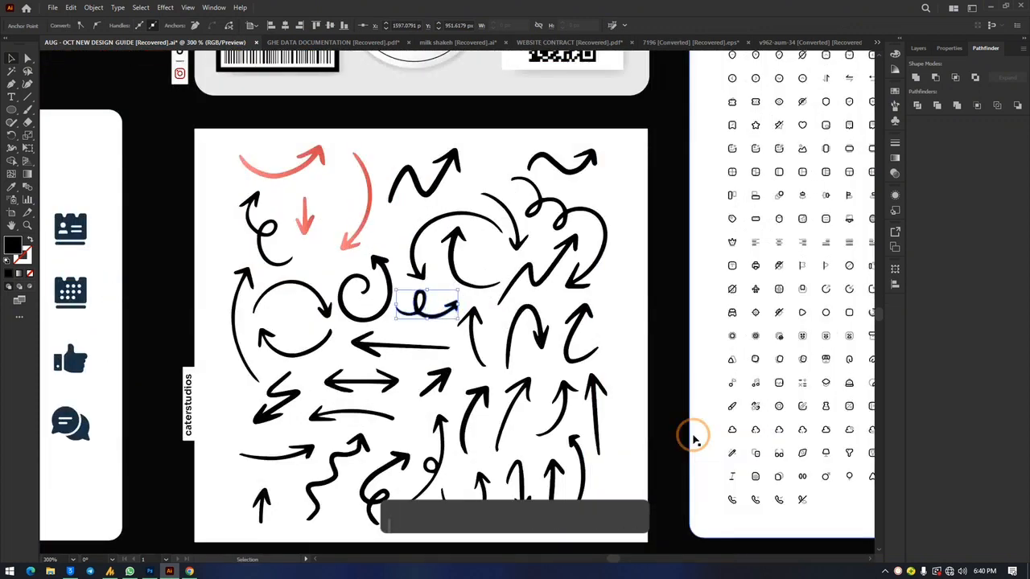
left_click(449, 165)
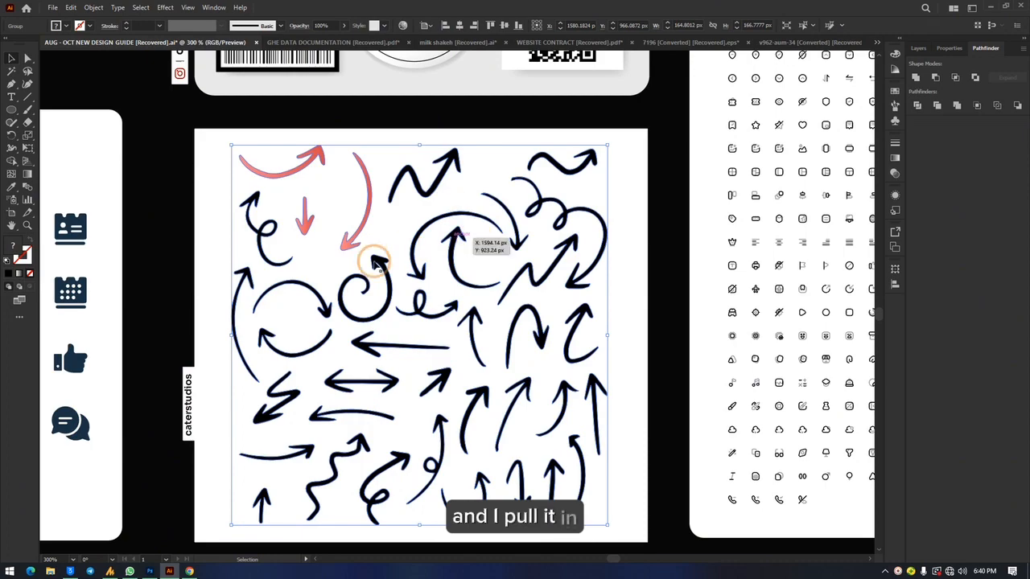
Look over the contact icons sheet, then select the browser address bar graphic above the design guide artboard.
scroll(301, 258, "left", 6)
scroll(302, 258, "left", 6)
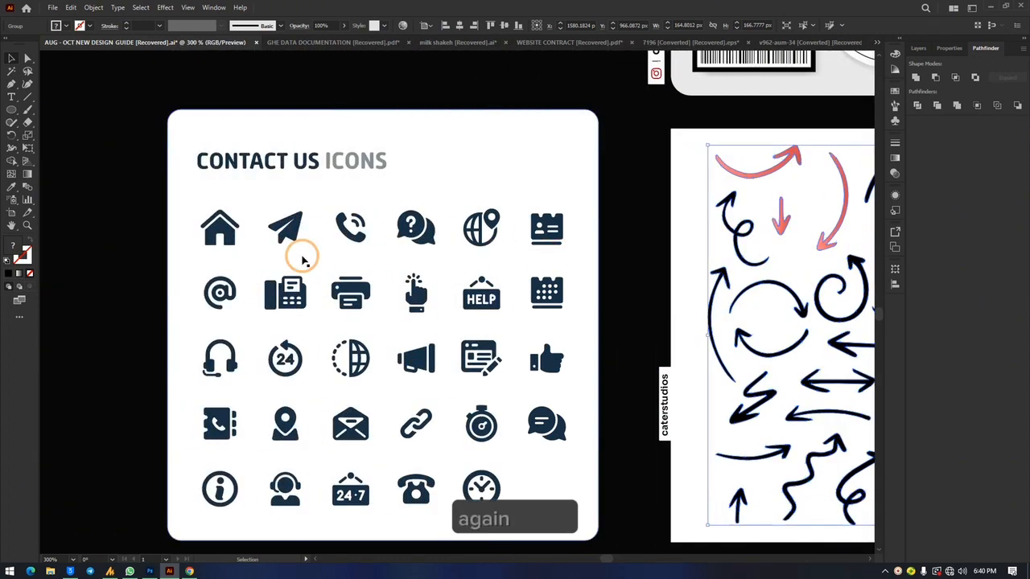
scroll(302, 259, "down", 2)
scroll(302, 259, "down", 4)
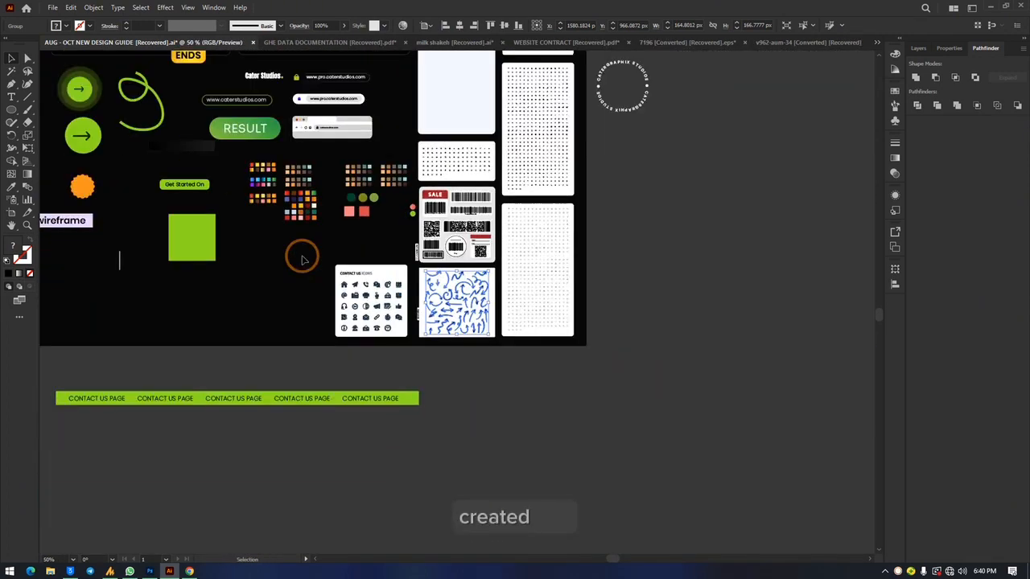
scroll(475, 110, "up", 5)
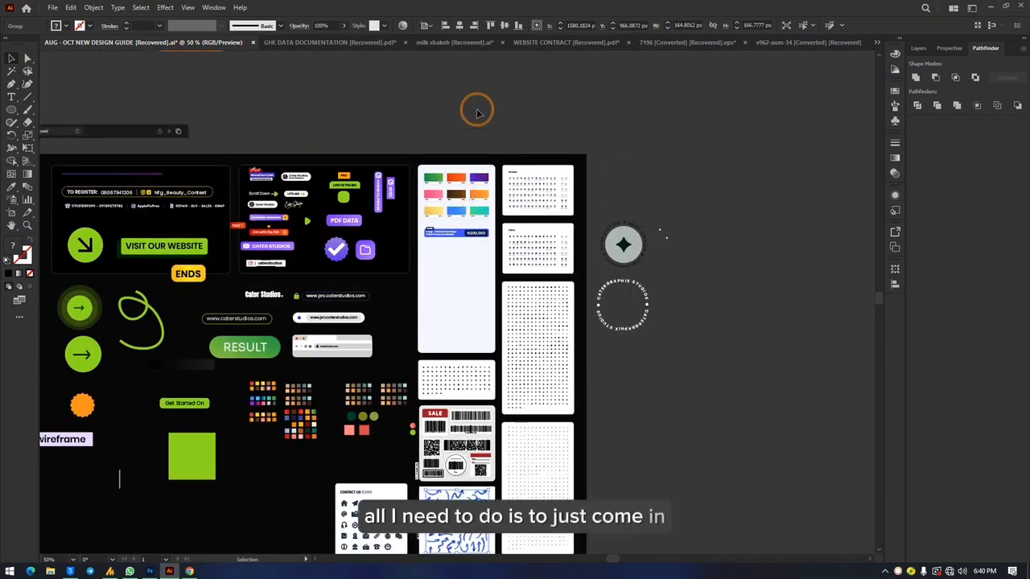
scroll(476, 111, "left", 3)
scroll(476, 109, "left", 7)
left_click_drag(174, 106, 608, 153)
key("ctrl+equal")
key("ctrl+equal")
key("ctrl+equal")
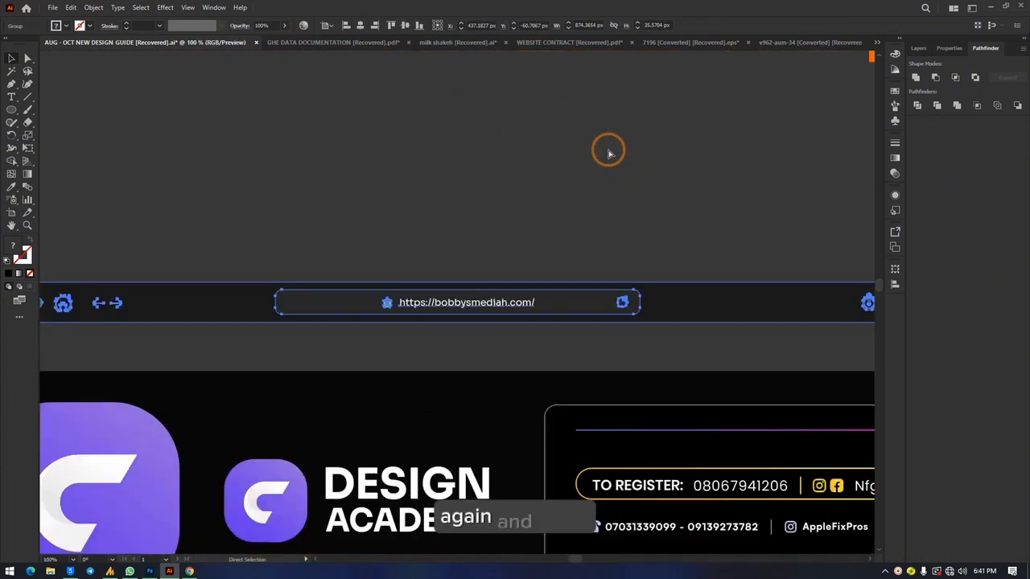
key("ctrl+minus")
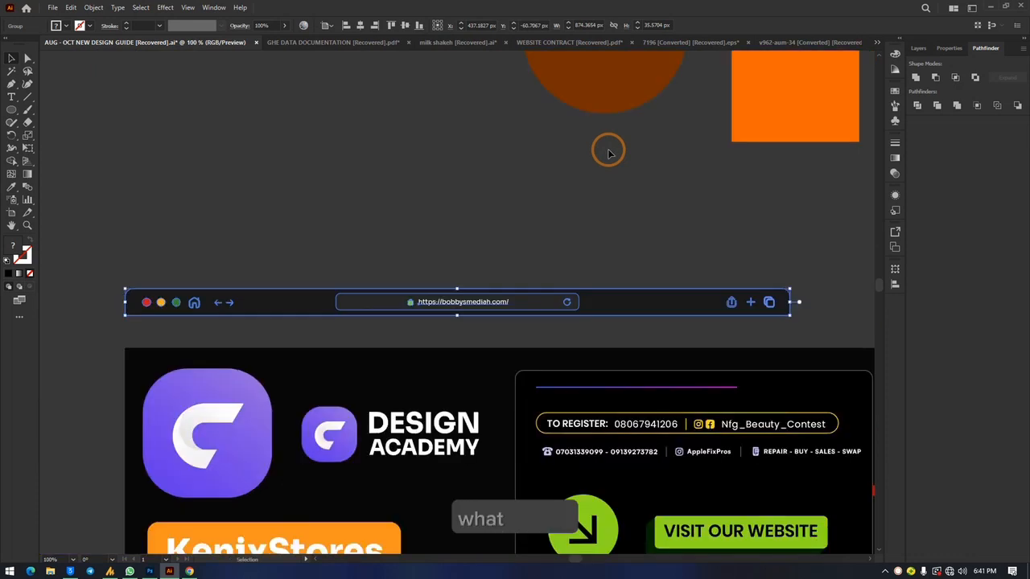
Deselect and reselect the browser address bar as one group, review the whole design guide, and clear the selection.
left_click(576, 229)
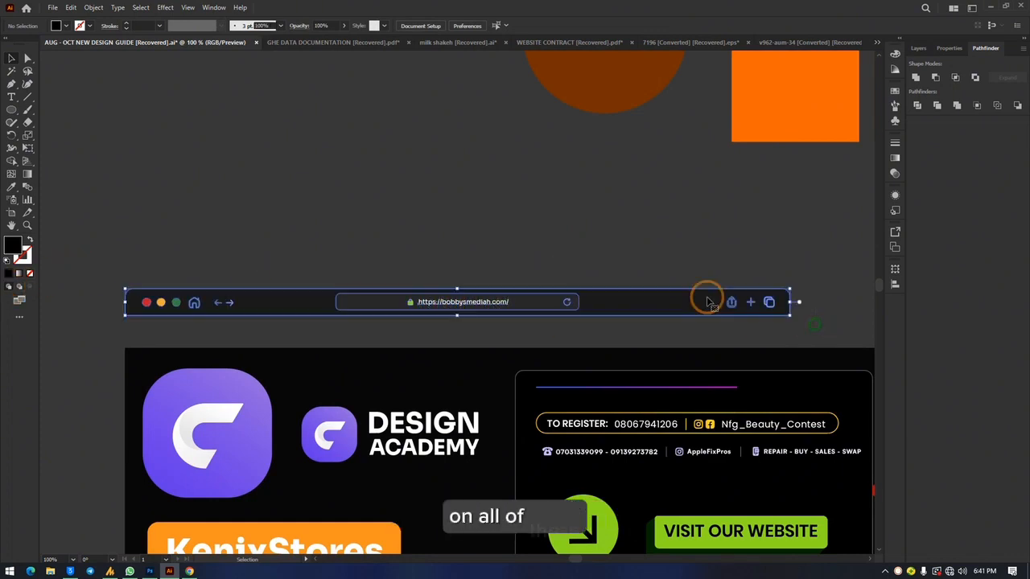
left_click(440, 307)
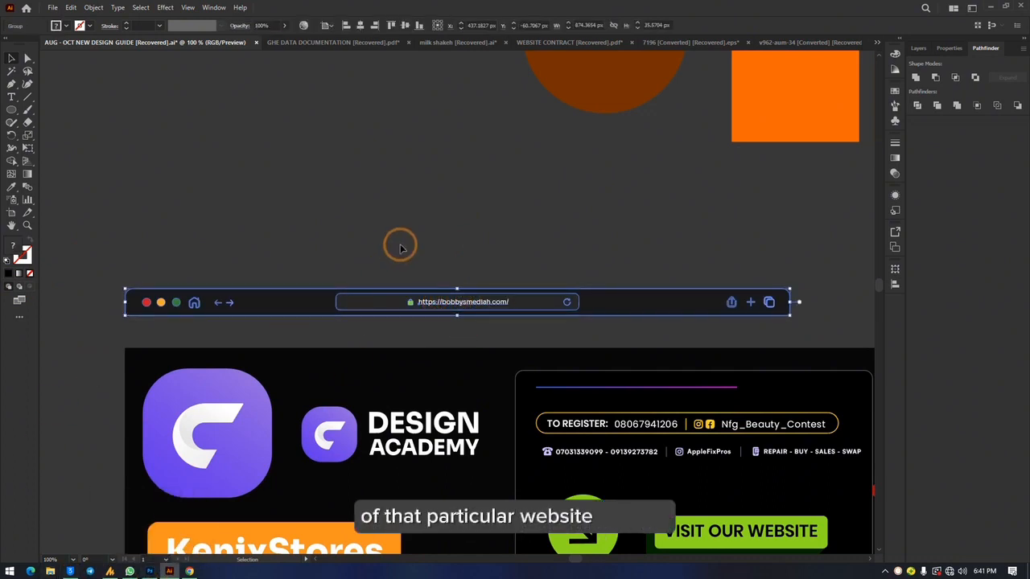
key("ctrl+minus")
key("ctrl+minus")
key("ctrl+minus")
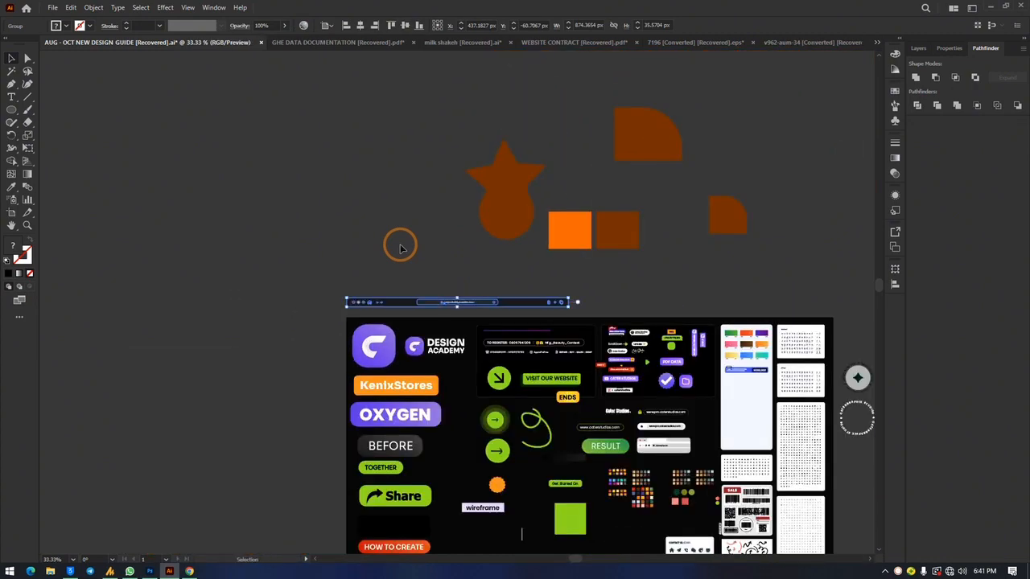
scroll(445, 208, "right", 14)
scroll(445, 209, "down", 11)
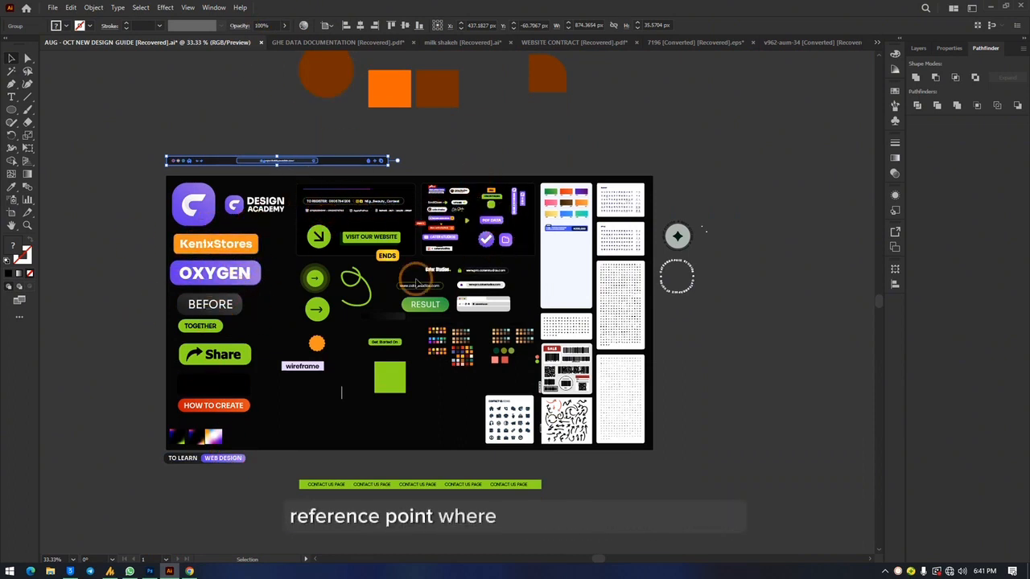
left_click(464, 233)
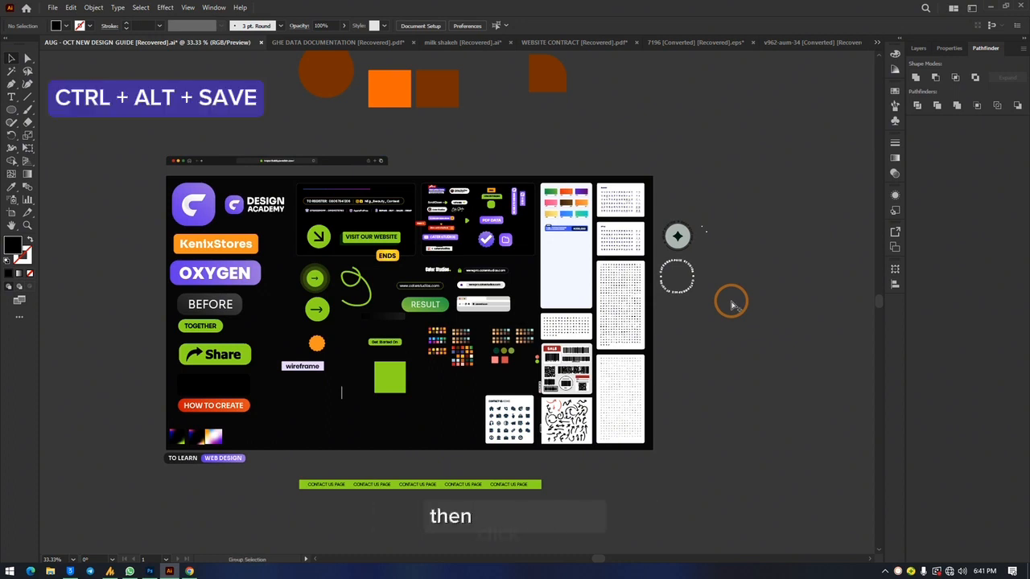
key("ctrl+alt+s")
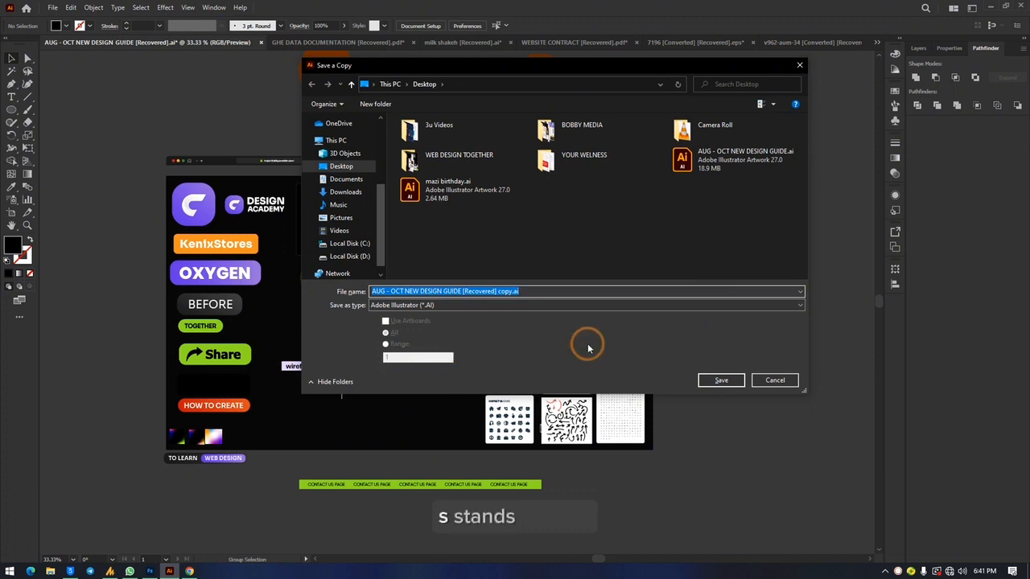
type("tghtghrf")
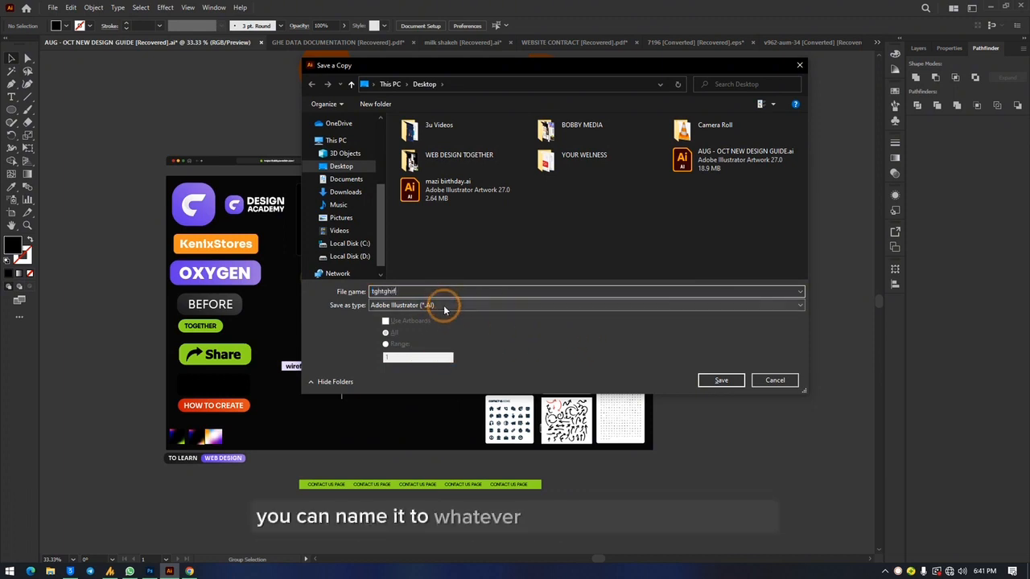
left_click(430, 307)
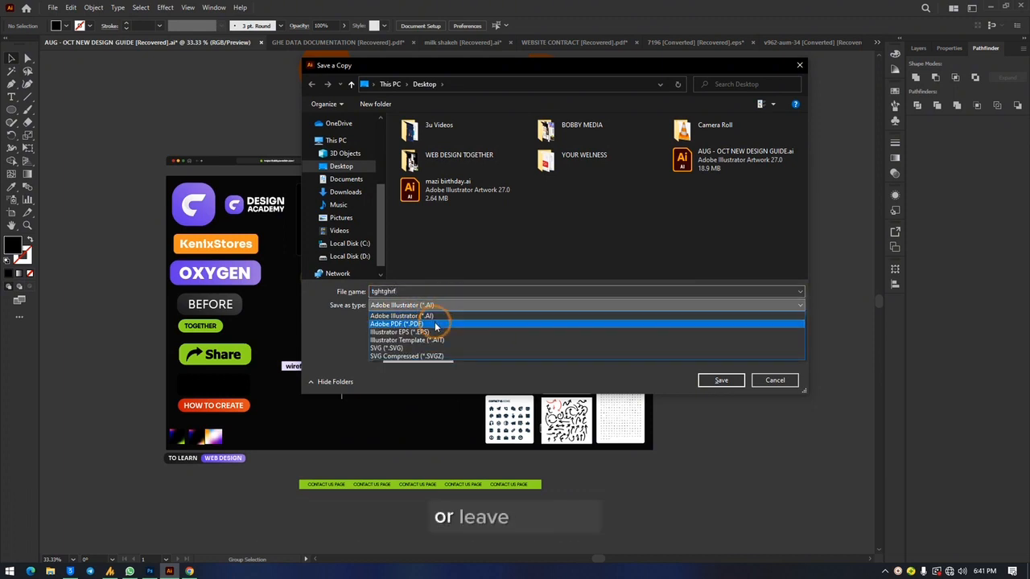
left_click(435, 333)
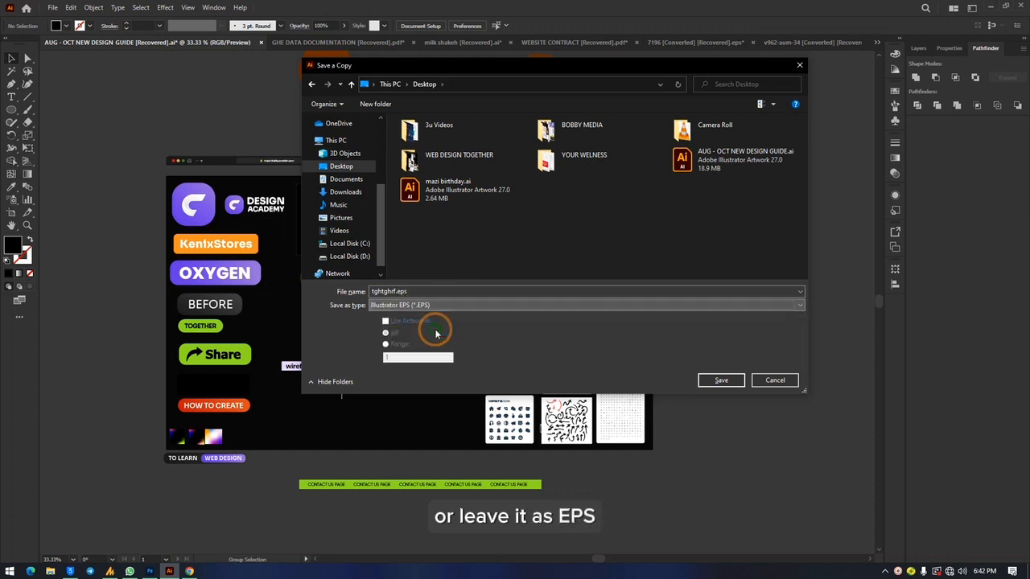
left_click(432, 305)
left_click(420, 349)
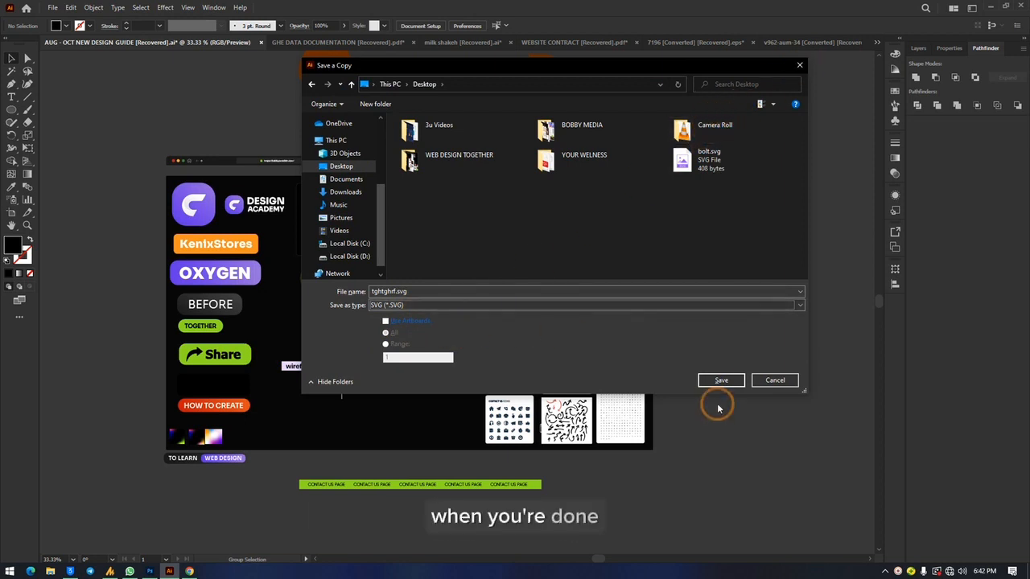
left_click(800, 66)
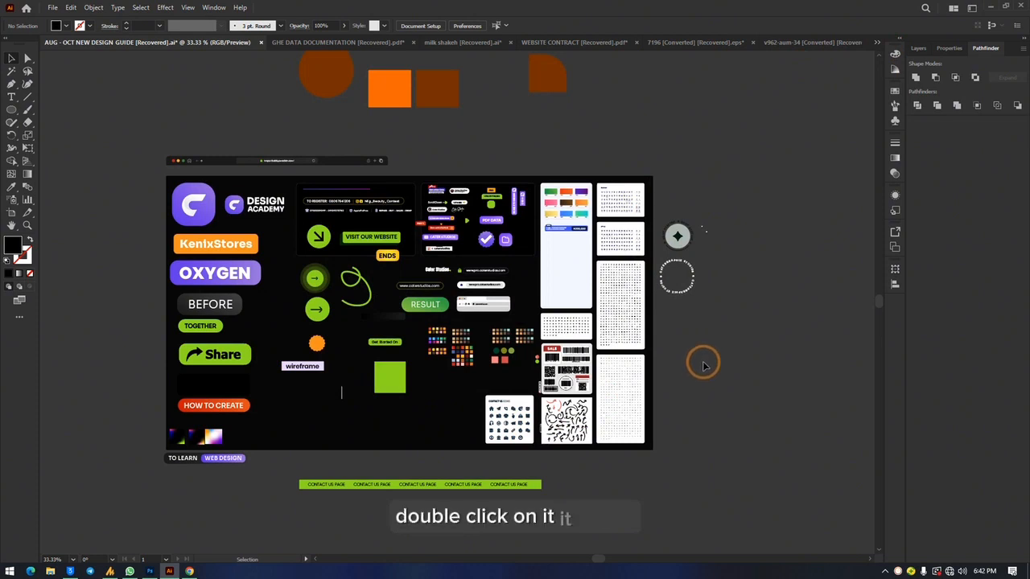
Switch to the GHE DATA DOCUMENTATION file and select the WordPress logo beside the YOUR WORDPRESS DASHBOARD heading.
left_click(338, 42)
scroll(673, 314, "down", 4)
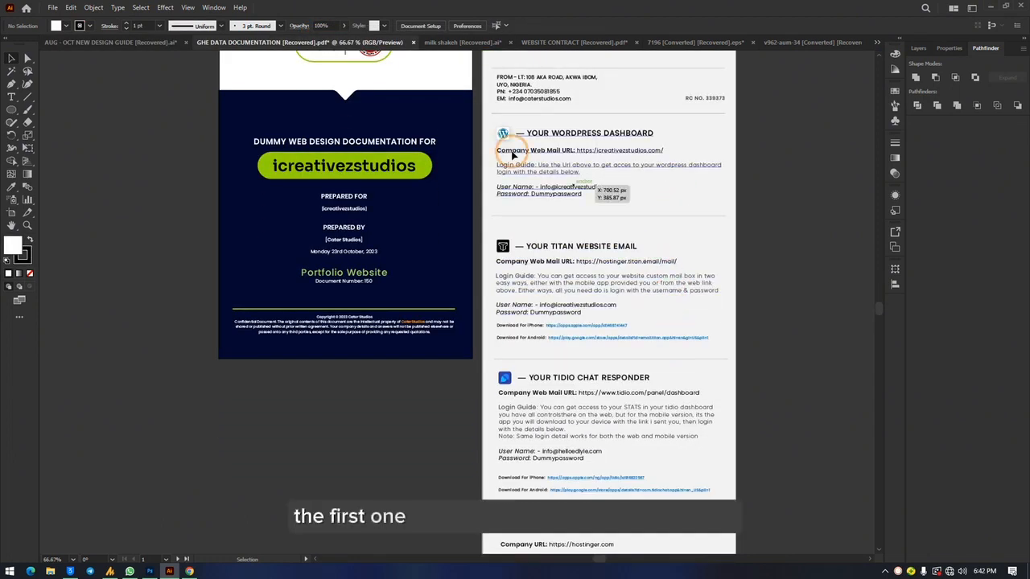
left_click(512, 152)
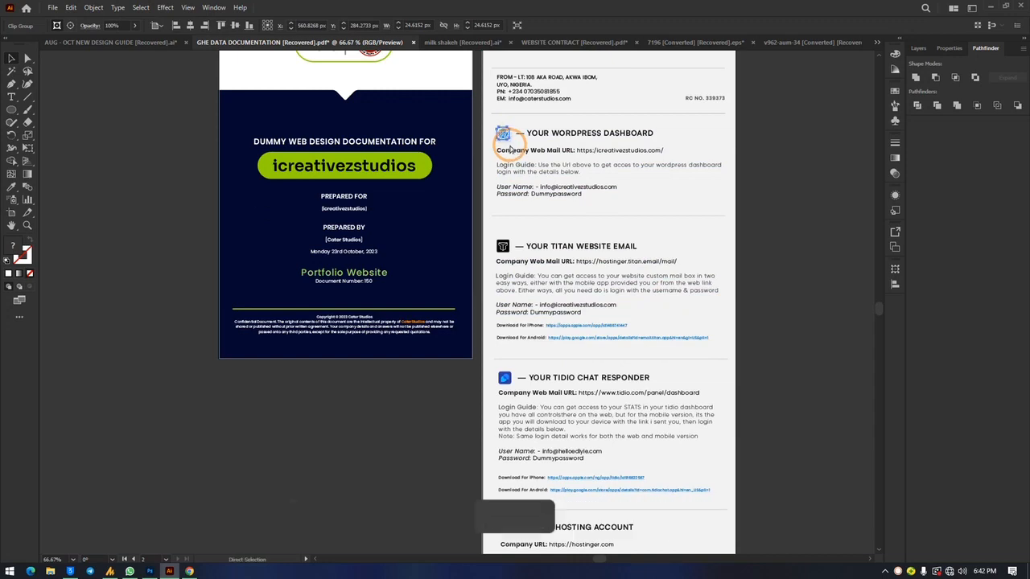
key("ctrl+plus")
key("ctrl+plus")
key("ctrl+plus")
key("ctrl+plus")
key("ctrl+plus")
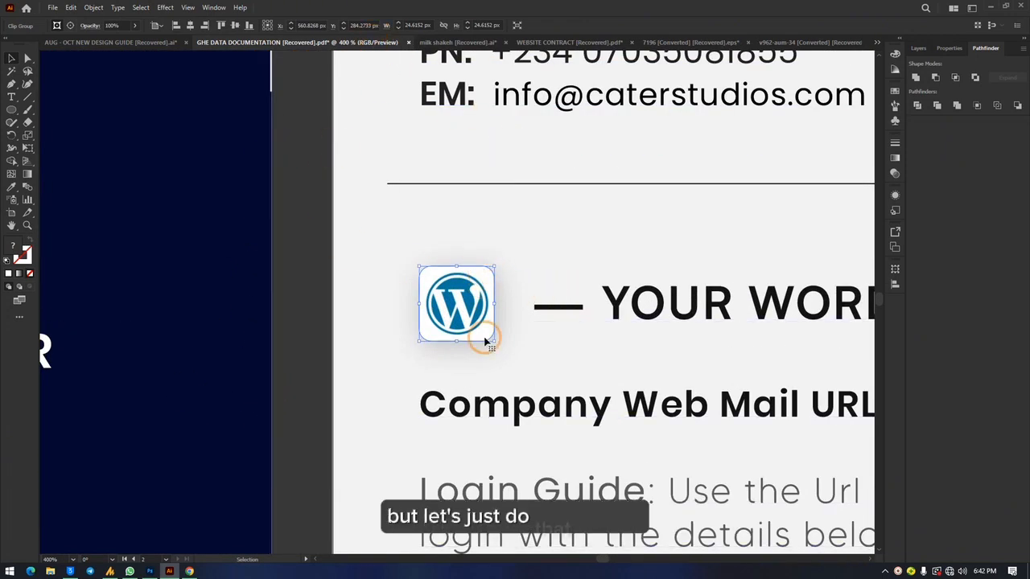
left_click(375, 247)
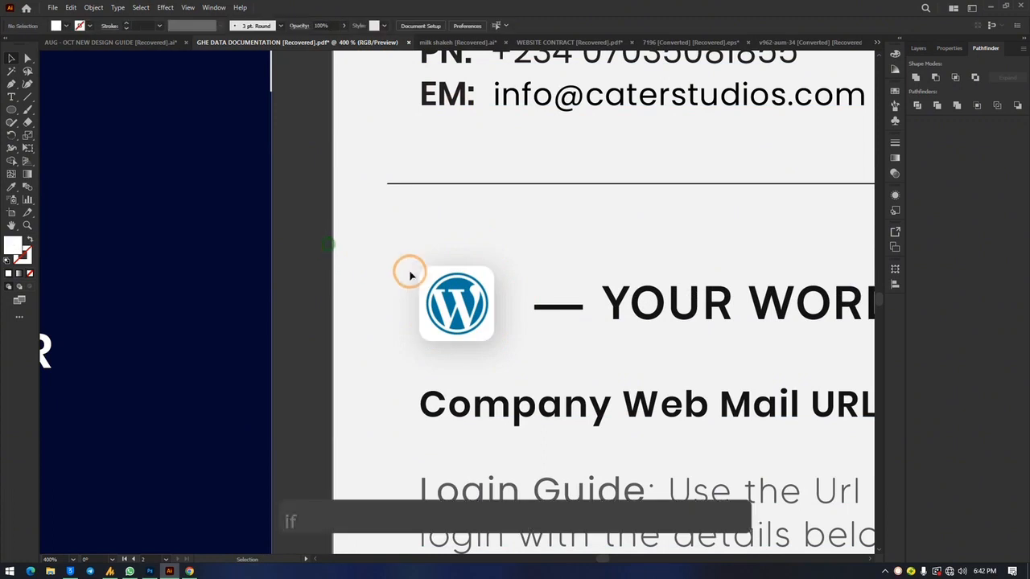
left_click(472, 304)
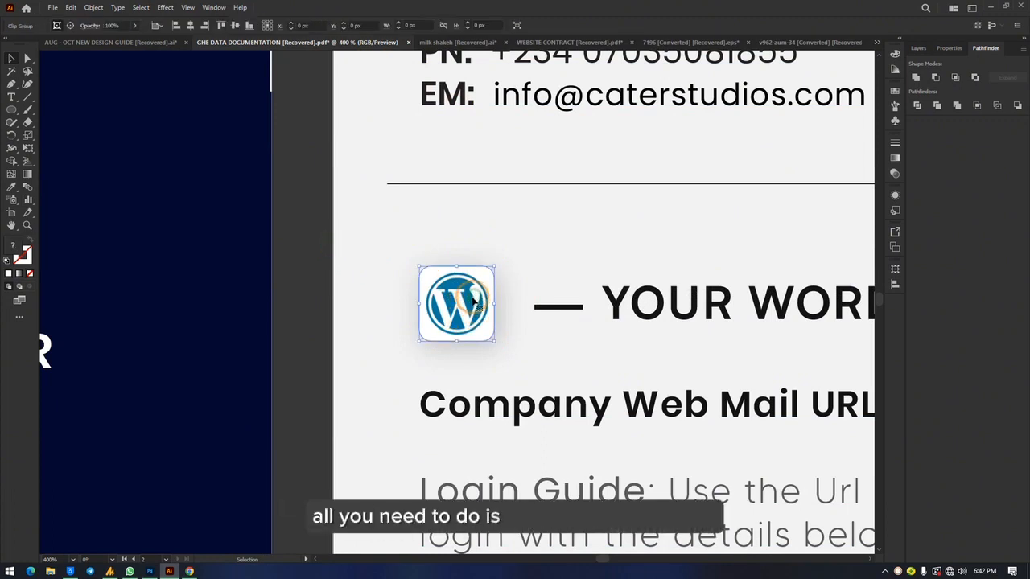
Expand Layer 1 in the layer structure and locate the clip group belonging to the selected WordPress logo.
left_click(919, 49)
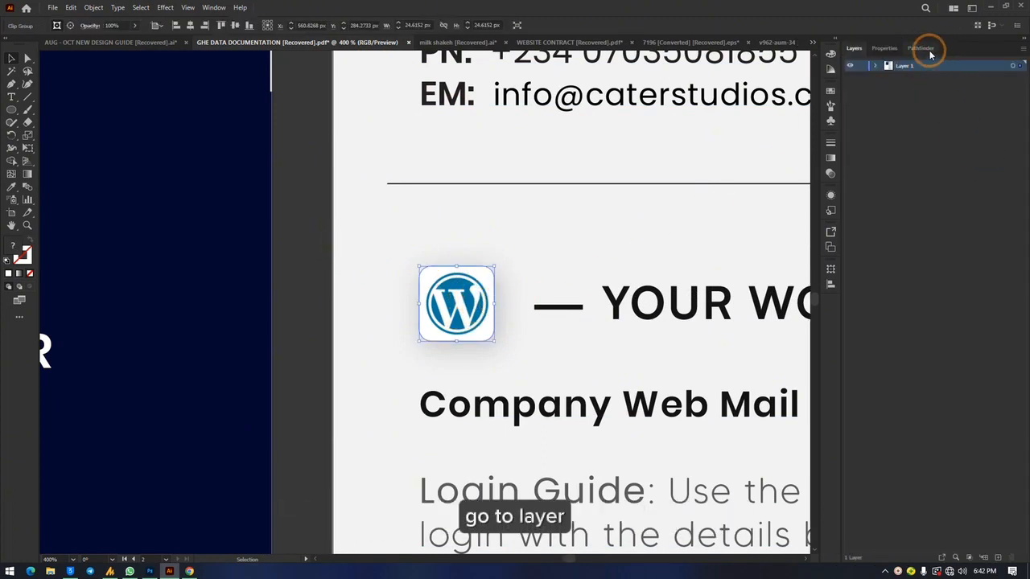
left_click(876, 66)
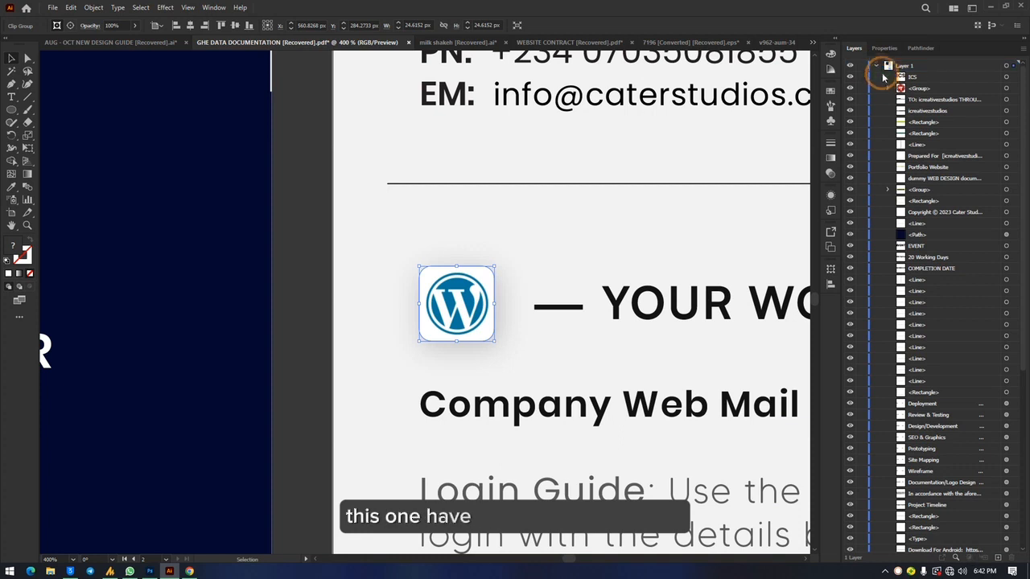
left_click(876, 66)
left_click(876, 66)
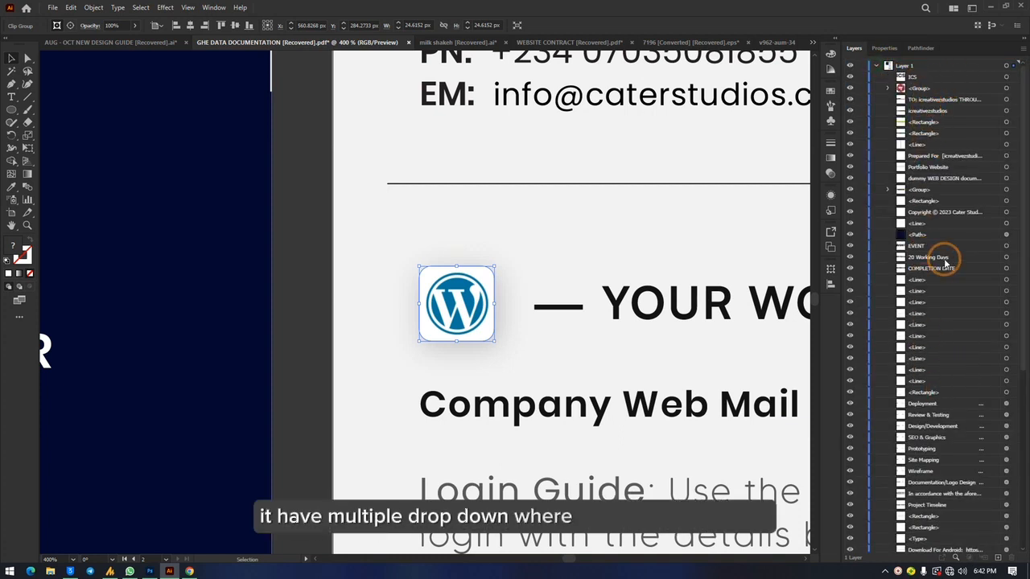
scroll(945, 261, "down", 5)
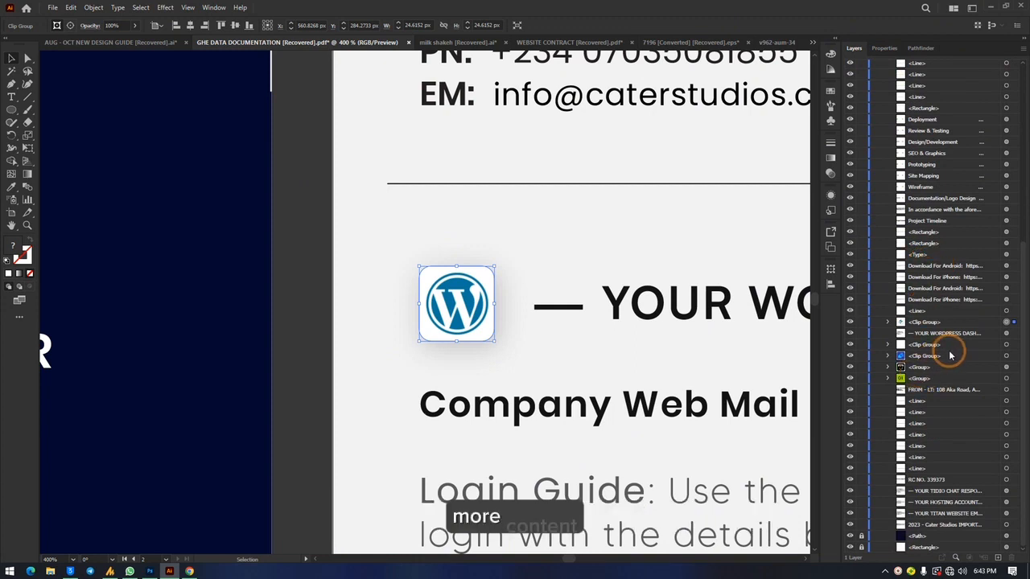
left_click(463, 292)
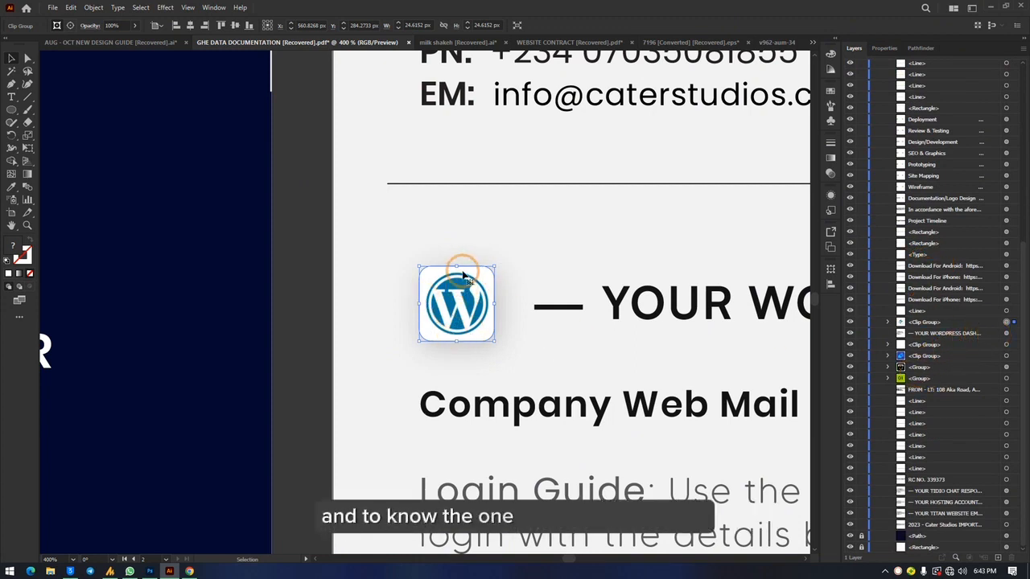
left_click(1014, 322)
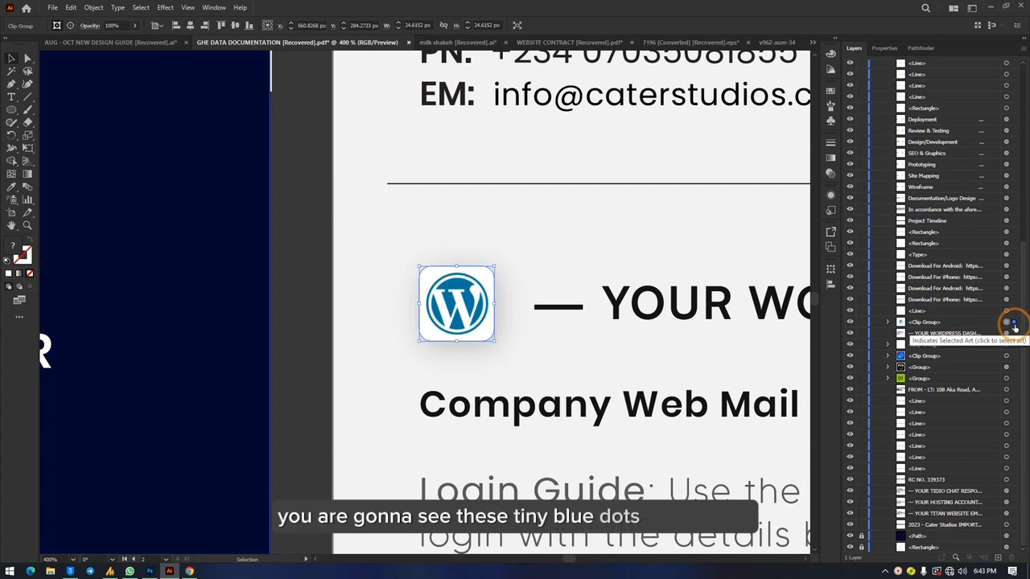
left_click(423, 297)
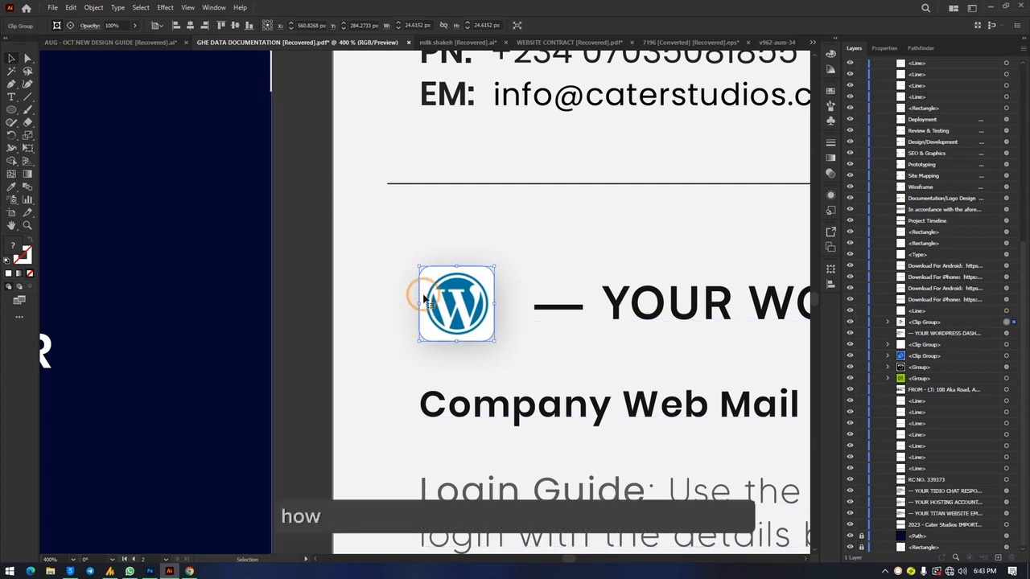
left_click(454, 291)
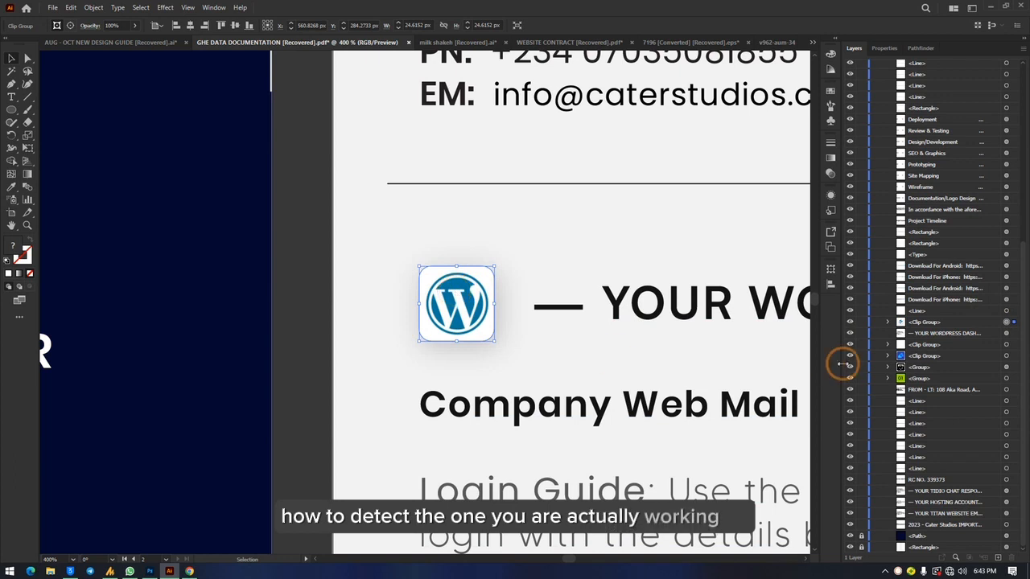
Replace the image group inside the WordPress logo's clip group with a linked placement of web design course flier.jpg from the Desktop.
left_click(888, 322)
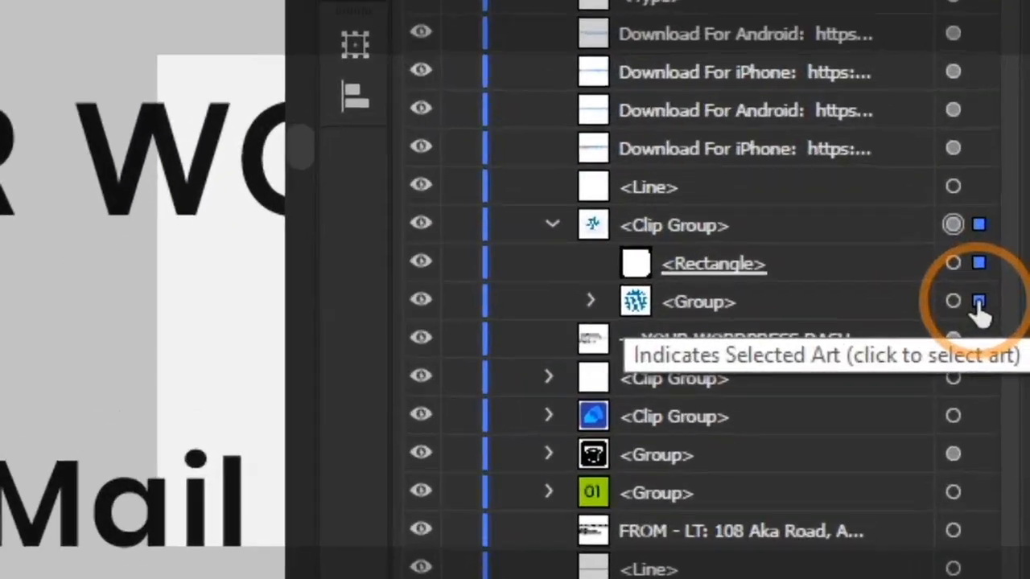
left_click(1012, 345)
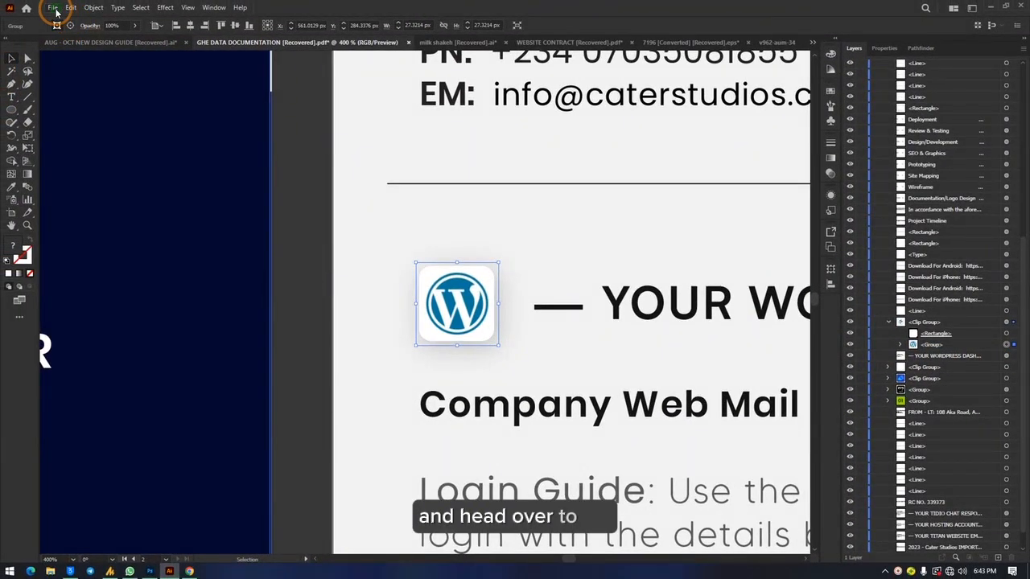
left_click(53, 8)
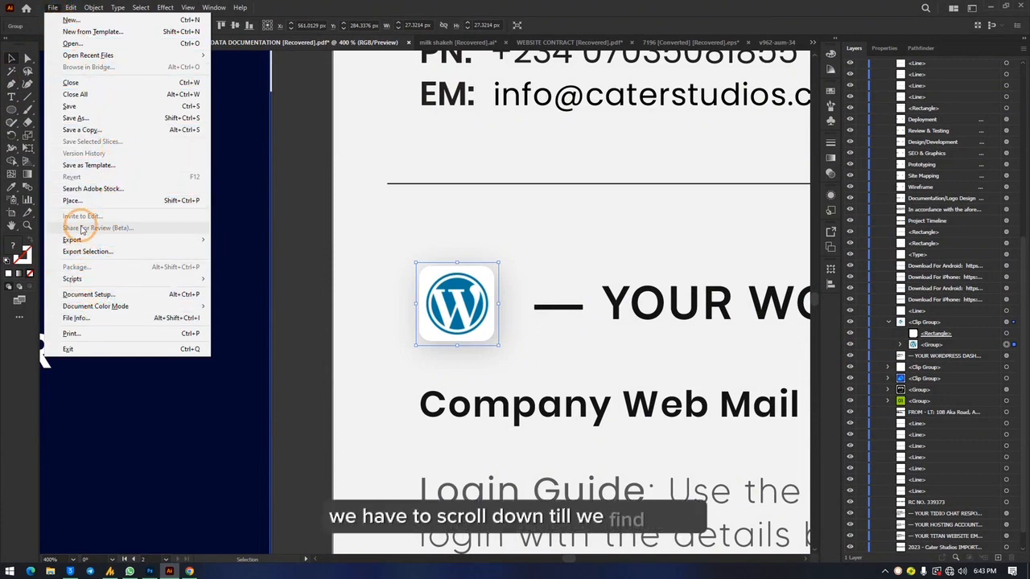
left_click(73, 200)
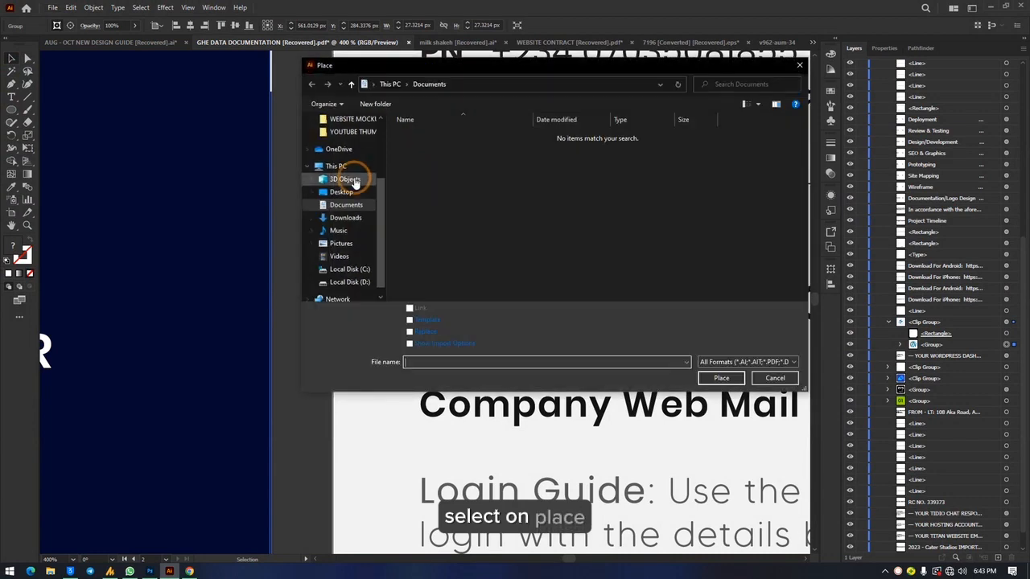
left_click(342, 192)
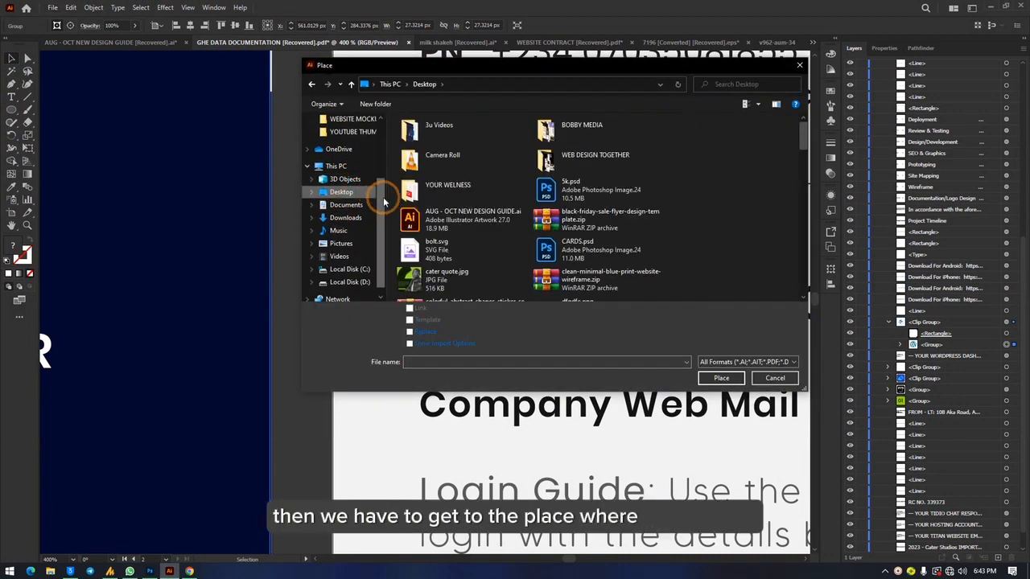
scroll(587, 174, "down", 5)
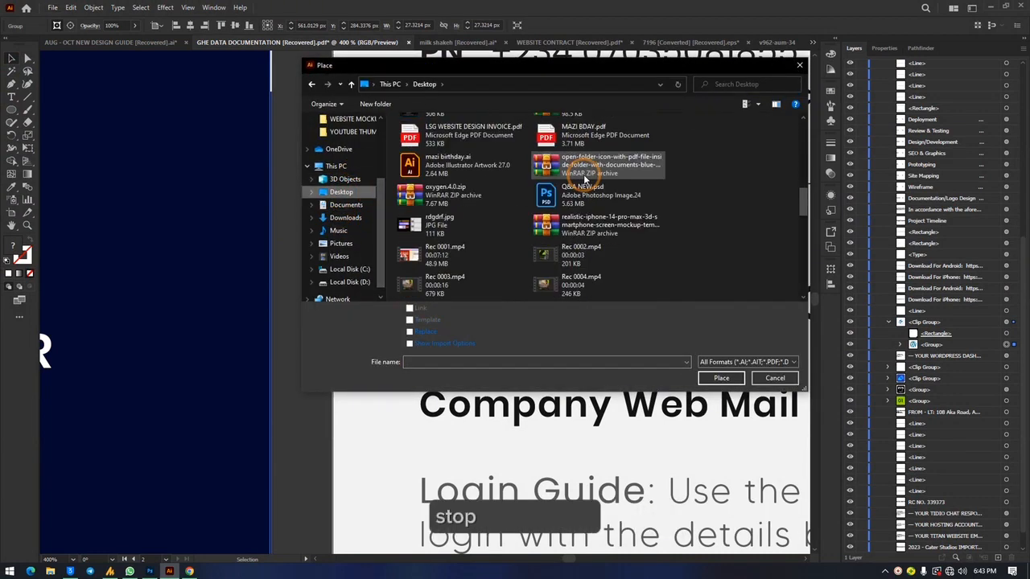
scroll(576, 193, "down", 5)
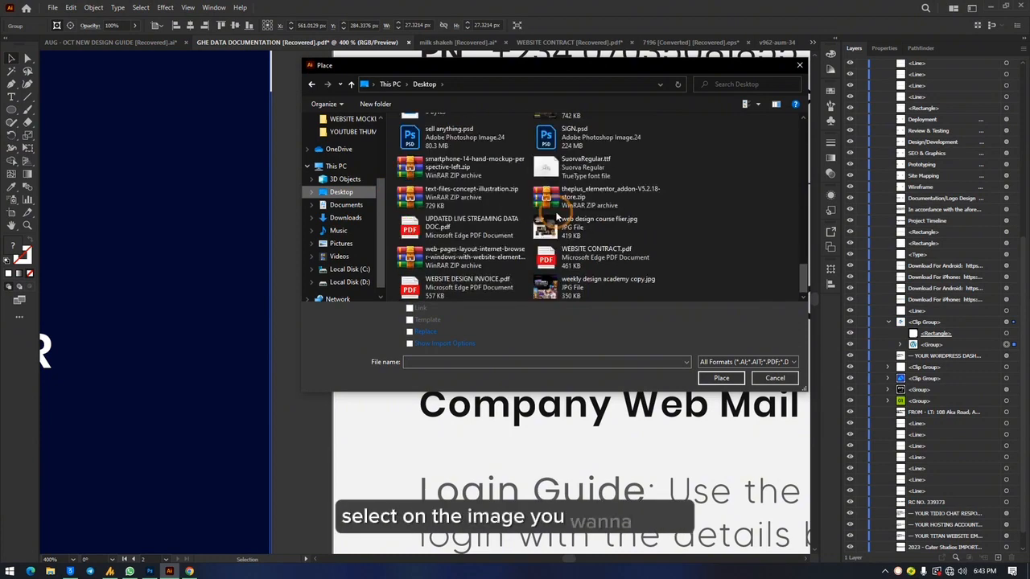
left_click(557, 225)
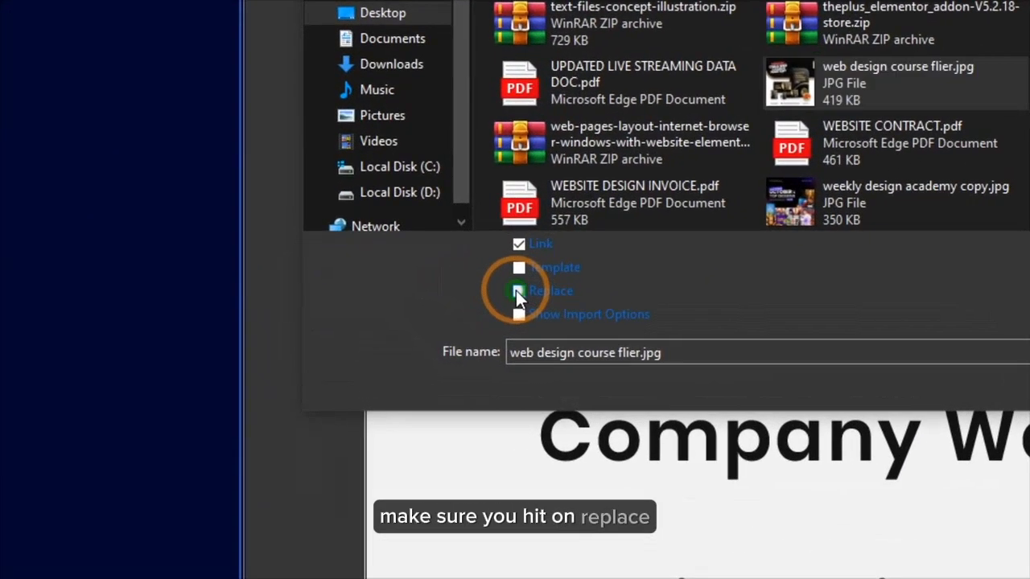
left_click(409, 332)
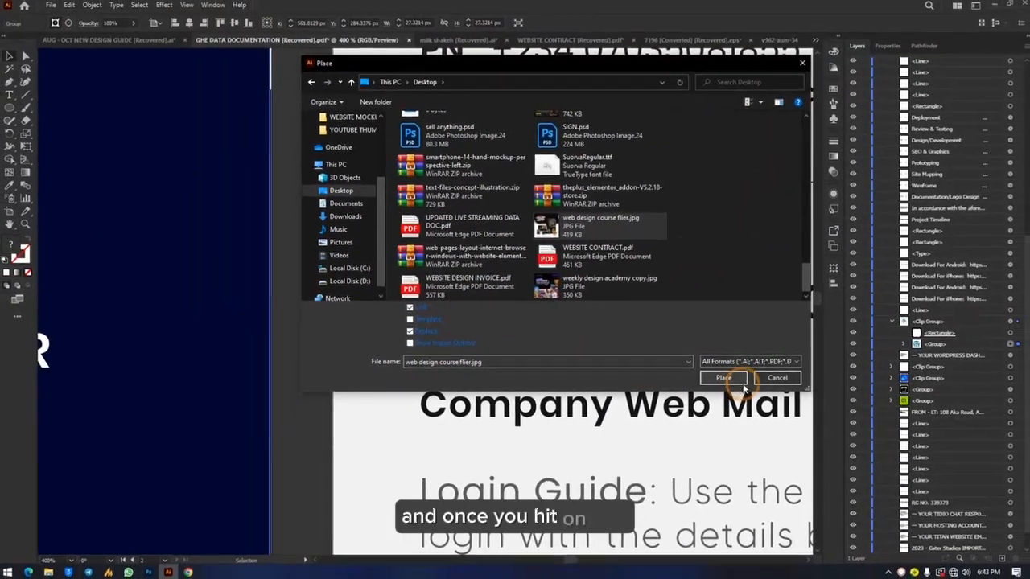
left_click(734, 375)
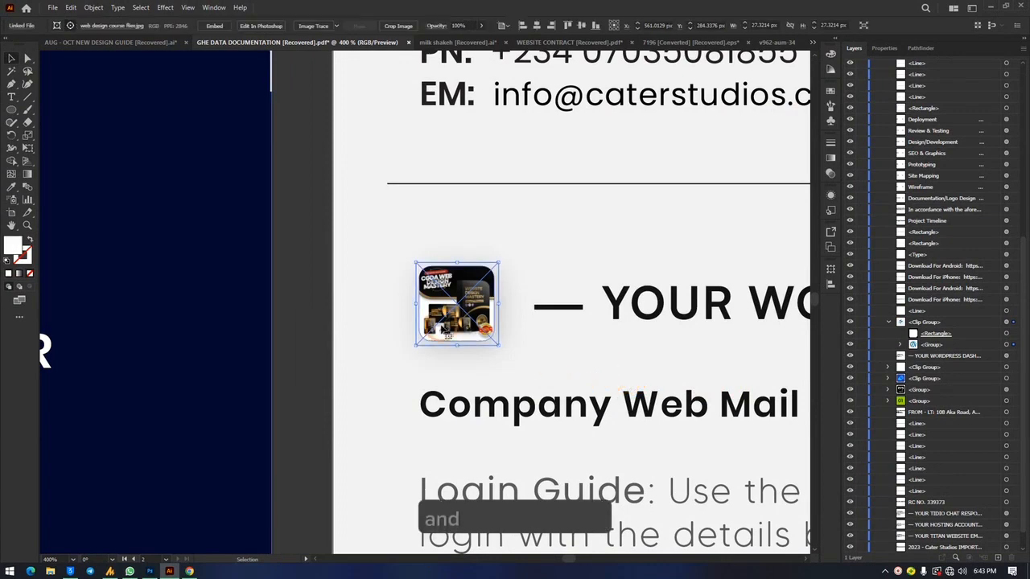
left_click(317, 238)
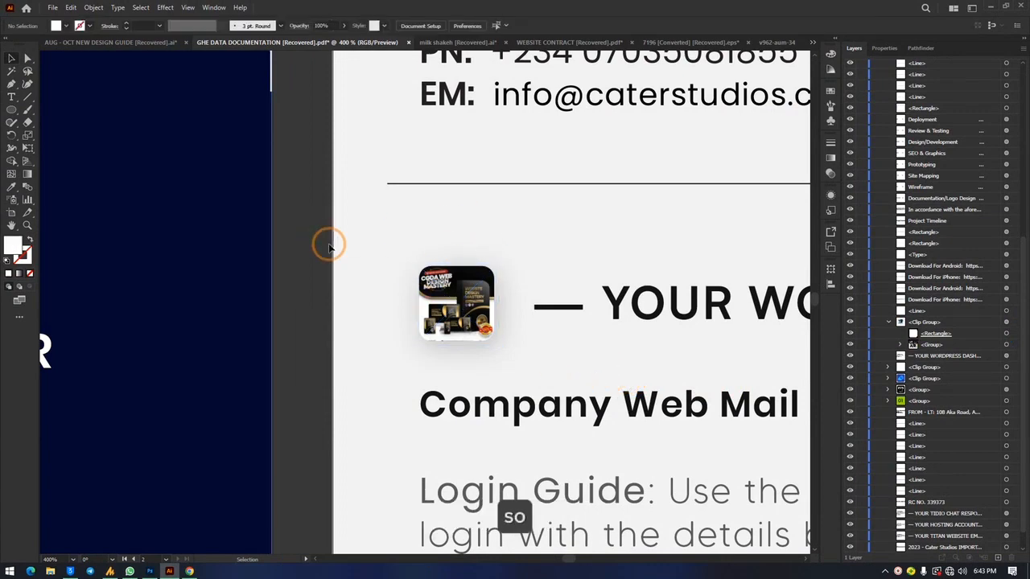
Add the text "fgdfgddgdf" in the empty space beside the green icreativezstudios header on the second page, and select all its characters.
key("ctrl+minus")
key("ctrl+minus")
key("ctrl+minus")
key("ctrl+minus")
key("ctrl+minus")
key("ctrl+minus")
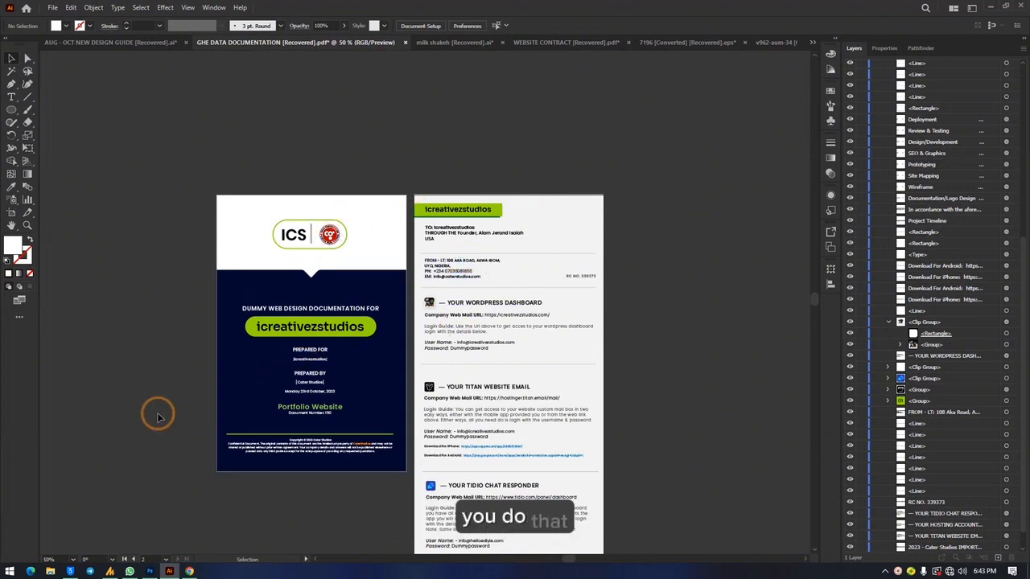
left_click(12, 97)
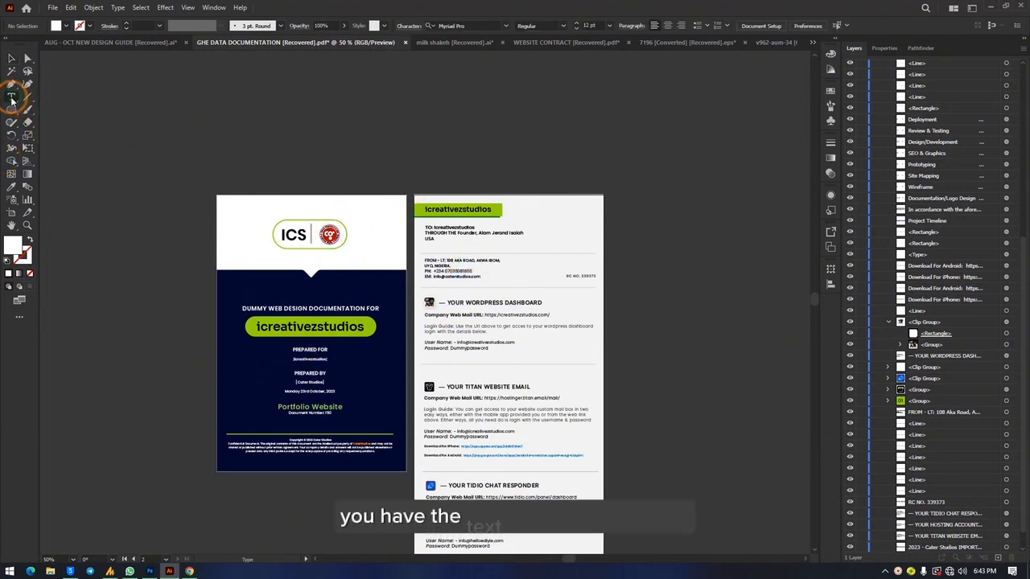
left_click(569, 210)
key("ctrl+plus")
key("ctrl+plus")
key("ctrl+plus")
key("ctrl+plus")
key("ctrl+plus")
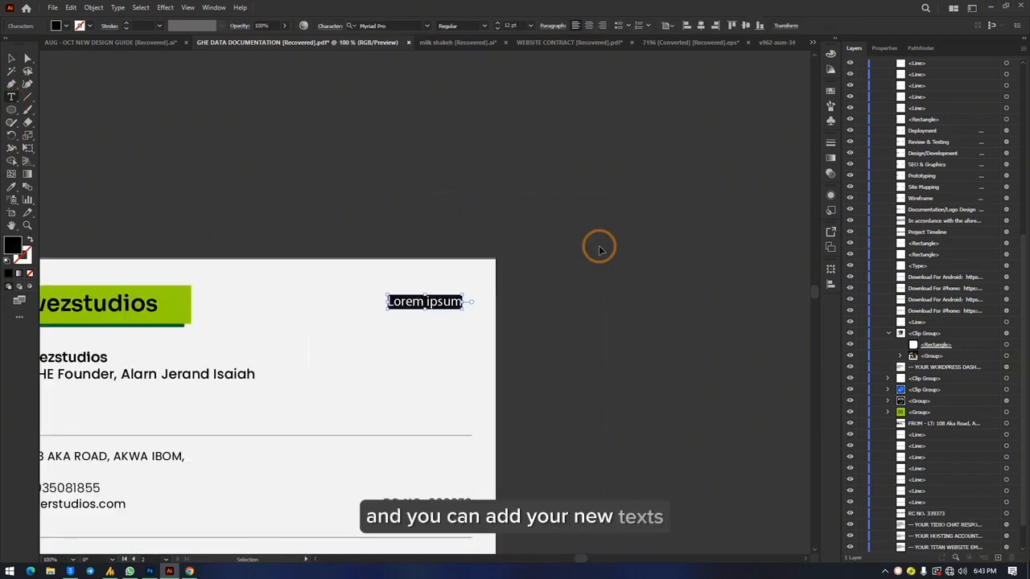
type("fgdfgddgdf")
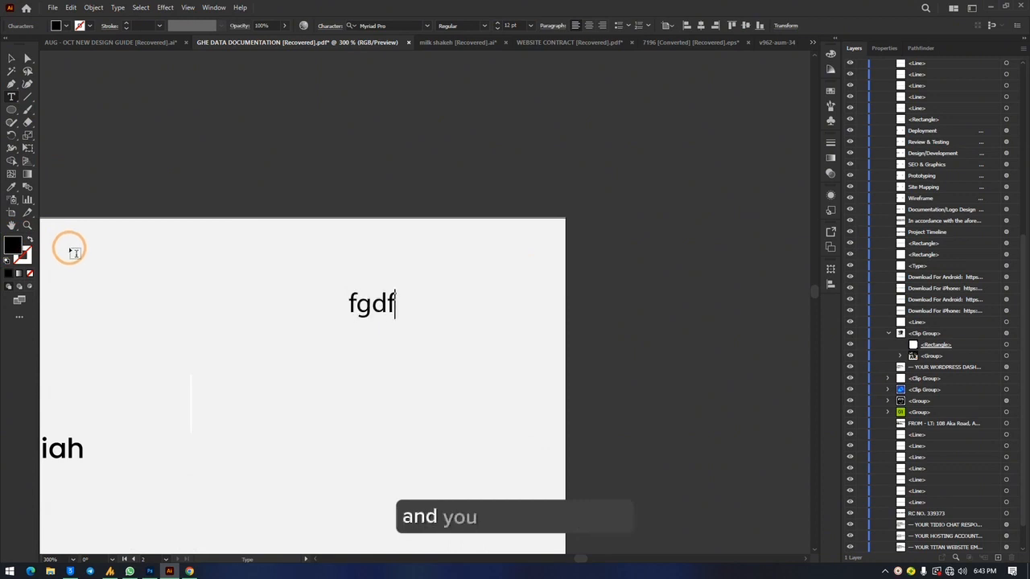
key("ctrl+a")
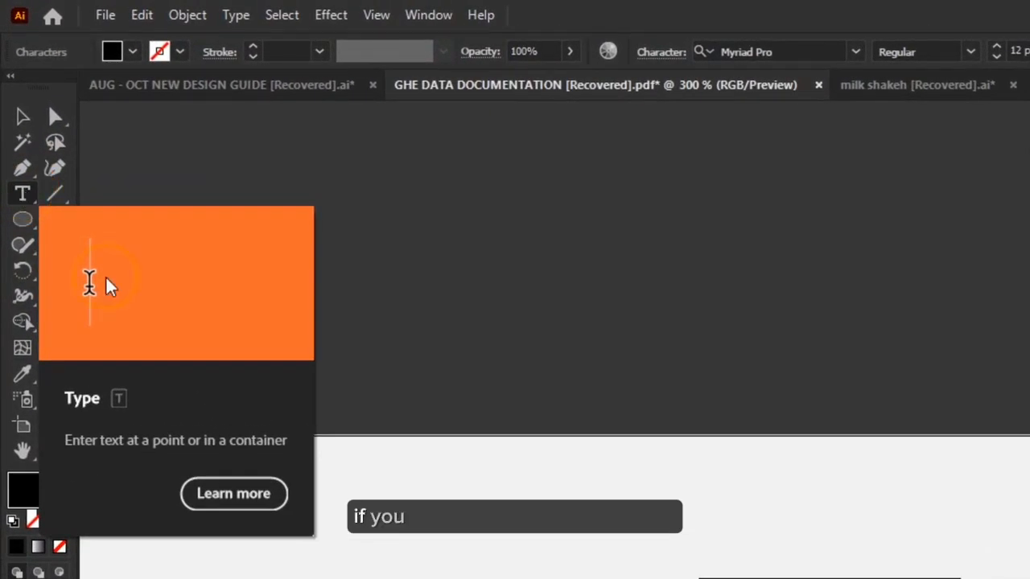
Set the "fgdfgddgdf" text in the Poppins font with the SemiBold style.
left_click(21, 115)
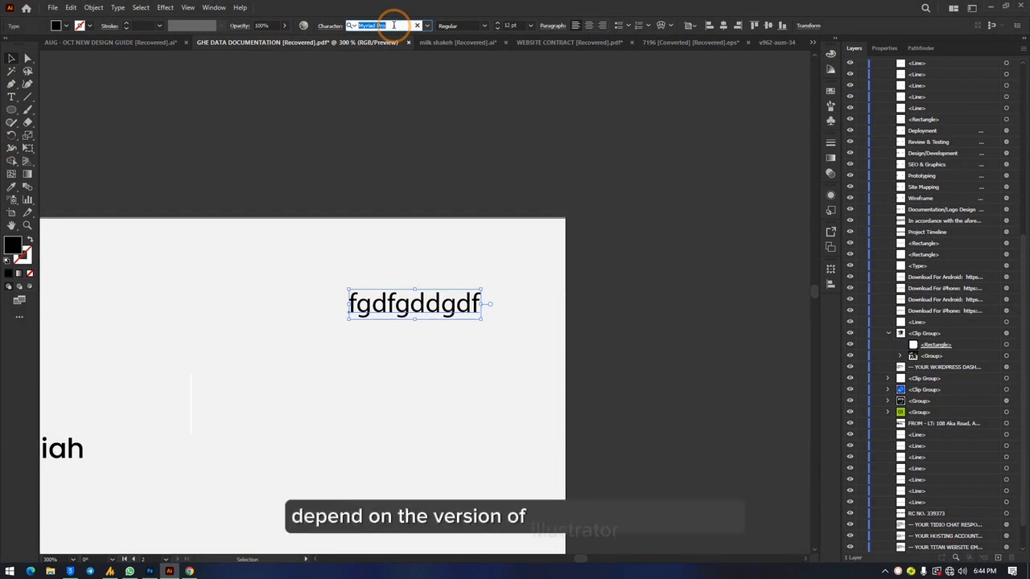
type("popp")
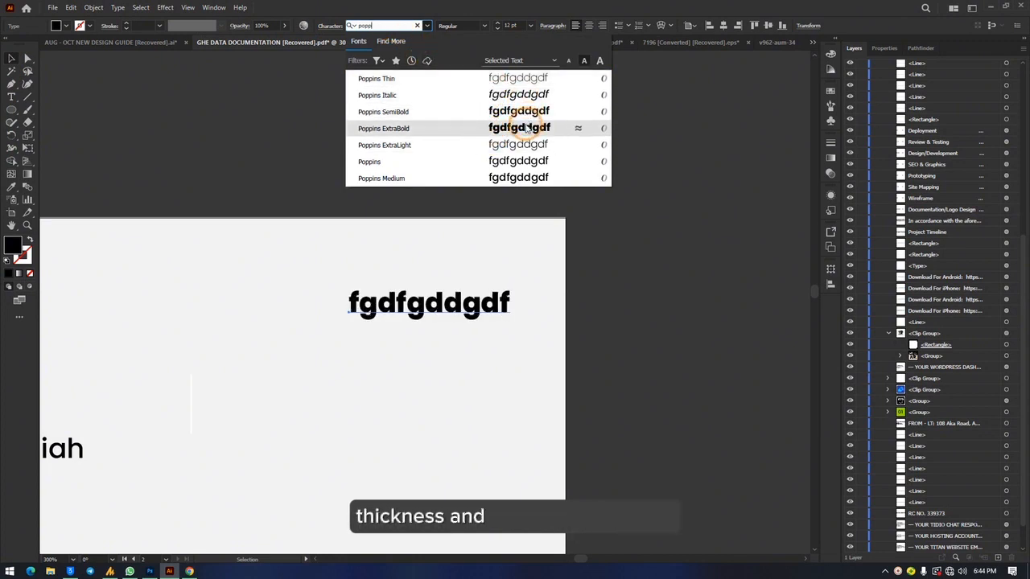
left_click(507, 111)
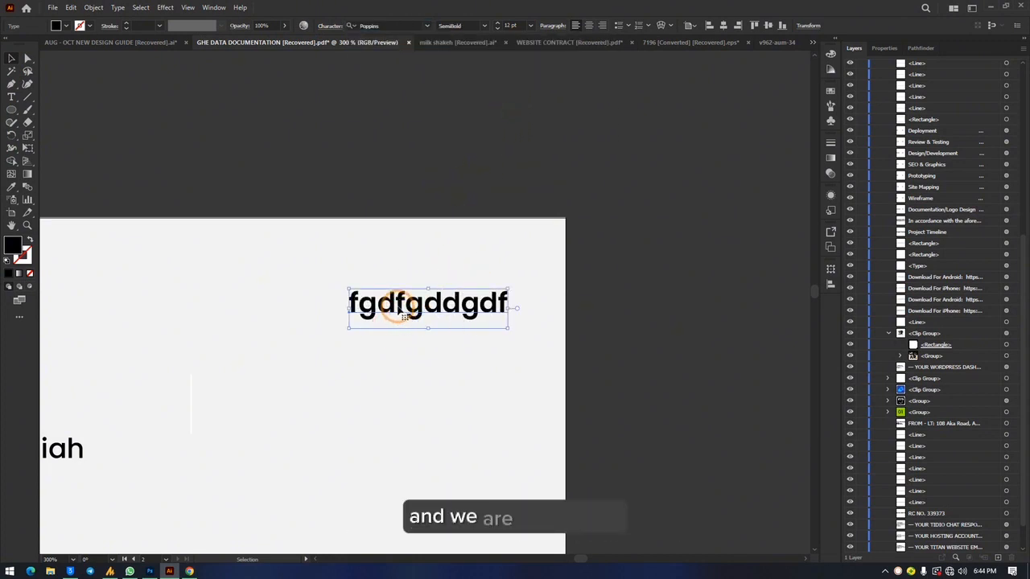
left_click(485, 25)
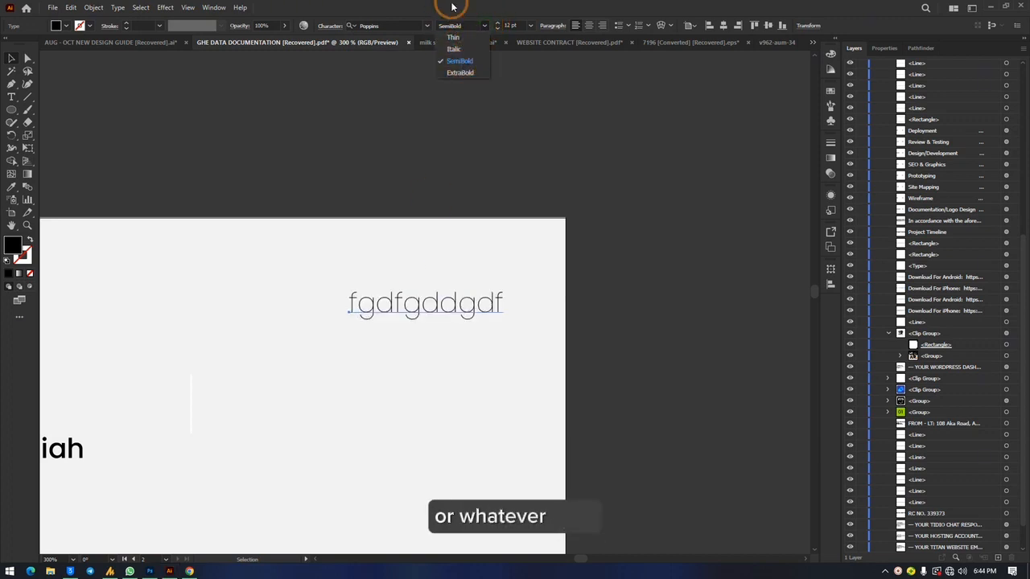
Increase the font size of the "fgdfgddgdf" text to 16 pt.
left_click(512, 26)
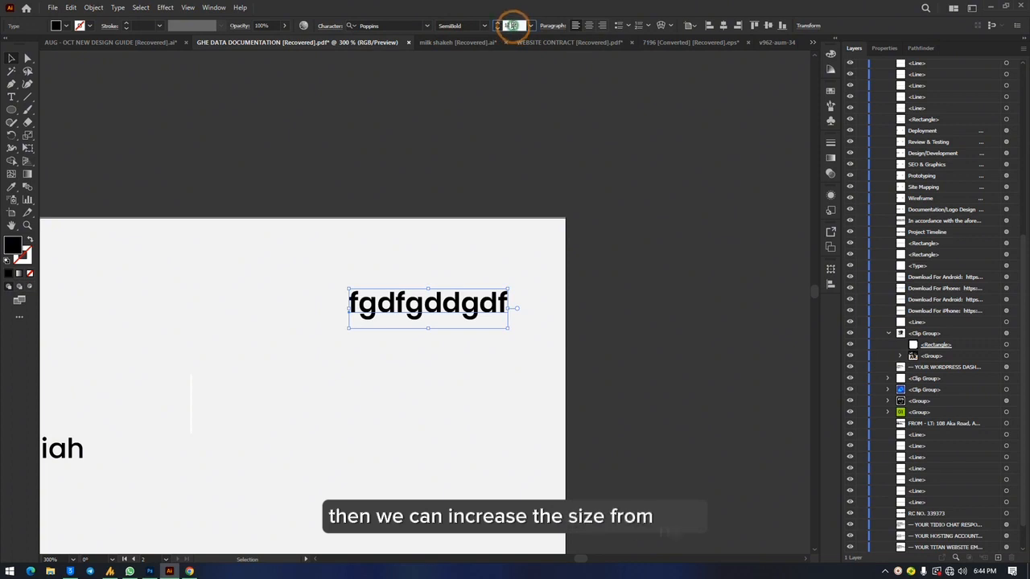
key("Up")
key("Up")
key("Up")
key("Up")
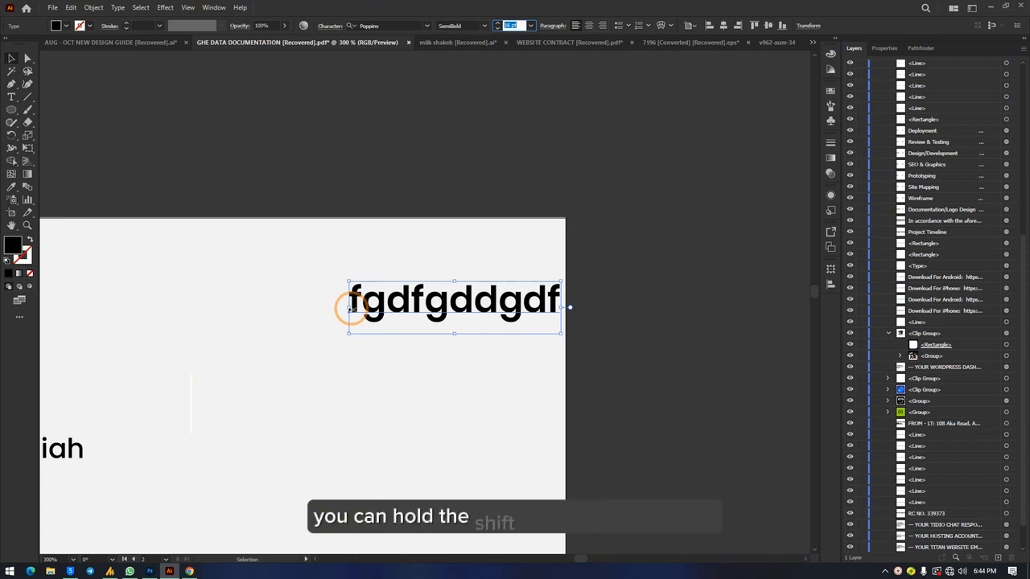
Stretch the "fgdfgddgdf" text horizontally out of proportion, and narrow it back to roughly normal letter widths.
left_click_drag(349, 306, 344, 359)
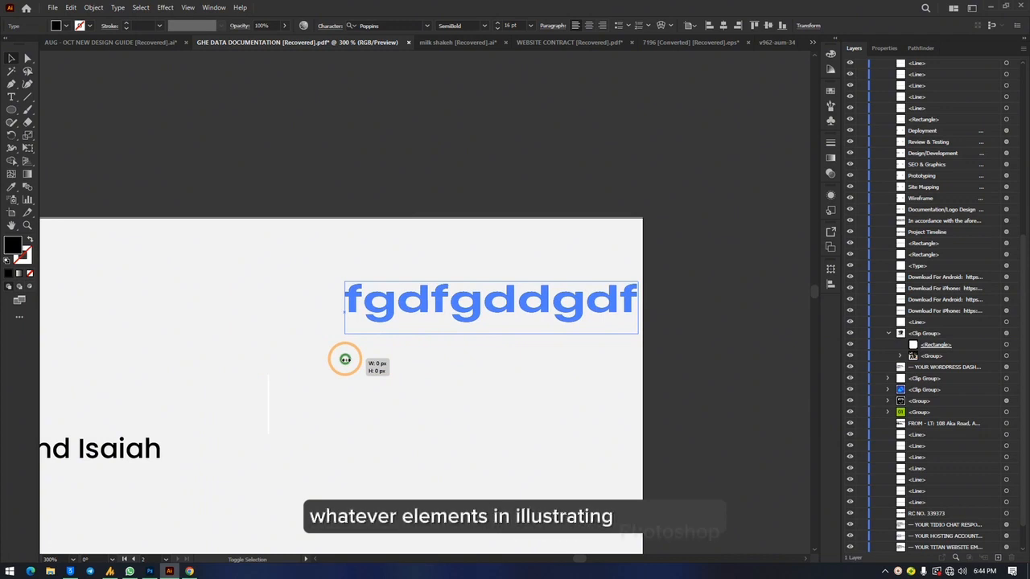
left_click_drag(344, 358, 344, 359)
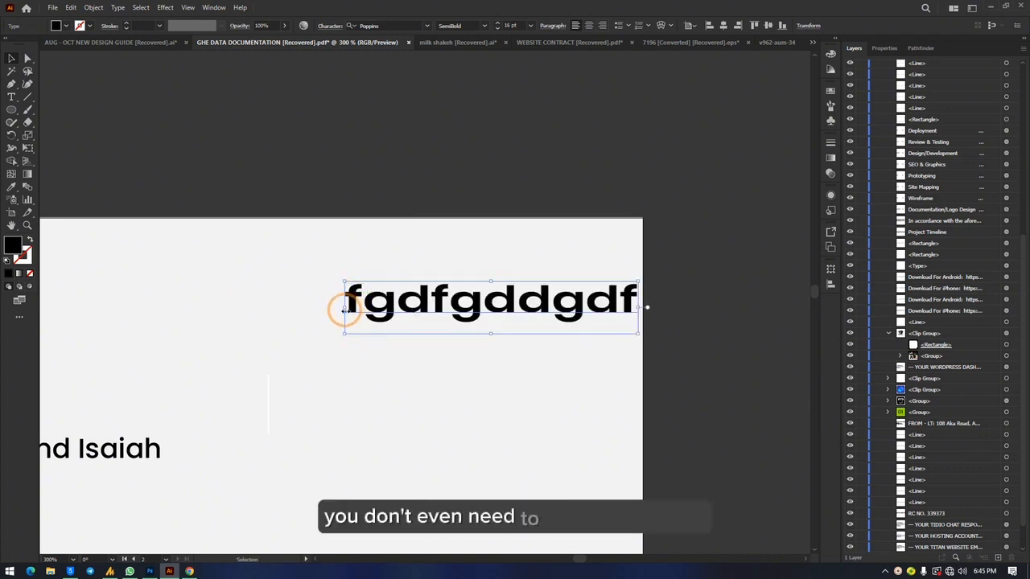
left_click_drag(344, 306, 410, 360)
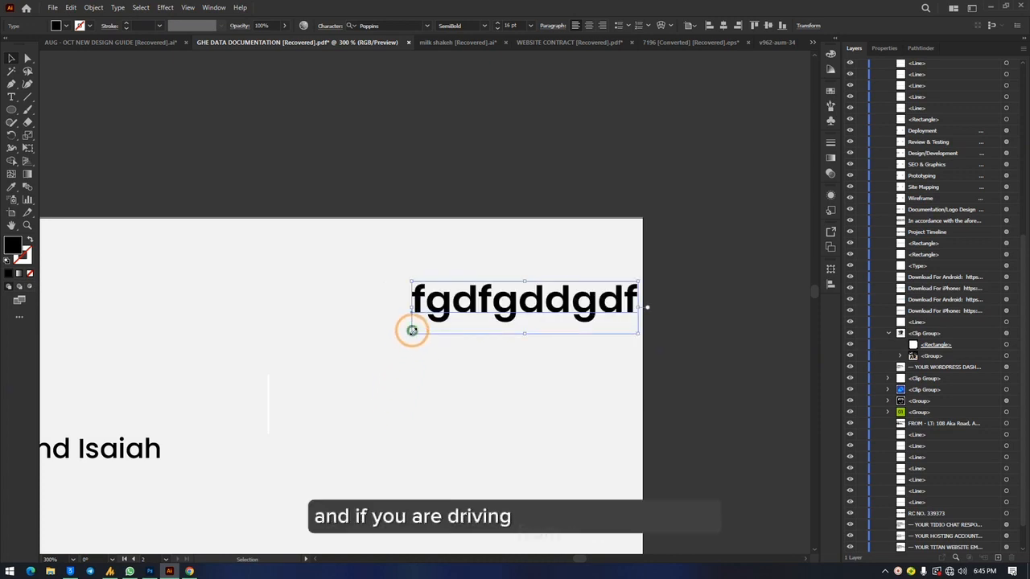
Enlarge the "fgdfgddgdf" text proportionally to about 56 pt, and distort it tall and narrow beside the green icreativezstudios header.
left_click_drag(411, 329, 152, 466)
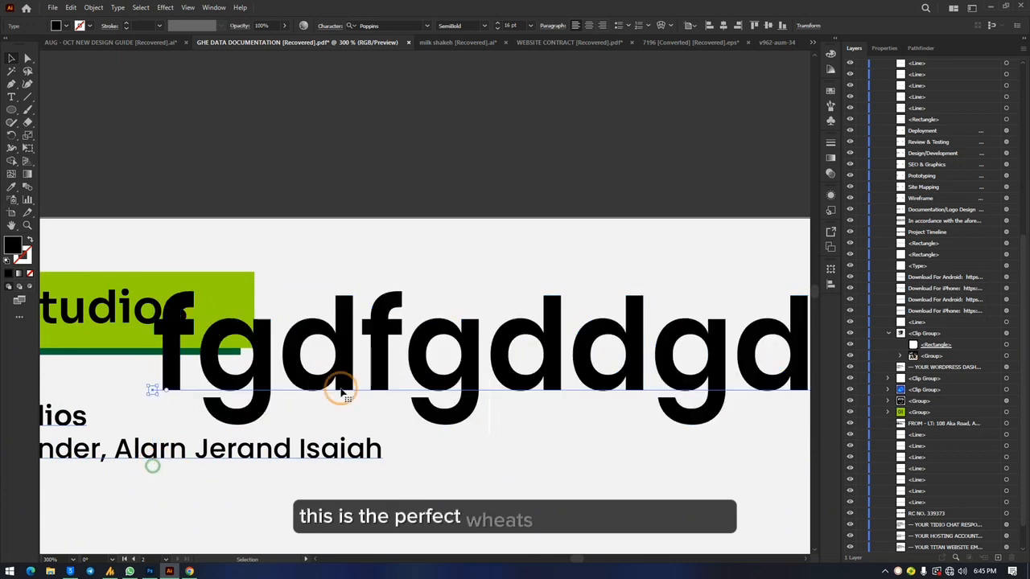
left_click_drag(478, 374, 431, 185)
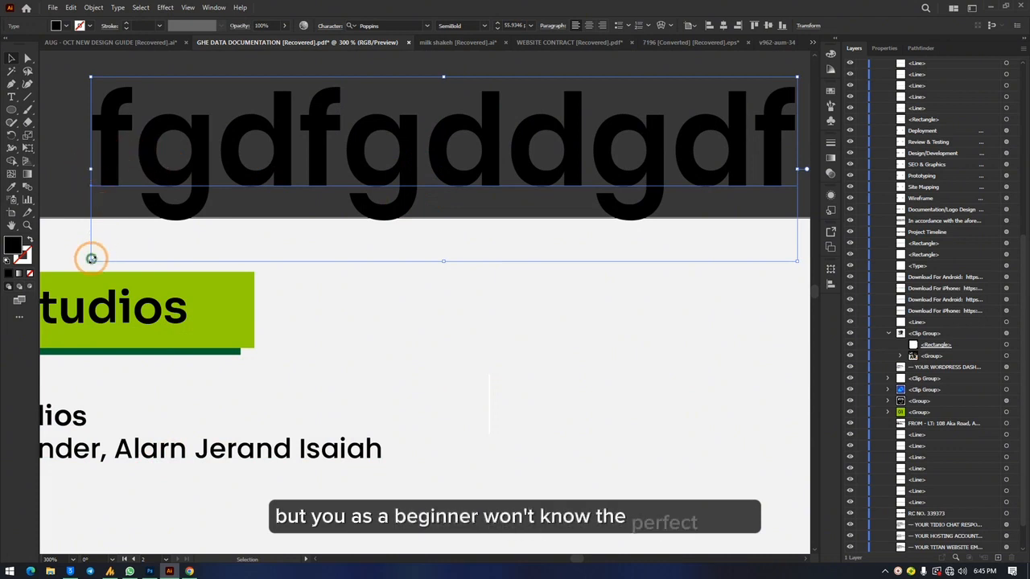
left_click_drag(91, 258, 319, 371)
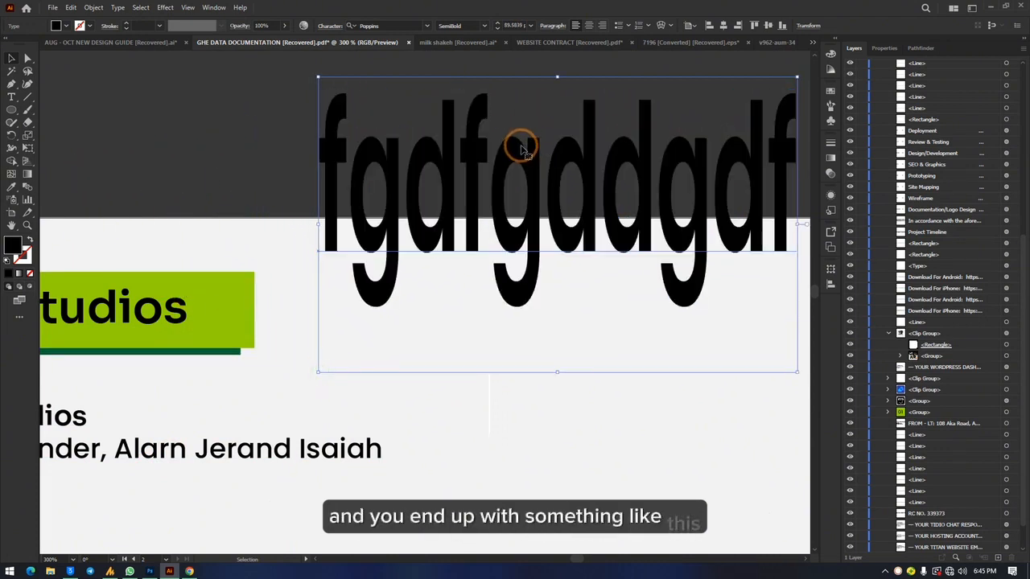
left_click_drag(522, 147, 524, 294)
Delete the distorted "fgdfgddgdf" text from the second page.
key("ctrl+minus")
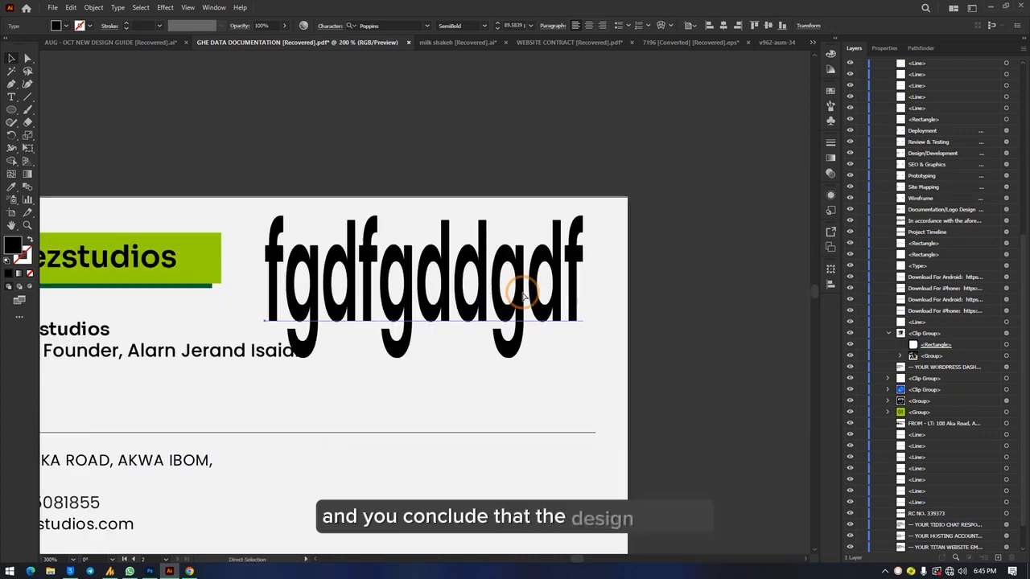
key("ctrl+minus")
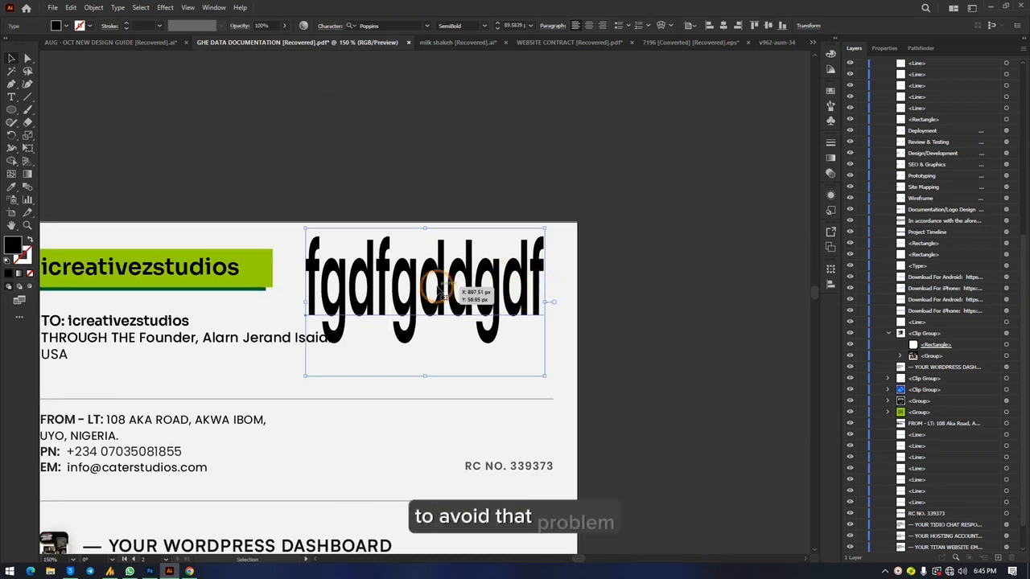
key("Delete")
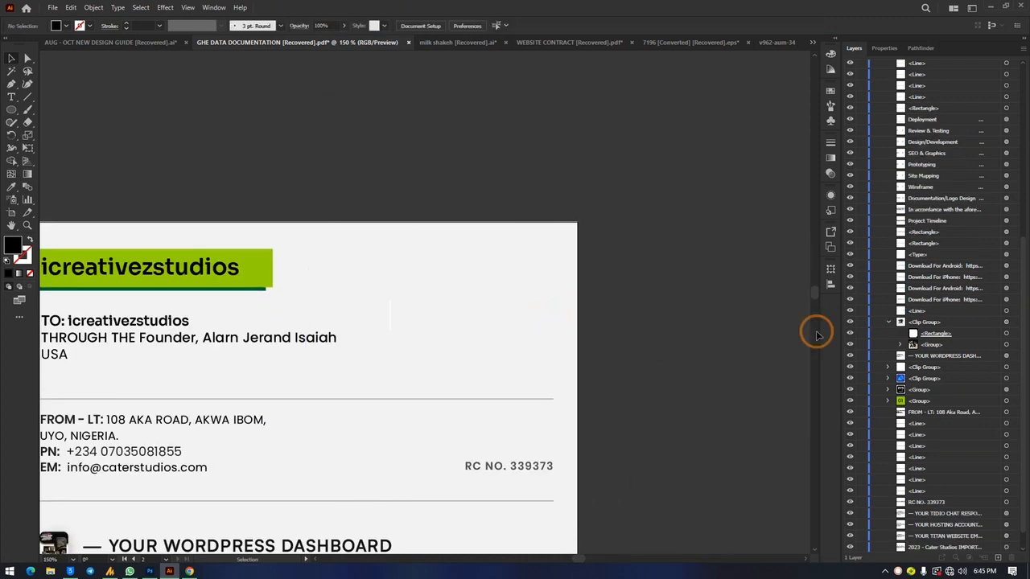
key("ctrl+minus")
key("ctrl+minus")
key("ctrl+minus")
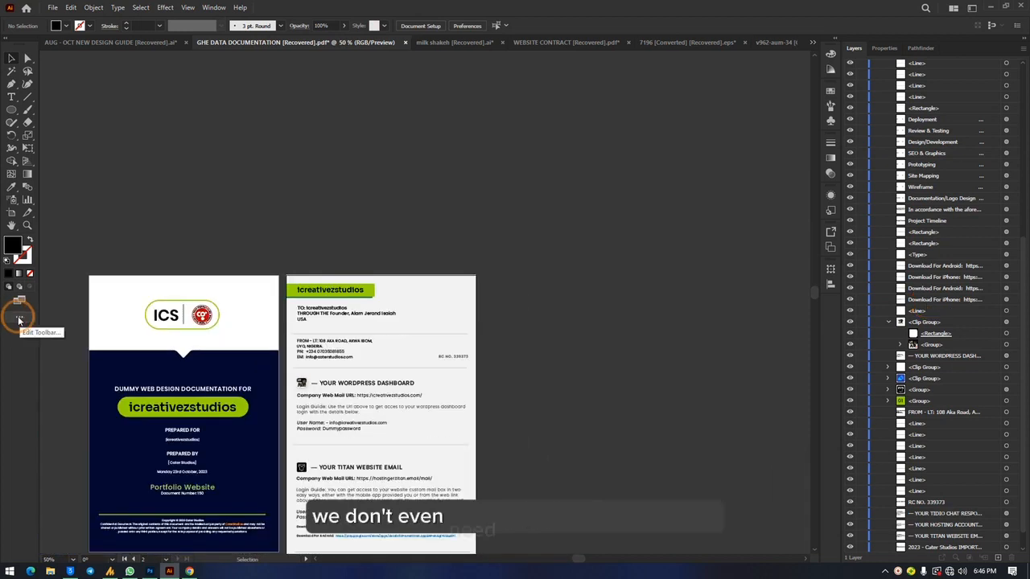
left_click(14, 161)
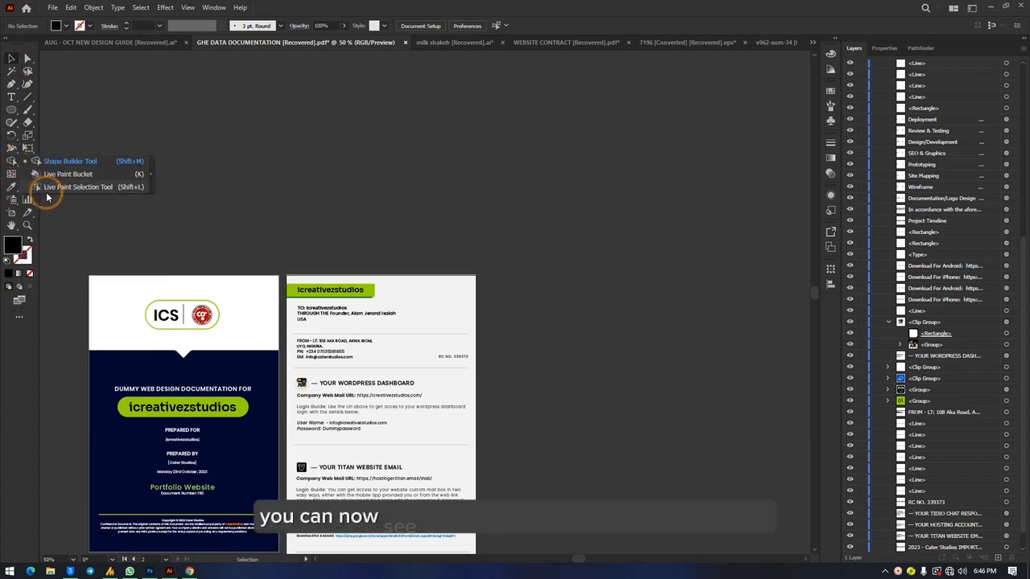
left_click(10, 188)
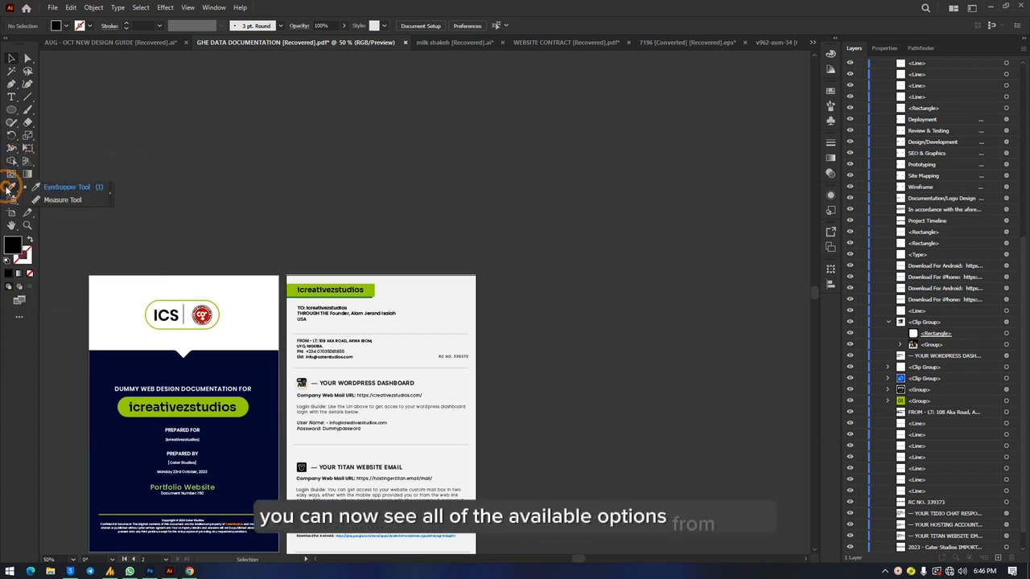
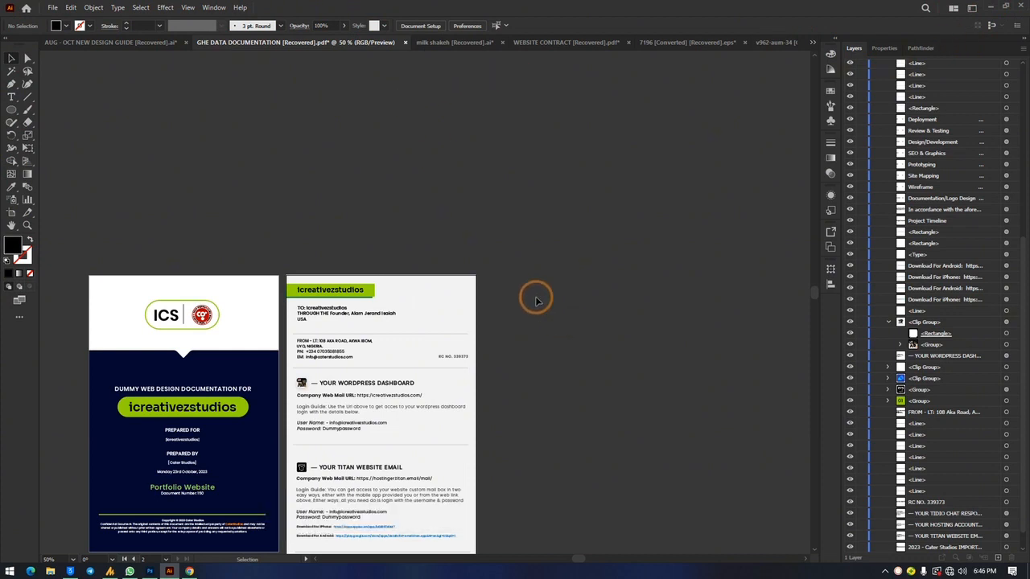
Add the round red logo beside ICS on the cover page to the Asset Export collection.
scroll(536, 295, "down", 3)
scroll(188, 232, "down", 1)
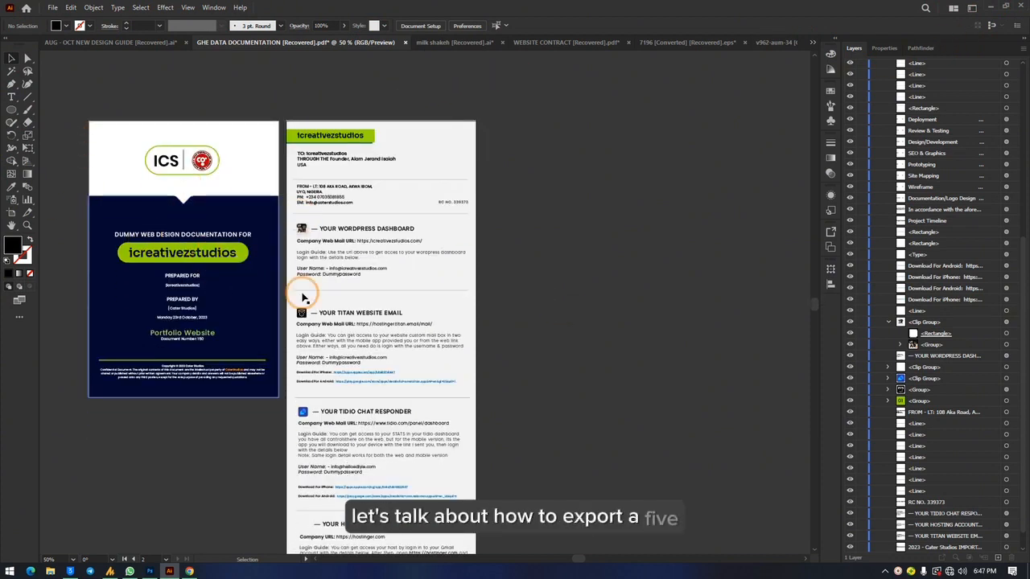
left_click(202, 165)
left_click_drag(201, 170, 200, 165)
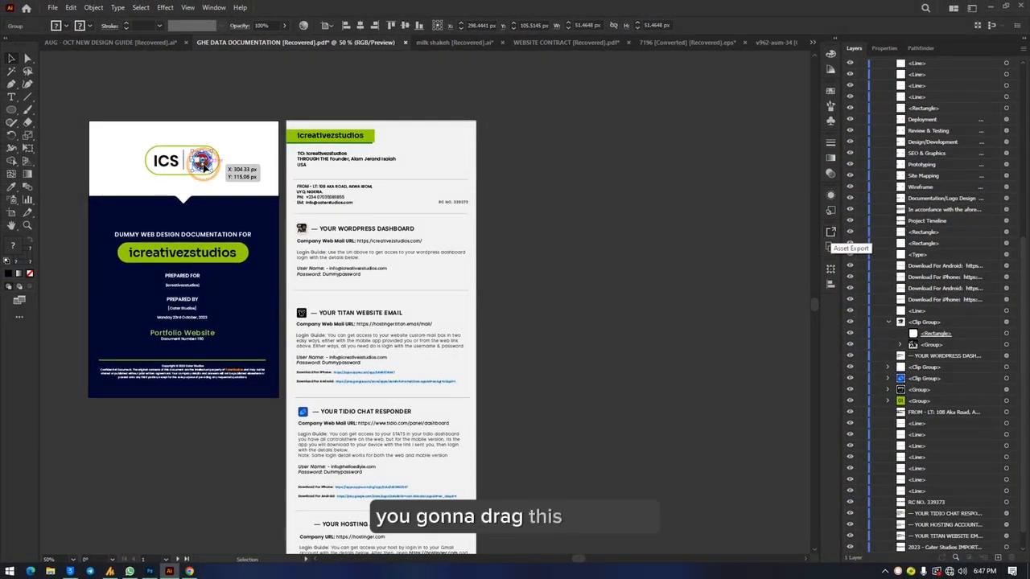
left_click_drag(202, 163, 733, 314)
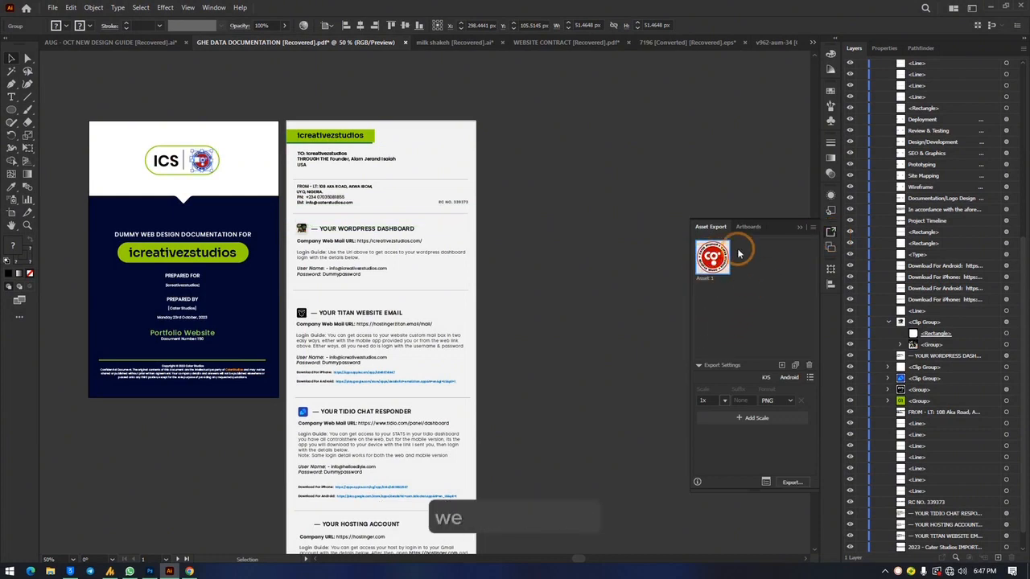
left_click(201, 96)
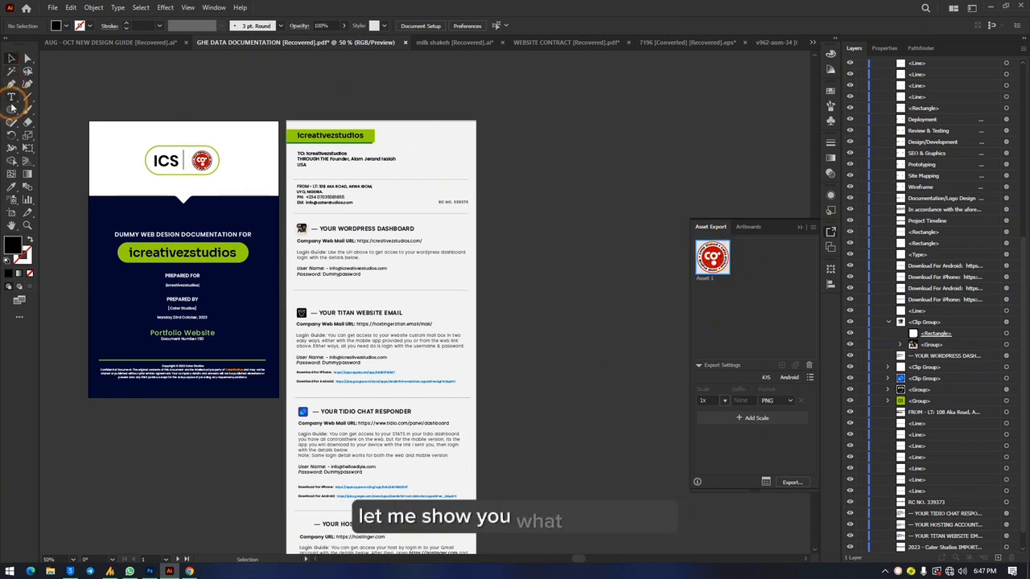
Draw a circle, a tall ellipse about 58 by 114 px and a wide ellipse in the empty space beside the second page.
left_click(11, 110)
left_click_drag(550, 124, 585, 161)
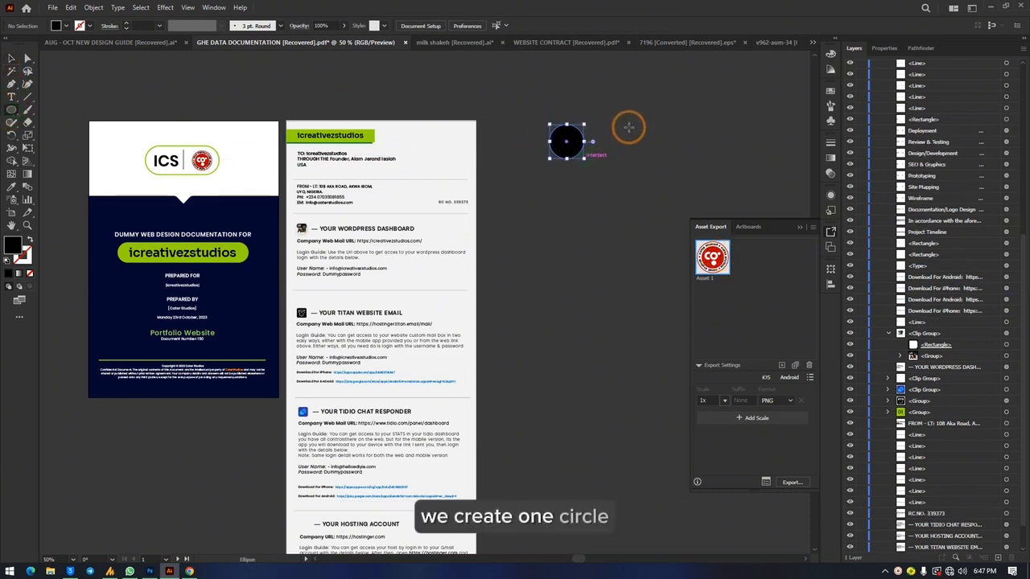
left_click_drag(628, 127, 650, 173)
left_click_drag(560, 205, 618, 236)
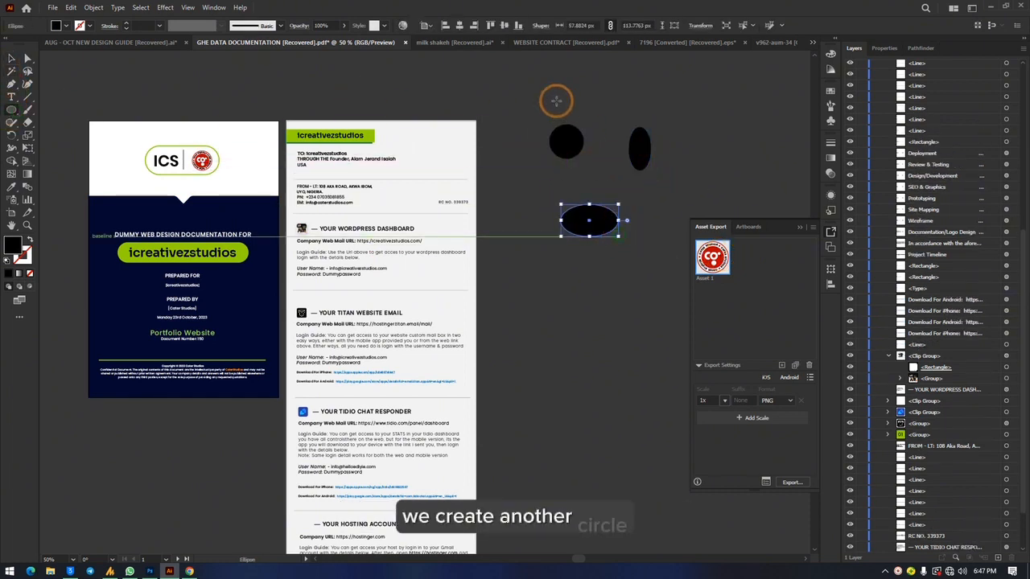
Add the circle and two ellipses to the Asset Export collection, and delete the shapes together with their assets.
left_click(12, 59)
left_click_drag(496, 96, 667, 258)
left_click_drag(599, 233, 764, 321)
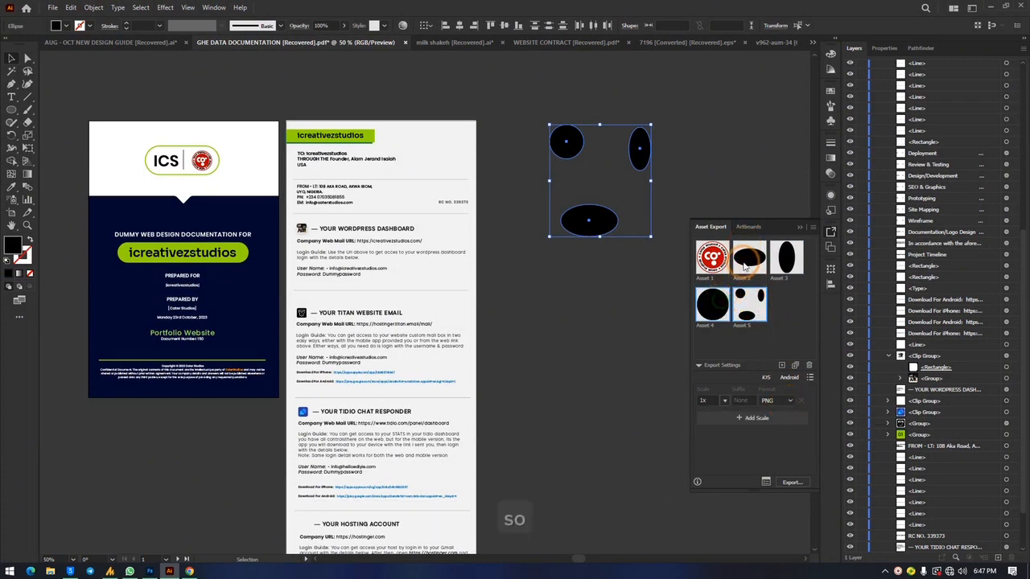
key("Delete")
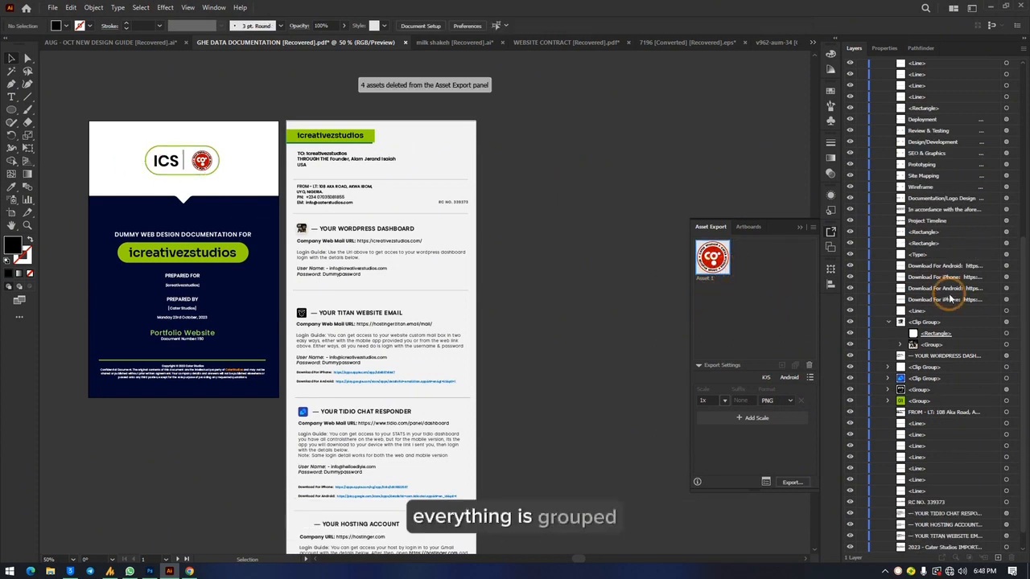
Select the red logo asset and set its export scale to 2x.
left_click(700, 264)
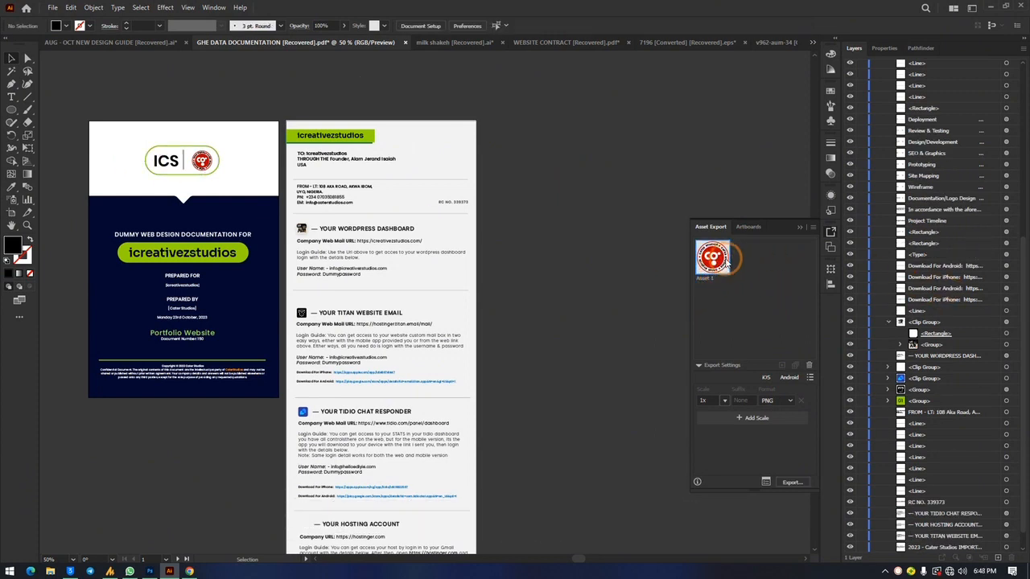
left_click(724, 399)
left_click(735, 424)
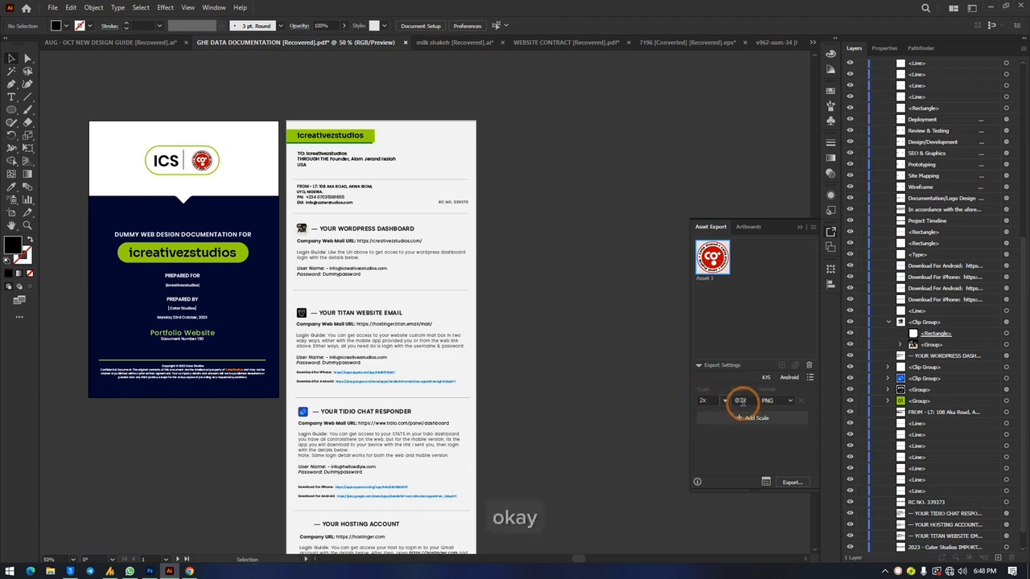
Try PDF as the logo asset's export format, and set the format to SVG instead.
left_click(786, 404)
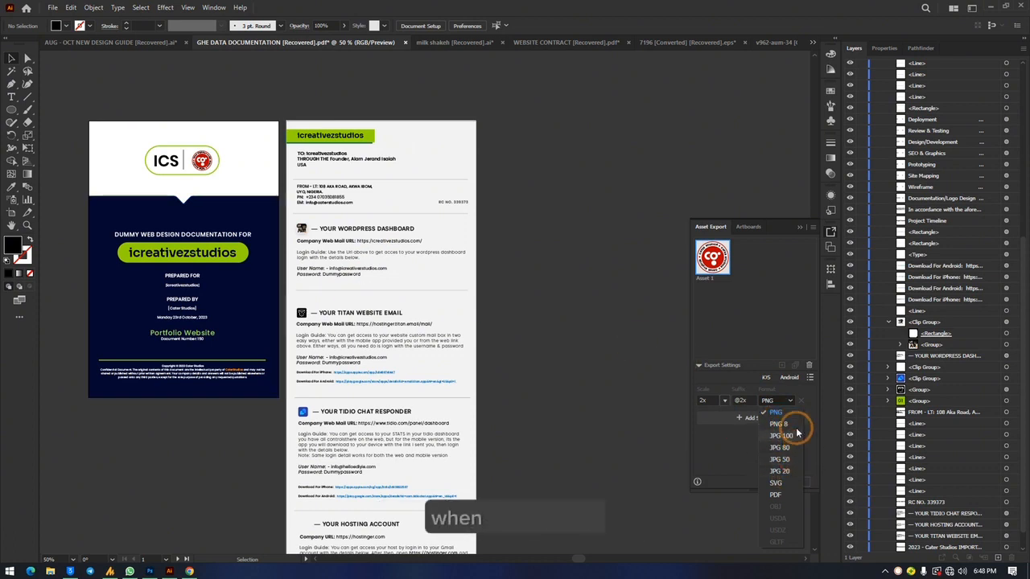
left_click(786, 496)
left_click(768, 397)
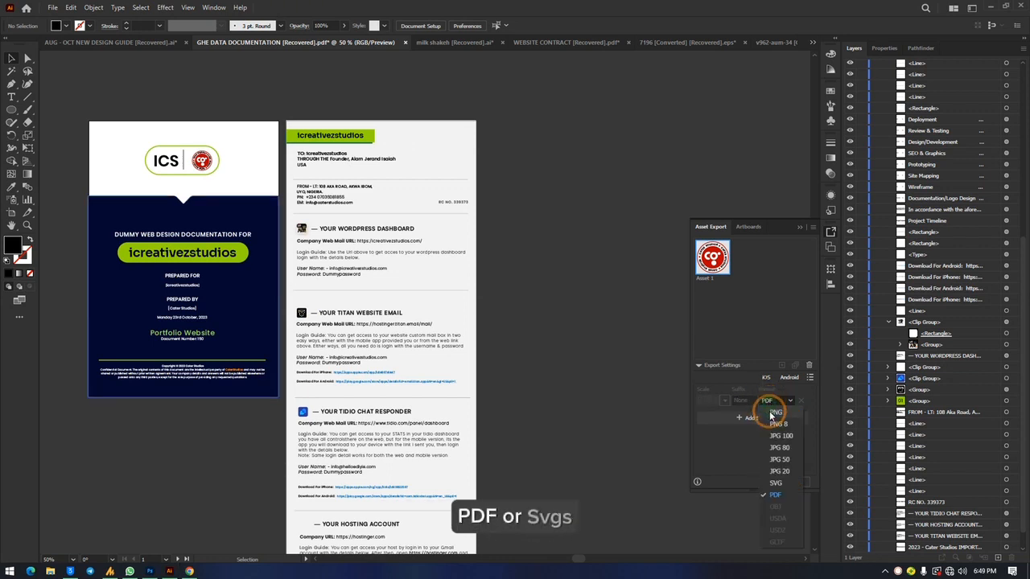
left_click(774, 482)
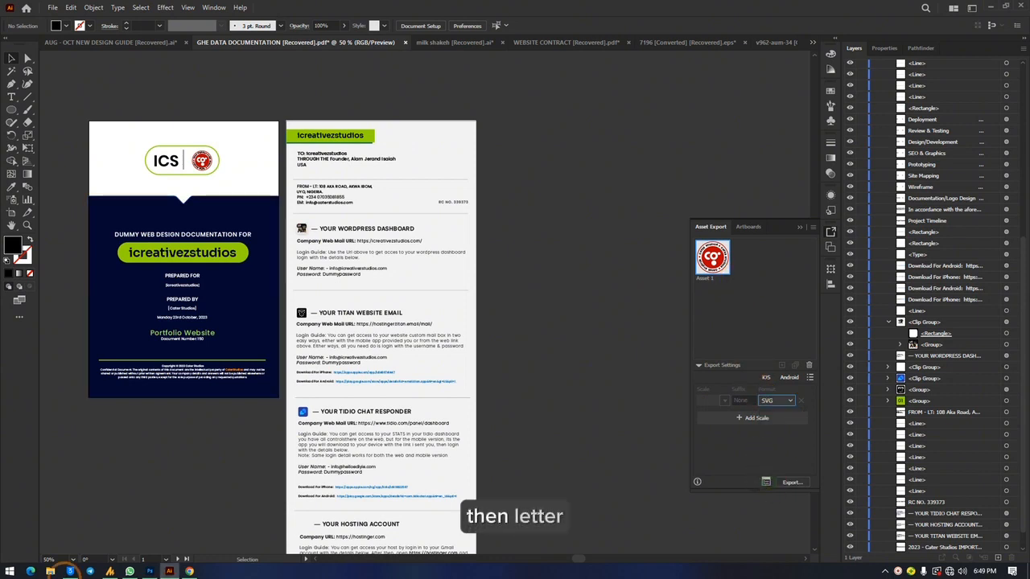
Export the logo asset as SVG to the Desktop folder.
mouse_move(150, 571)
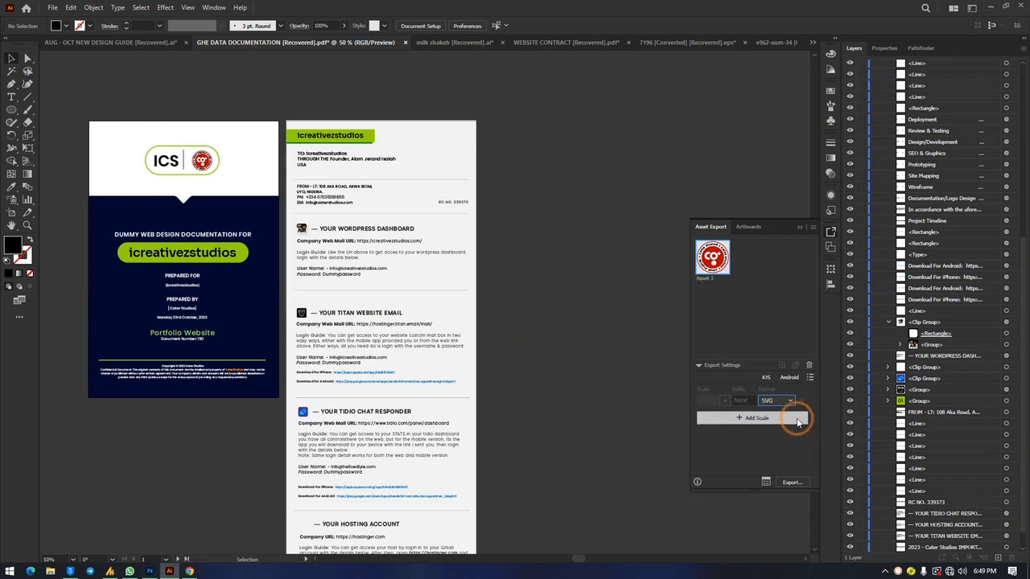
left_click(790, 480)
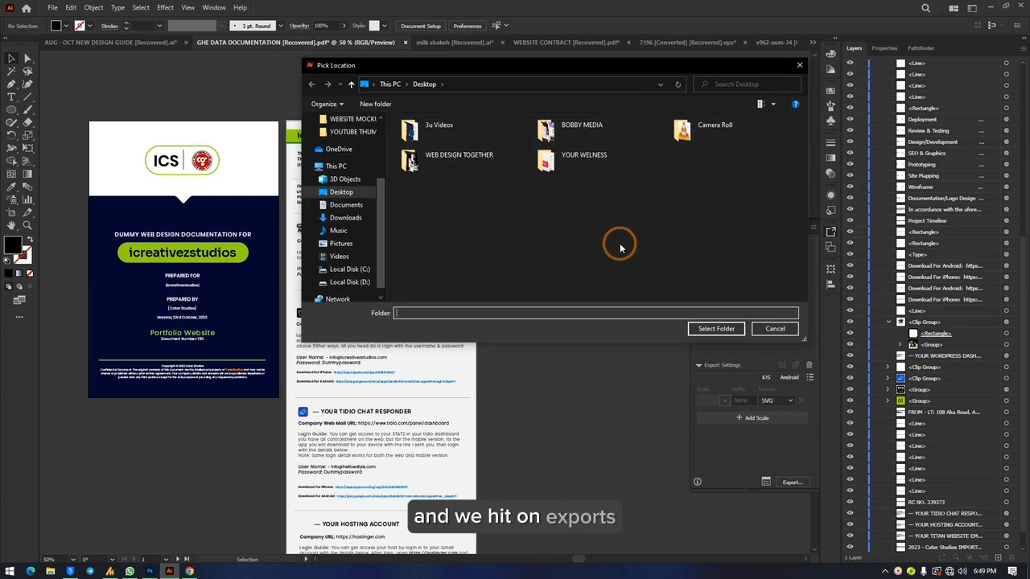
left_click(342, 194)
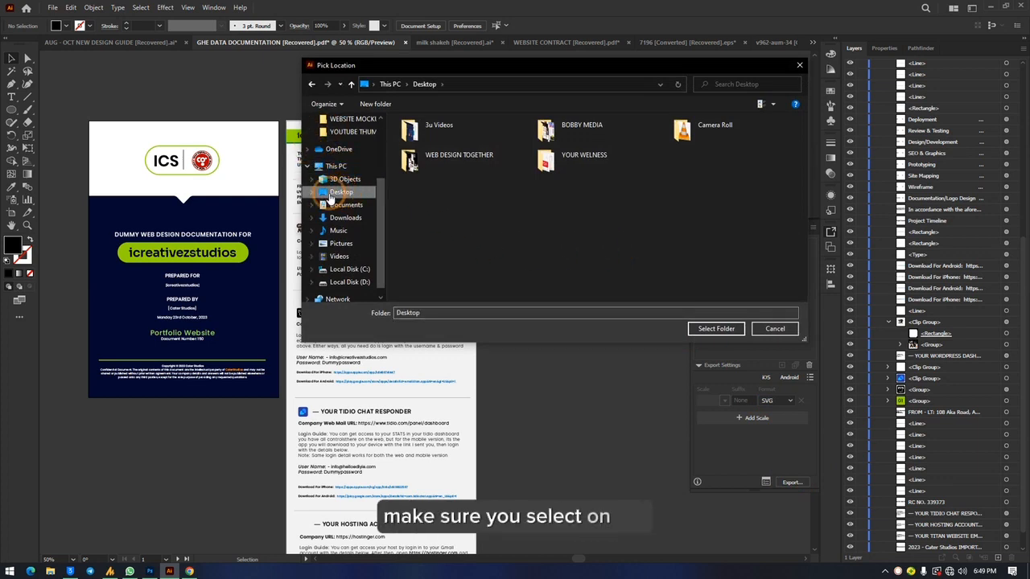
left_click(716, 329)
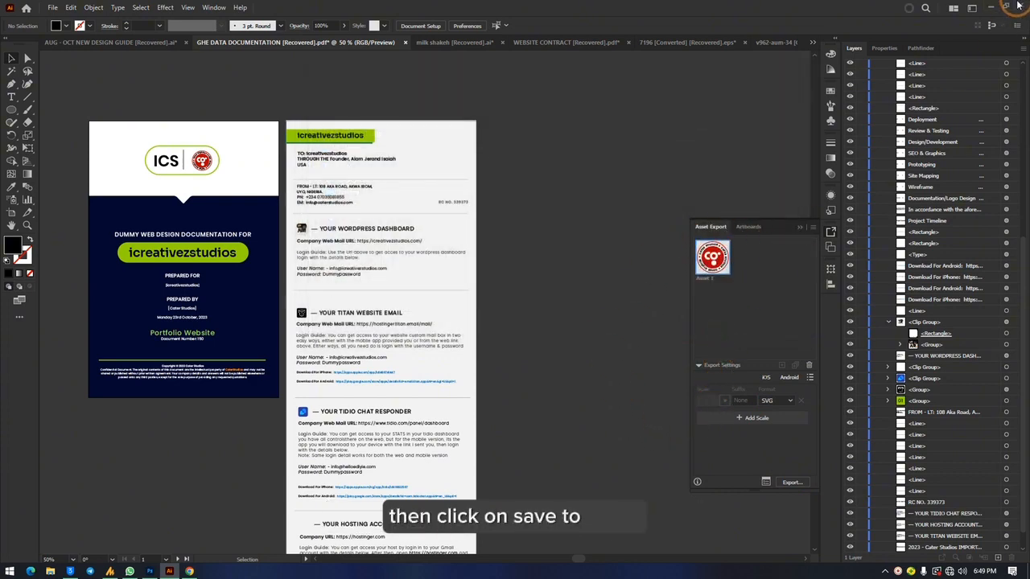
Open the SVG folder on the desktop and place Asset 1.svg into the sell any.psd document in Photoshop.
left_click(990, 7)
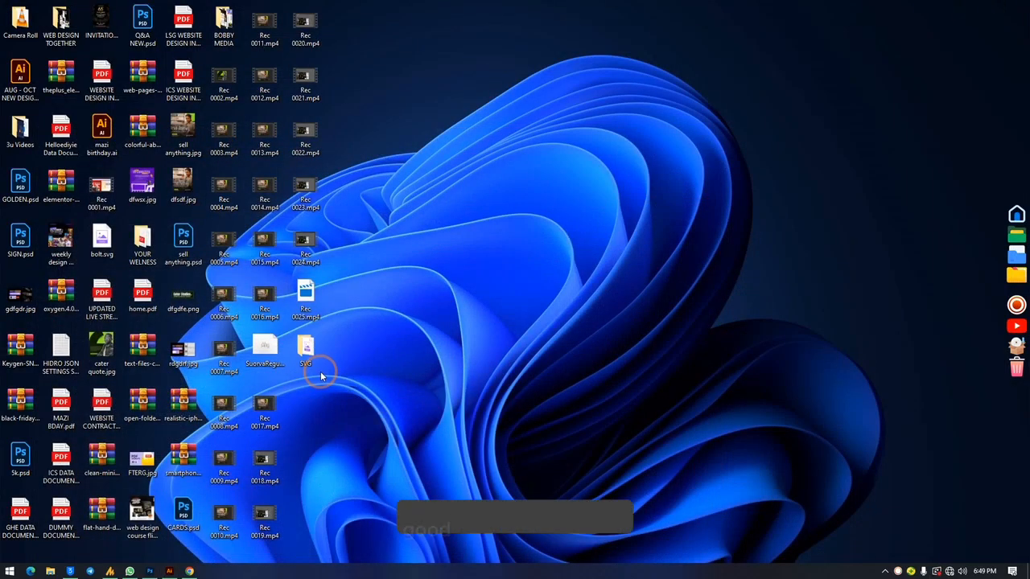
double_click(307, 348)
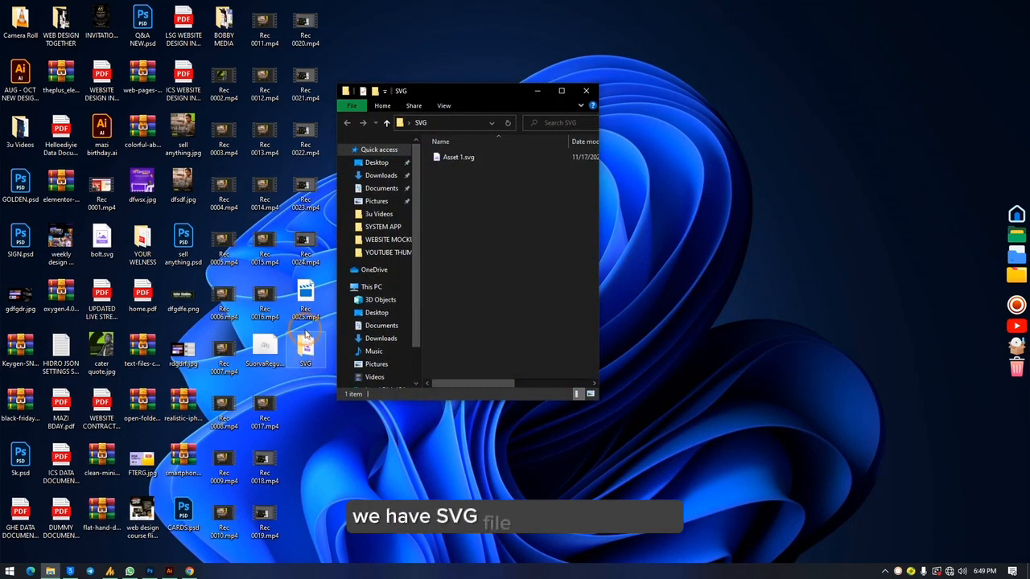
left_click(448, 157)
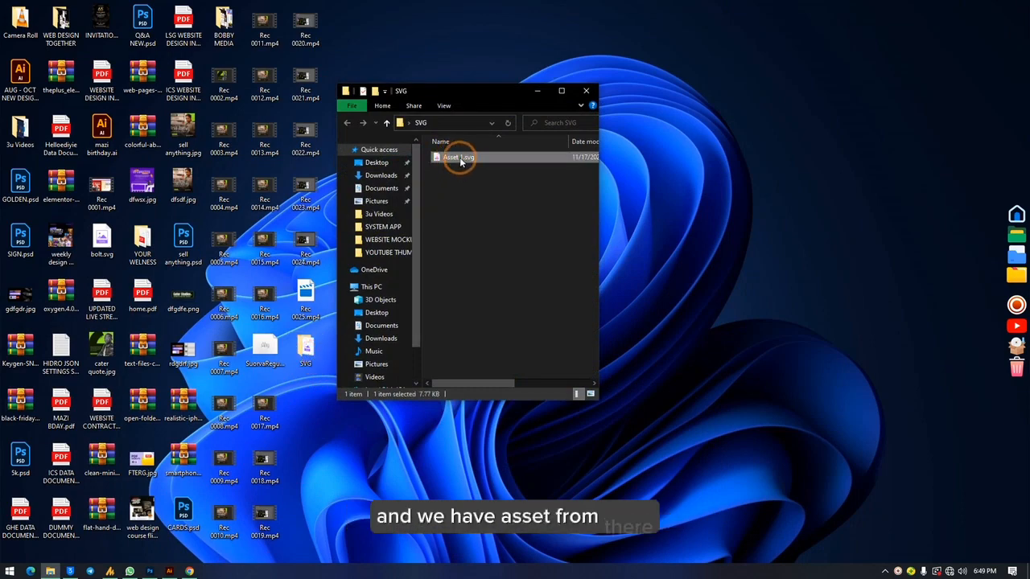
left_click_drag(460, 161, 529, 222)
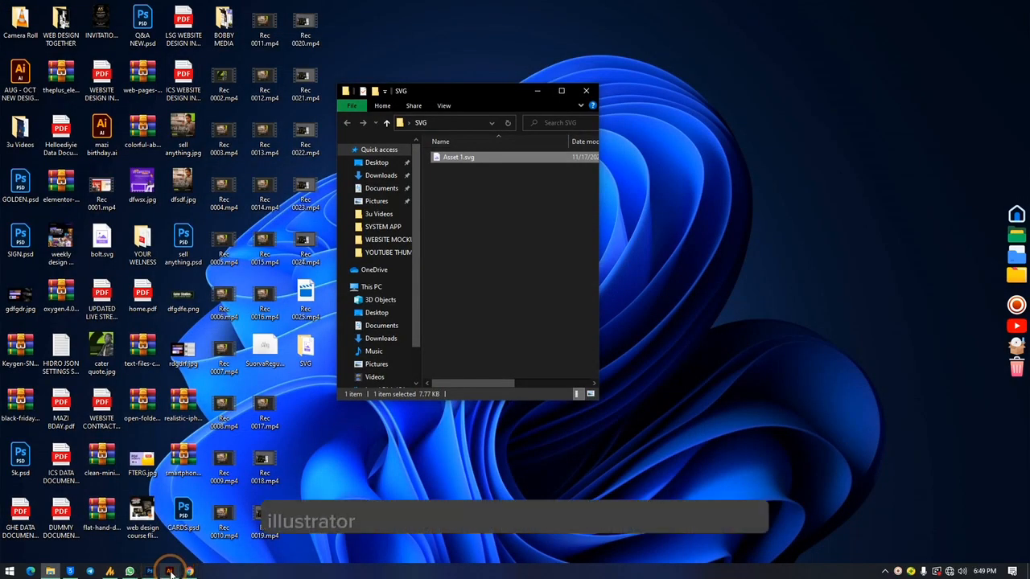
Switch back to the documentation file in Illustrator and dismiss the Asset Export panel.
mouse_move(169, 572)
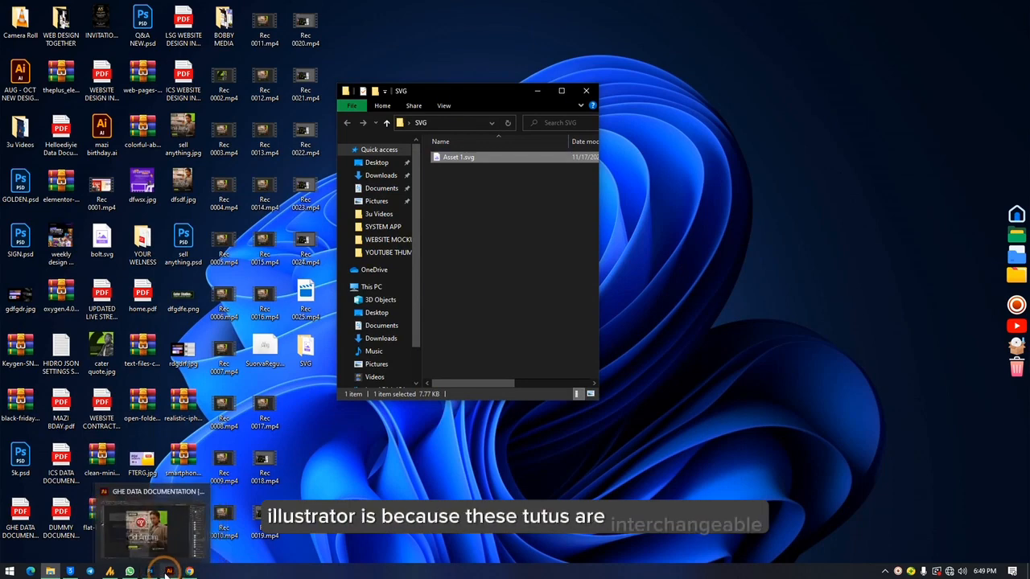
left_click(167, 571)
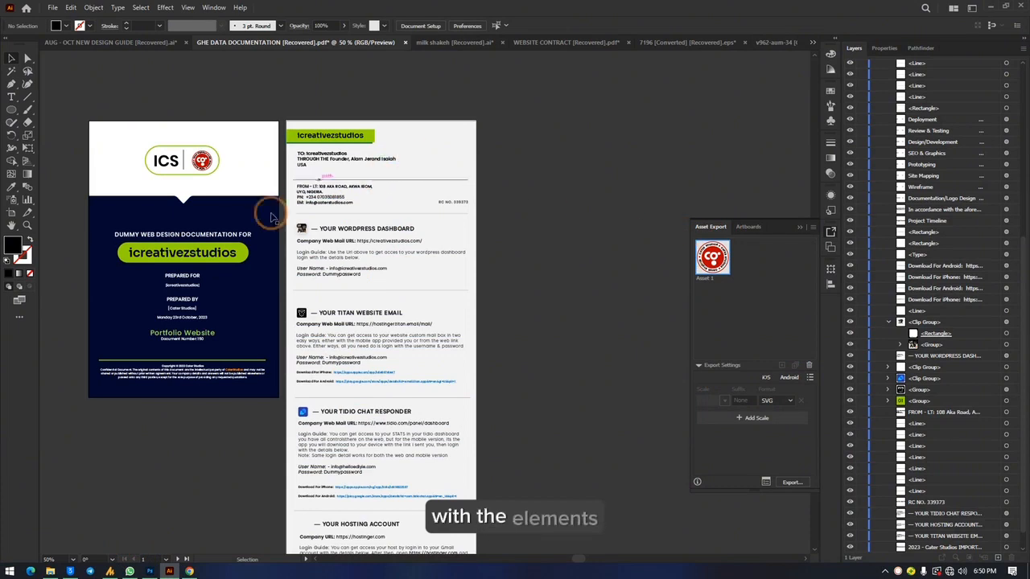
mouse_move(152, 572)
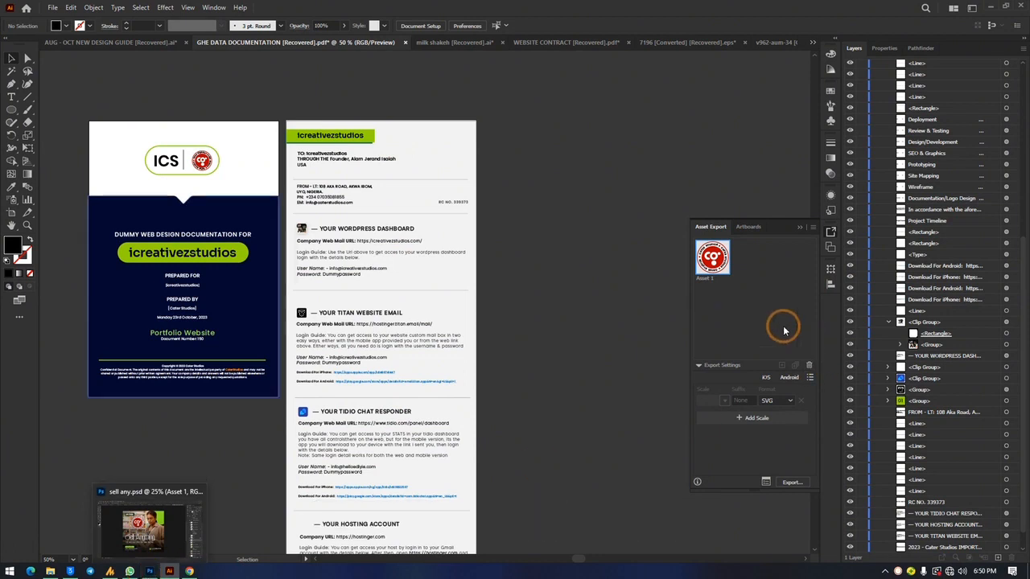
left_click(793, 223)
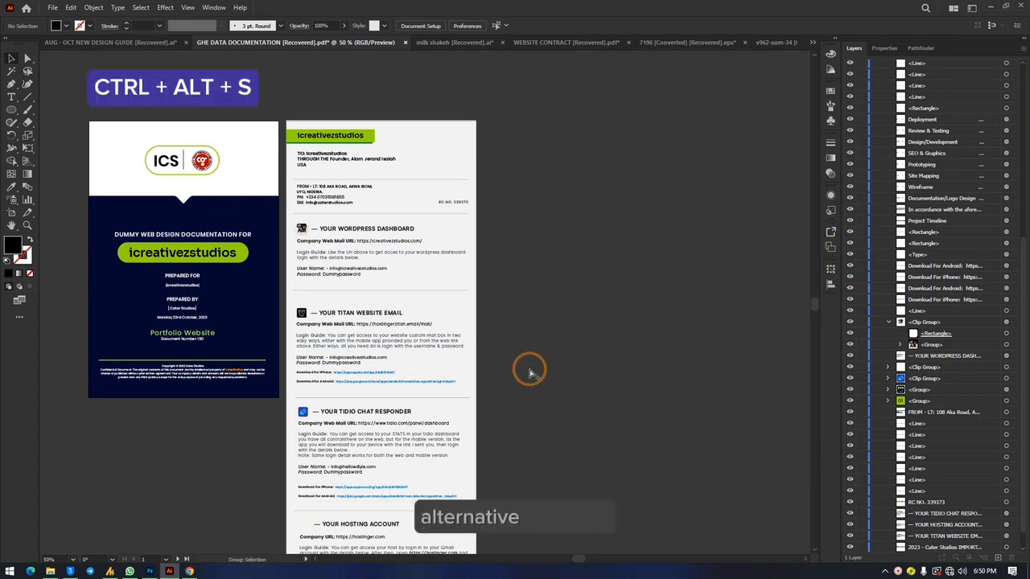
Start saving a copy of the document to the Desktop in Adobe PDF format, named ftgrtgedfd.
key("ctrl+alt+s")
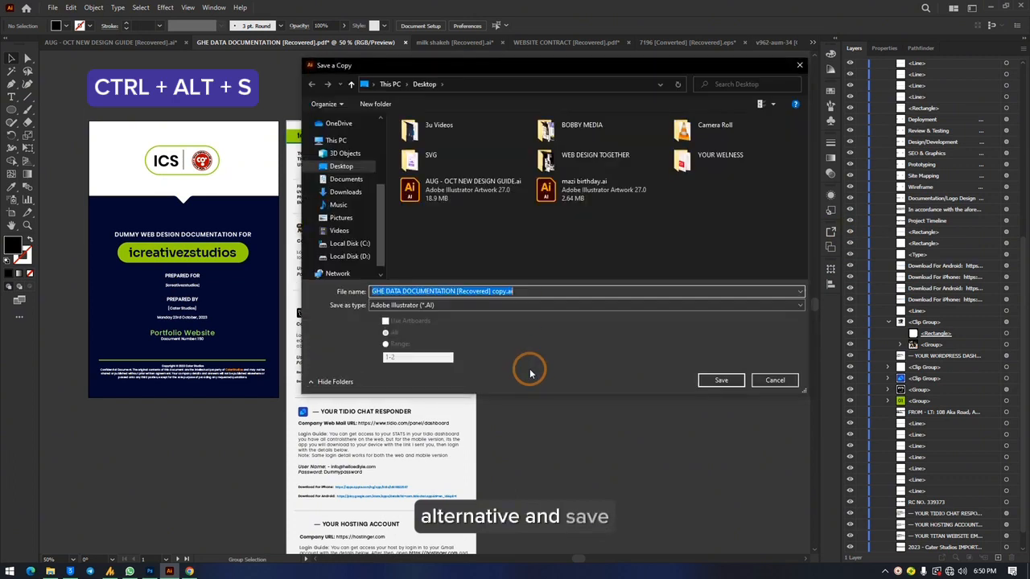
left_click(481, 305)
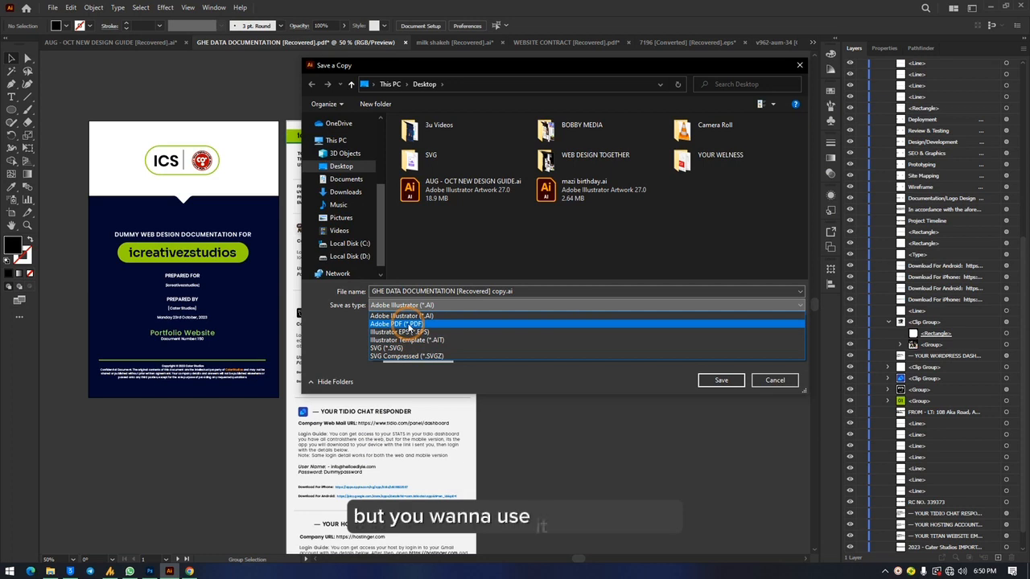
left_click(408, 324)
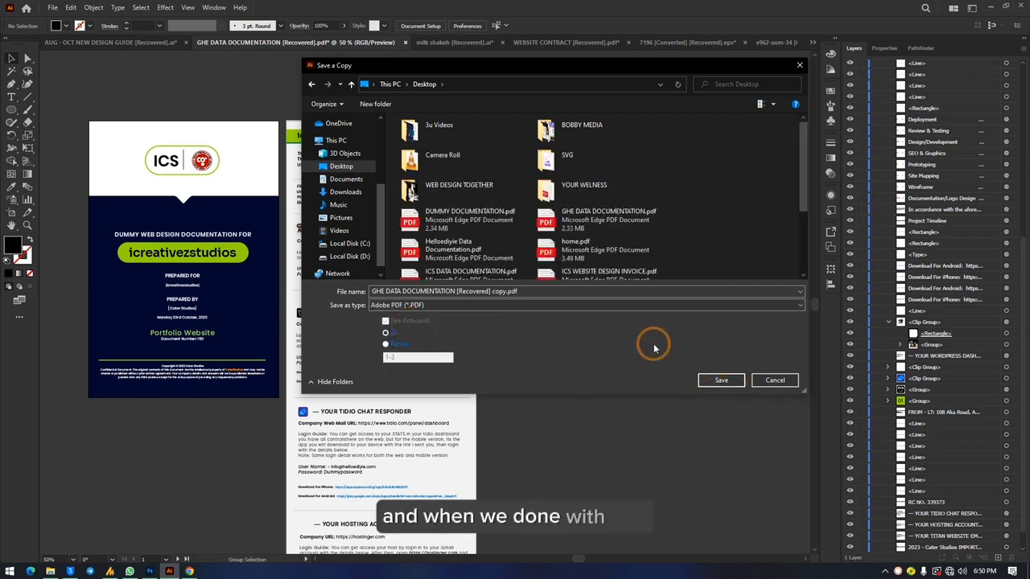
left_click(474, 291)
type("ftgrtgedfd")
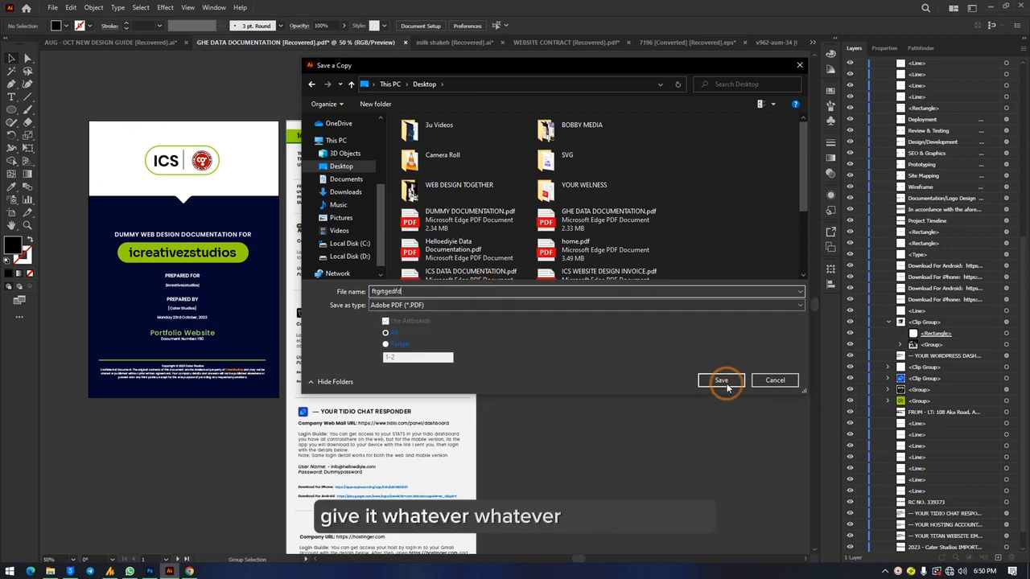
left_click(722, 381)
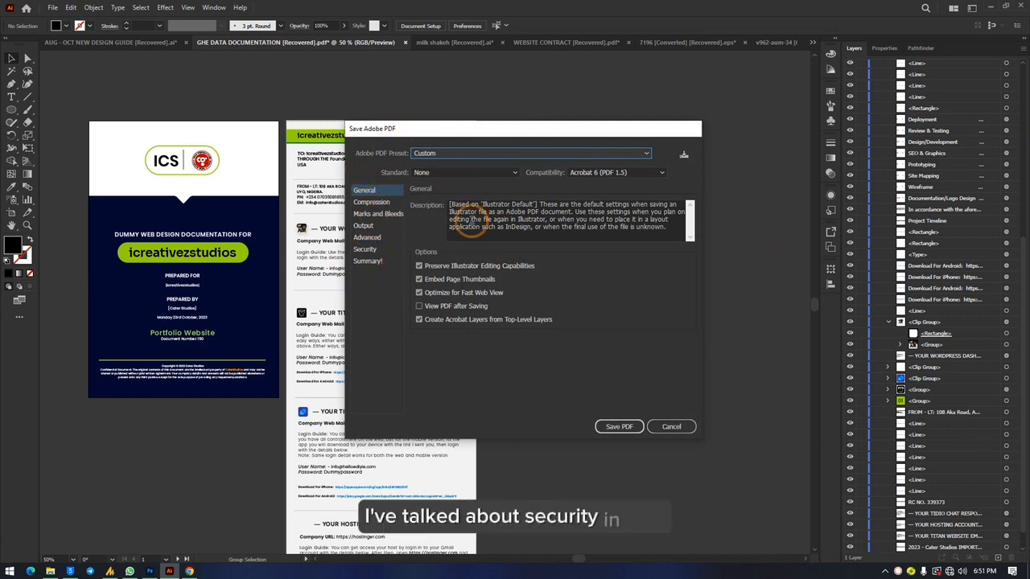
Check the Security options for the PDF, return to the General options and save the PDF with its current settings.
left_click(366, 249)
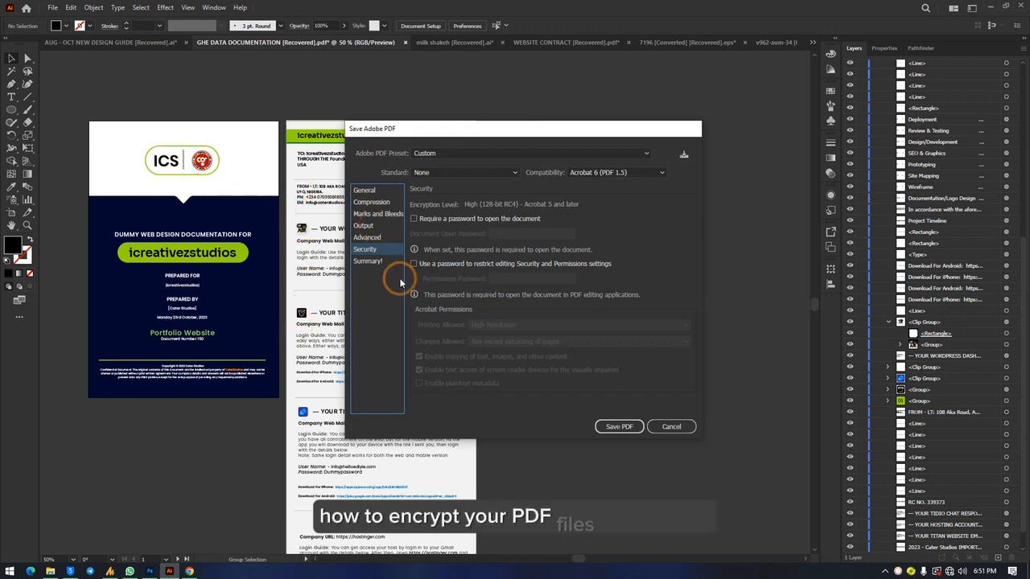
left_click(365, 190)
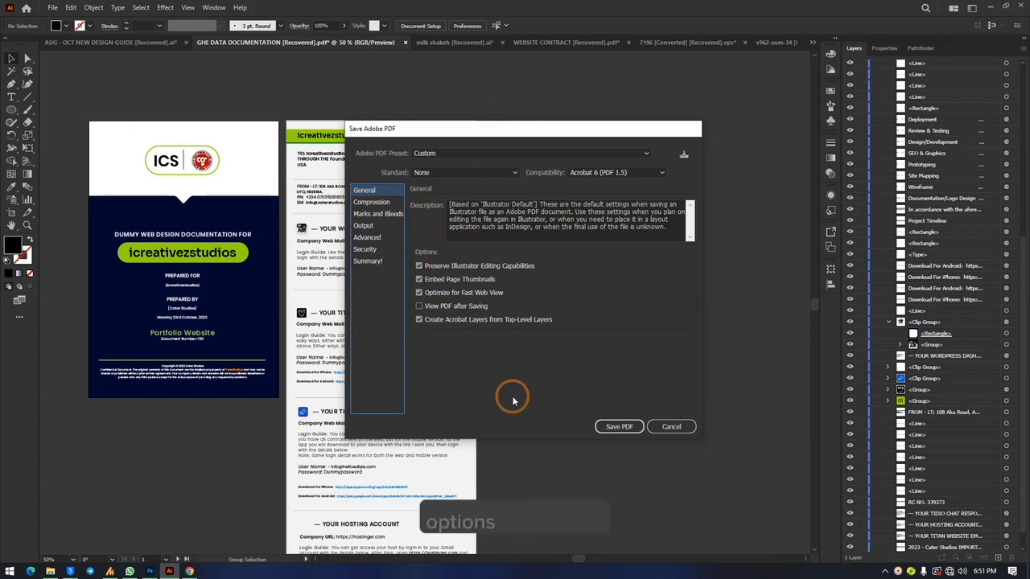
left_click(618, 426)
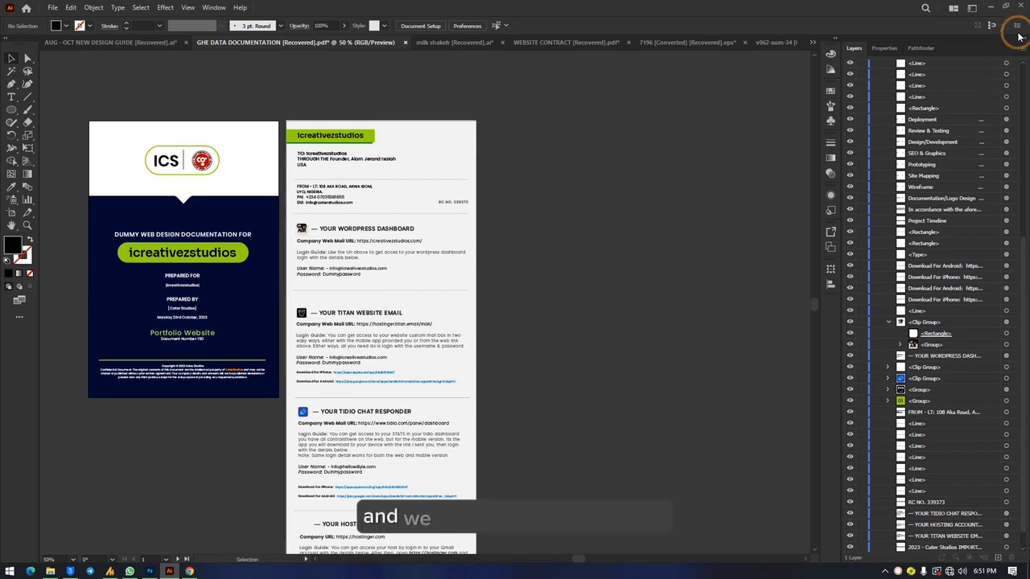
Open ftgrtgedfd.pdf from the desktop, look through both pages, and close the viewer.
left_click(991, 6)
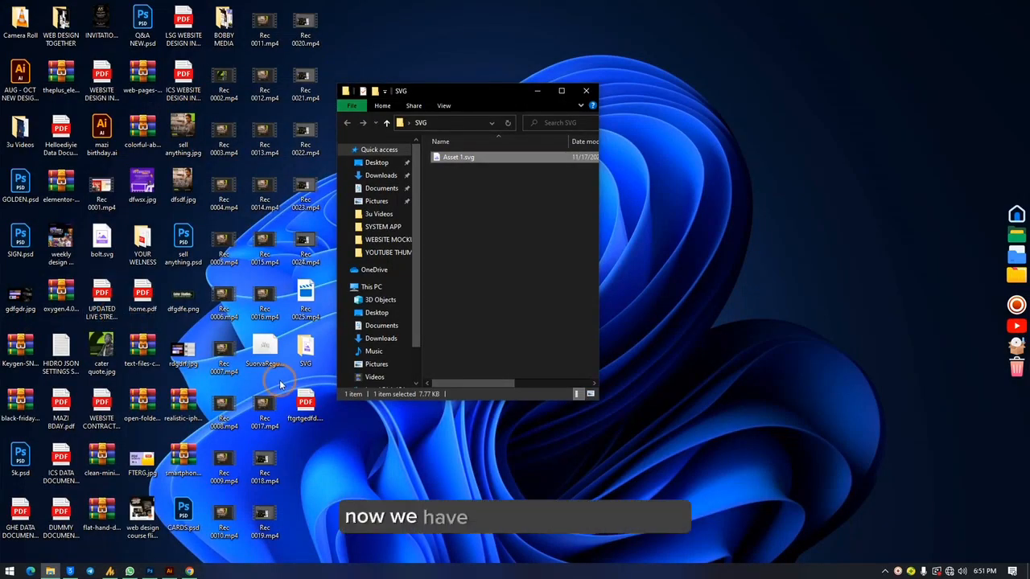
double_click(312, 405)
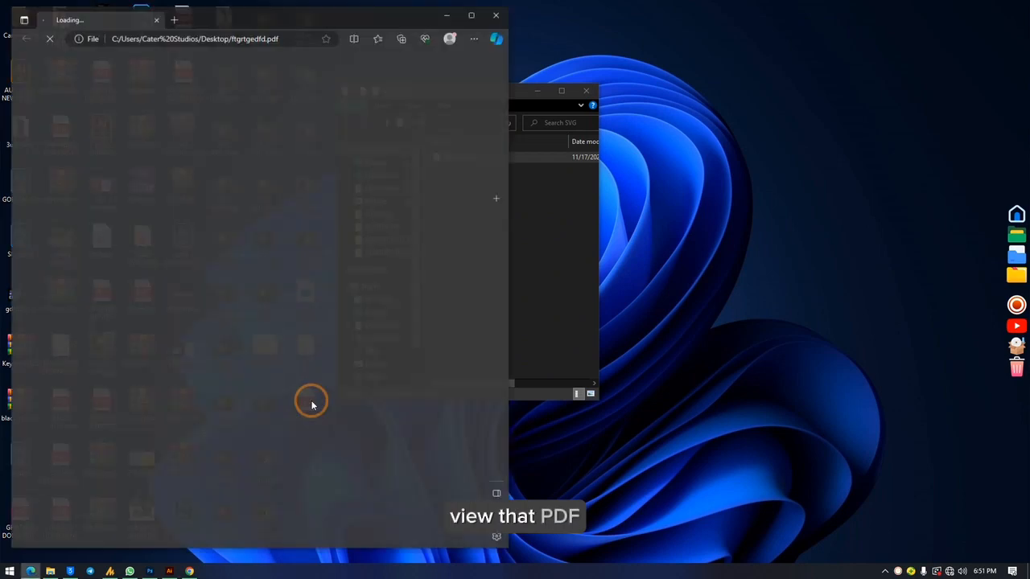
scroll(268, 245, "down", 15)
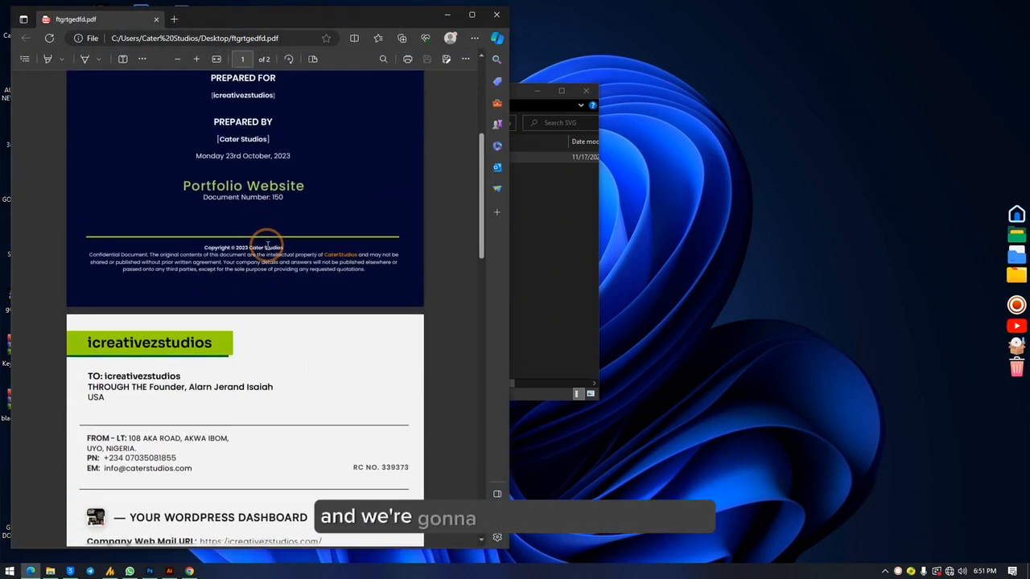
scroll(268, 245, "down", 3)
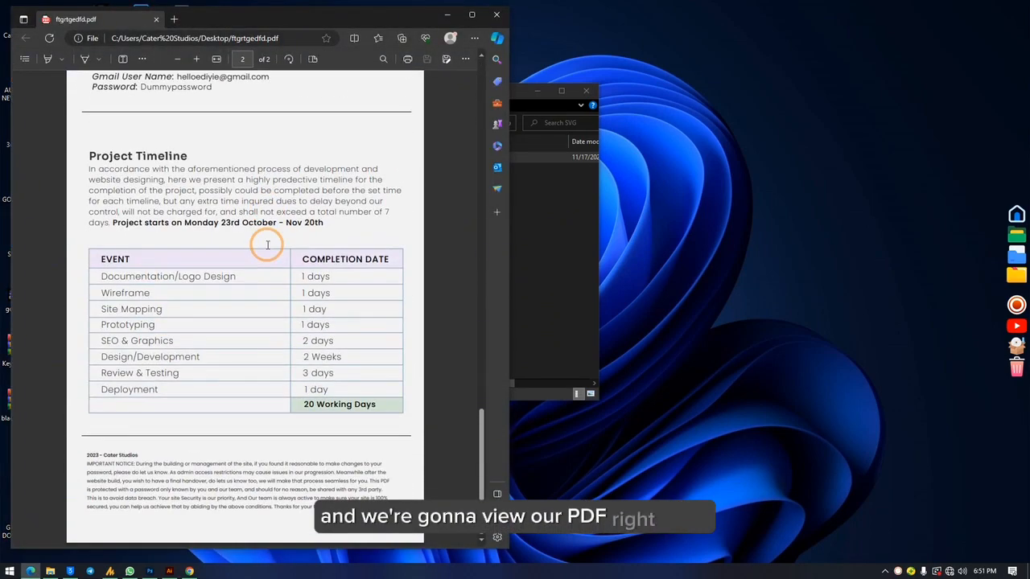
left_click(495, 17)
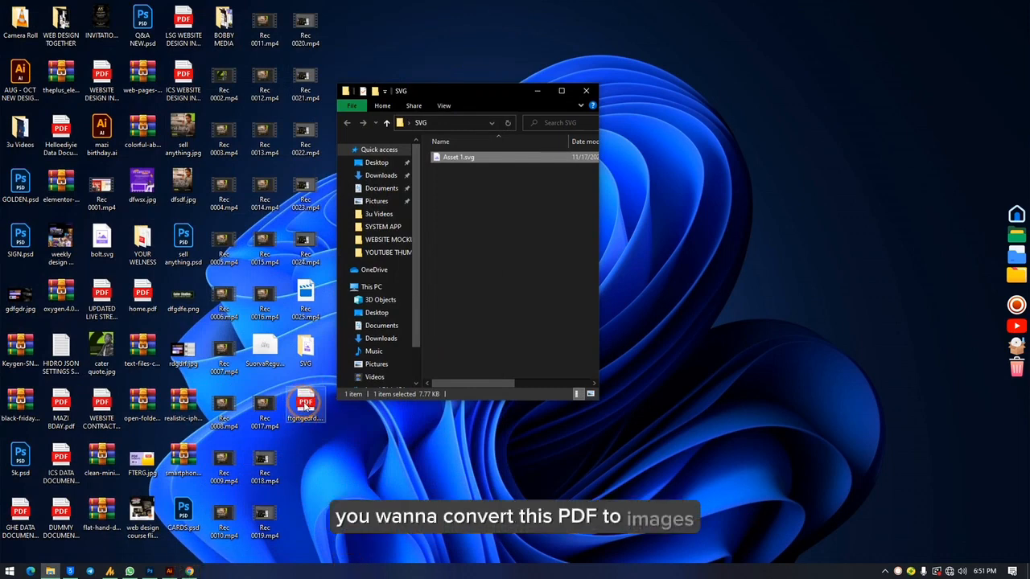
Bring ftgrtgedfd.pdf from the desktop into Photoshop and import only page 1 as a new document at 300 pixels/inch.
left_click_drag(306, 407, 614, 41)
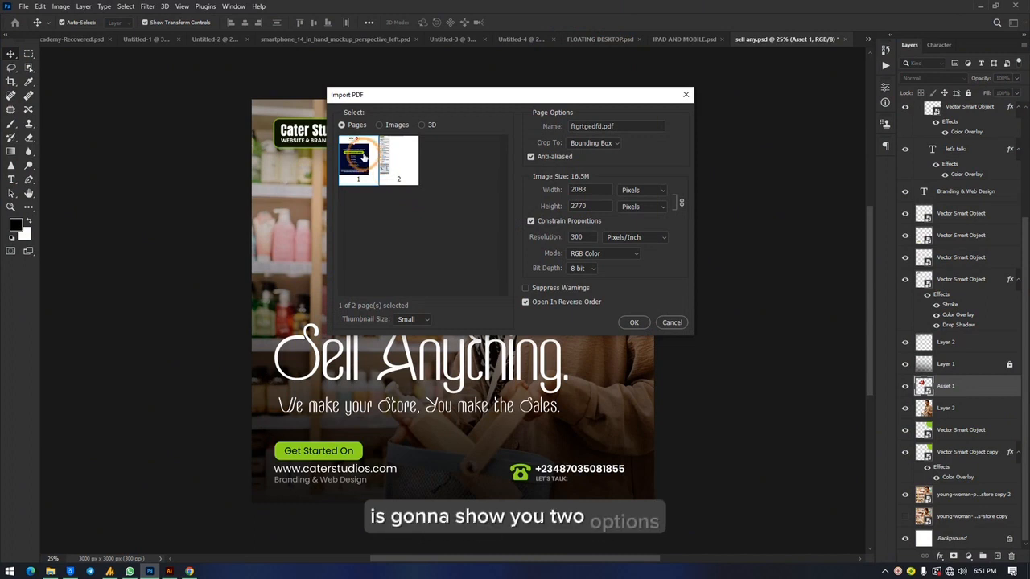
left_click(409, 170)
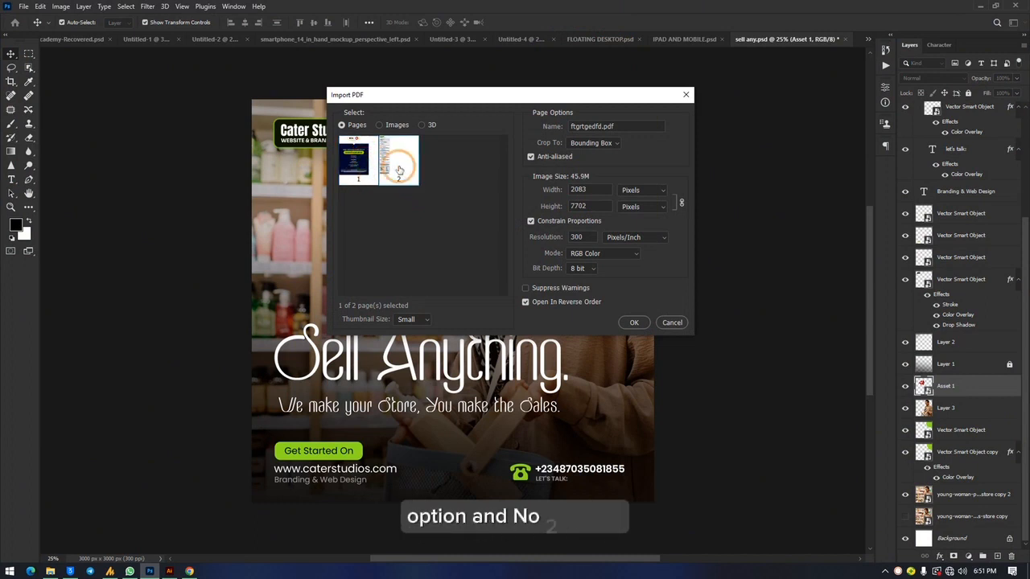
left_click(405, 160)
left_click(351, 161)
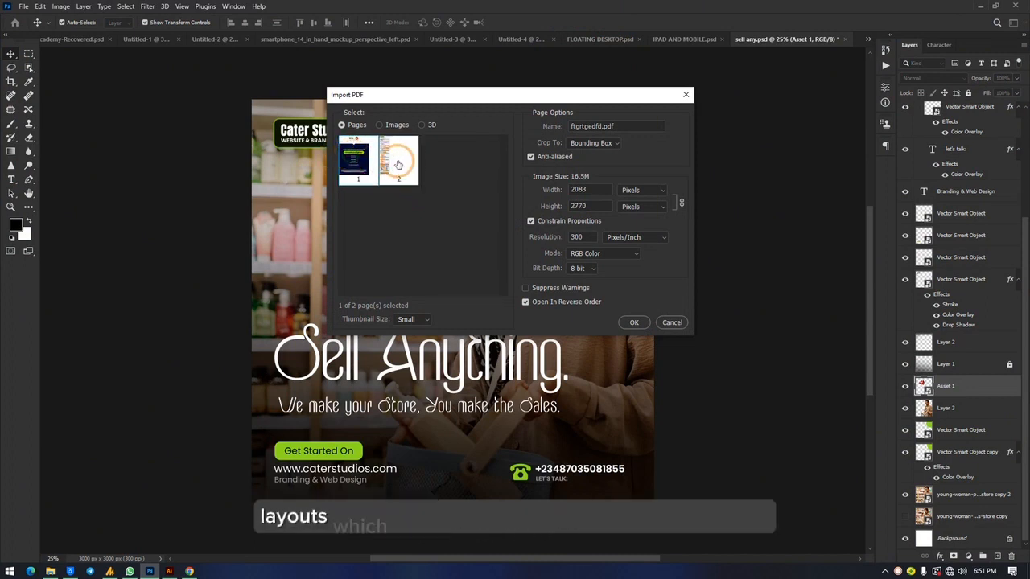
left_click(400, 162)
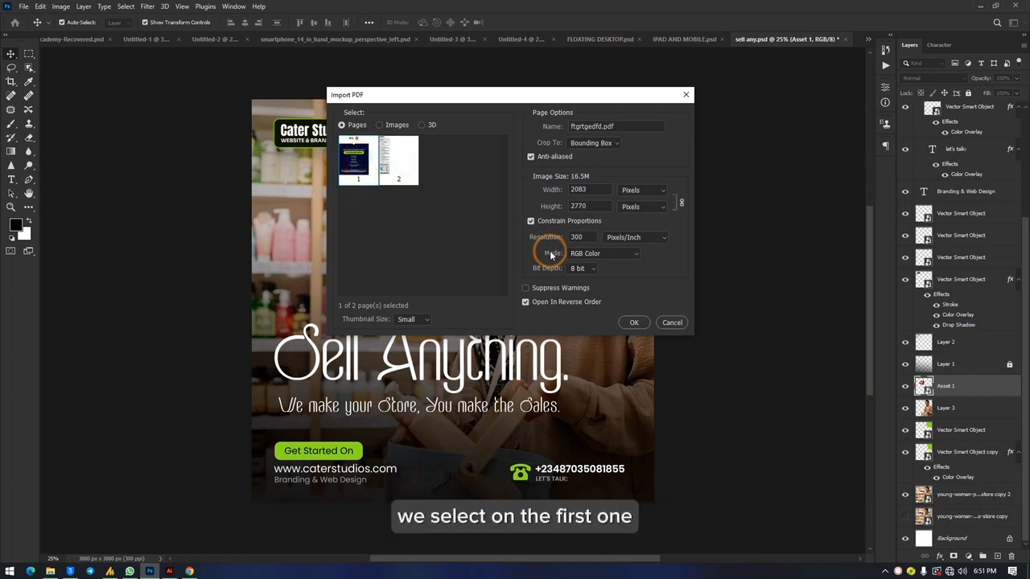
left_click(644, 354)
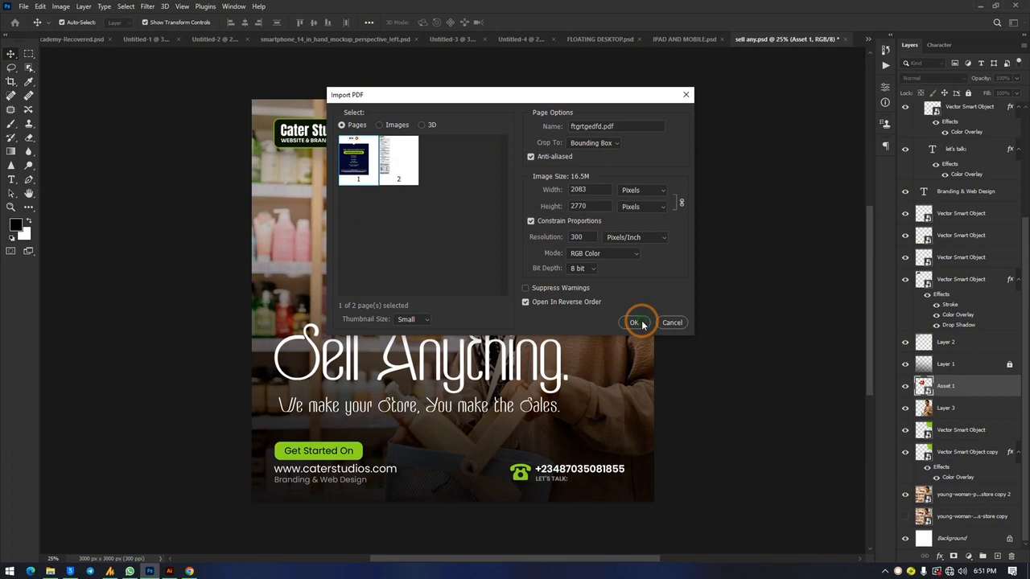
left_click(635, 323)
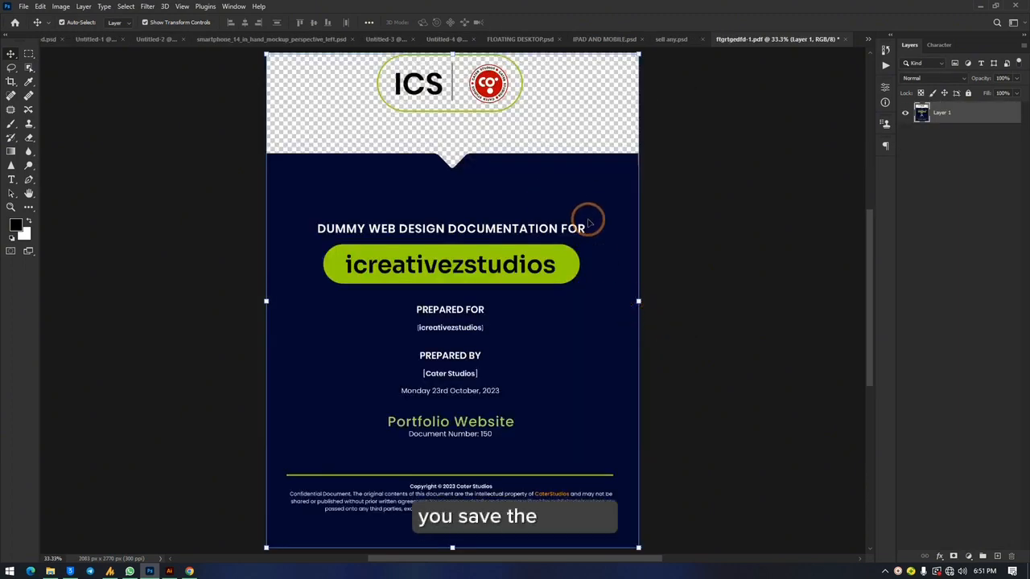
scroll(587, 219, "up", 2)
scroll(575, 330, "down", 2)
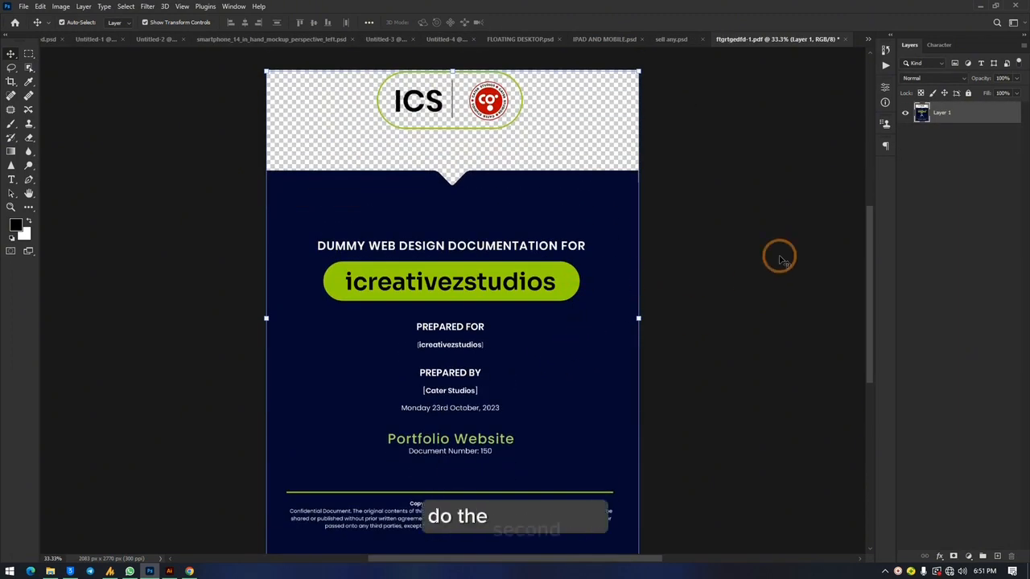
key("ctrl+alt+s")
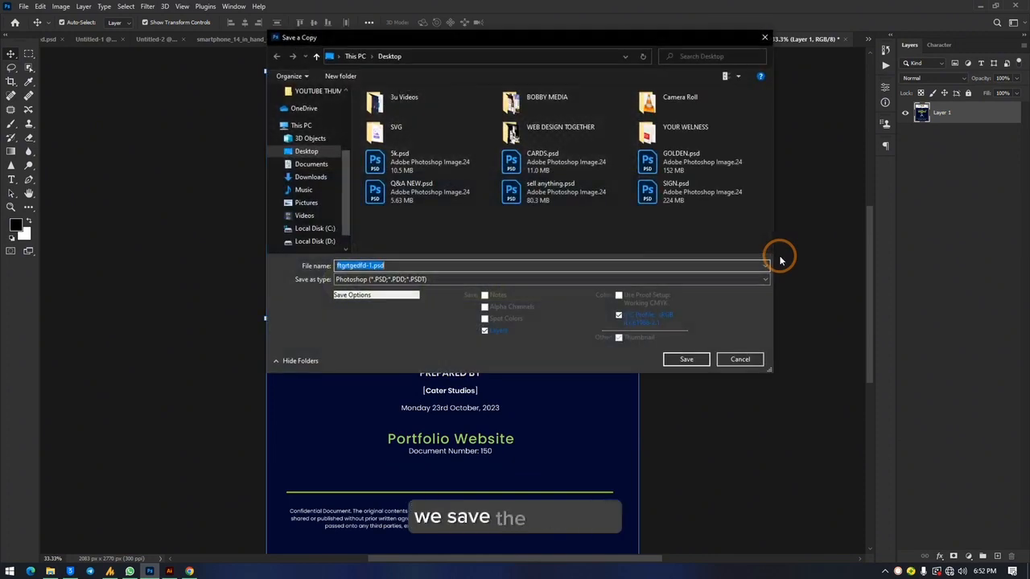
left_click(448, 279)
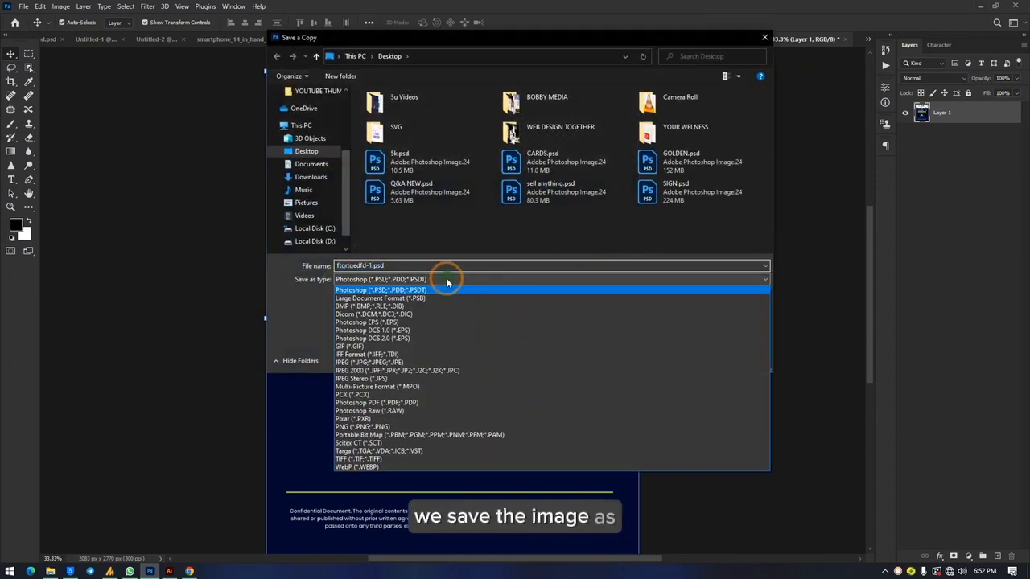
left_click(420, 361)
left_click(745, 361)
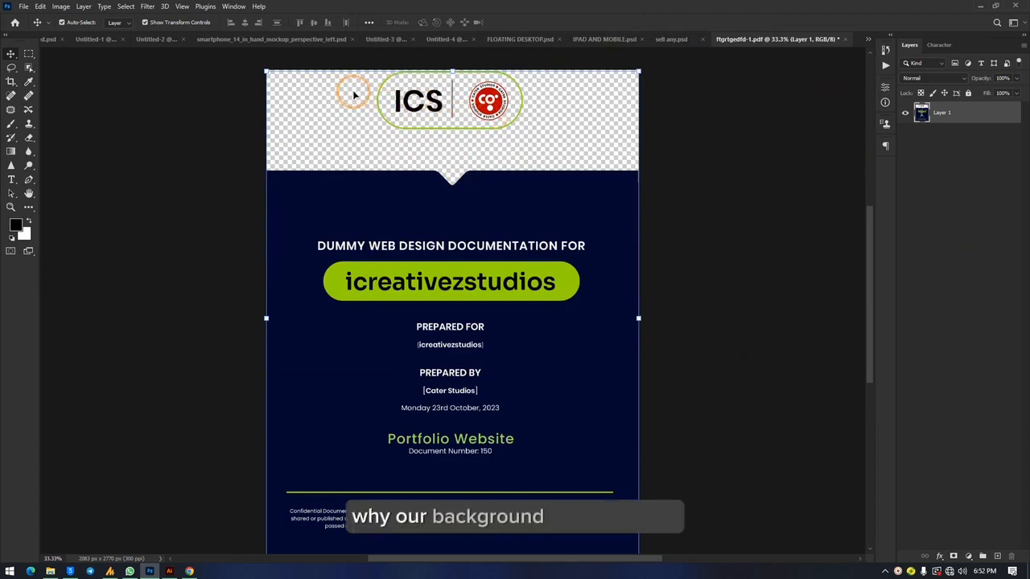
Add a new layer beneath Layer 1 and fill it with white using the Paint Bucket.
left_click(996, 555)
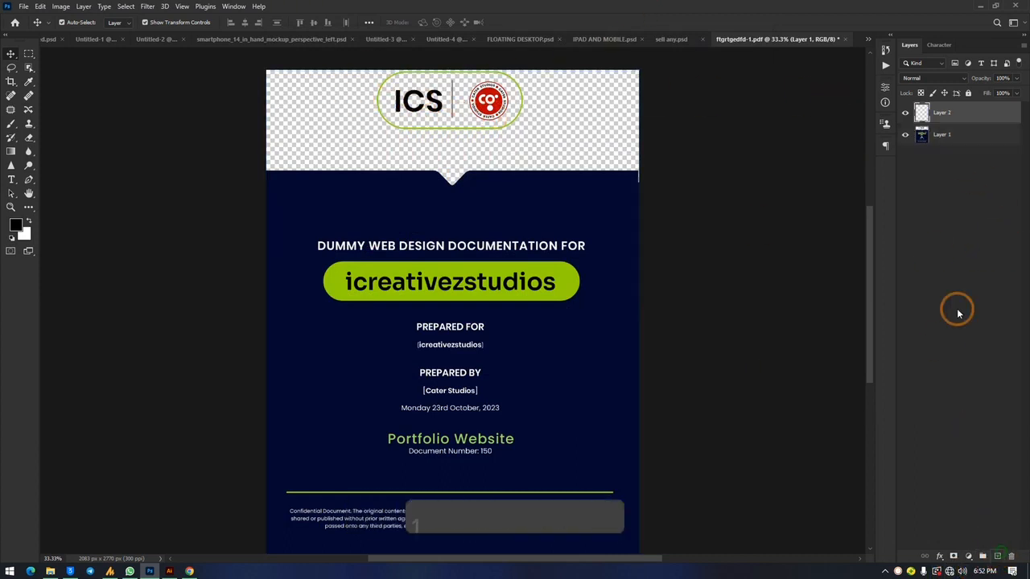
left_click_drag(952, 105, 956, 137)
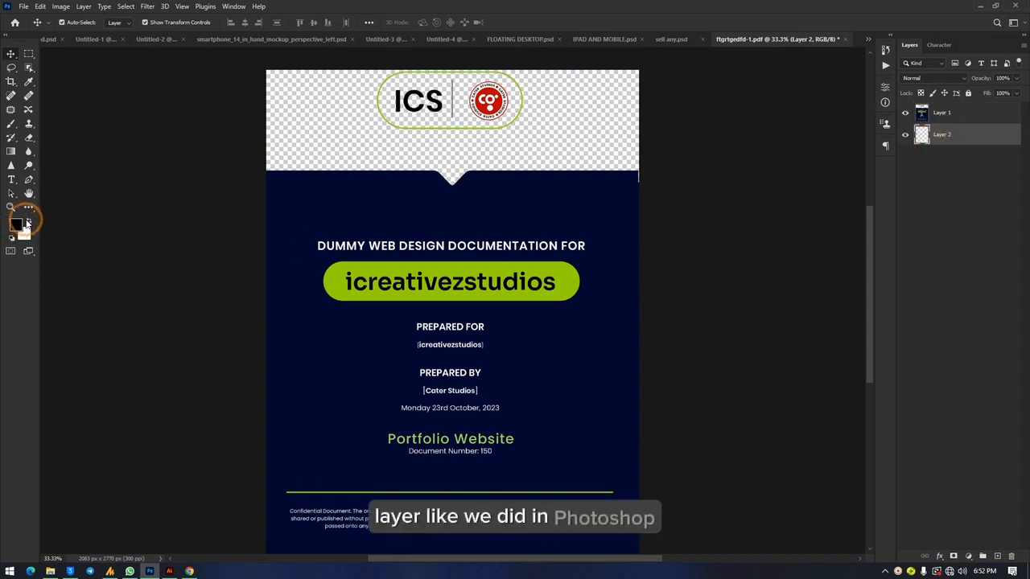
left_click(28, 222)
left_click(28, 207)
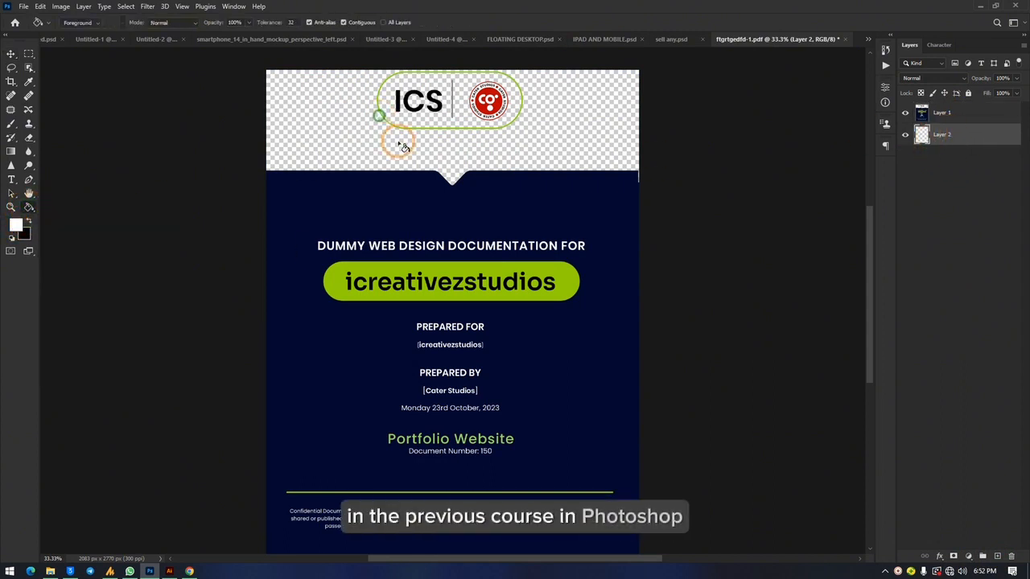
left_click(567, 108)
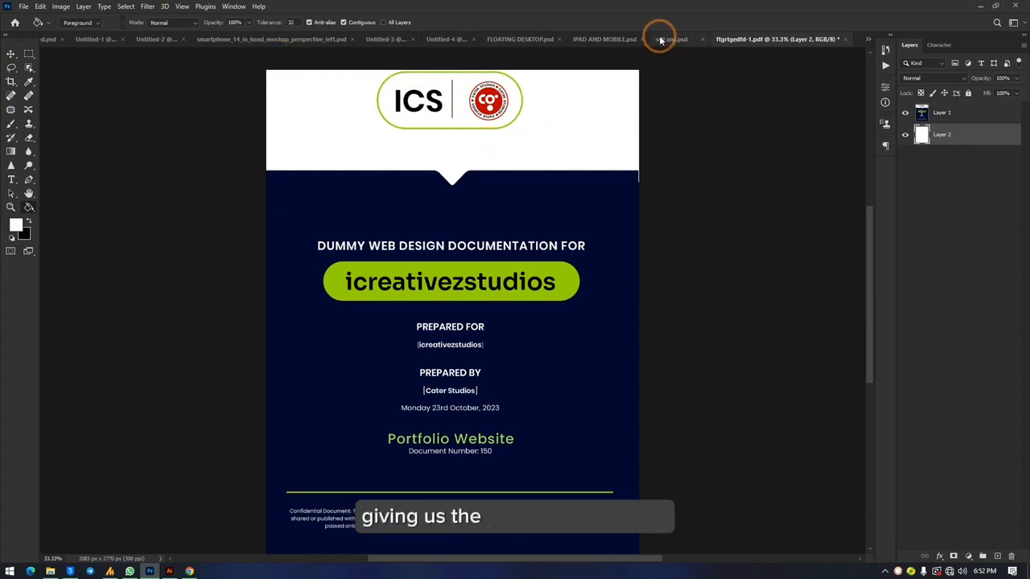
Switch to Illustrator and draw a rectangle about 499 × 272 px over the cover page's logo area, filled with white FFFFFF.
left_click(169, 572)
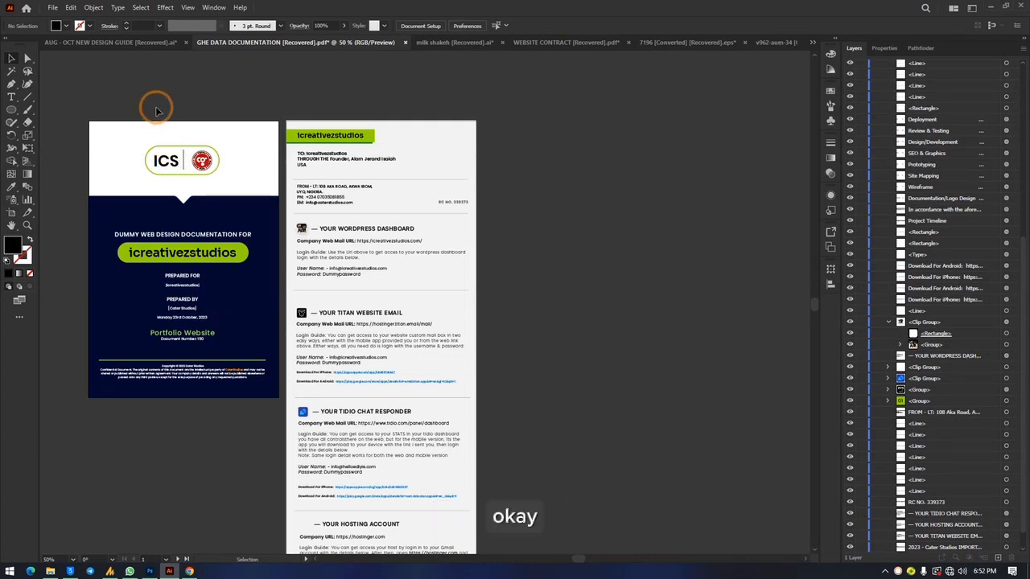
left_click_drag(12, 113, 276, 223)
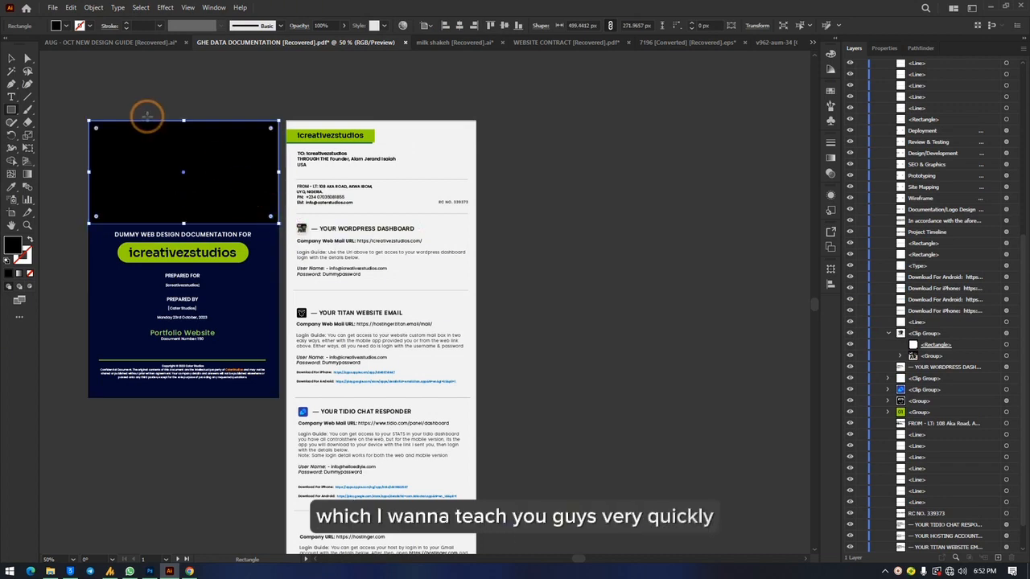
double_click(14, 251)
left_click(376, 219)
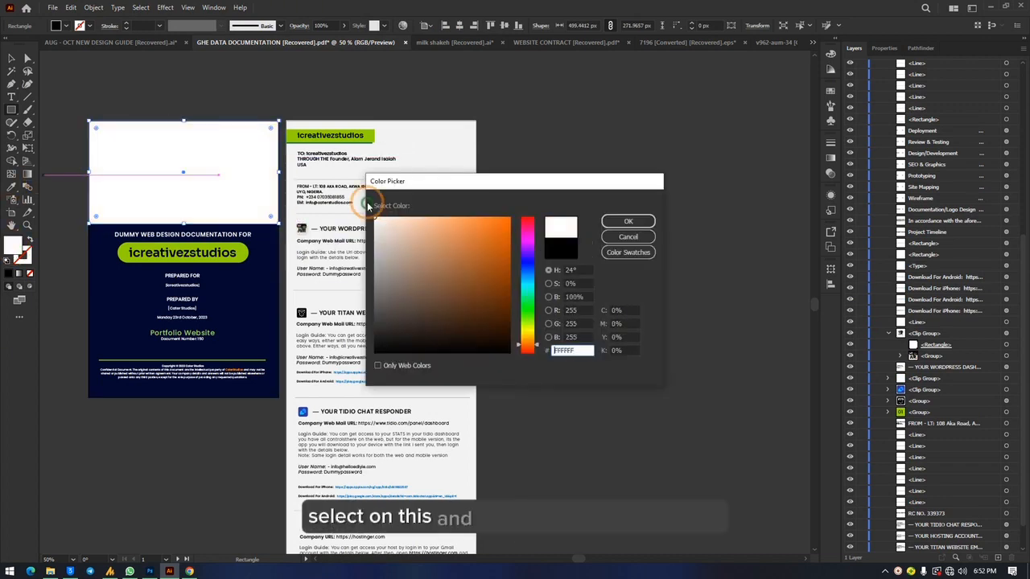
left_click(608, 224)
Send the white rectangle to the back behind the cover artwork and deselect it.
right_click(183, 136)
left_click(195, 64)
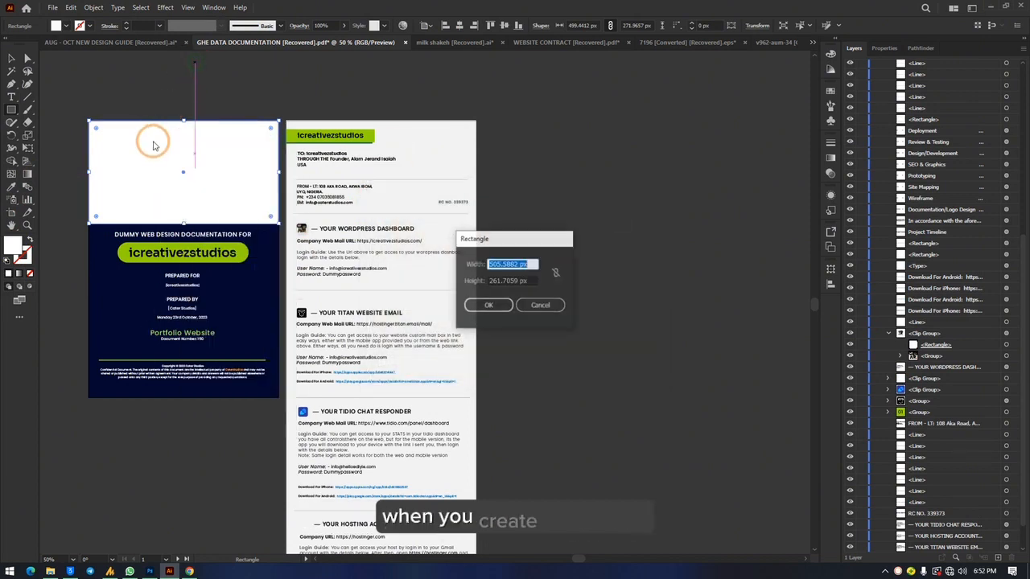
left_click(540, 305)
right_click(122, 166)
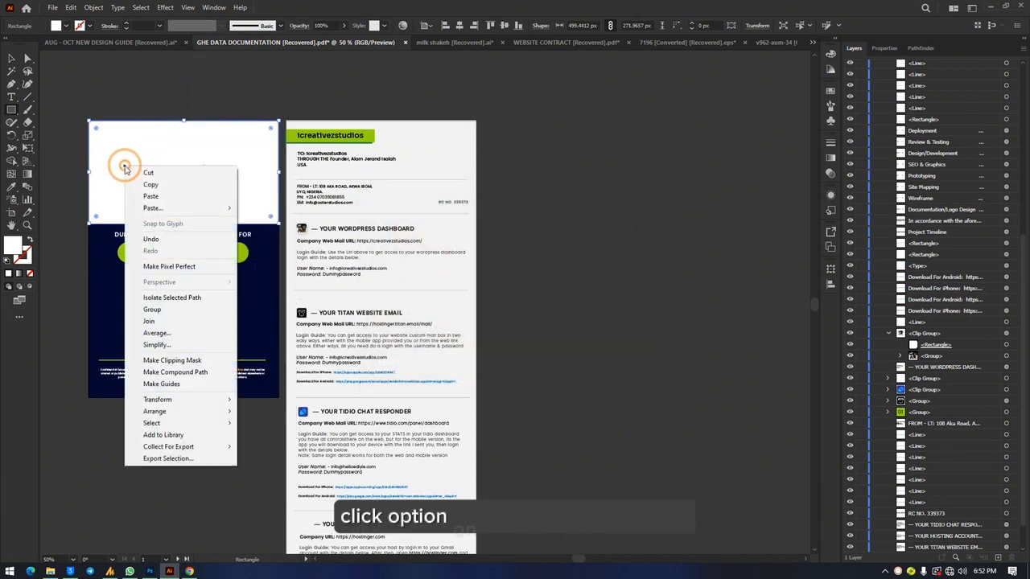
mouse_move(187, 411)
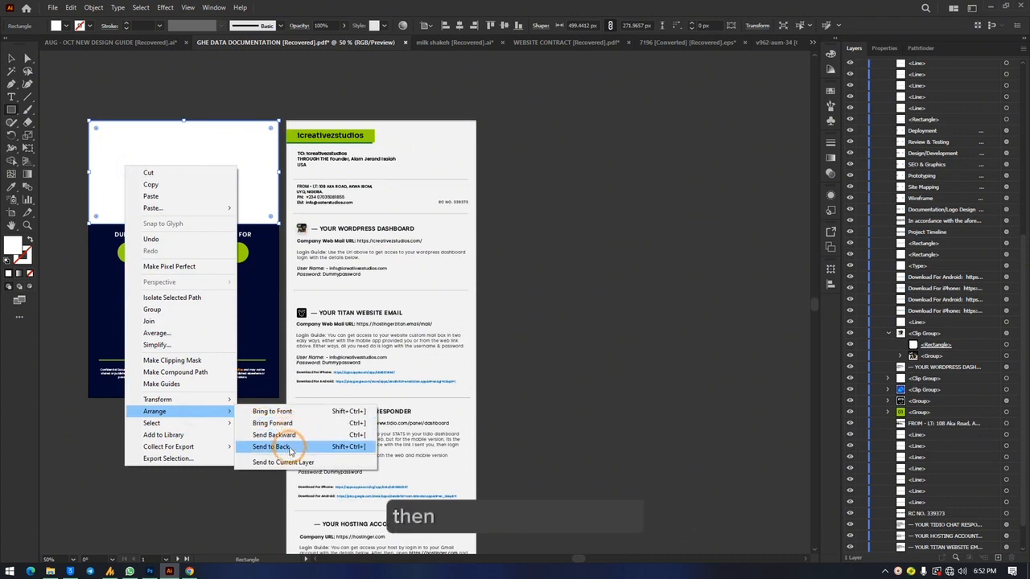
left_click(292, 448)
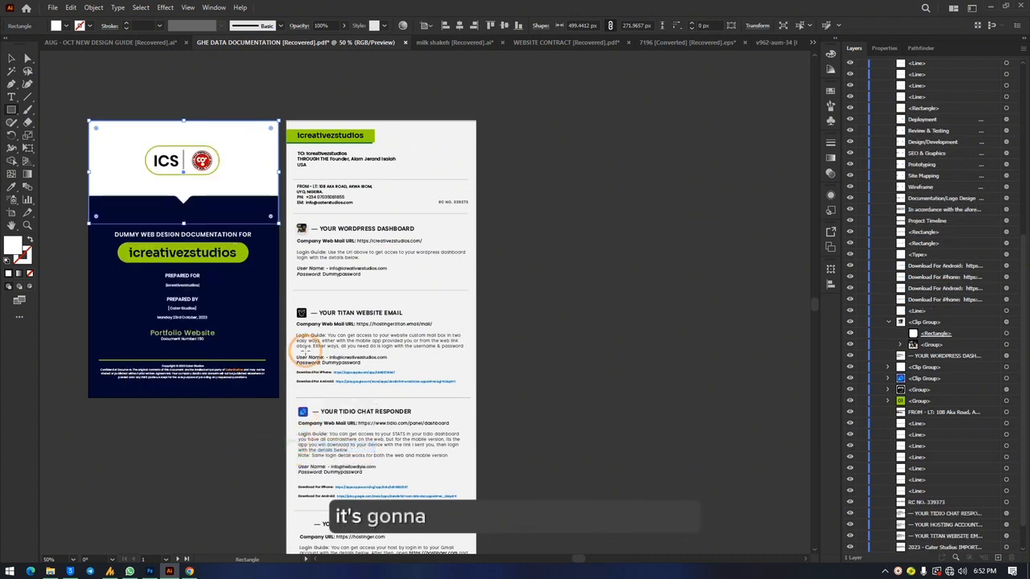
left_click(12, 60)
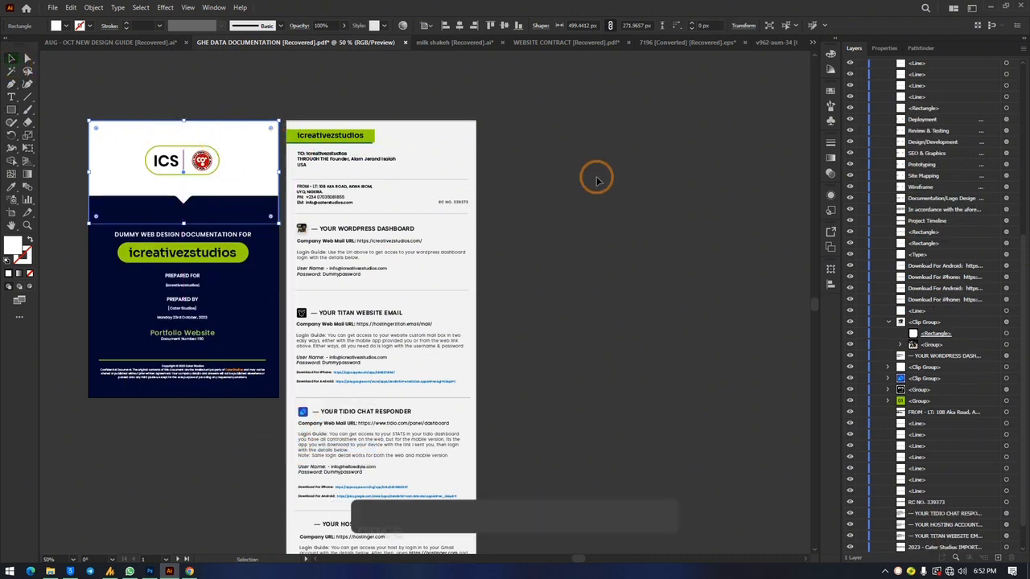
left_click(612, 170)
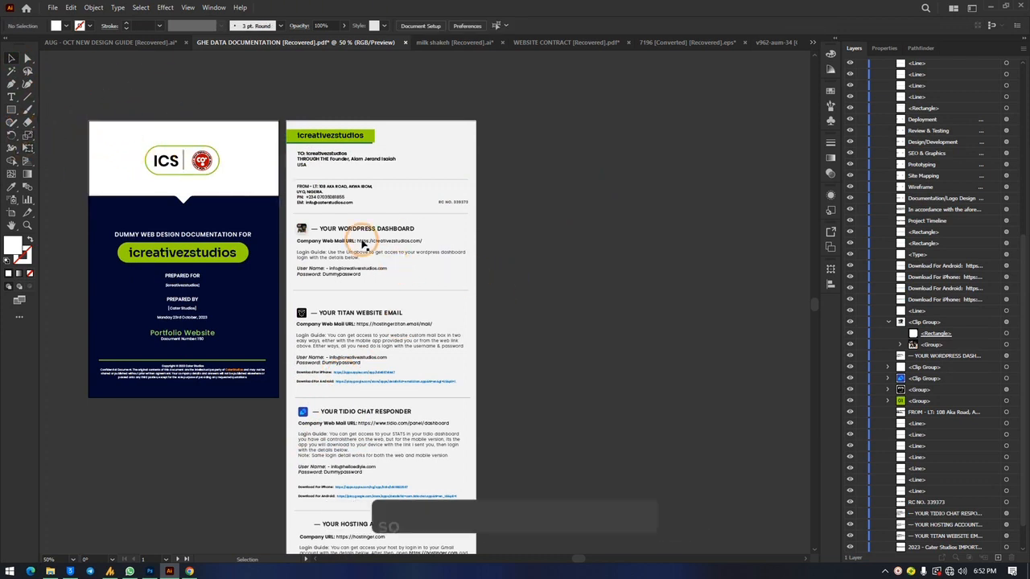
Bring all the cover page artwork into the Photoshop document as a Vector Smart Object and hide Layer 1.
left_click_drag(45, 96, 273, 427)
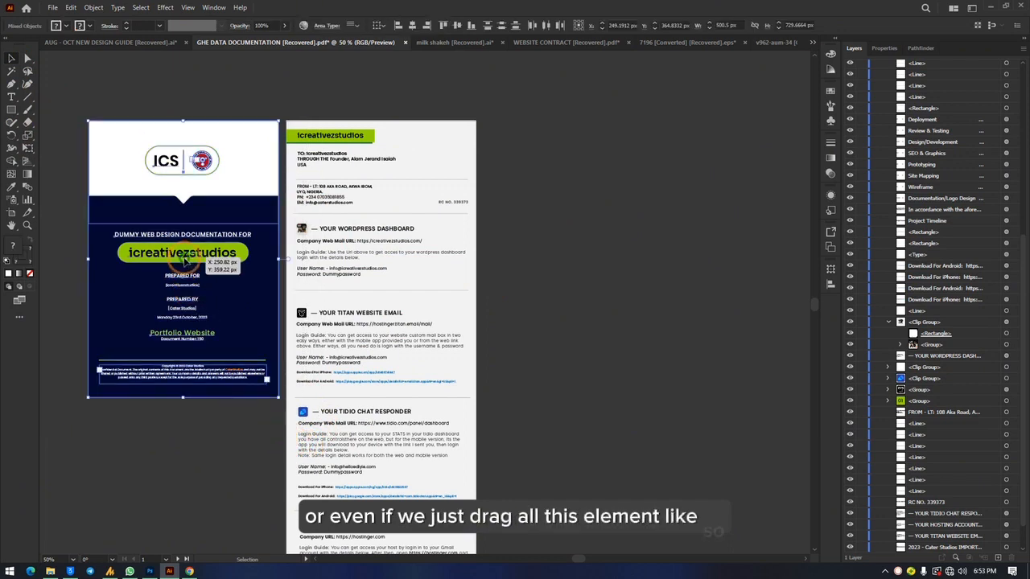
left_click_drag(189, 265, 555, 226)
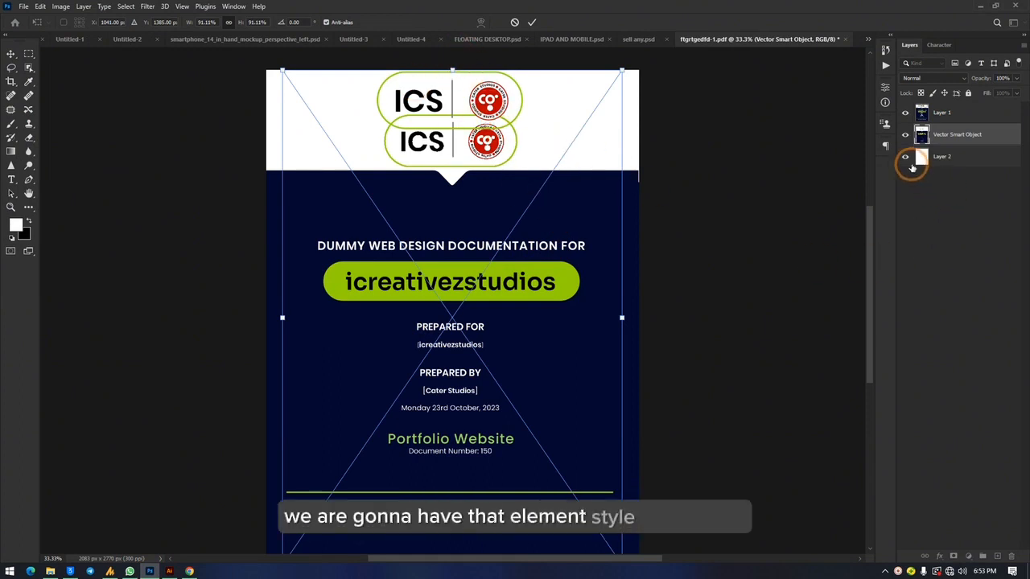
left_click(906, 113)
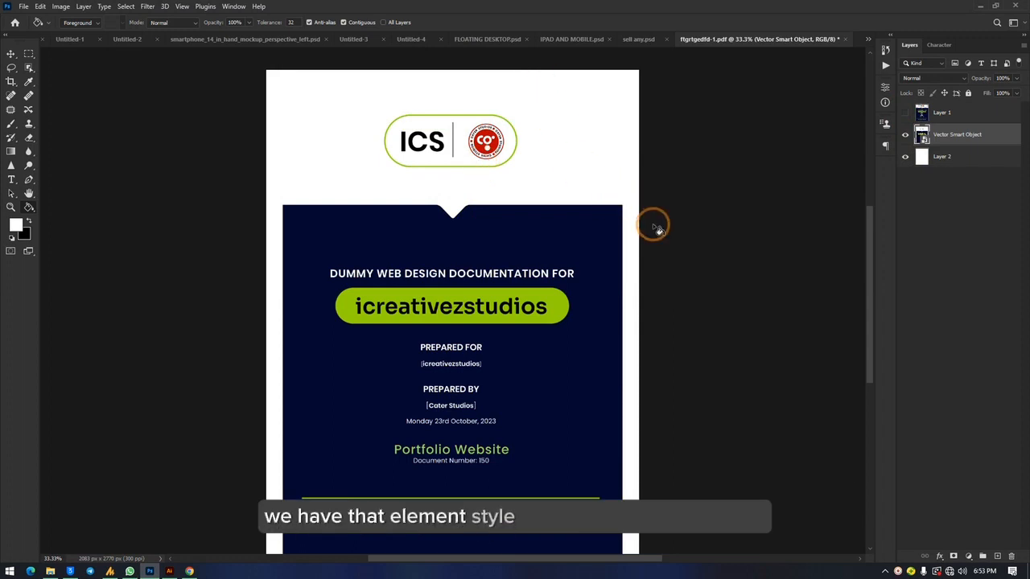
scroll(658, 230, "down", 1)
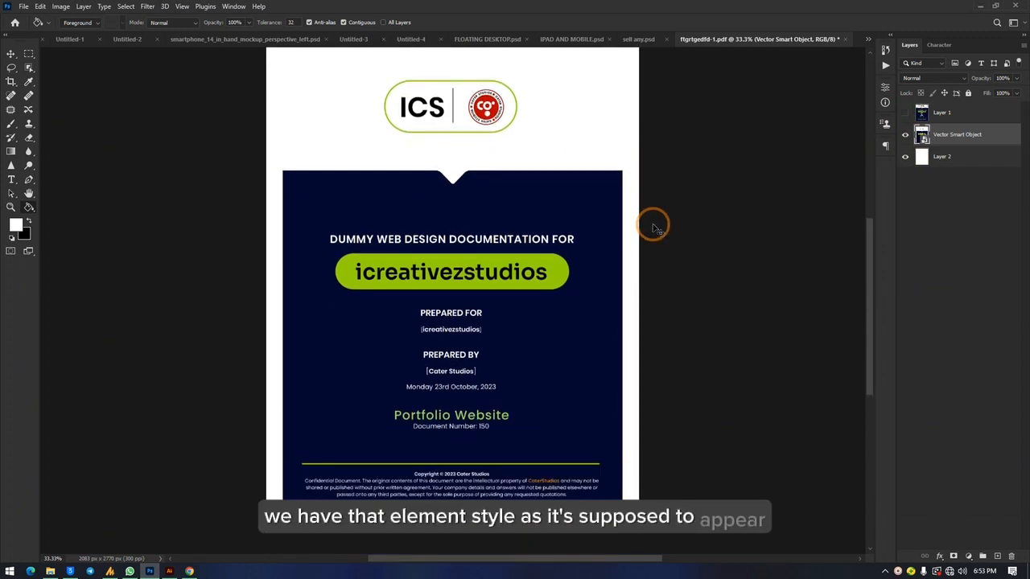
scroll(654, 228, "down", 1)
Crop the white margins off both sides of the canvas to fit the navy cover artwork.
left_click(12, 81)
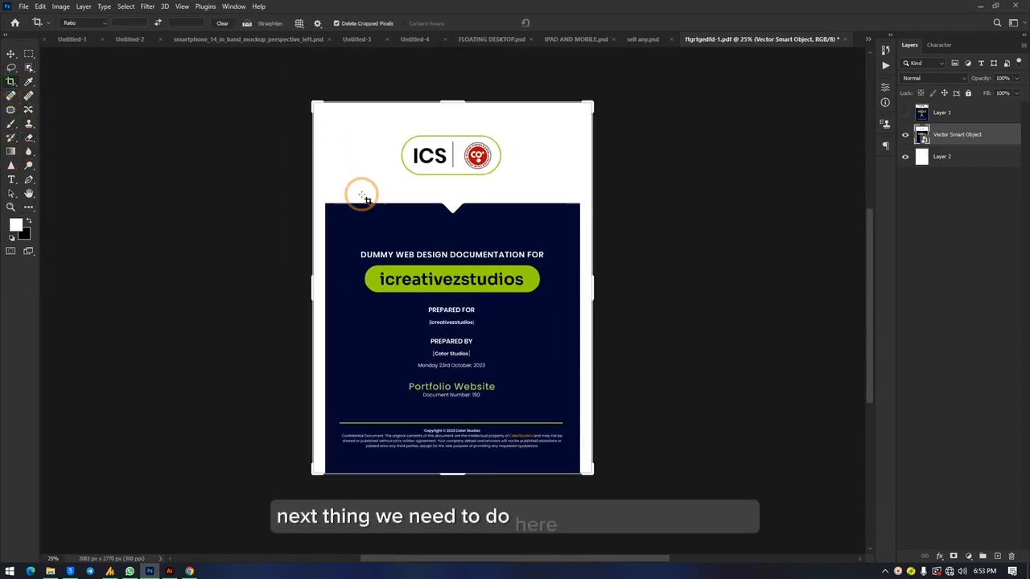
left_click_drag(312, 287, 317, 288)
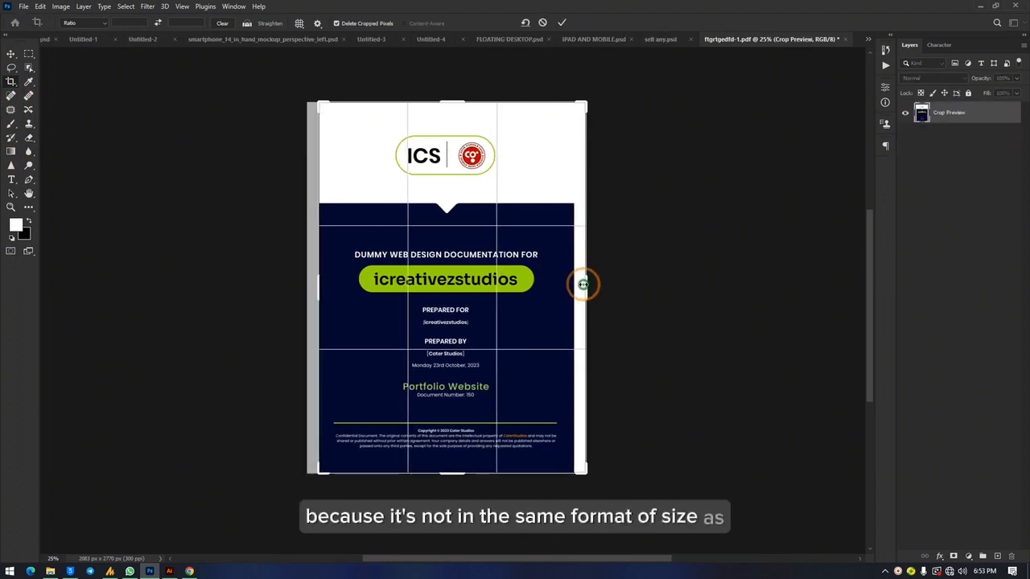
left_click_drag(584, 283, 576, 285)
key("Return")
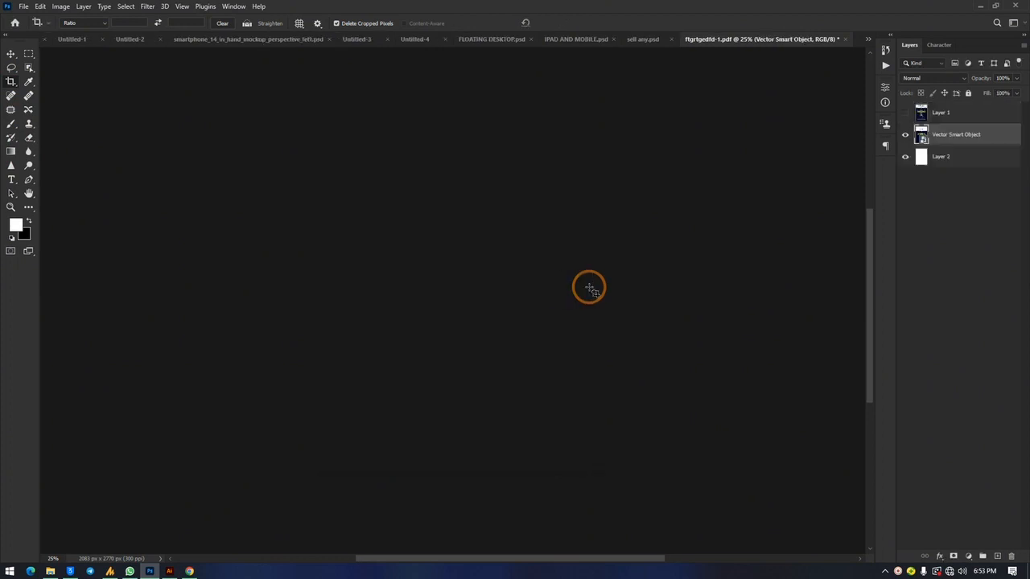
Return to Illustrator and draw a vertical straight line about 232 px long in the empty area beside the second page.
left_click(169, 571)
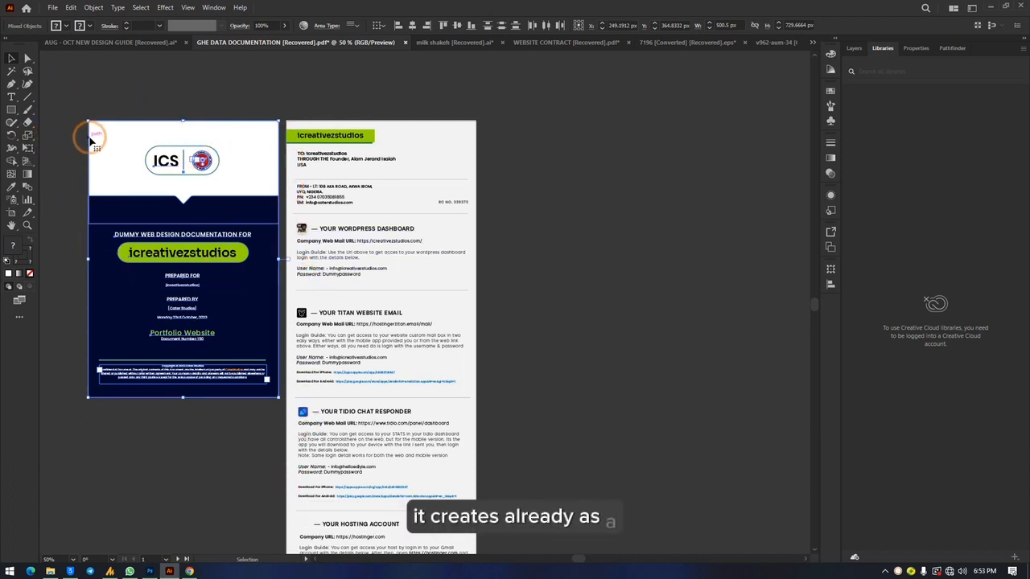
left_click(617, 230)
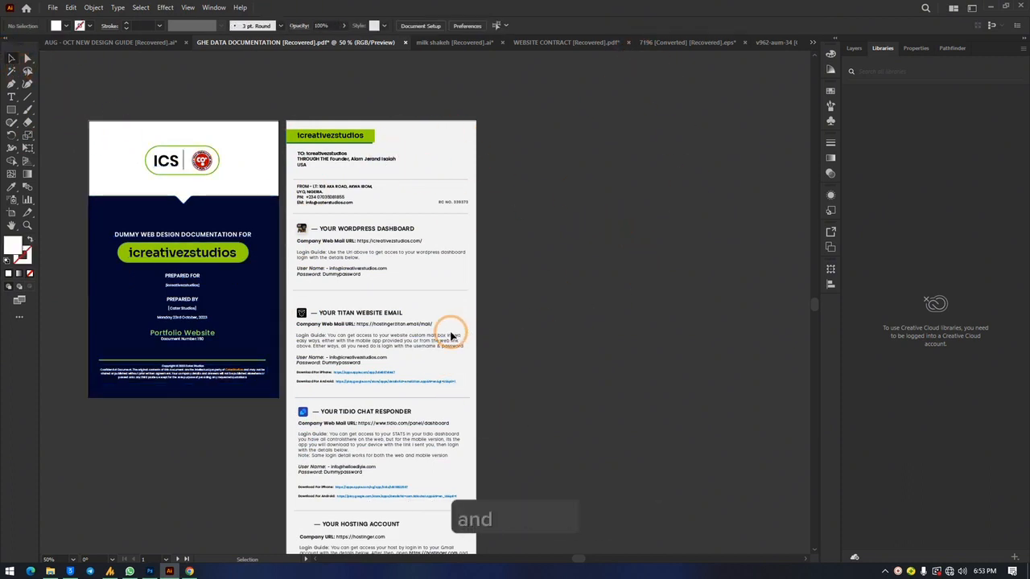
scroll(485, 274, "down", 3)
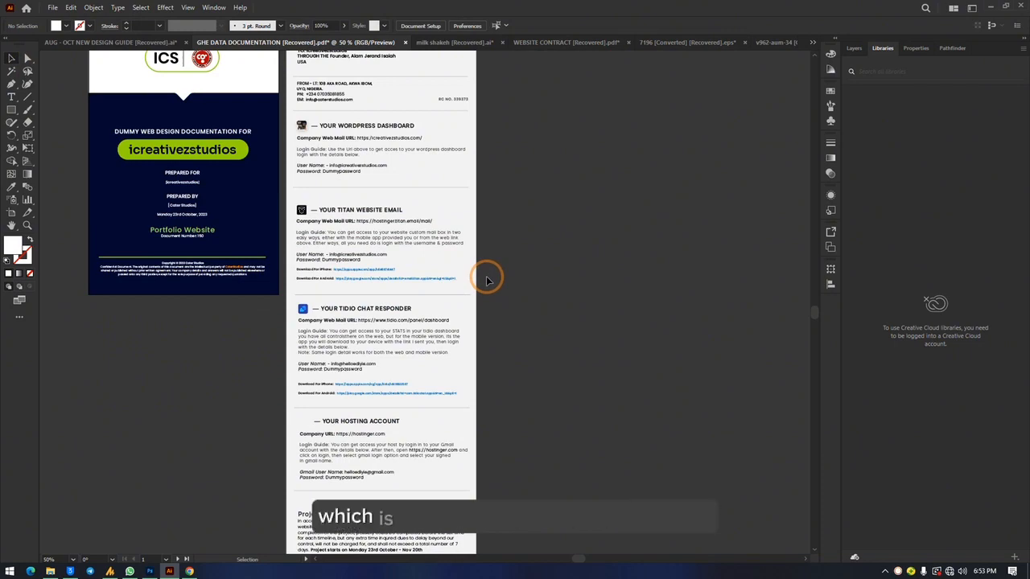
scroll(487, 280, "up", 5)
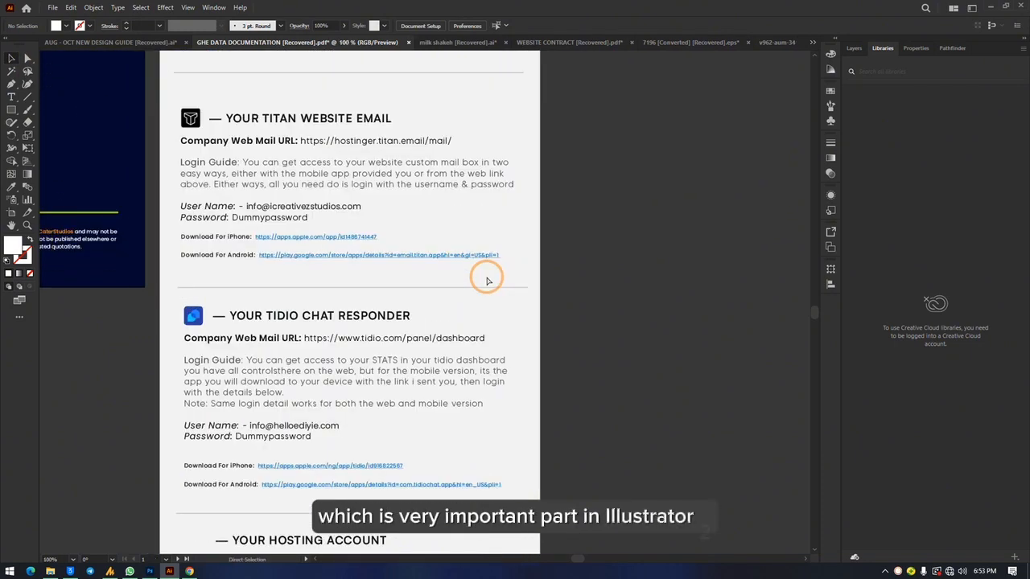
scroll(667, 260, "right", 5)
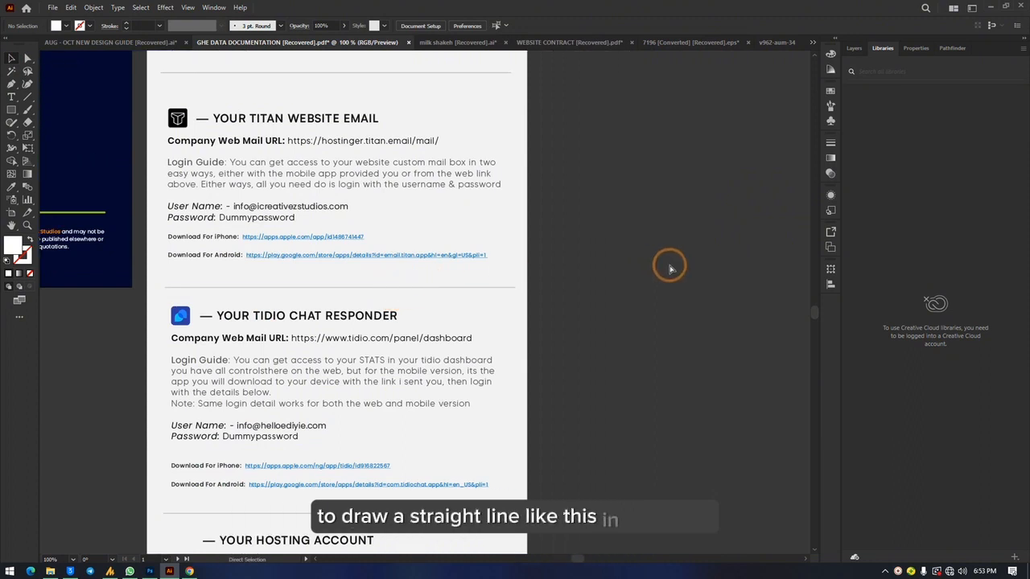
left_click(27, 100)
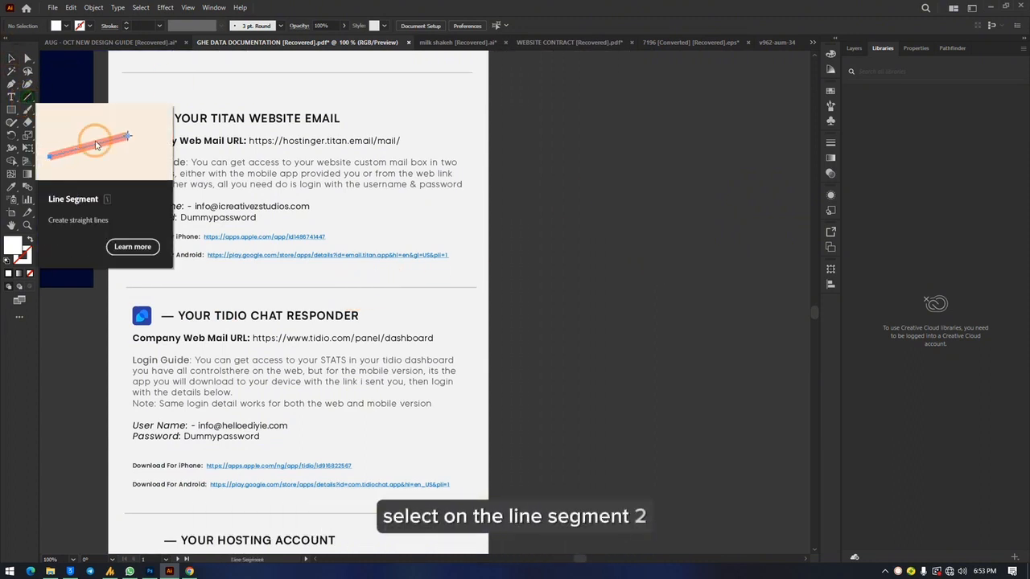
mouse_move(565, 319)
left_mouse_down()
mouse_move(769, 323)
mouse_move(688, 188)
mouse_move(574, 160)
mouse_move(751, 216)
mouse_move(701, 422)
mouse_move(523, 448)
mouse_move(475, 247)
mouse_move(589, 143)
left_mouse_up()
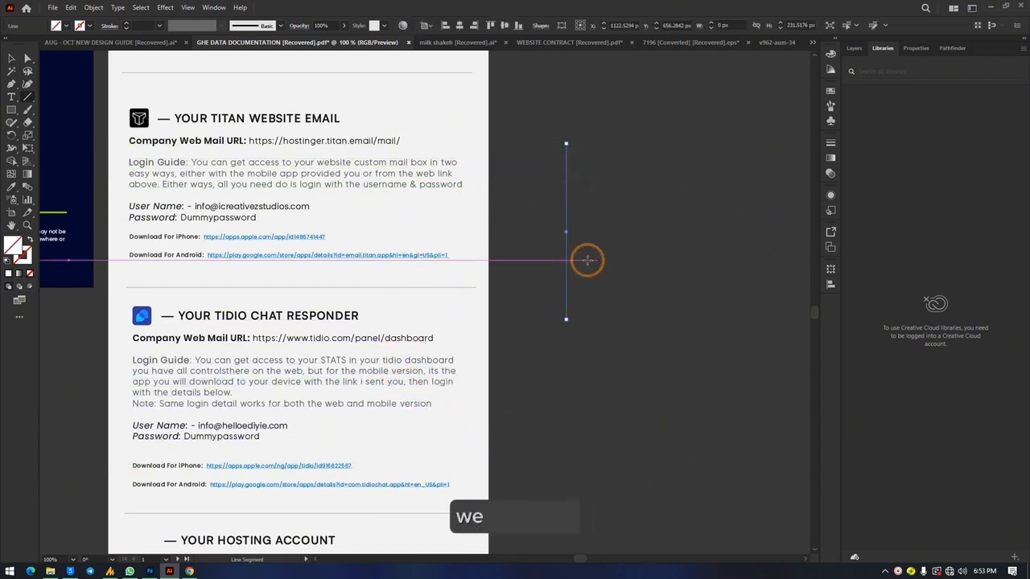
left_click(14, 247)
double_click(14, 248)
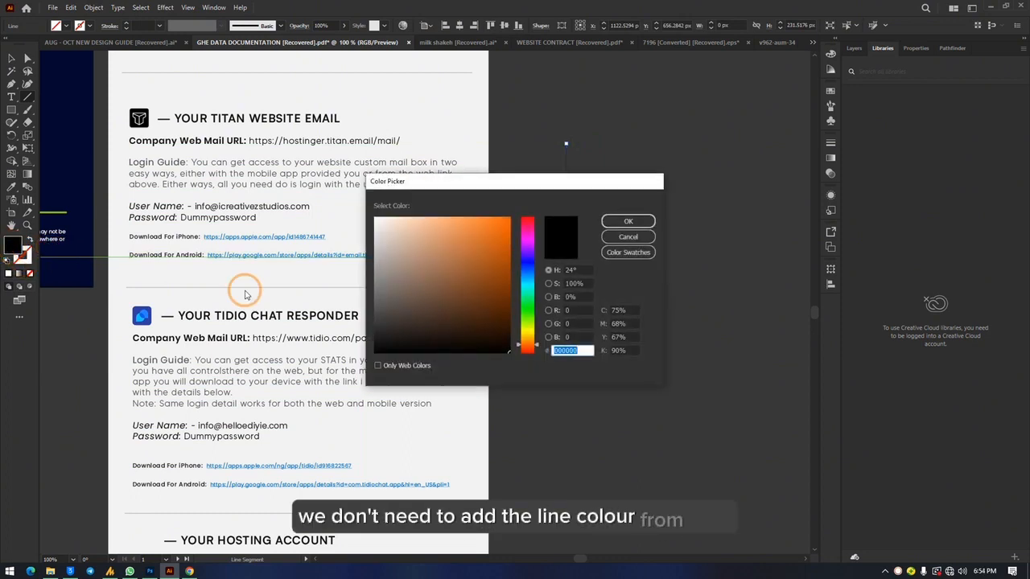
left_click(624, 238)
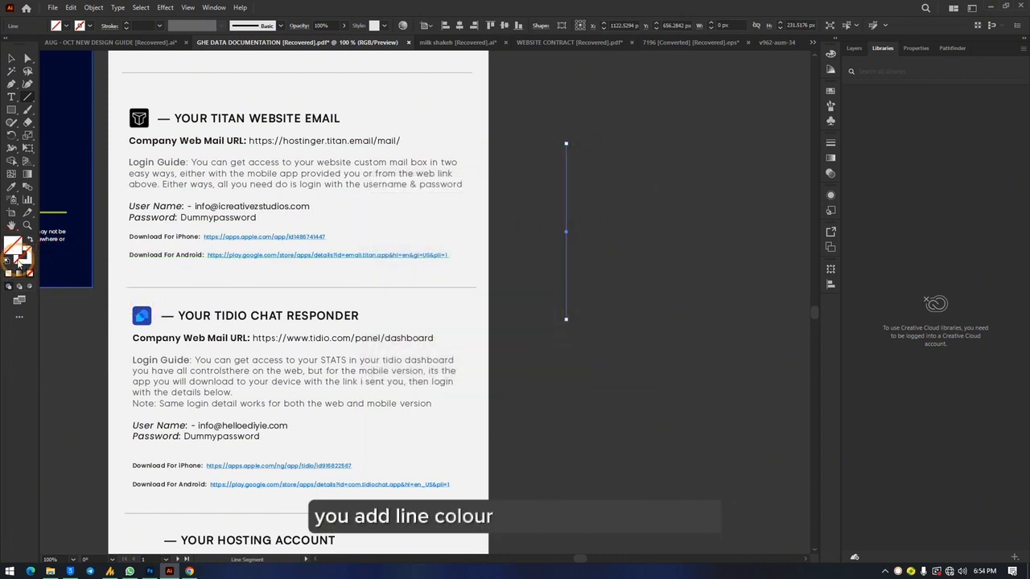
left_click(25, 258)
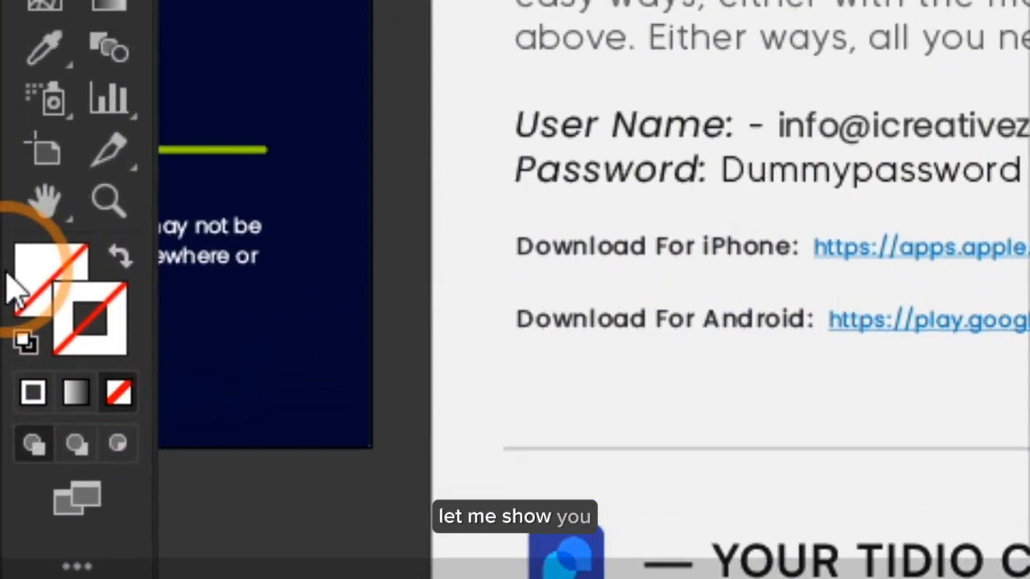
left_click(13, 243)
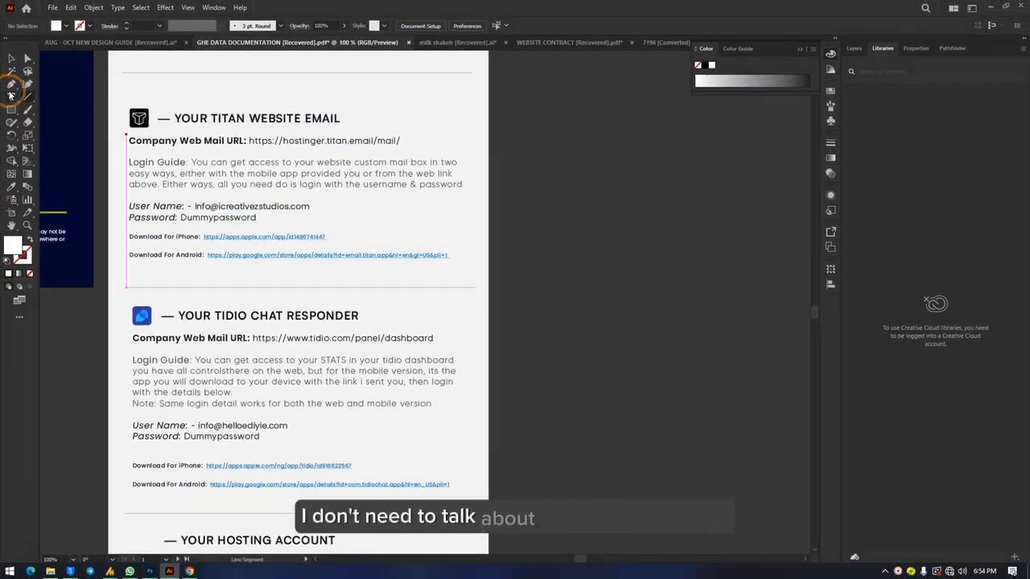
Draw a white rectangle about 99 by 94 px in the empty area beside the page and give it an orange FF6700 stroke.
left_click(13, 113)
left_click_drag(673, 276, 711, 312)
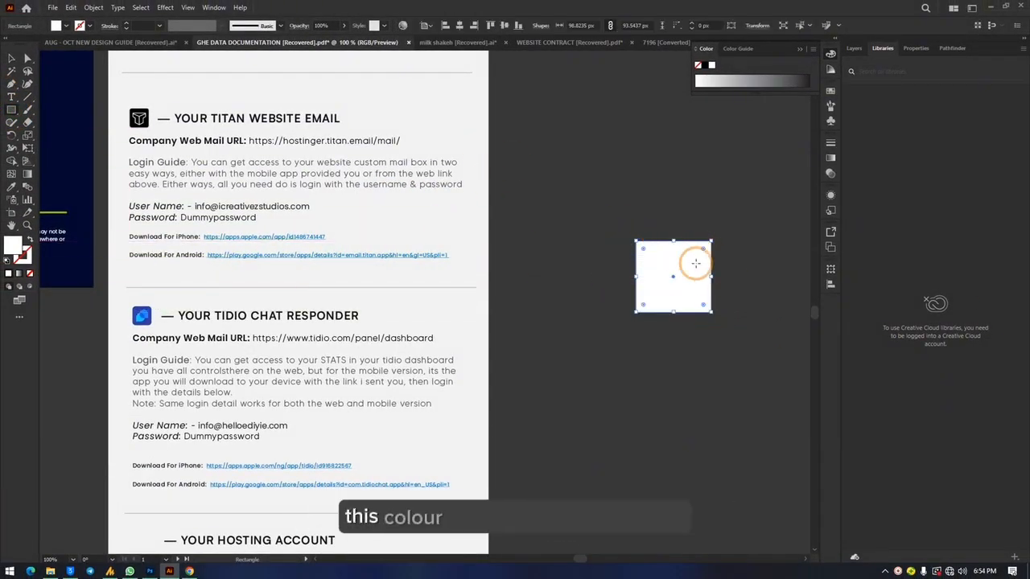
left_click(23, 259)
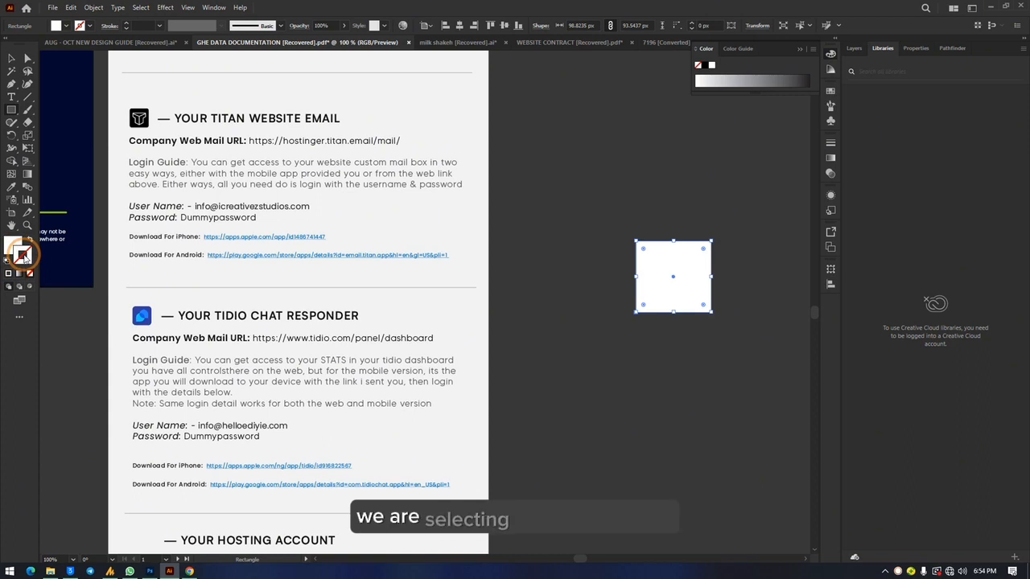
double_click(23, 256)
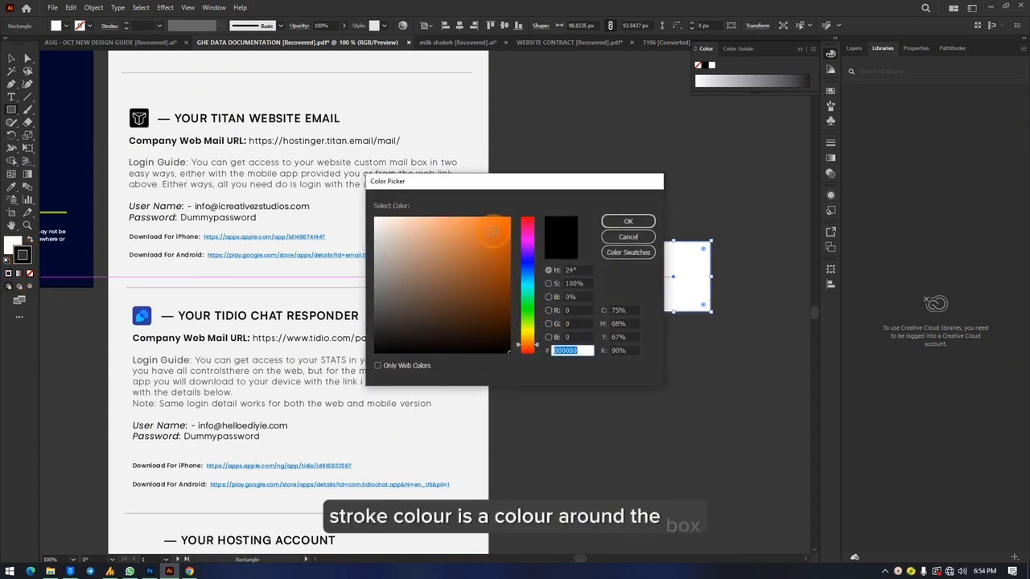
left_click_drag(492, 231, 509, 218)
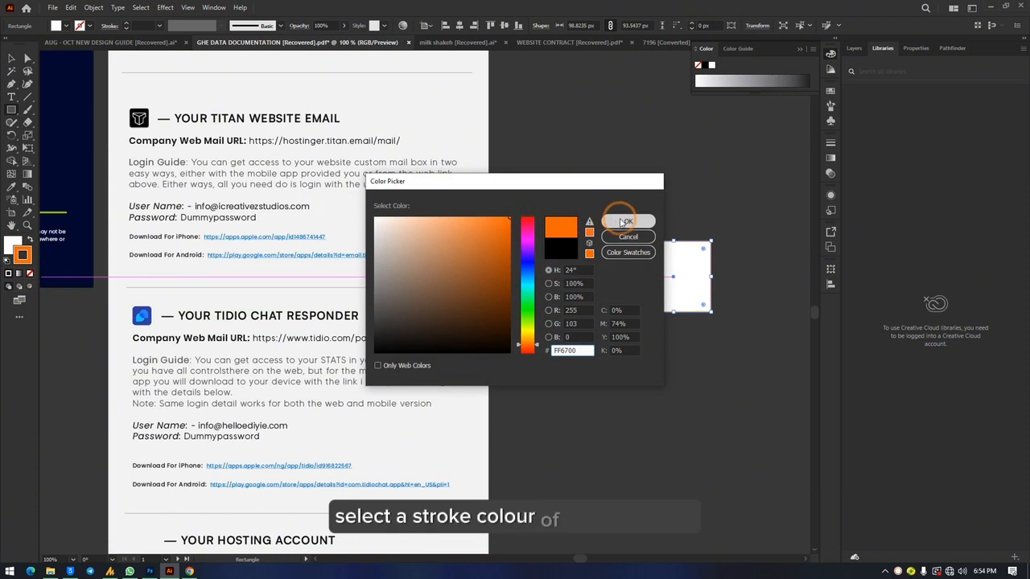
left_click(625, 222)
Set the rectangle's fill to None, then restore its solid white fill.
key("ctrl+=")
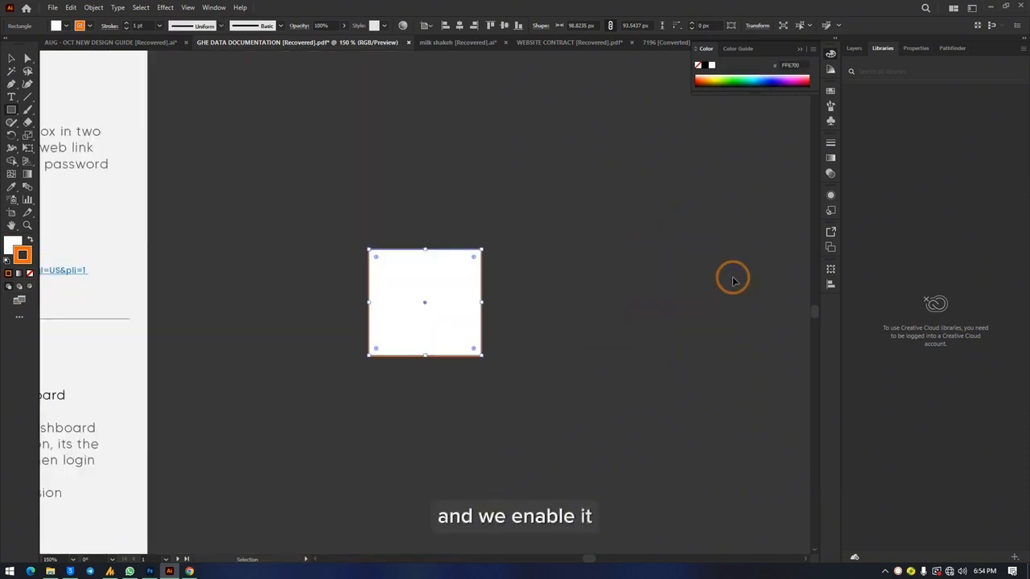
key("ctrl+=")
key("ctrl+=")
left_click(11, 58)
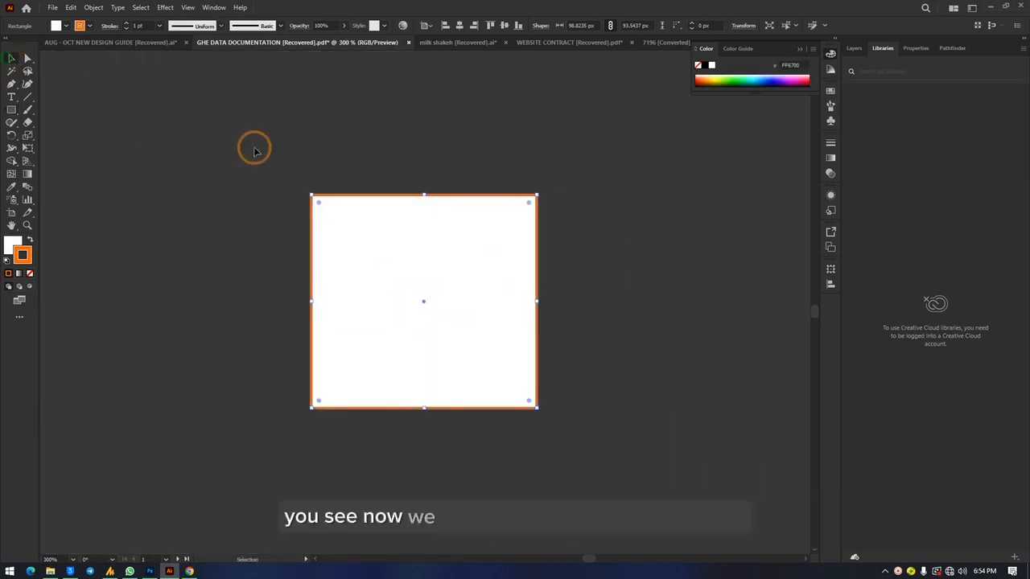
left_click(667, 239)
left_click(493, 256)
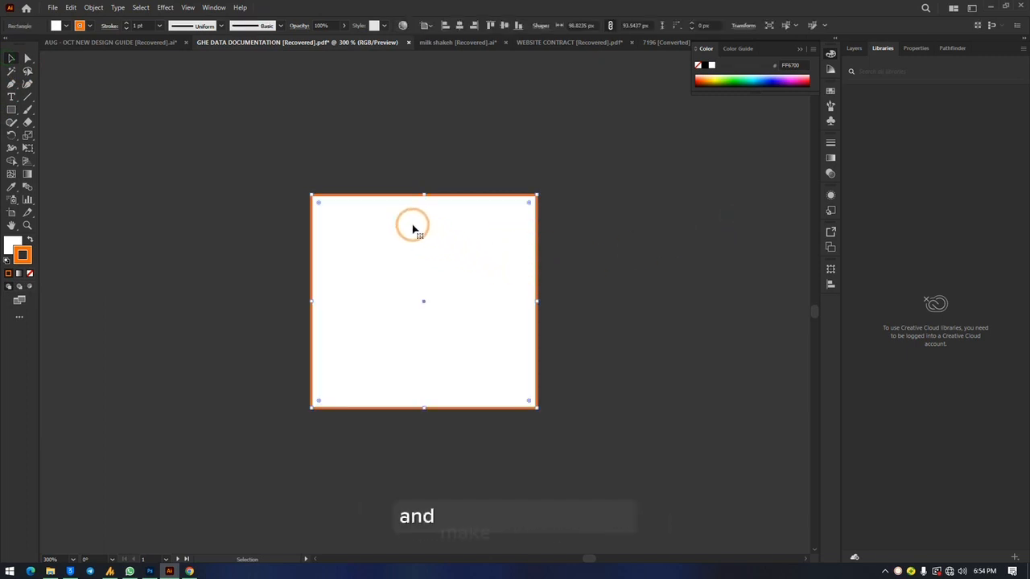
left_click(12, 243)
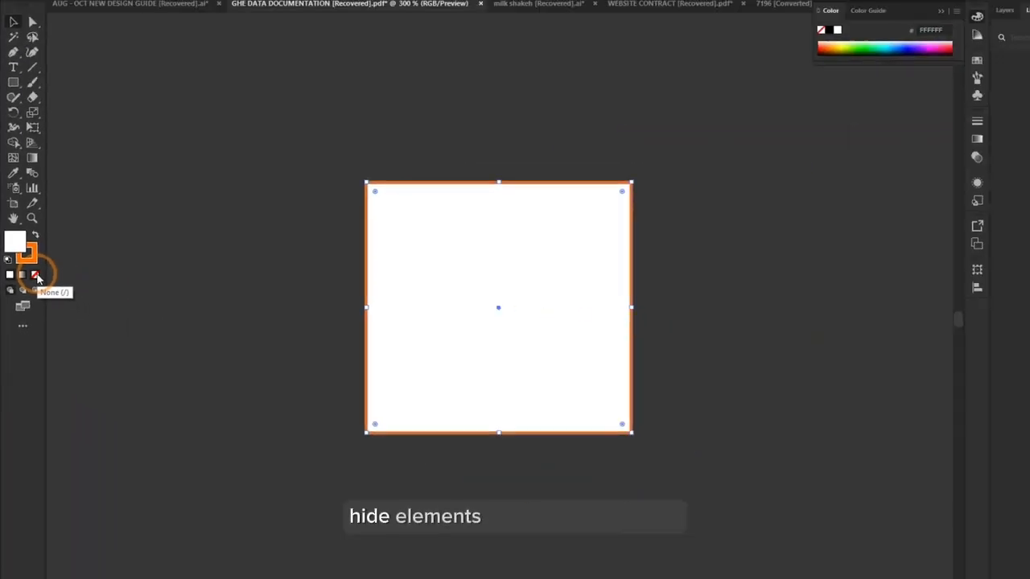
left_click(36, 276)
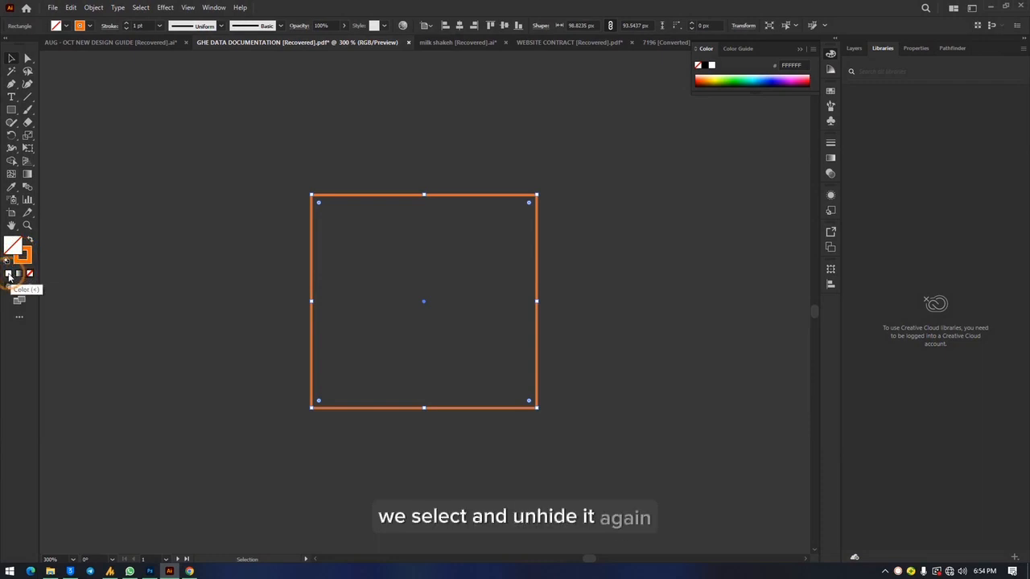
left_click(9, 276)
Remove the orange stroke from the rectangle by setting it to None and deselect the shape.
left_click(25, 257)
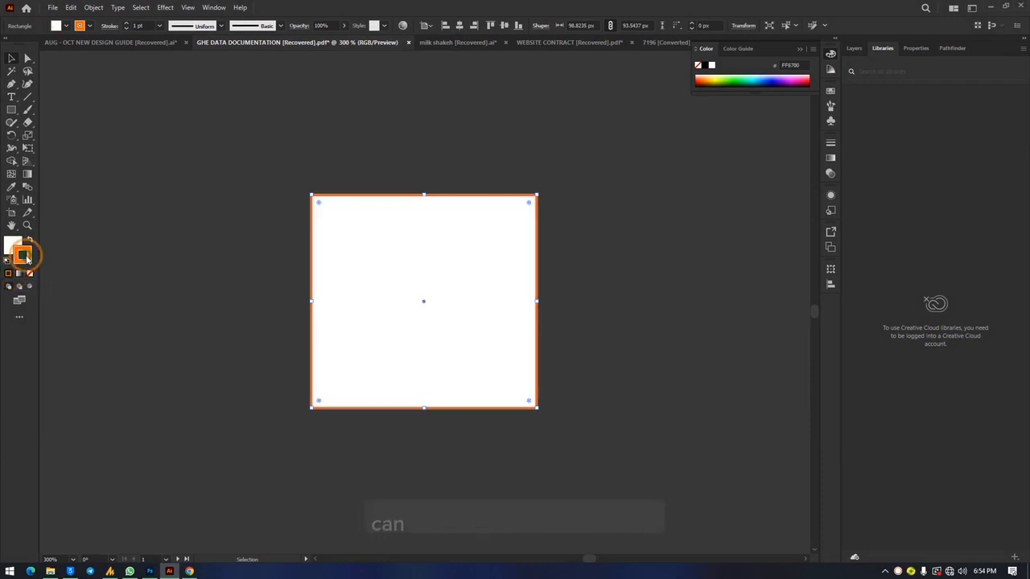
left_click(31, 275)
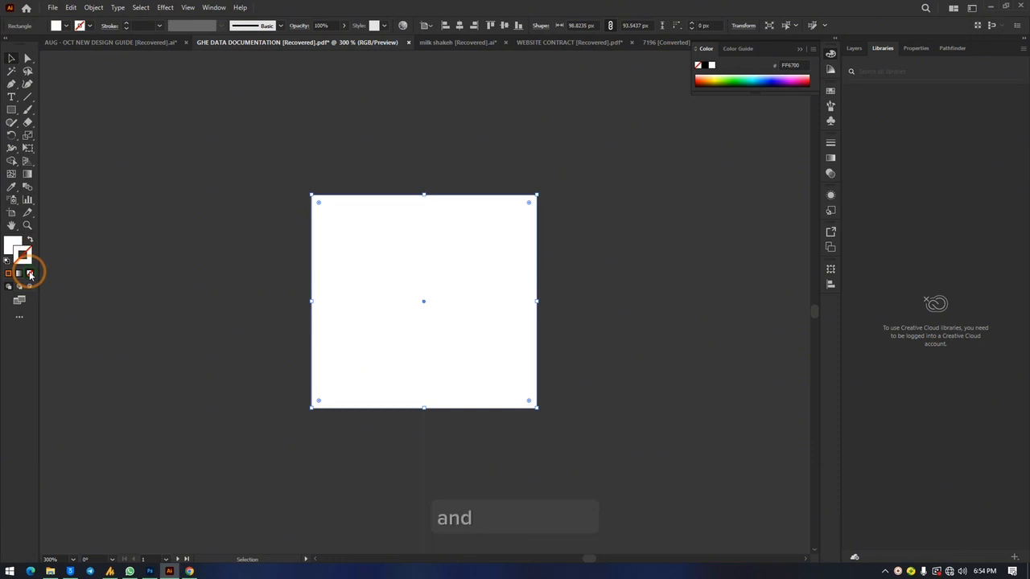
left_click(618, 250)
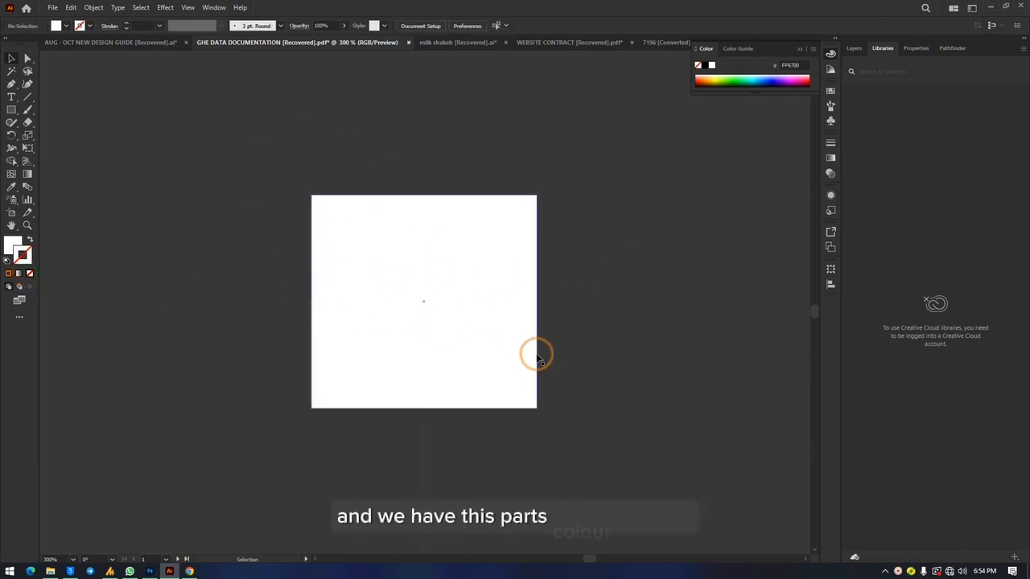
Try to give the rectangle a red stroke swatch without selecting the shape first.
left_click(21, 258)
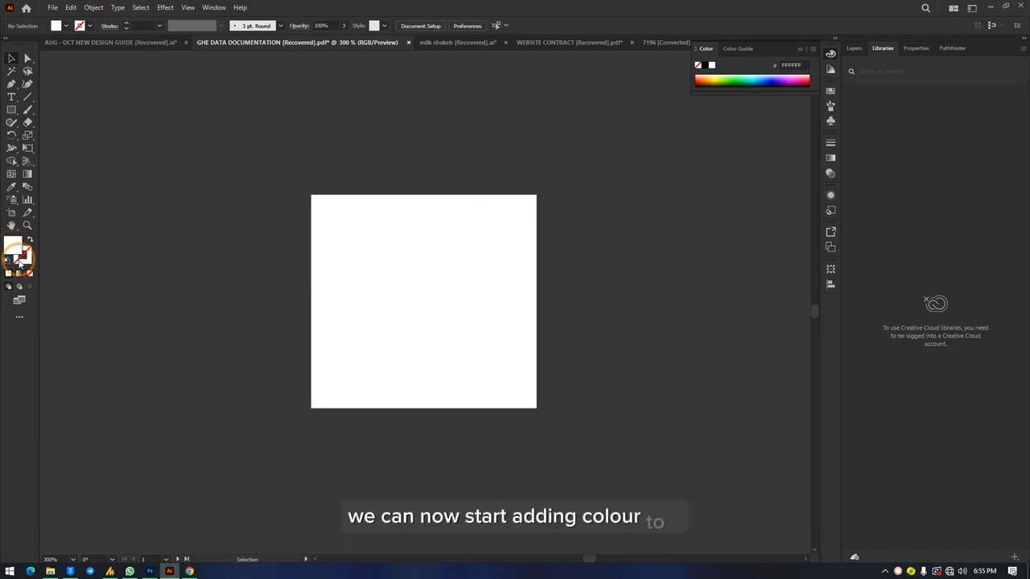
left_click(23, 260)
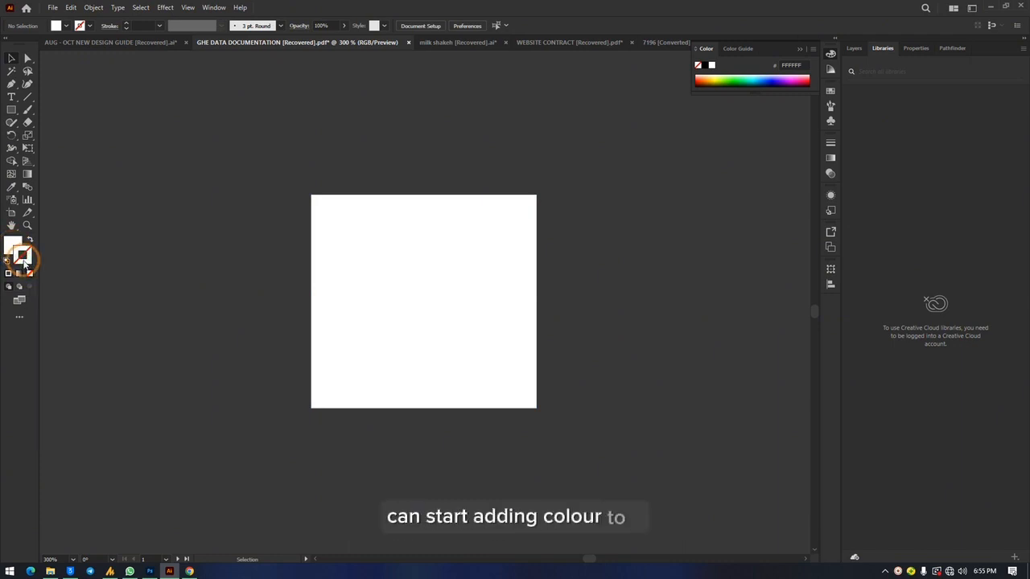
left_click(441, 272)
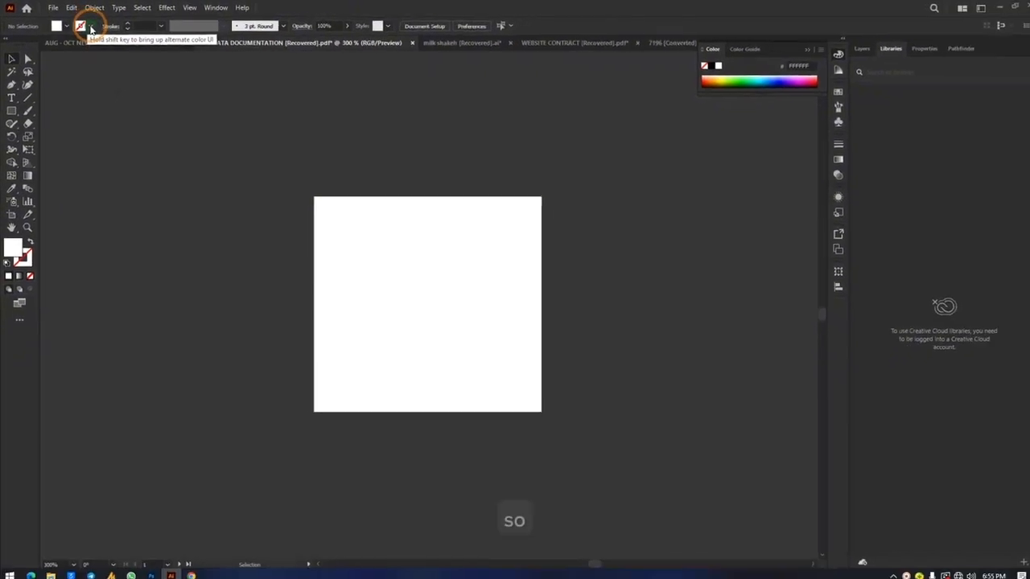
left_click(162, 52)
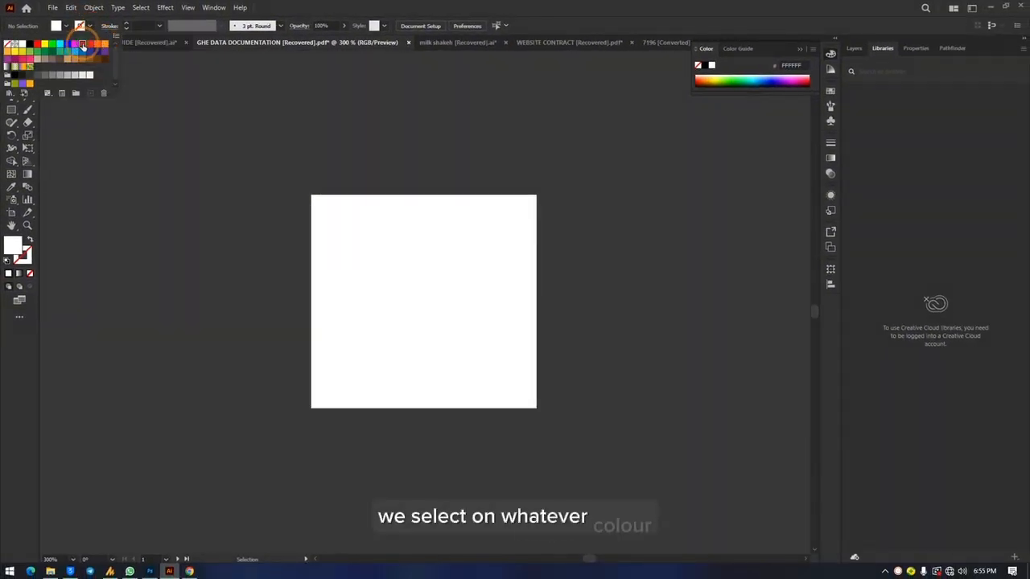
left_click(82, 46)
left_click(375, 236)
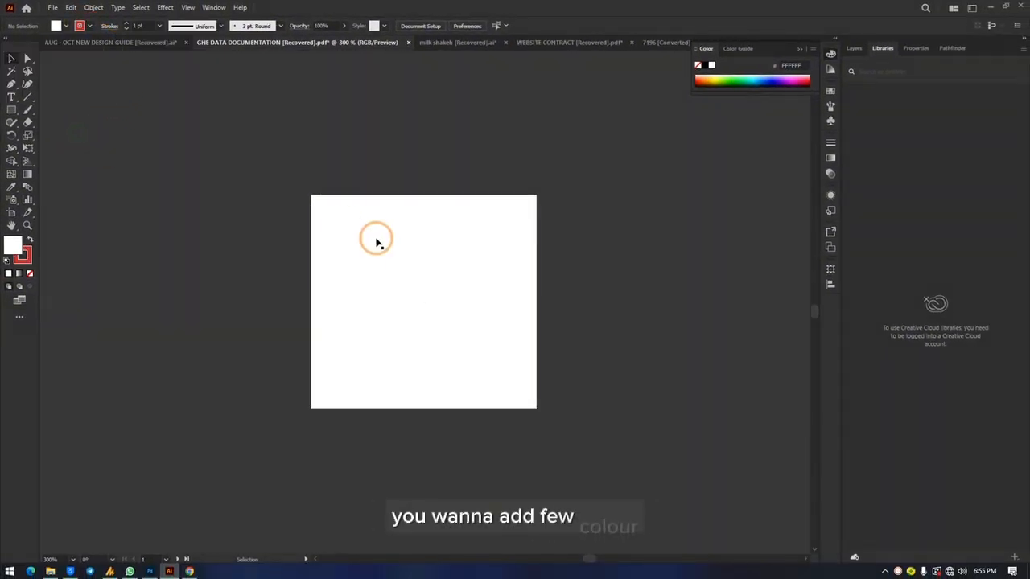
Select the white rectangle and give it a blue stroke from the swatches.
left_click(374, 237)
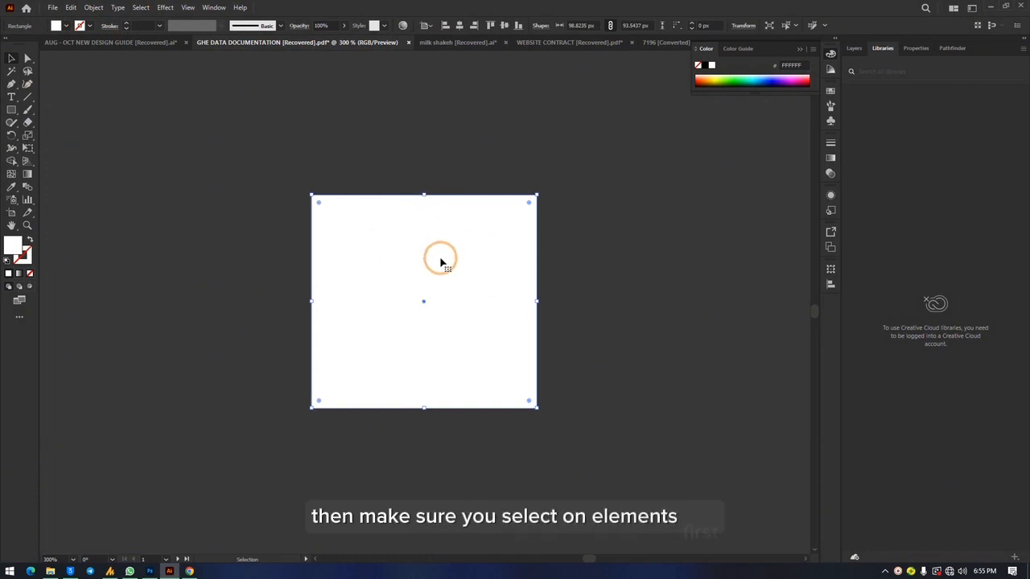
left_click(89, 25)
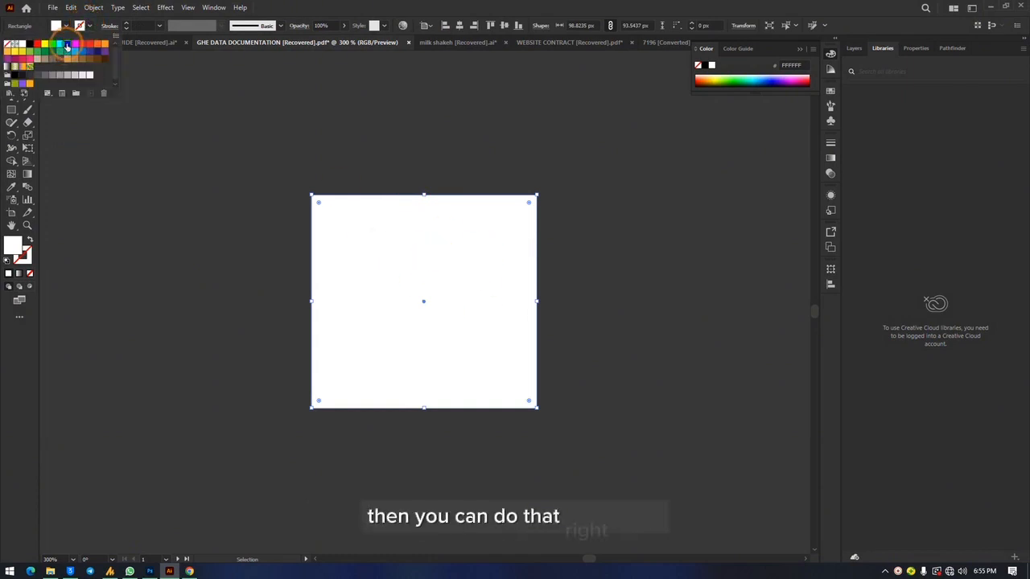
left_click(66, 46)
left_click(624, 237)
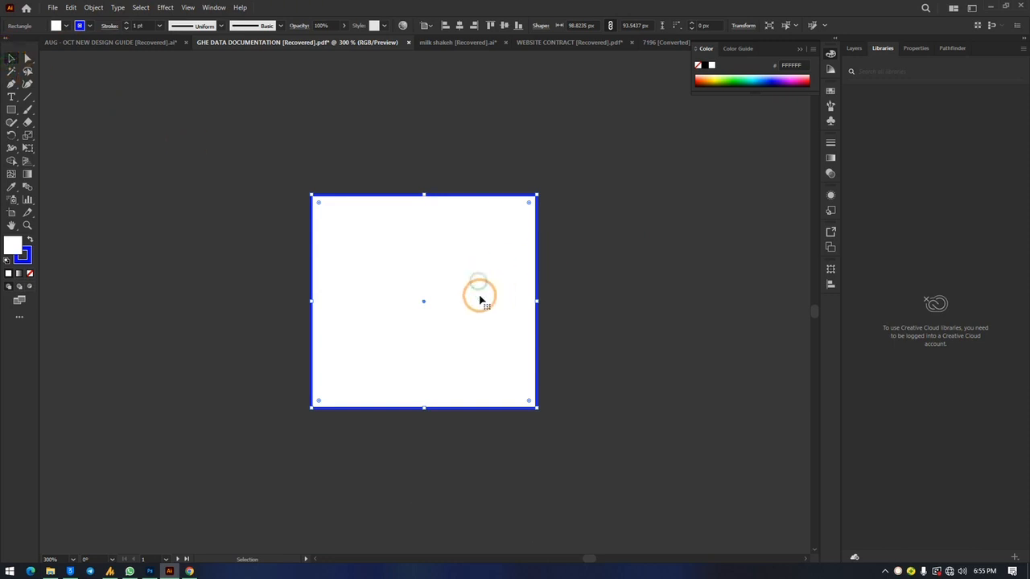
Delete the rectangle and draw a straight horizontal line about 200 px long with the Line Segment tool.
key("Delete")
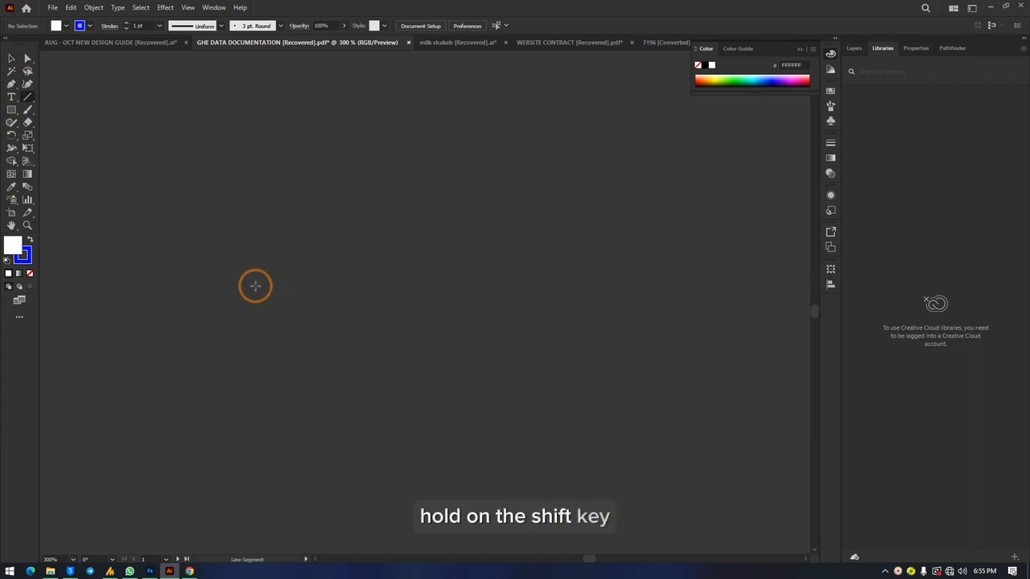
mouse_move(254, 285)
left_mouse_down()
mouse_move(582, 297)
mouse_move(510, 145)
mouse_move(459, 420)
mouse_move(150, 170)
mouse_move(357, 384)
mouse_move(386, 255)
mouse_move(345, 308)
mouse_move(491, 290)
mouse_move(496, 312)
mouse_move(511, 317)
mouse_move(518, 299)
mouse_move(514, 329)
mouse_move(522, 142)
mouse_move(156, 154)
mouse_move(481, 259)
mouse_move(253, 423)
mouse_move(112, 241)
mouse_move(124, 310)
mouse_move(357, 418)
mouse_move(427, 228)
mouse_move(367, 175)
mouse_move(218, 168)
mouse_move(143, 242)
mouse_move(153, 416)
mouse_move(432, 430)
mouse_move(464, 181)
mouse_move(116, 146)
mouse_move(520, 292)
mouse_move(504, 310)
mouse_move(443, 287)
mouse_move(714, 299)
left_mouse_up()
key("shift")
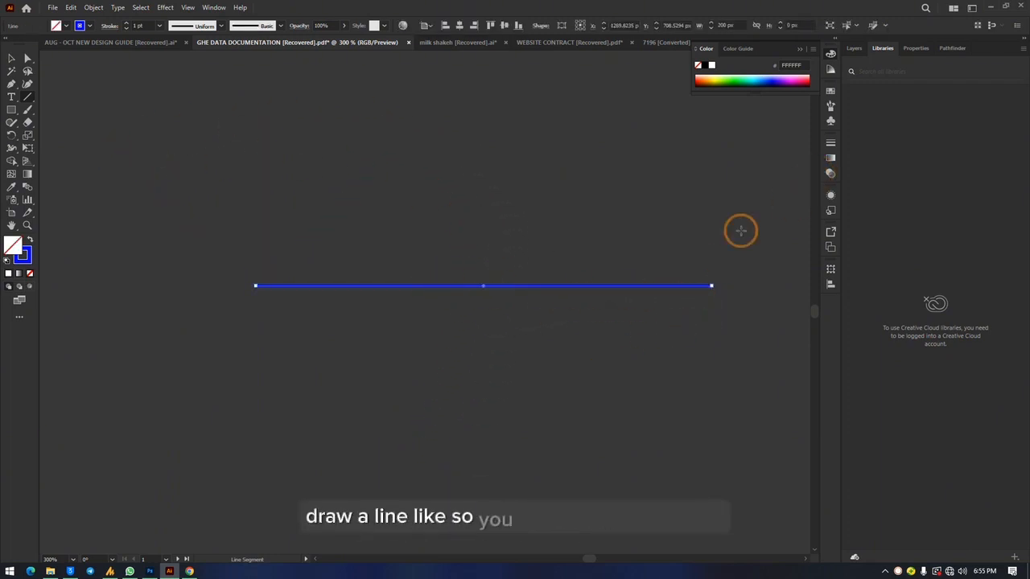
Thicken the horizontal line by raising its stroke weight to 11 pt, then reduce the weight to 9 pt.
left_click(831, 144)
left_click(739, 156)
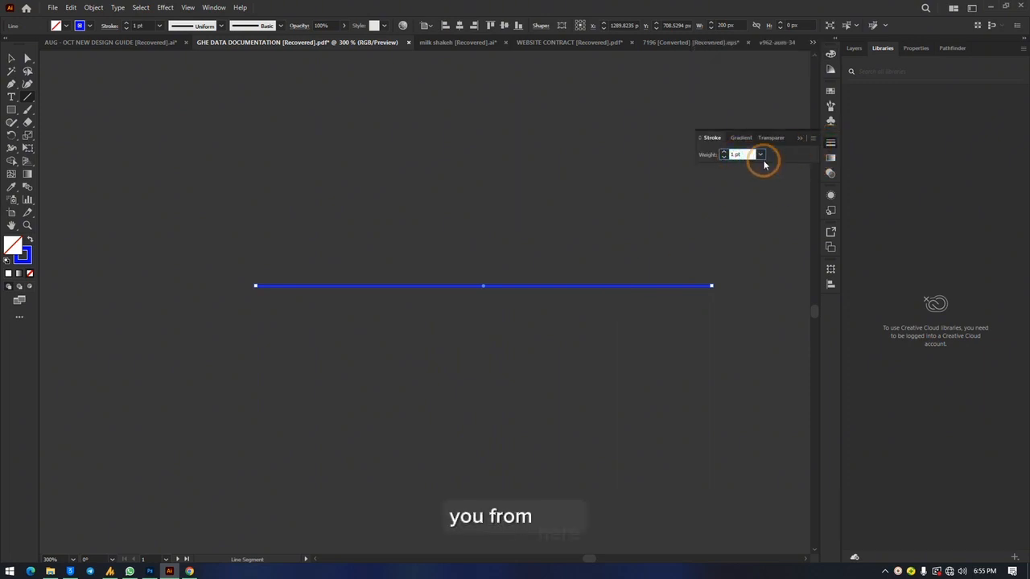
key("Up")
key("Up")
key("Up")
key("Up")
key("Up")
key("Up")
key("Up")
key("Up")
key("Up")
key("Up")
key("Up")
key("Up")
key("Up")
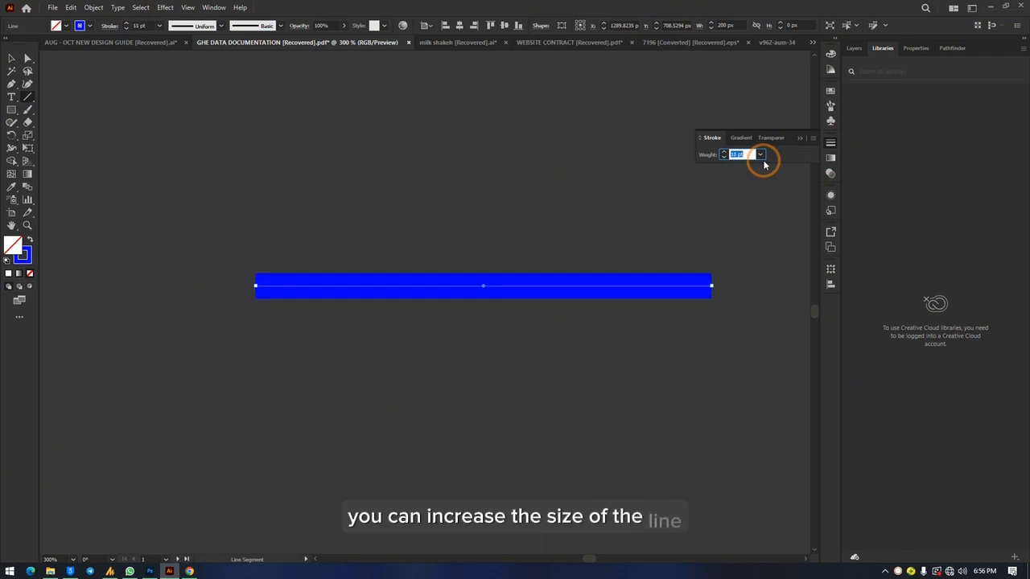
key("Down")
key("Down")
key("Down")
key("Down")
key("Down")
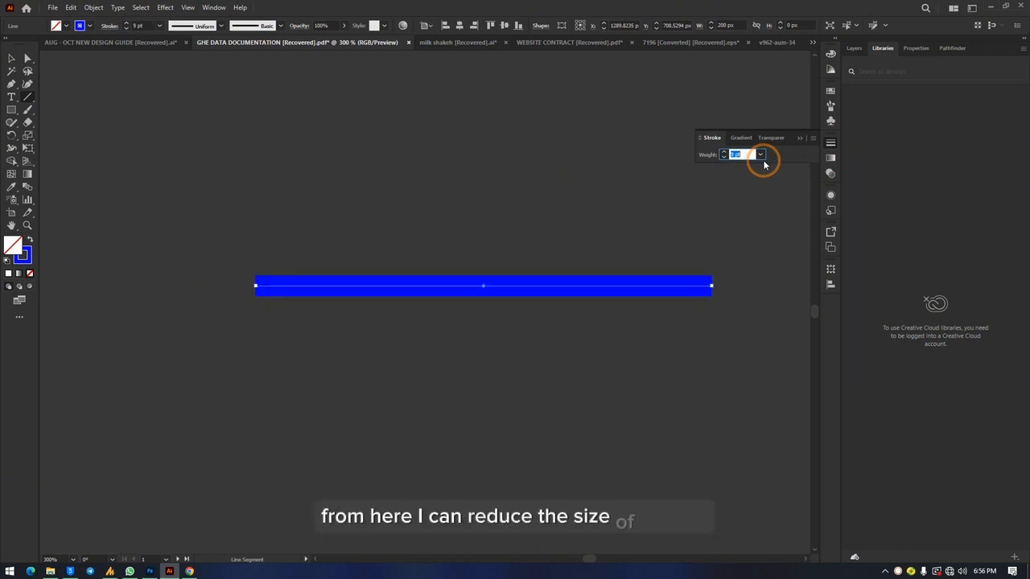
Recolour the horizontal line's stroke to a bright orange-red with the Color Picker.
double_click(25, 256)
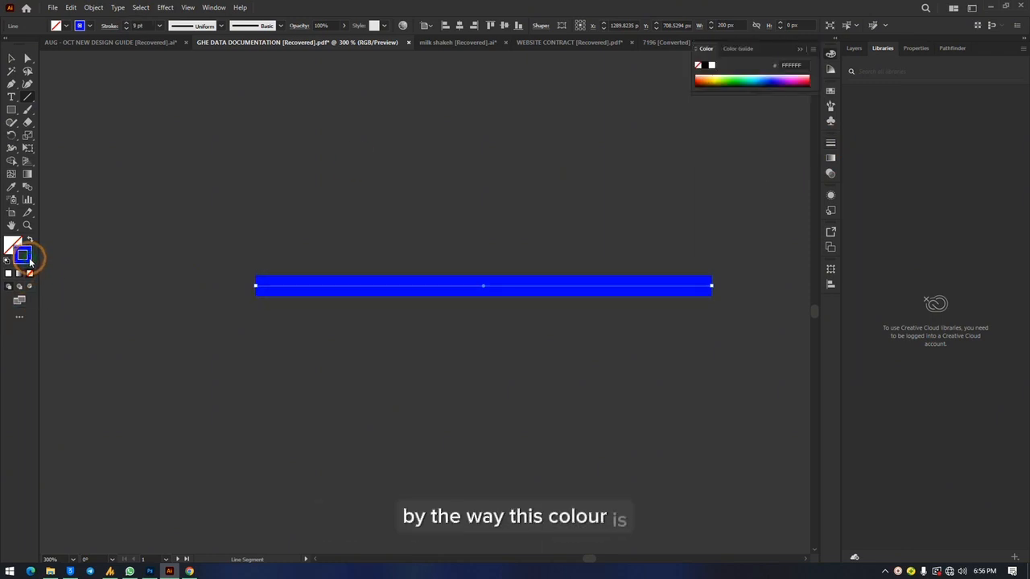
left_click_drag(520, 259, 528, 208)
left_click(527, 349)
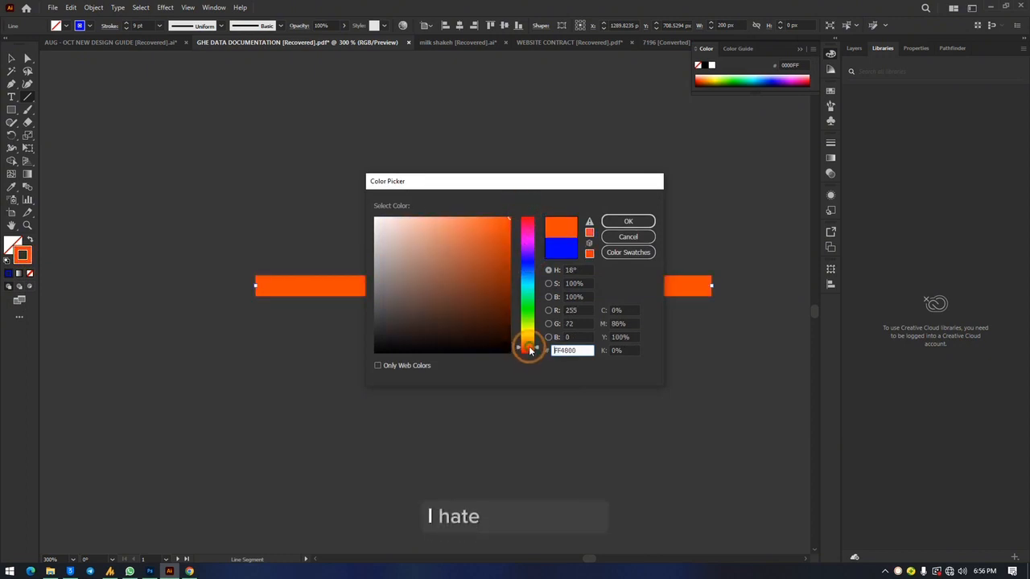
left_click(603, 221)
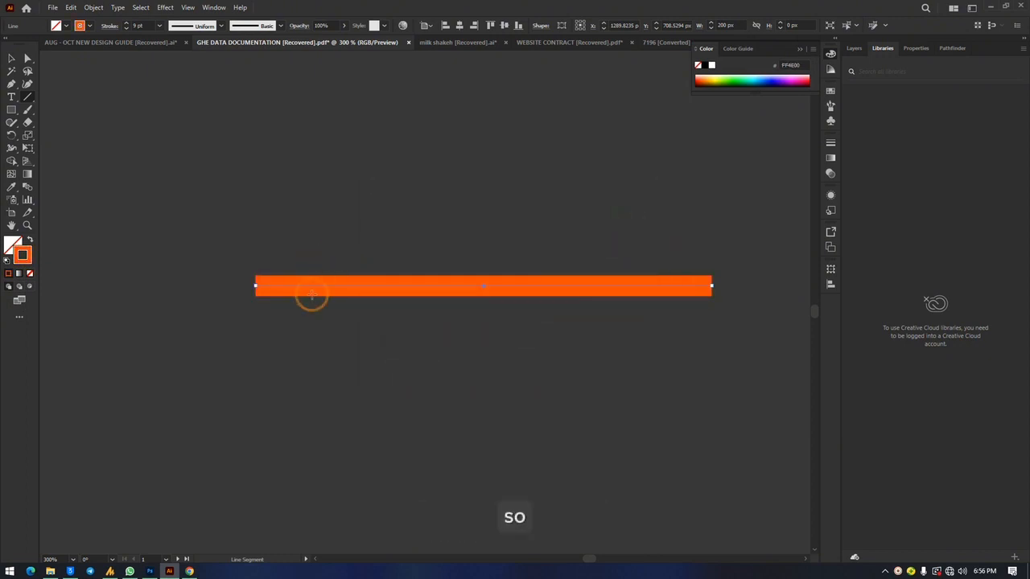
Show the full stroke options, try the round and projecting caps on the line, and leave it with round caps.
left_click(830, 142)
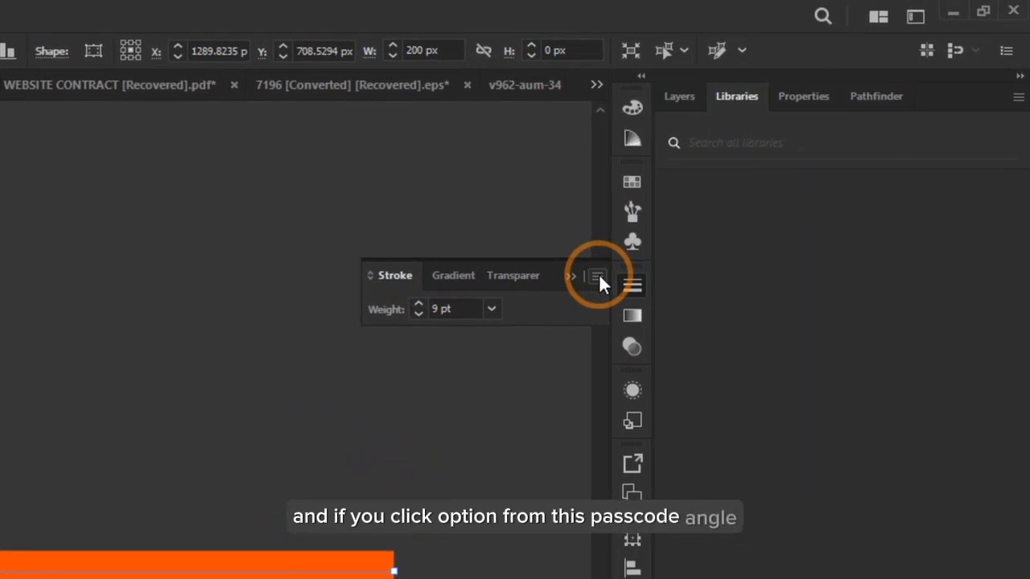
left_click(804, 146)
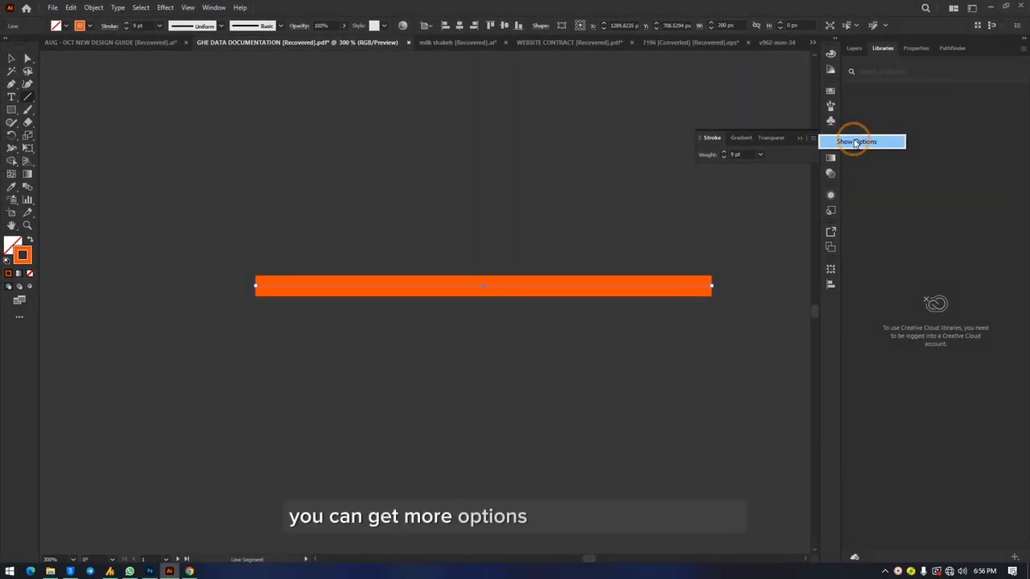
left_click(856, 143)
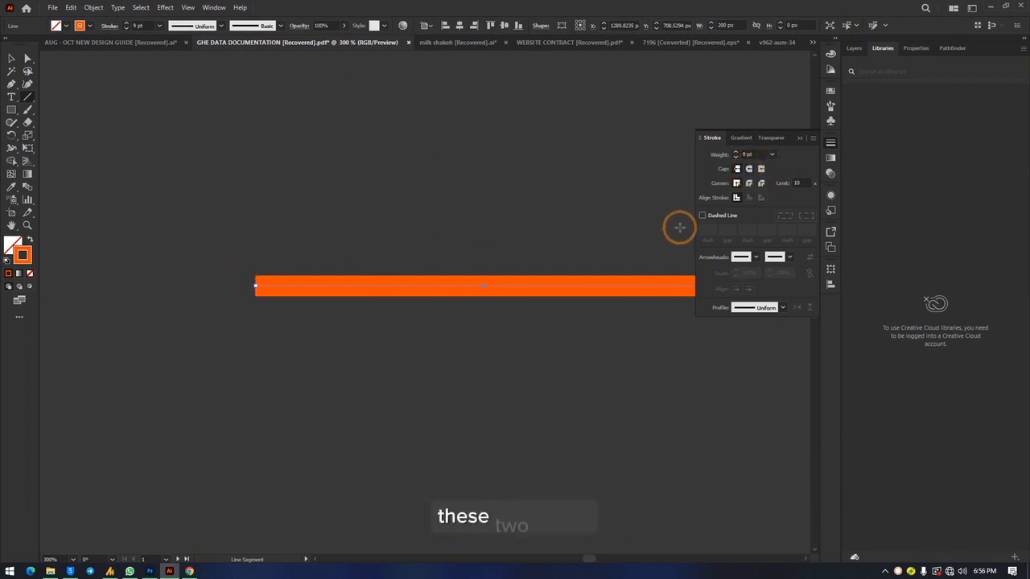
scroll(686, 237, "right", 2)
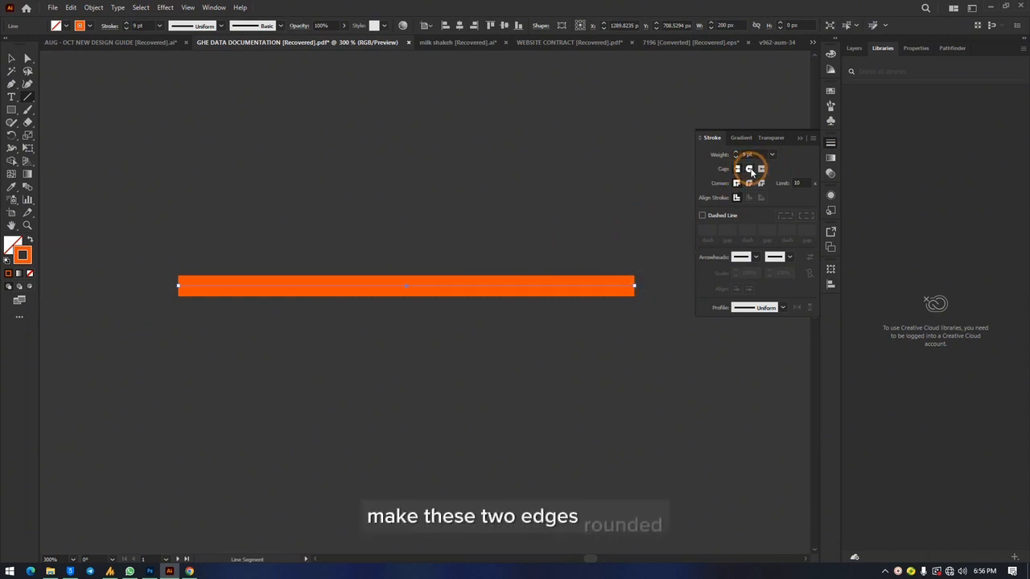
left_click(750, 170)
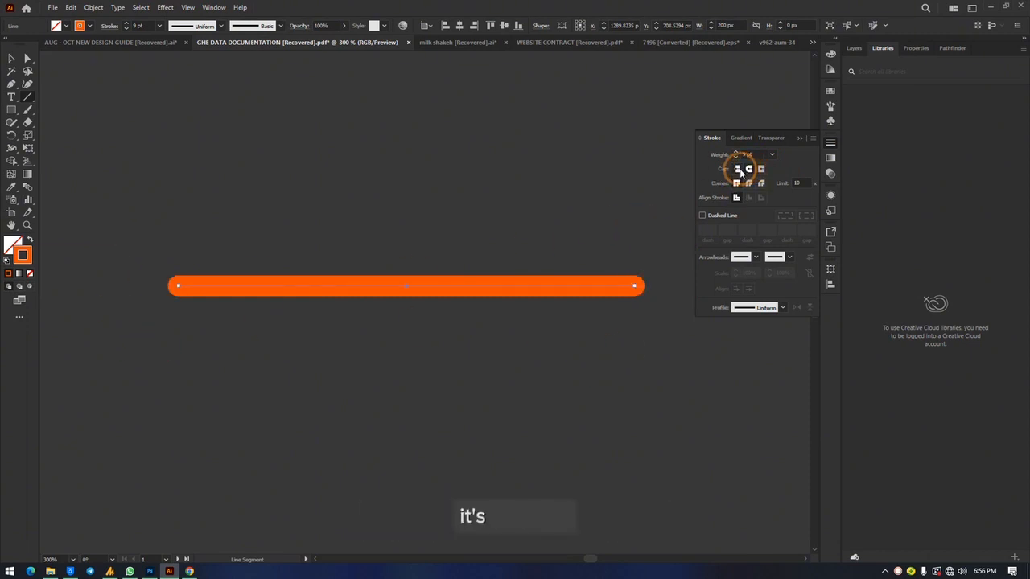
left_click(761, 169)
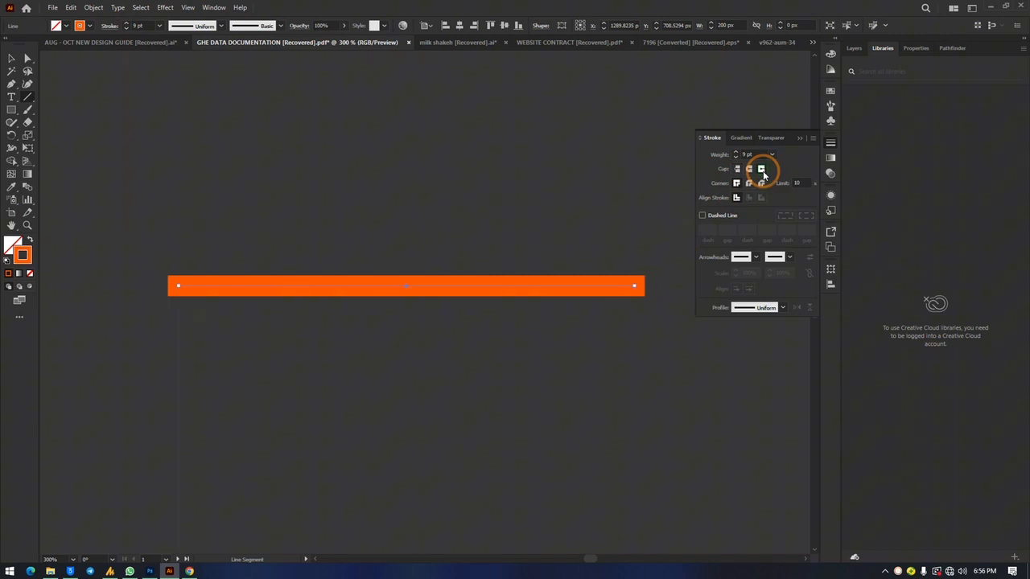
left_click(749, 170)
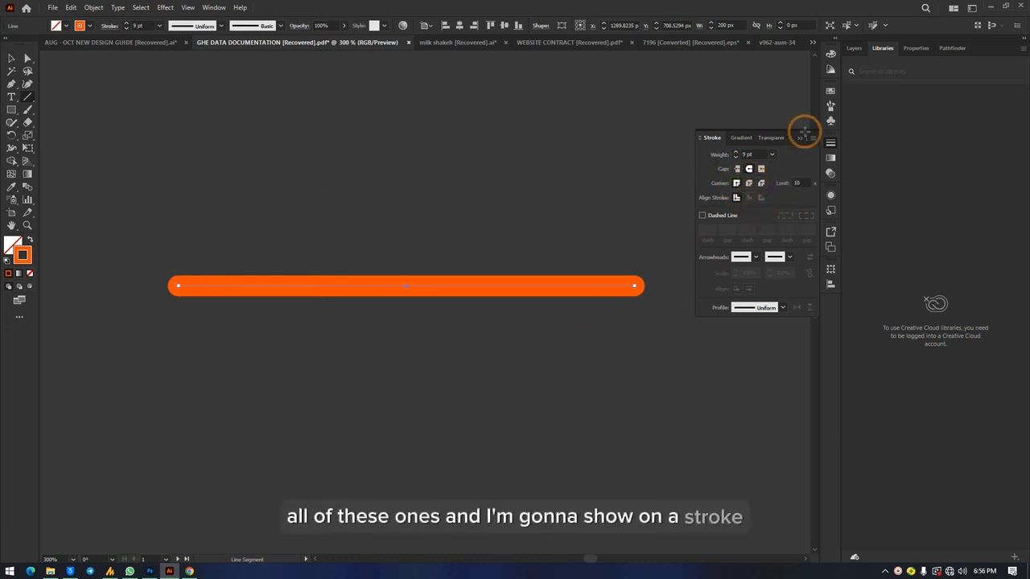
Make the orange line dashed with exact dash and gap lengths, and lengthen the dashes to 30 pt.
left_click(702, 216)
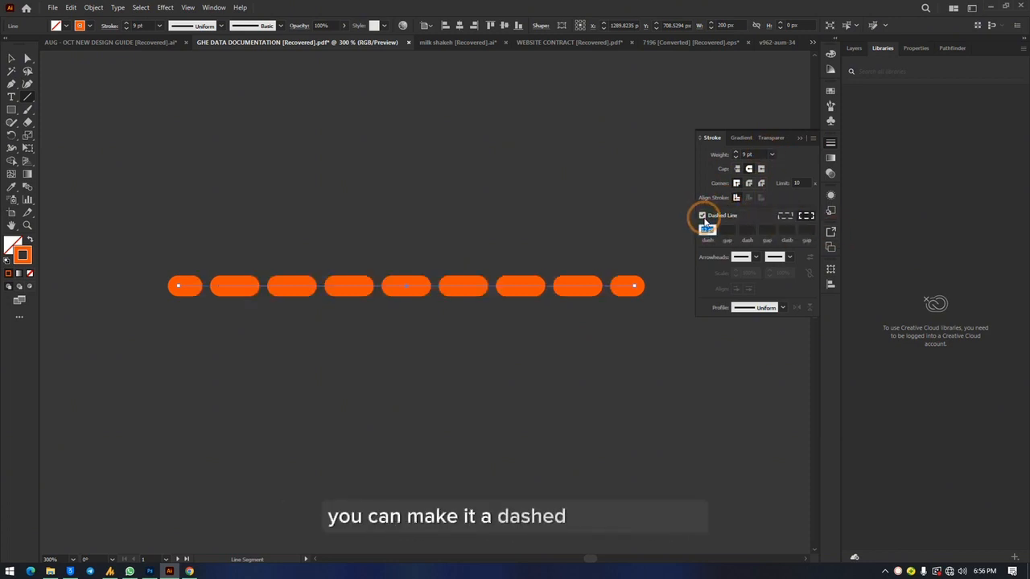
left_click(784, 216)
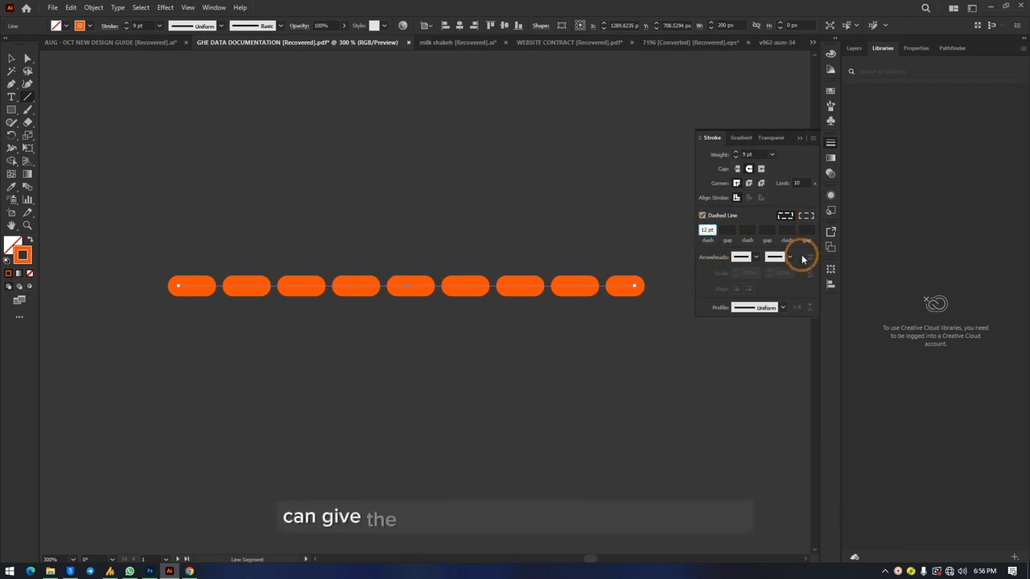
key("Up")
key("Up")
key("Up")
key("Up")
key("Up")
key("Up")
key("Up")
key("Up")
key("Up")
key("Up")
key("Up")
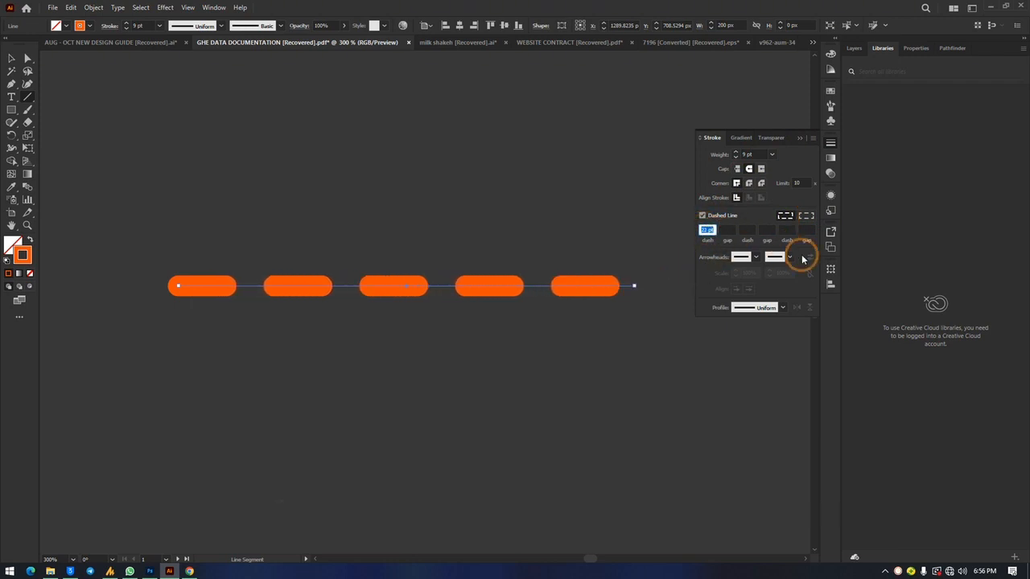
key("Up")
key("Up")
key("Up")
key("Up")
key("Up")
key("Up")
key("Up")
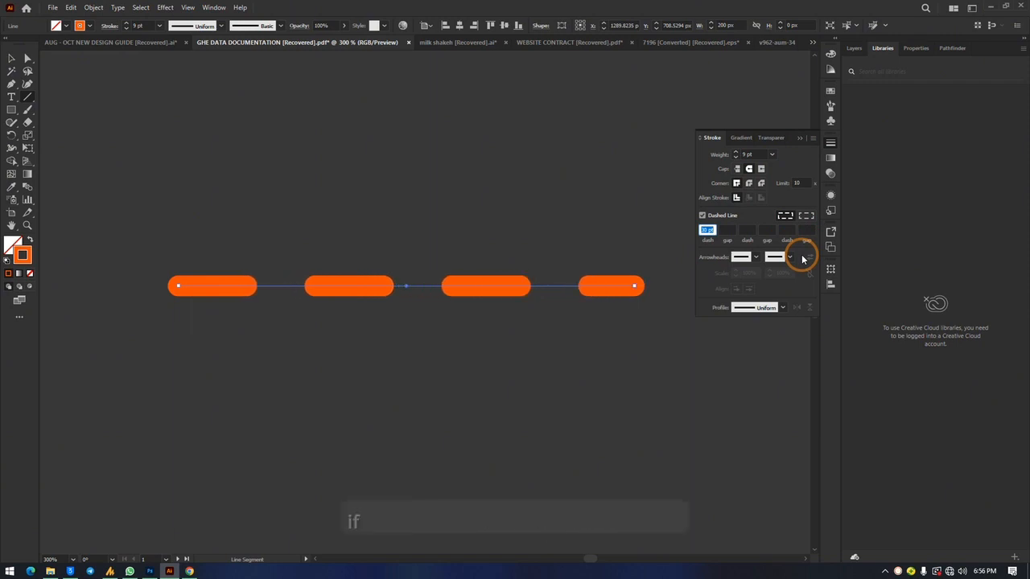
Shorten the line's dash length to 1 pt.
key("Down")
key("Down")
key("Down")
type("1")
key("Return")
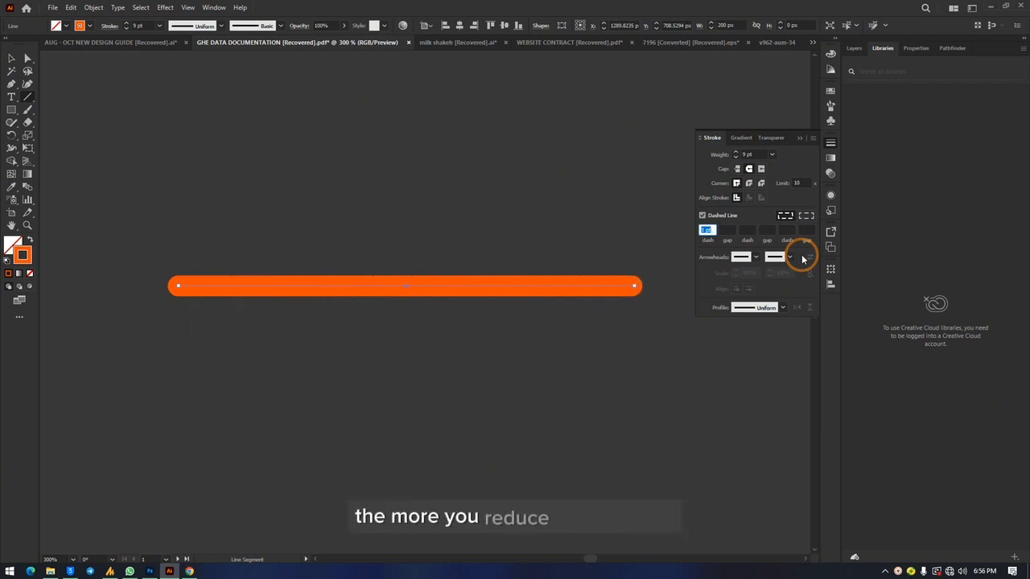
Raise the dash length to 10 pt, reduce it to 9 pt, and turn the line back to a solid stroke.
key("Up")
key("Up")
key("Up")
key("Up")
key("Up")
key("Up")
key("Up")
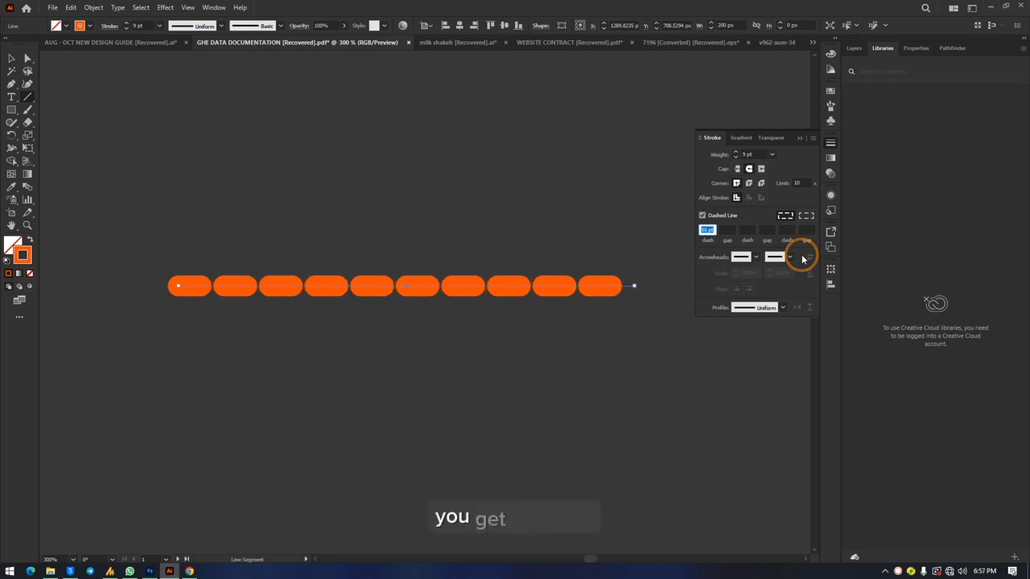
key("Down")
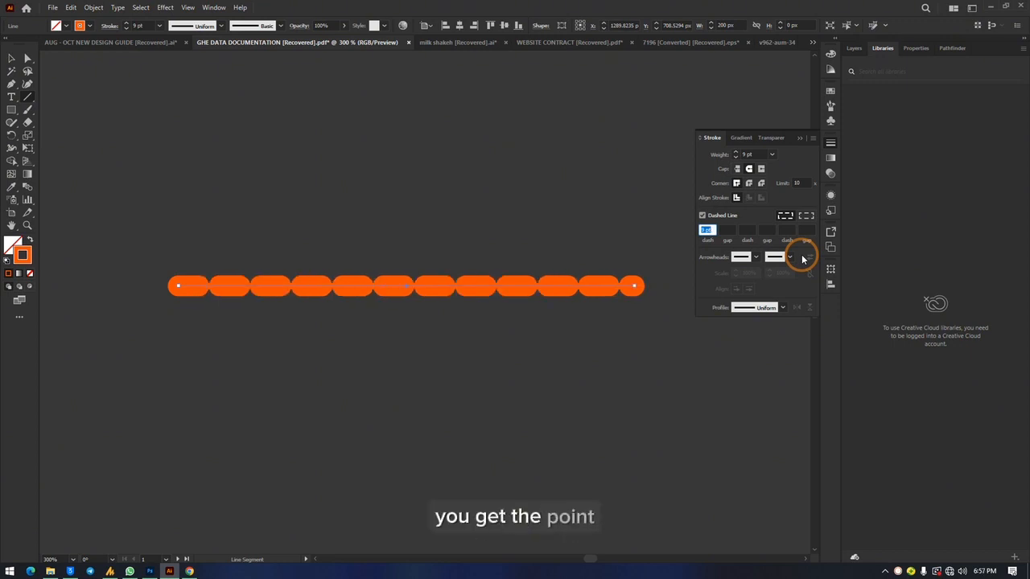
left_click(702, 217)
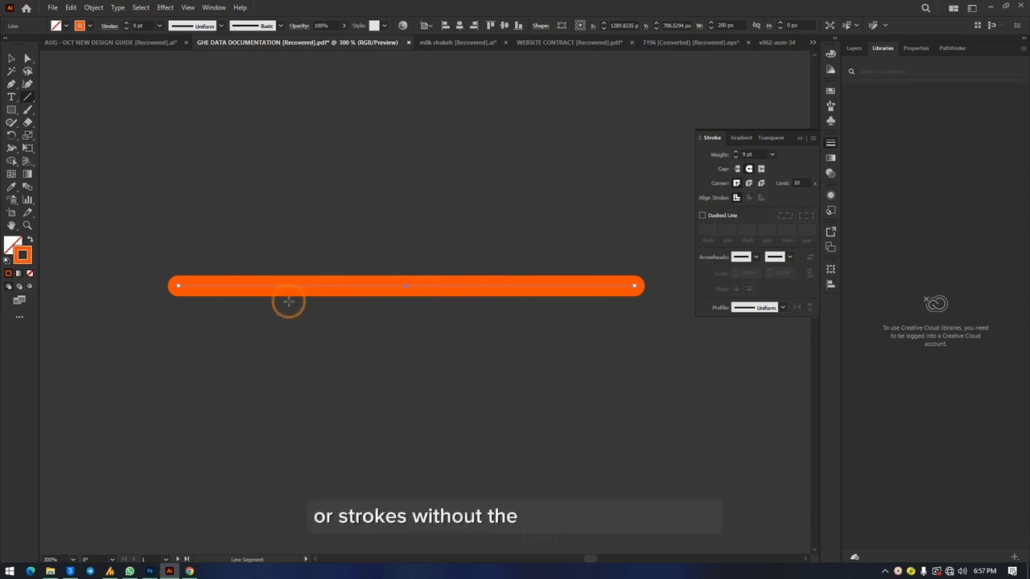
Add the Arrow 1 arrowhead to the line's end point and pull that end downward with the Curvature tool.
left_click(789, 257)
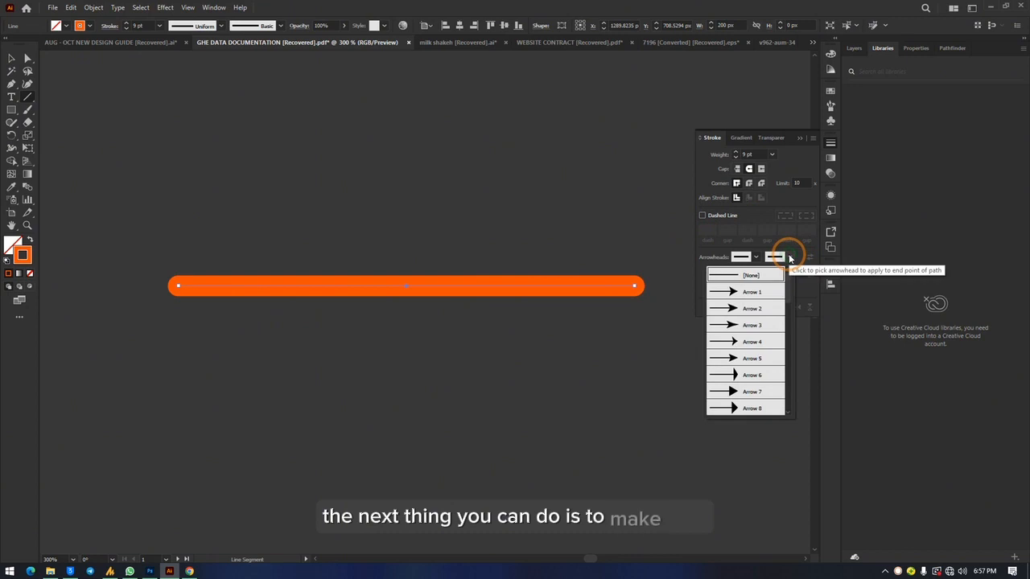
left_click(748, 293)
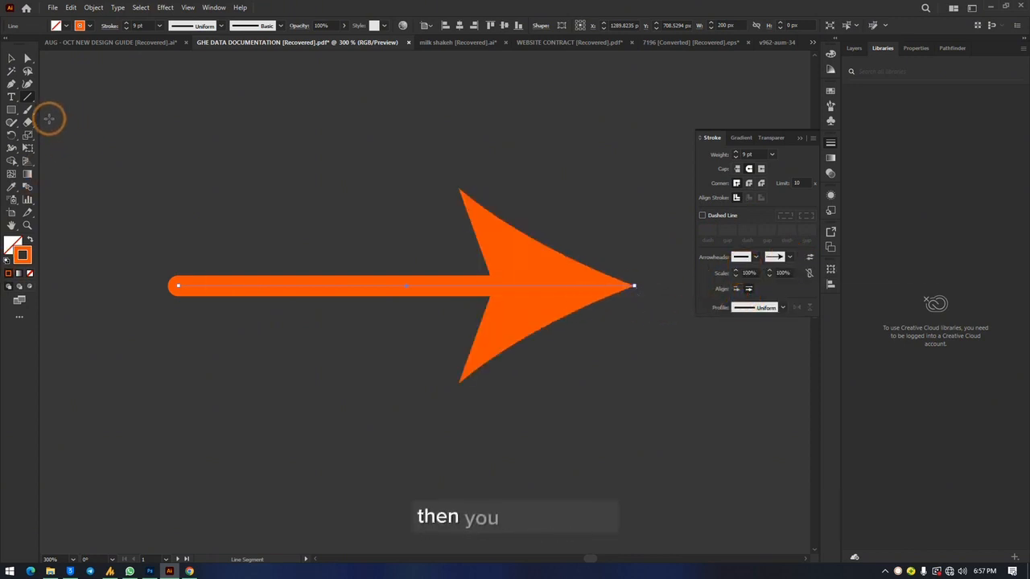
left_click(27, 83)
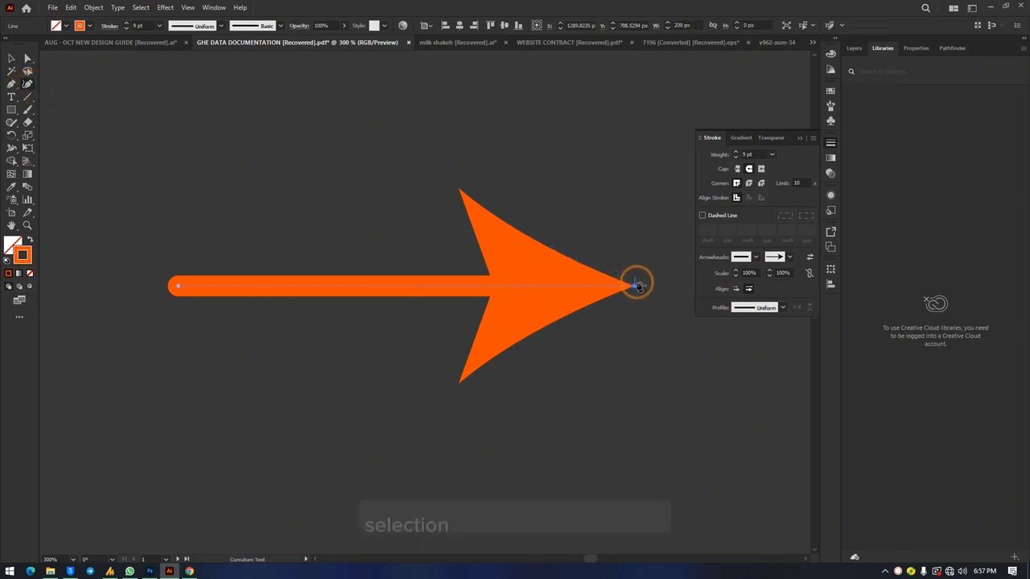
left_click_drag(633, 289, 620, 366)
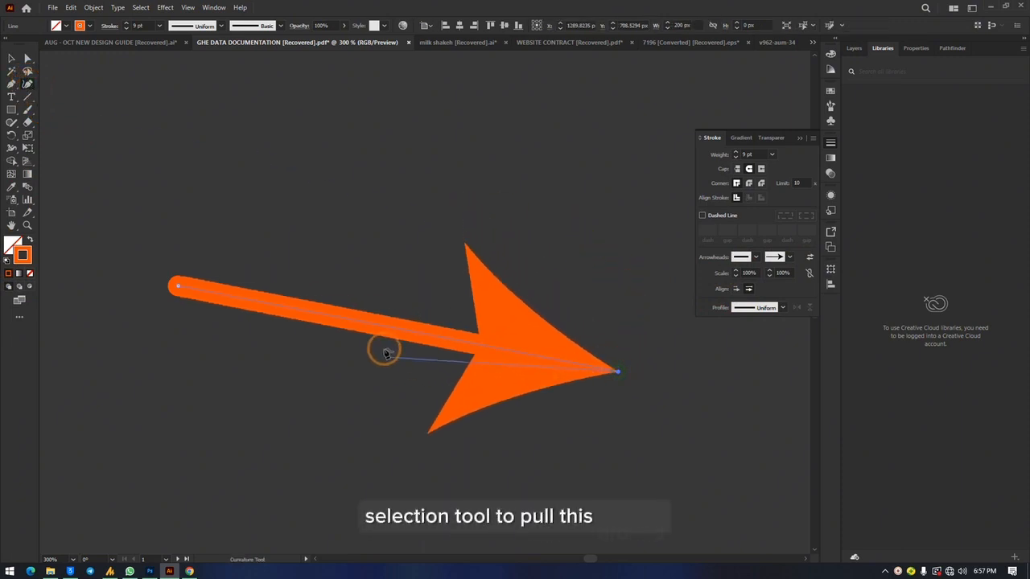
Try to bend the arrow's shaft upward, and undo the bend, the moved end point and the arrowhead.
left_click_drag(386, 326, 382, 296)
key("ctrl+z")
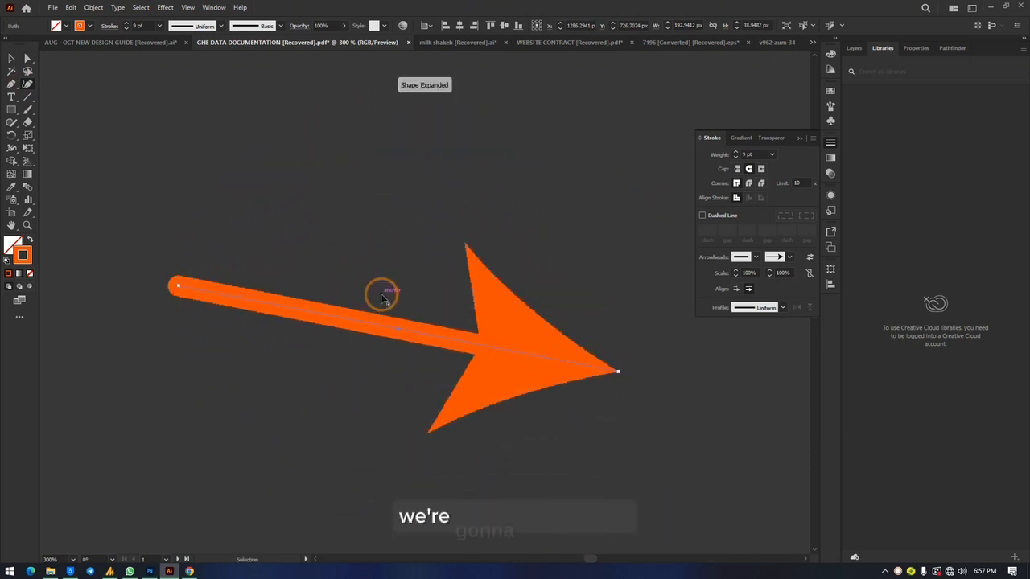
key("ctrl+z")
key("ctrl+z")
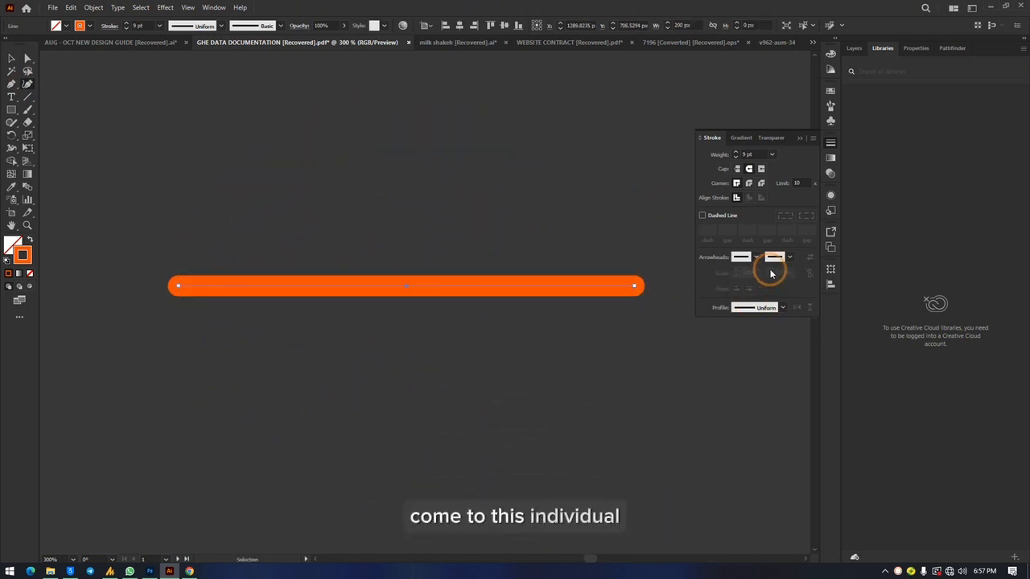
Apply the width profile with pointed ends and a thick centre to the line, and reduce its stroke weight to 1 pt.
left_click(785, 309)
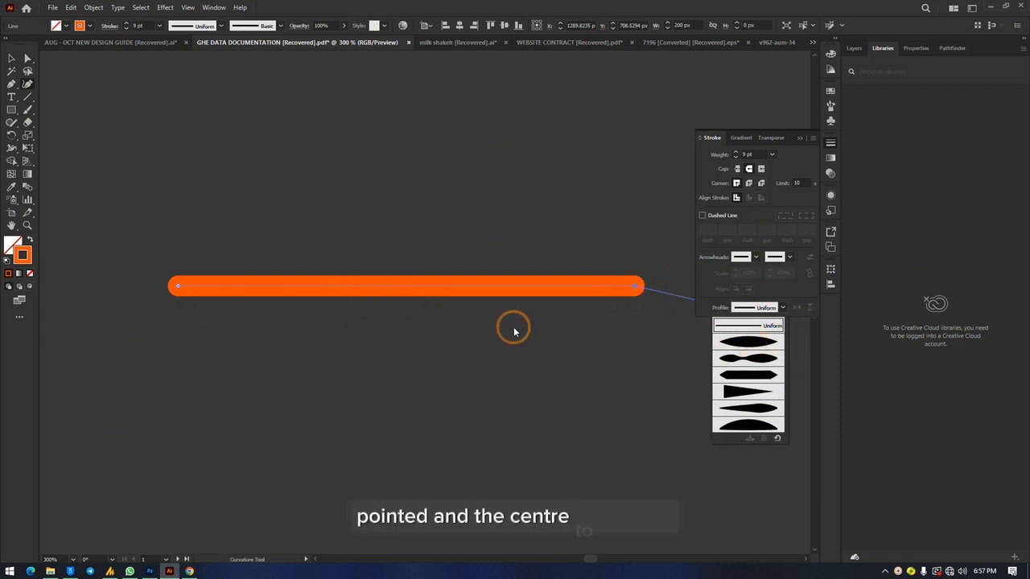
left_click(753, 343)
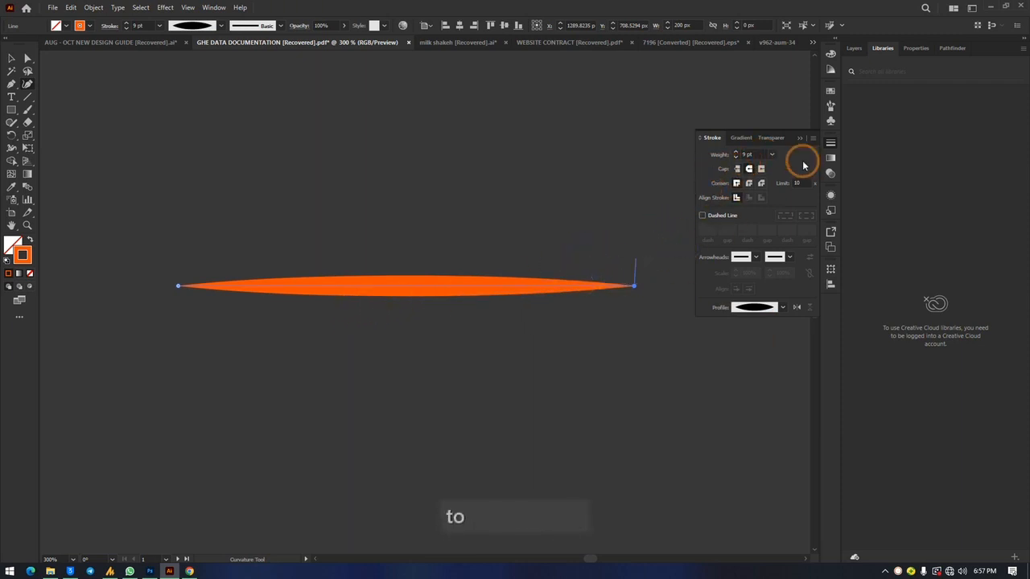
left_click(749, 153)
key("Down")
key("Down")
key("Down")
key("Down")
key("Down")
key("Down")
key("Down")
key("Down")
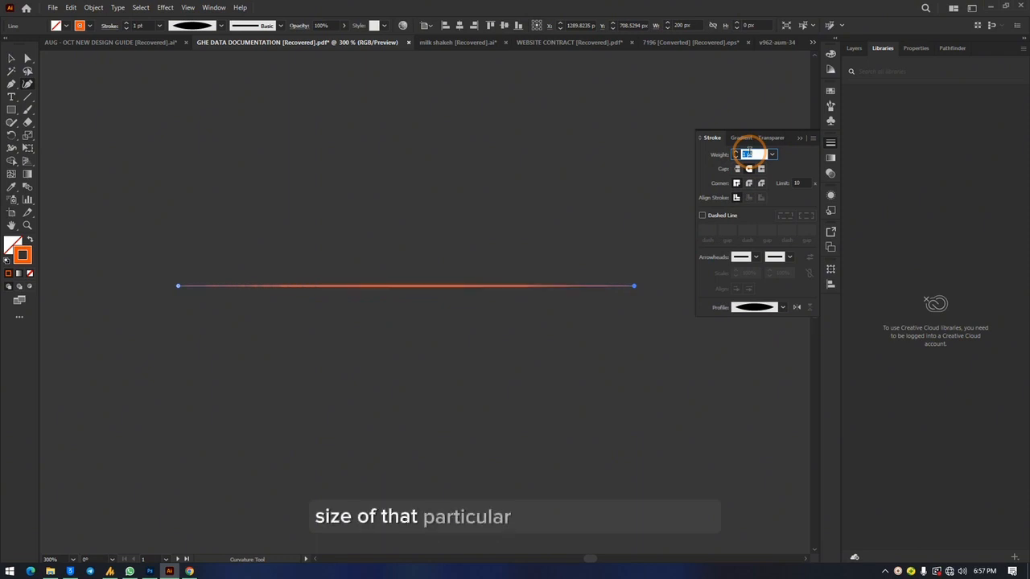
Select the thin tapered line with the Selection tool and delete it.
left_click(11, 59)
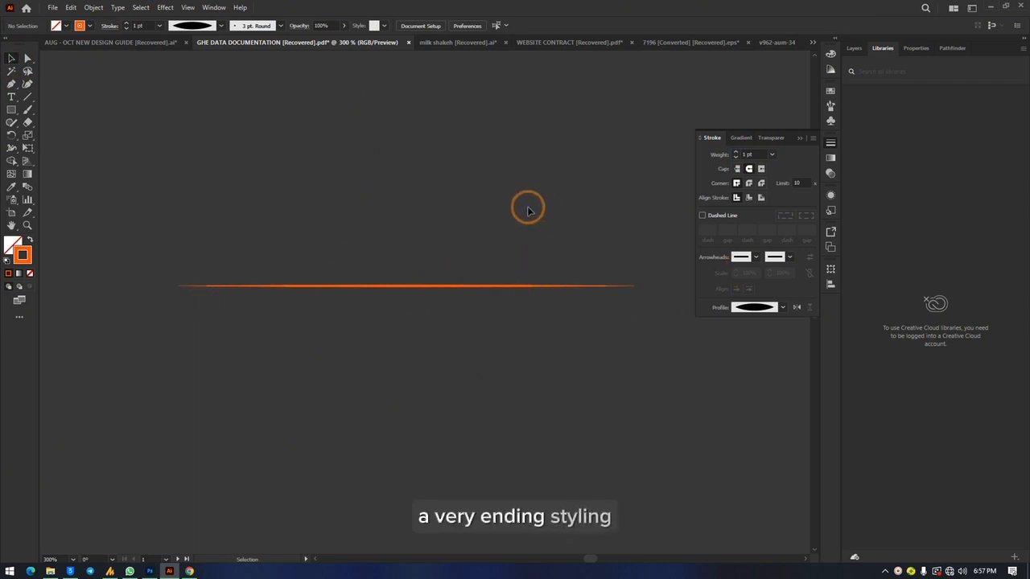
left_click(385, 286)
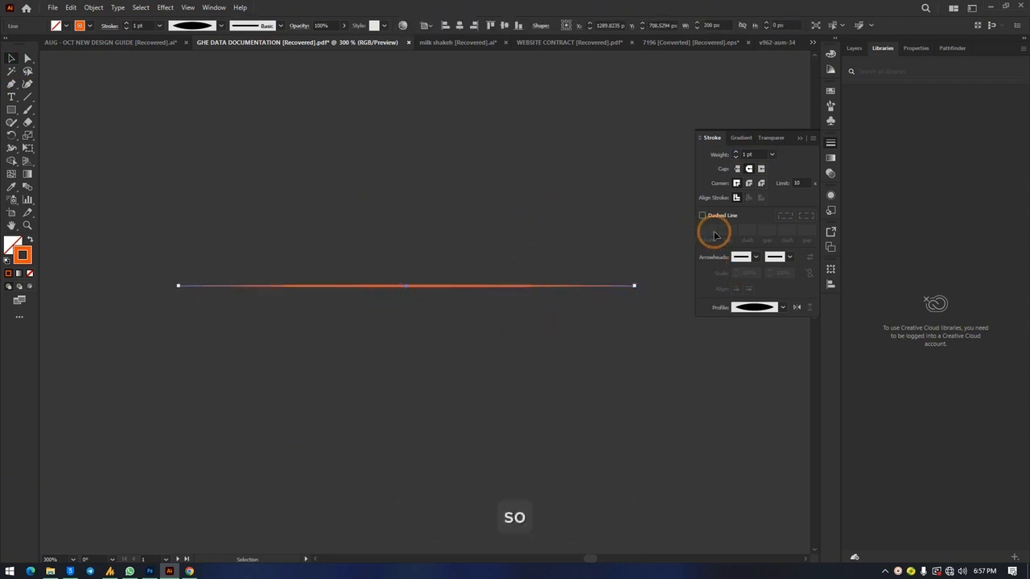
key("Delete")
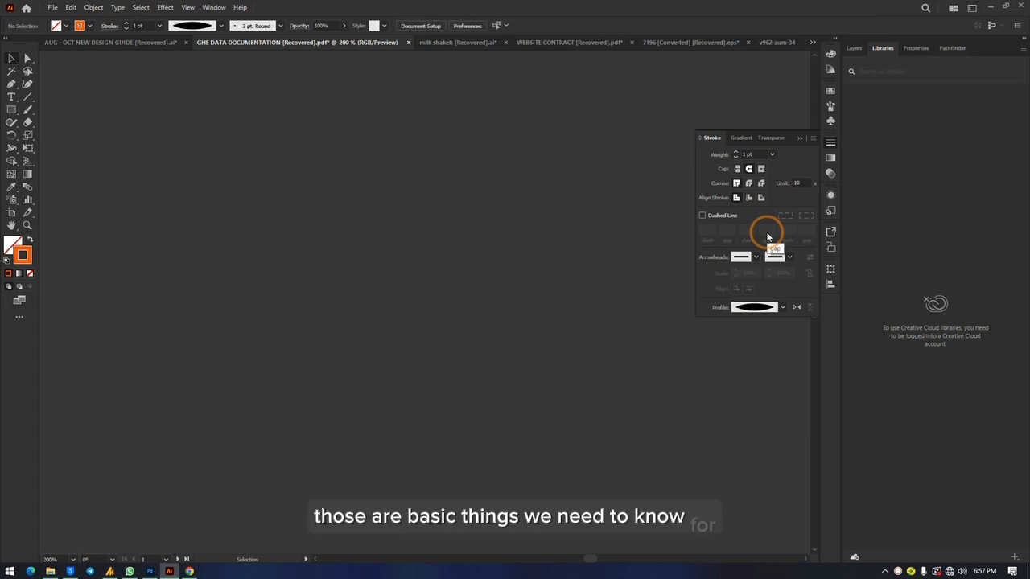
Examine the document's cover and content pages together at 25% zoom.
key("ctrl+minus")
key("ctrl+minus")
key("ctrl+minus")
key("ctrl+minus")
key("ctrl+minus")
key("ctrl+minus")
key("ctrl+minus")
key("ctrl+minus")
key("ctrl+minus")
key("ctrl+minus")
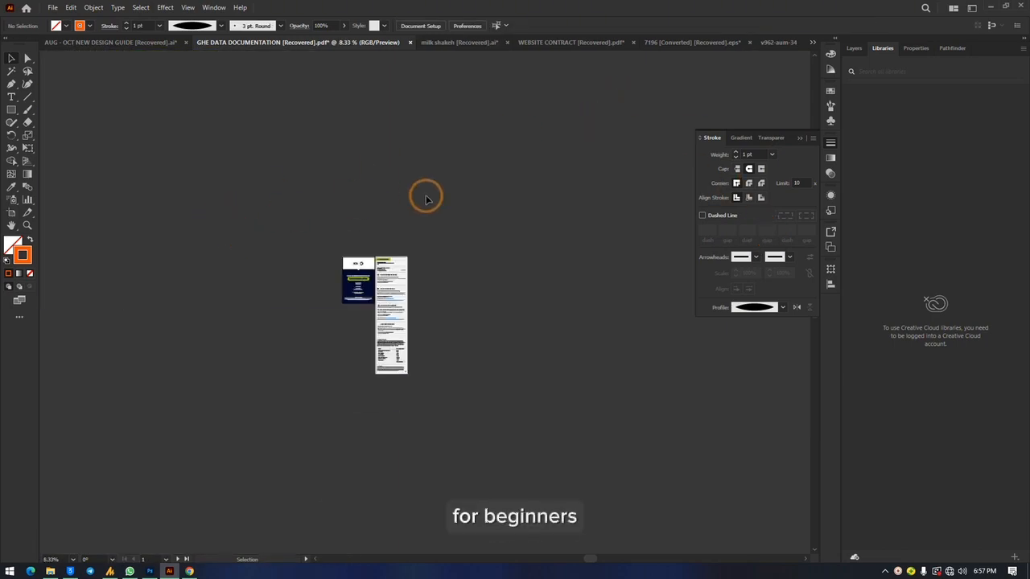
key("ctrl+plus")
key("ctrl+plus")
key("ctrl+plus")
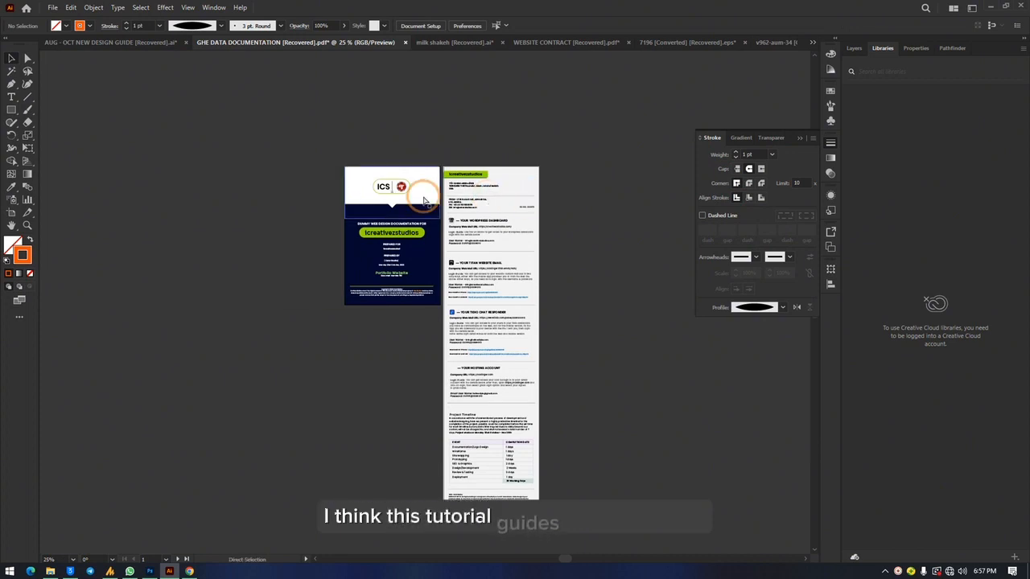